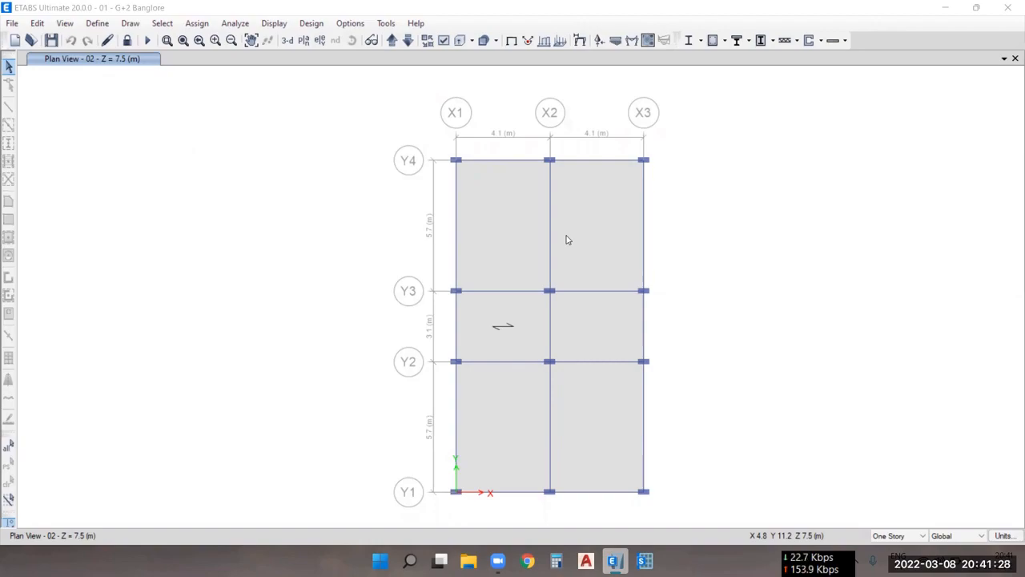
- Choose all Model Definition and Analysis Results tables for export to an Access database
{"action": "middle_click_drag", "start_coordinate": [566, 230], "coordinate": [519, 204]}
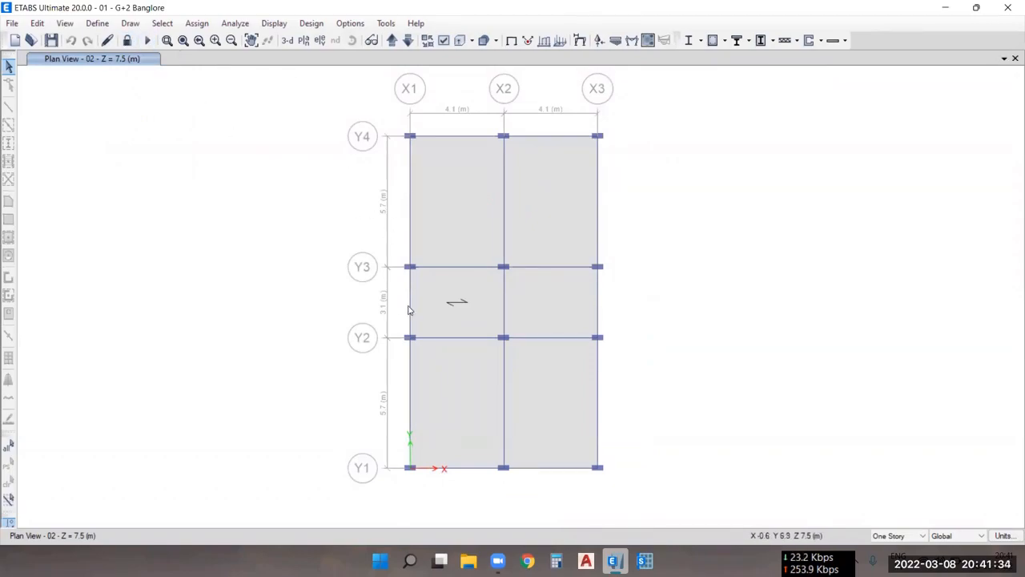
{"action": "left_click", "coordinate": [12, 23]}
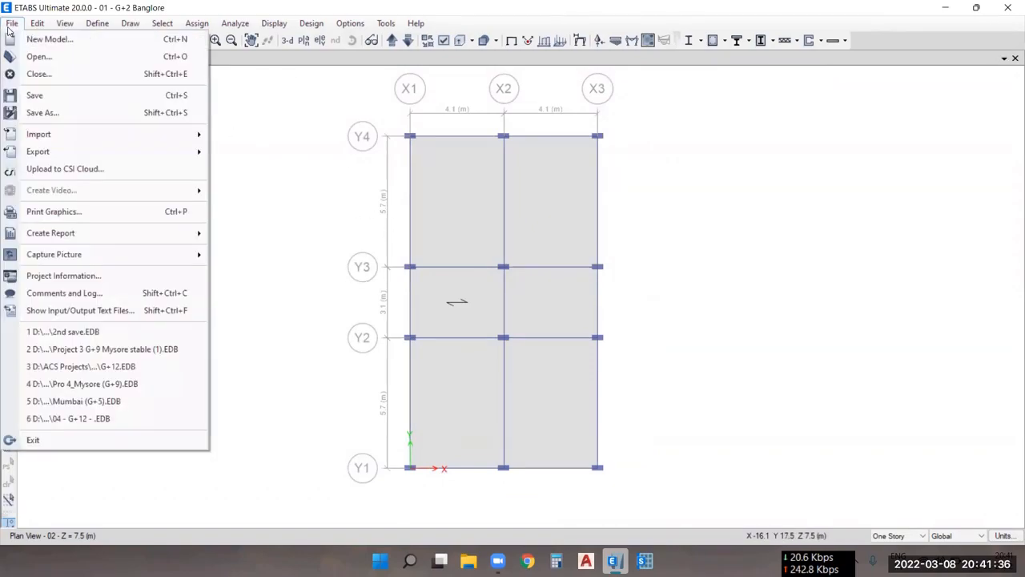
{"action": "mouse_move", "coordinate": [88, 158]}
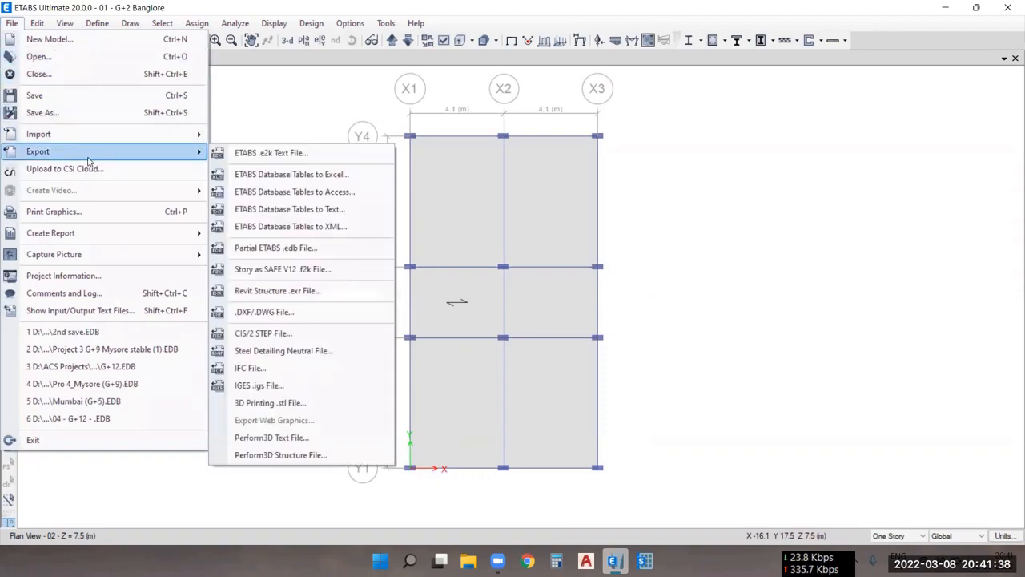
{"action": "left_click", "coordinate": [338, 192]}
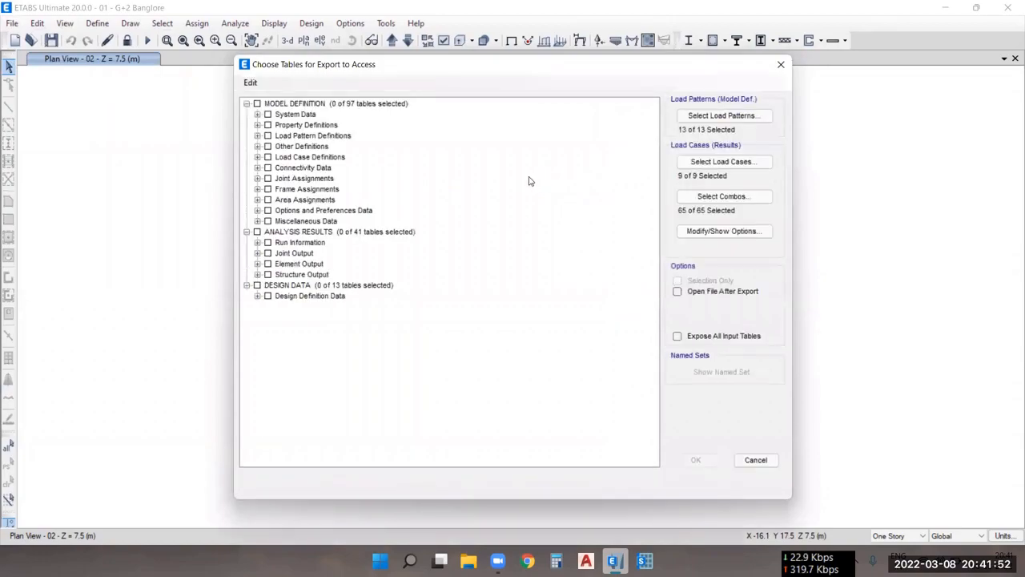
{"action": "left_click", "coordinate": [257, 104]}
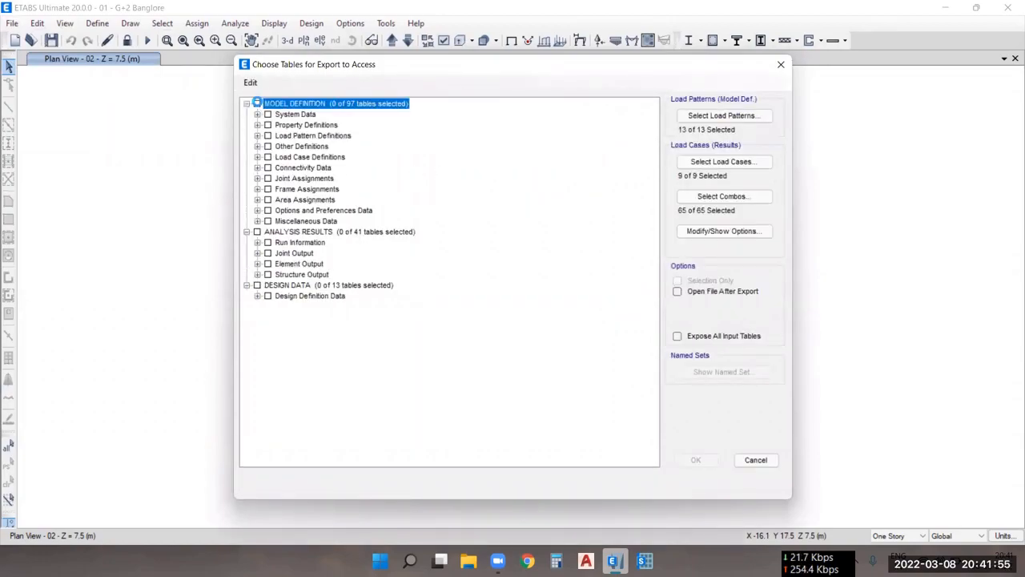
{"action": "left_click", "coordinate": [257, 231]}
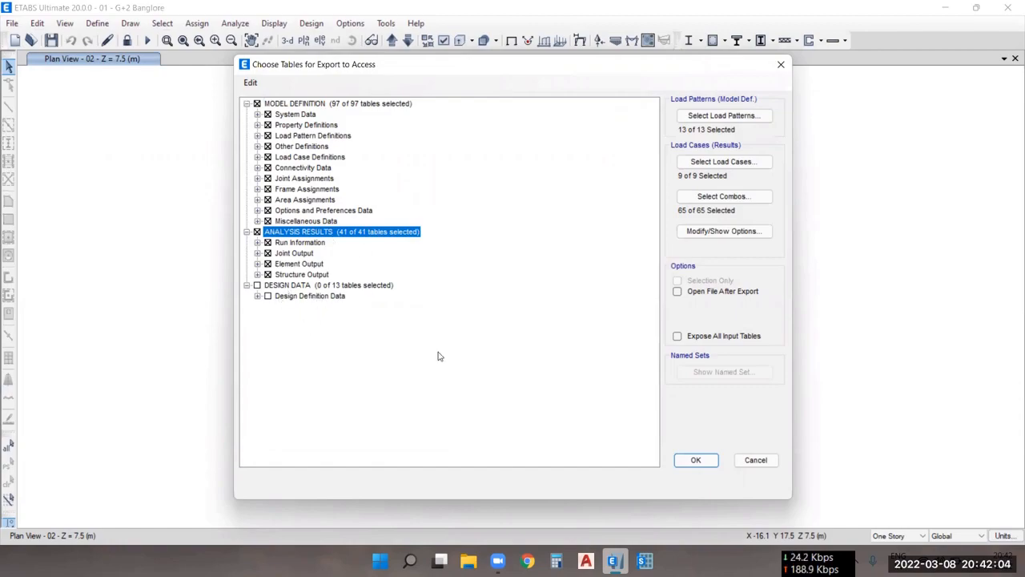
- Check the load patterns, load cases and combos selected for the Access export, and leave without exporting
{"action": "left_click", "coordinate": [752, 115]}
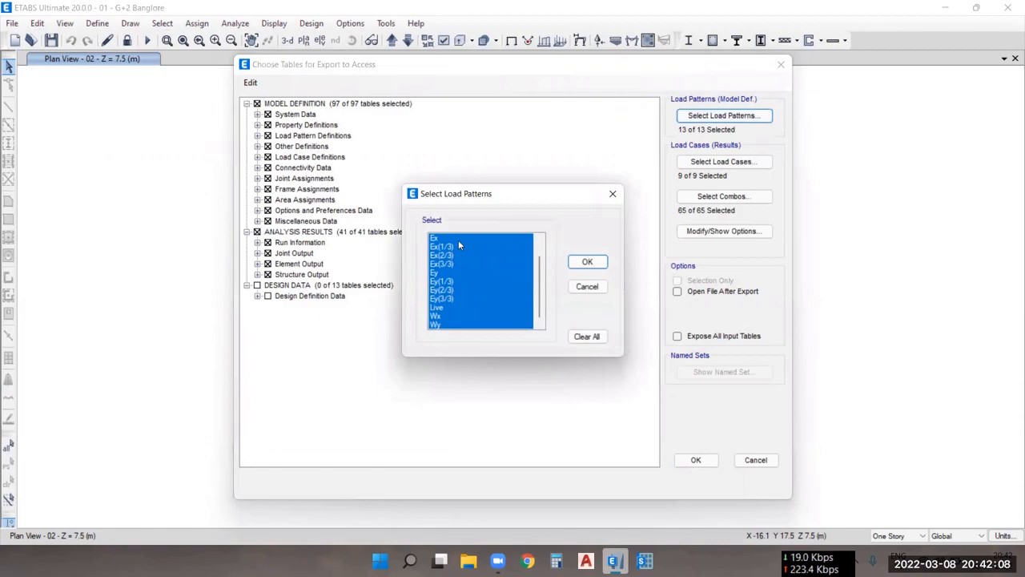
{"action": "scroll", "coordinate": [453, 257], "scroll_direction": "up", "scroll_amount": 2}
{"action": "left_click", "coordinate": [589, 261]}
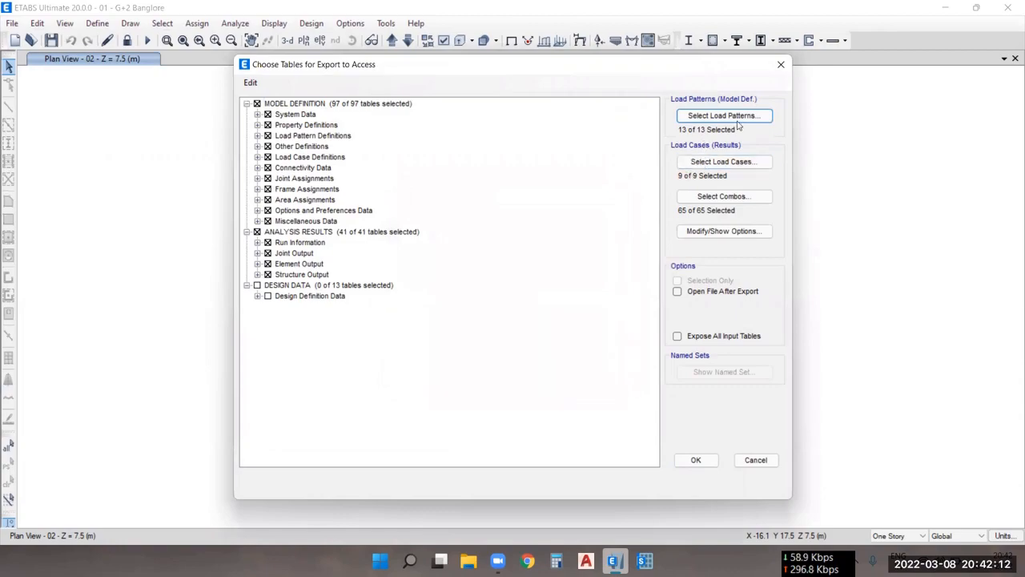
{"action": "left_click", "coordinate": [732, 164]}
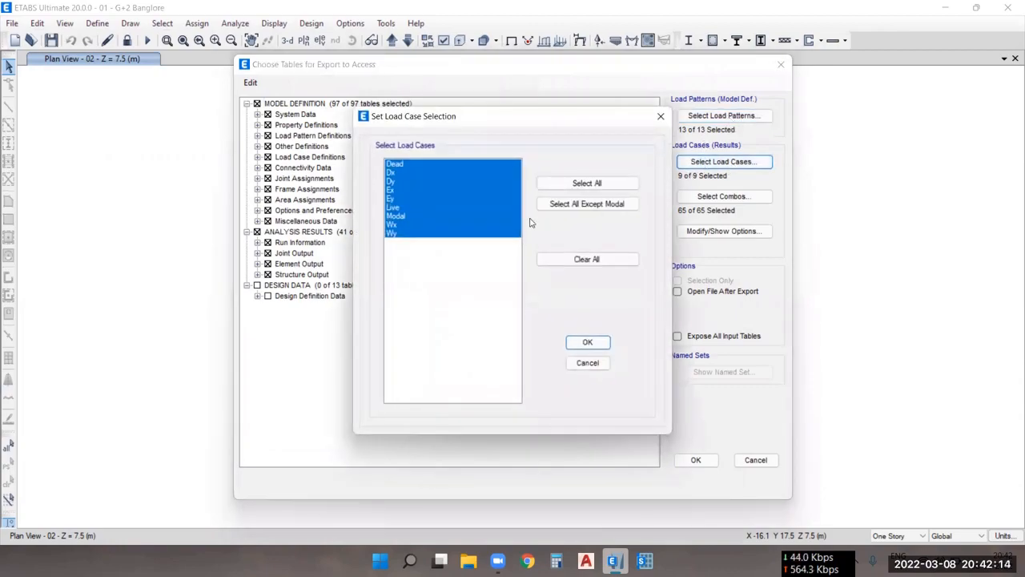
{"action": "left_click", "coordinate": [589, 342]}
{"action": "left_click", "coordinate": [723, 196]}
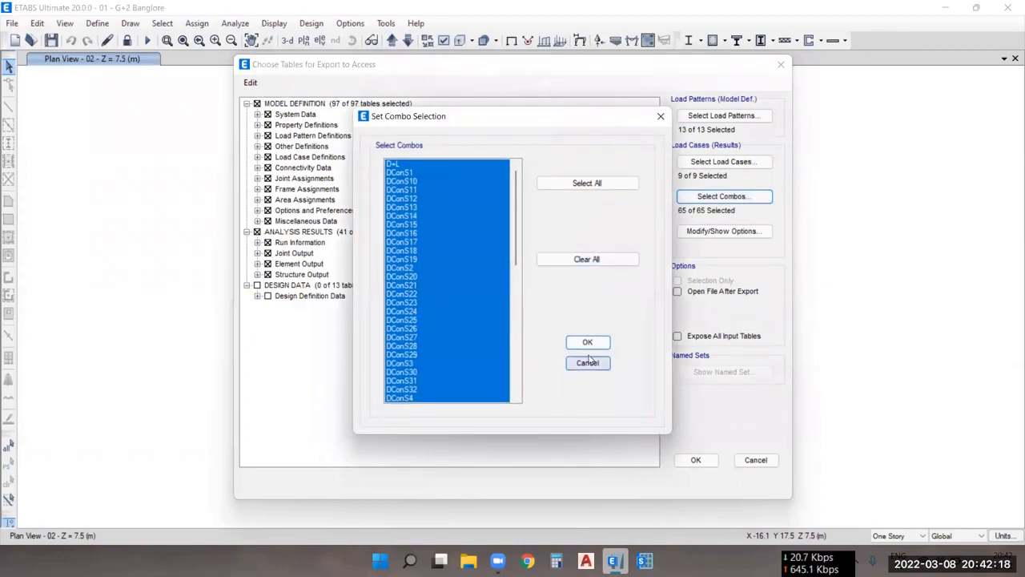
{"action": "left_click", "coordinate": [588, 343]}
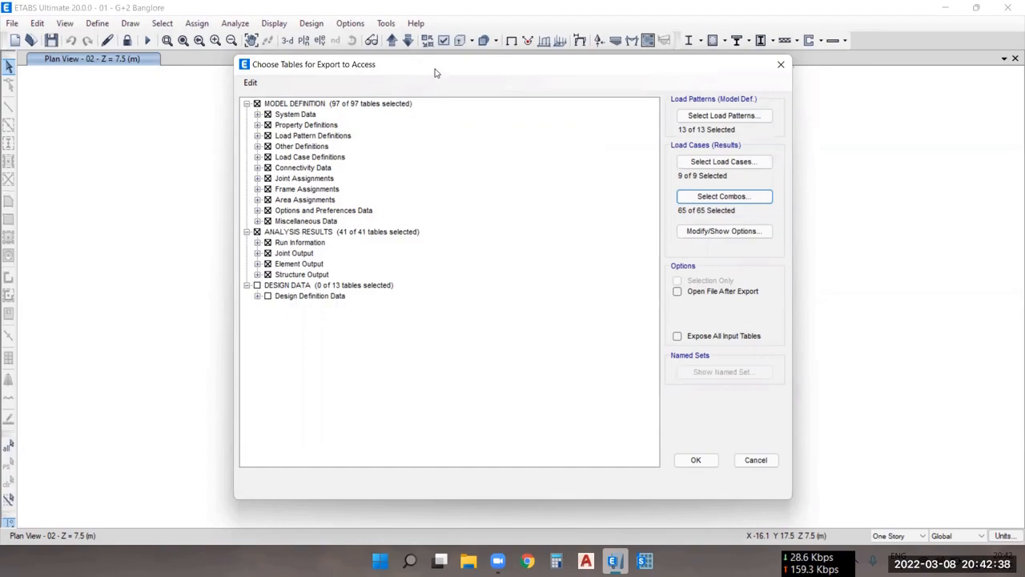
{"action": "left_click_drag", "start_coordinate": [435, 73], "coordinate": [663, 109]}
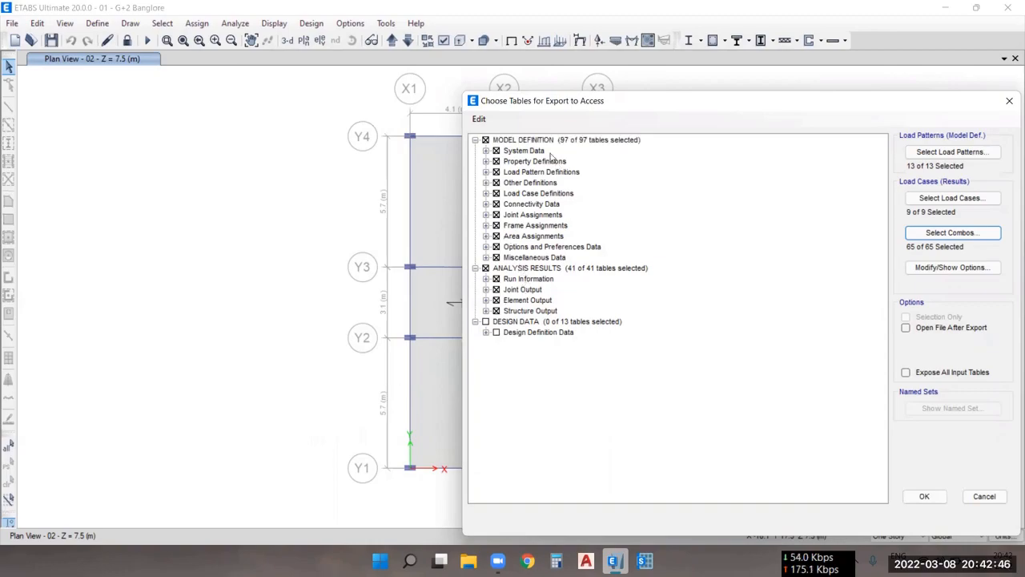
{"action": "left_click_drag", "start_coordinate": [583, 105], "coordinate": [394, 77]}
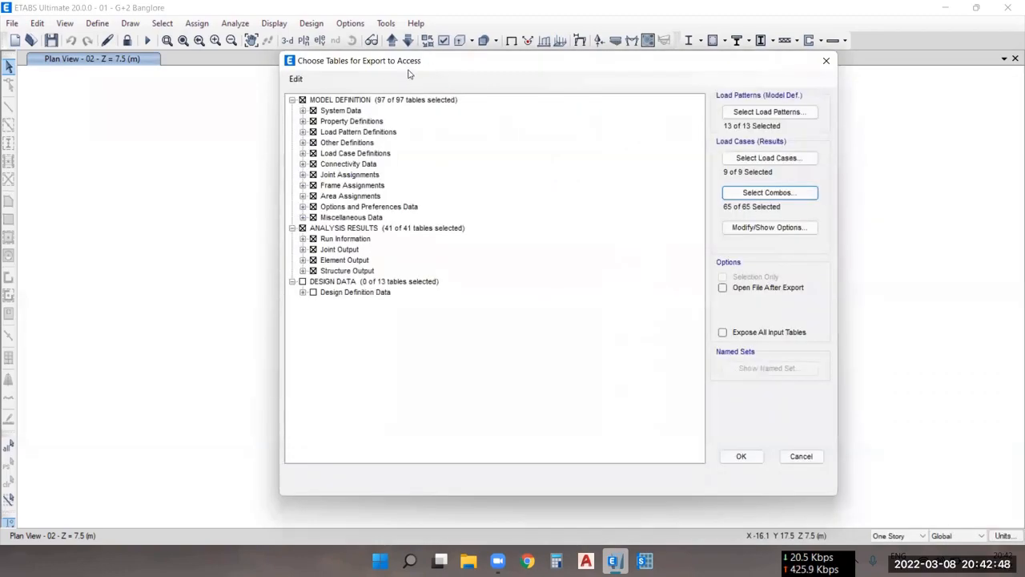
{"action": "left_click", "coordinate": [801, 455]}
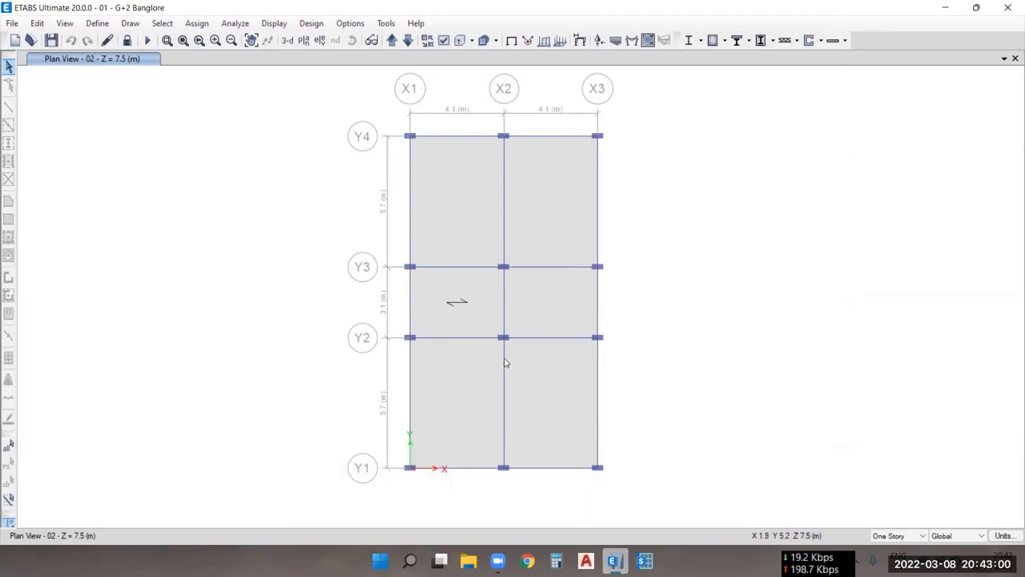
- Set up a partial ETABS .edb file export of story 02
{"action": "left_click", "coordinate": [12, 24]}
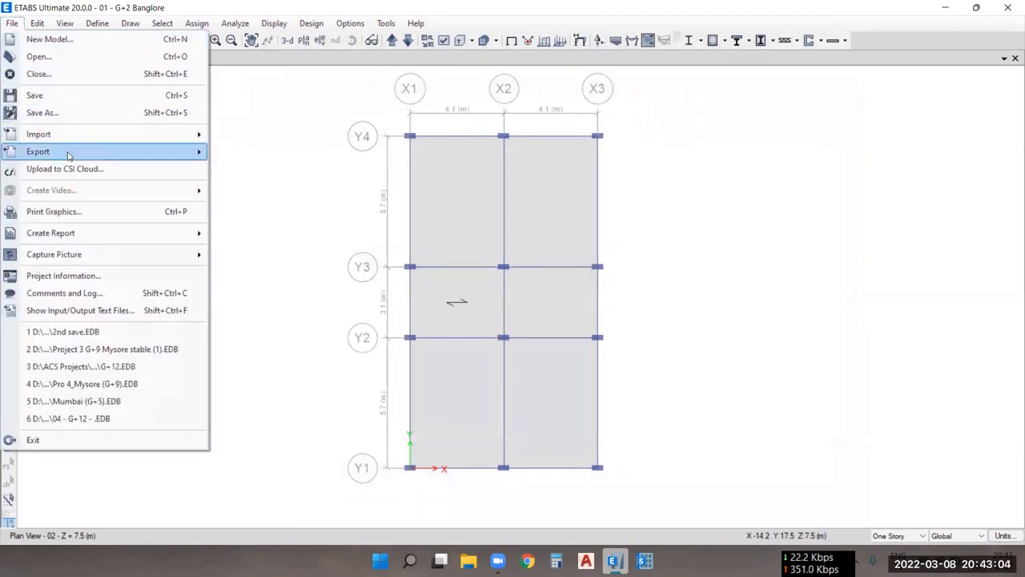
{"action": "mouse_move", "coordinate": [68, 155]}
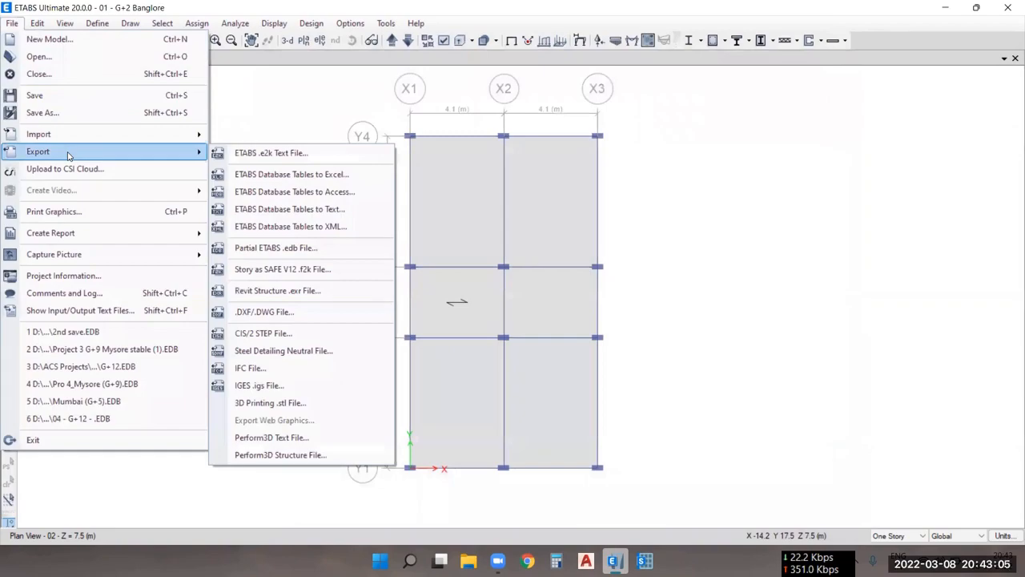
{"action": "left_click", "coordinate": [313, 248]}
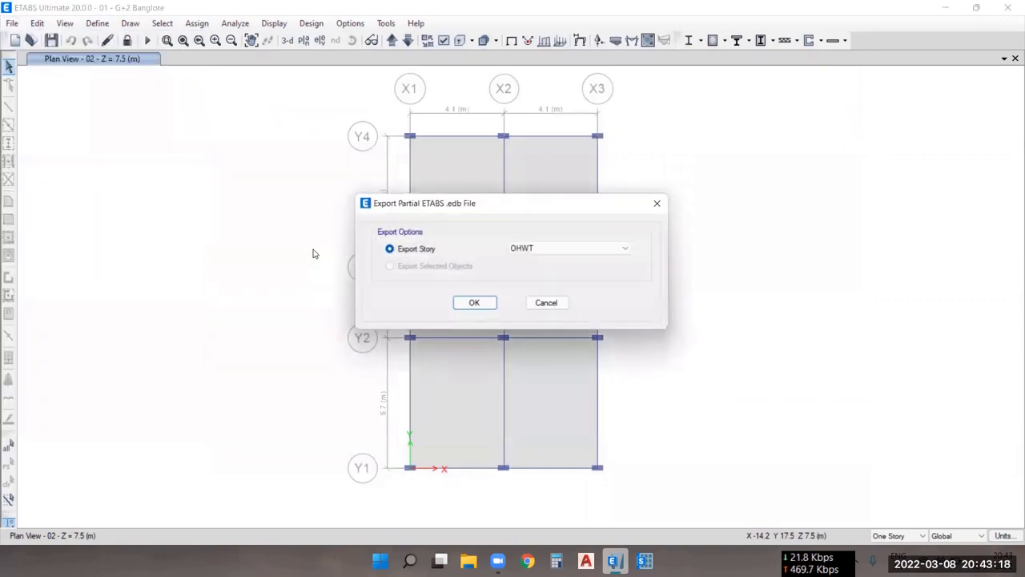
{"action": "left_click", "coordinate": [570, 249]}
{"action": "left_click", "coordinate": [544, 275]}
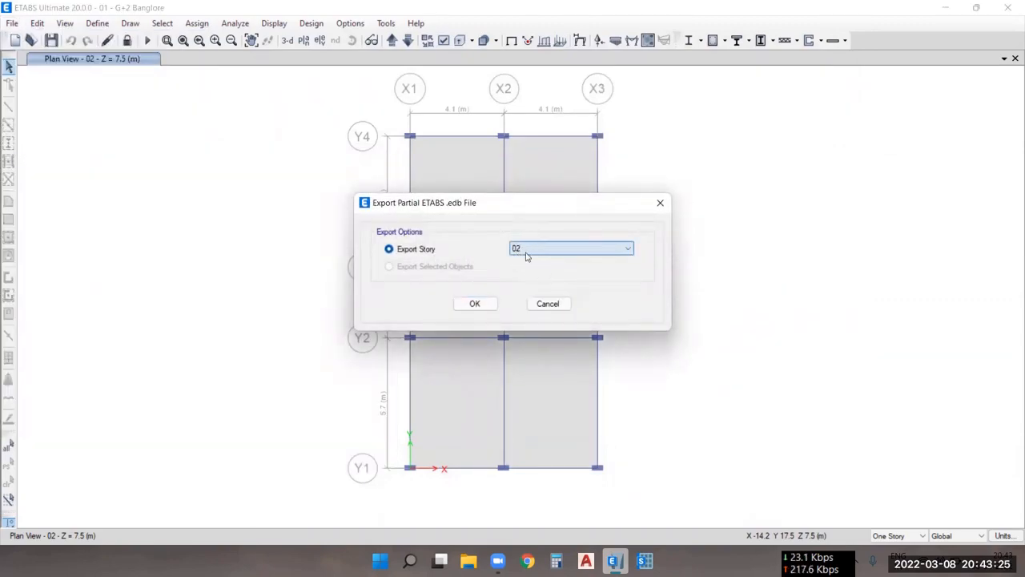
{"action": "left_click", "coordinate": [538, 252]}
{"action": "left_click", "coordinate": [519, 277]}
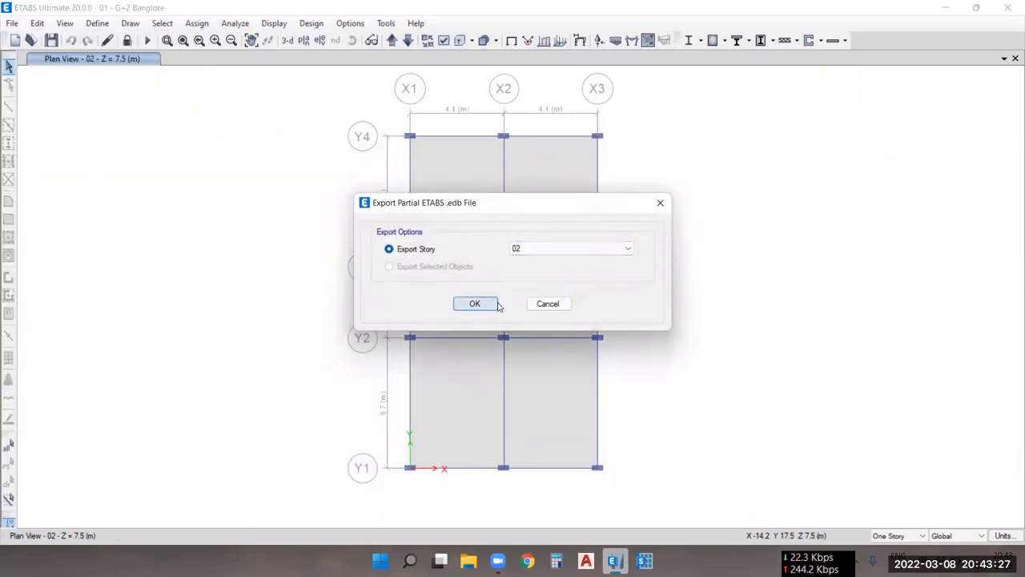
{"action": "left_click", "coordinate": [474, 303]}
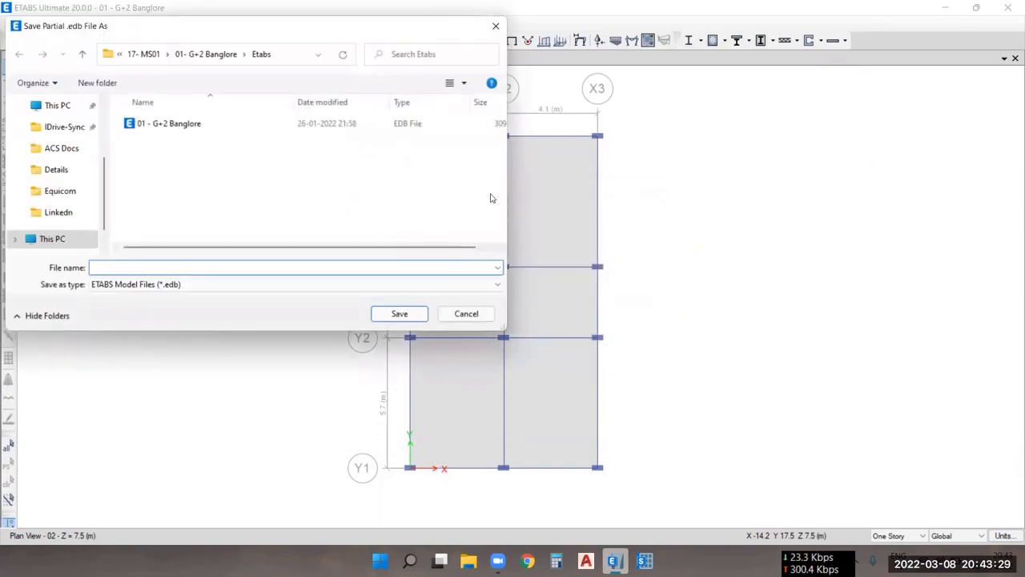
- Save the partial model as 02 in the Etabs folder of the 01- G+2 Banglore project
{"action": "left_click_drag", "start_coordinate": [400, 33], "coordinate": [622, 127]}
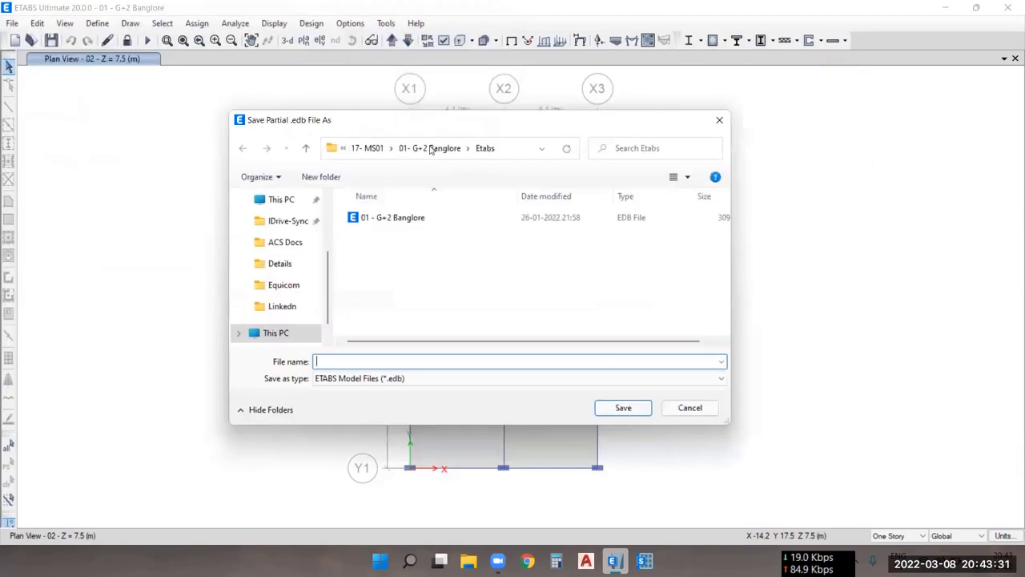
{"action": "left_click", "coordinate": [366, 148]}
{"action": "left_click", "coordinate": [428, 218]}
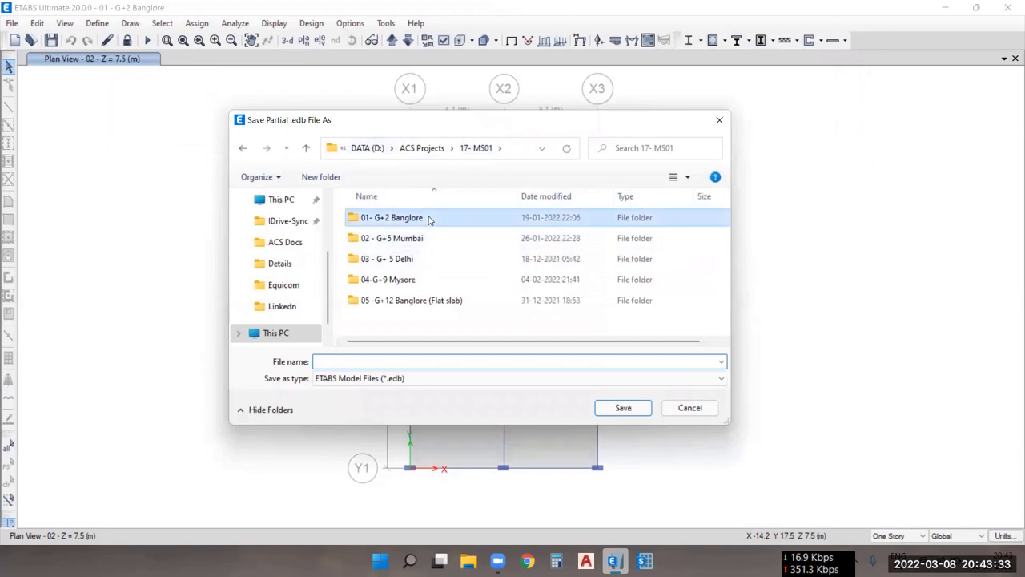
{"action": "double_click", "coordinate": [428, 218]}
{"action": "double_click", "coordinate": [393, 238]}
{"action": "left_click", "coordinate": [351, 360]}
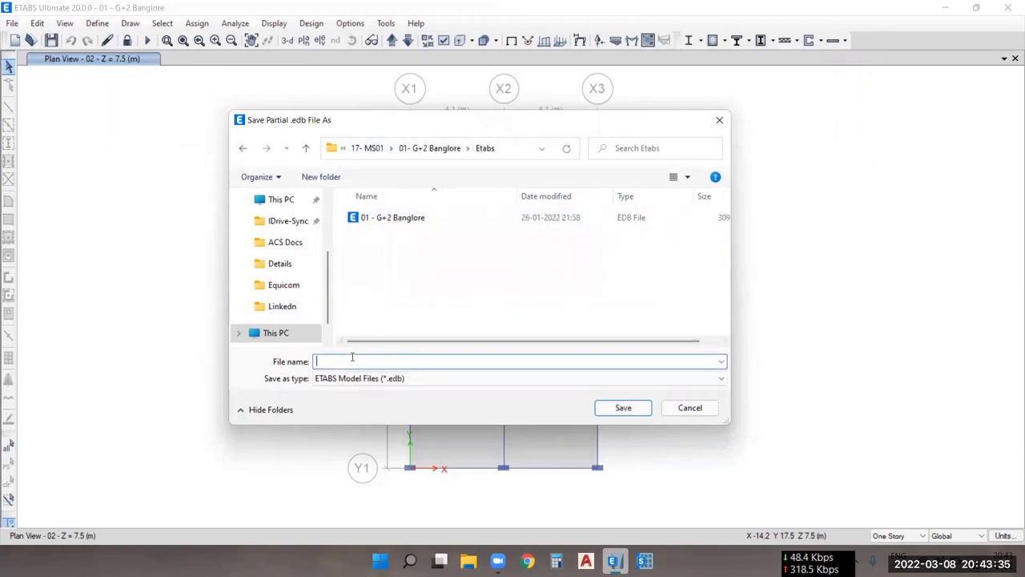
{"action": "type", "text": "02"}
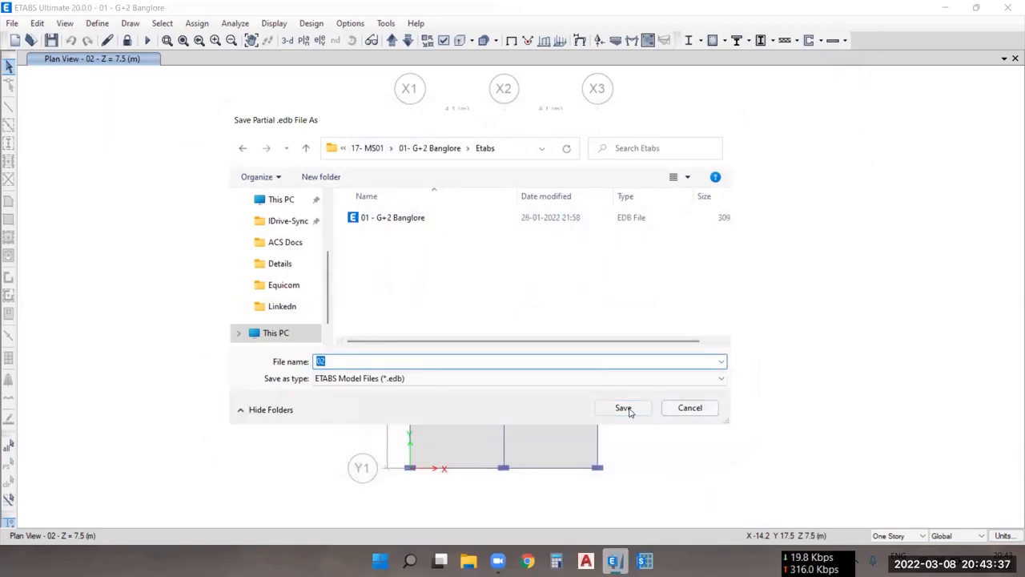
{"action": "left_click", "coordinate": [623, 408]}
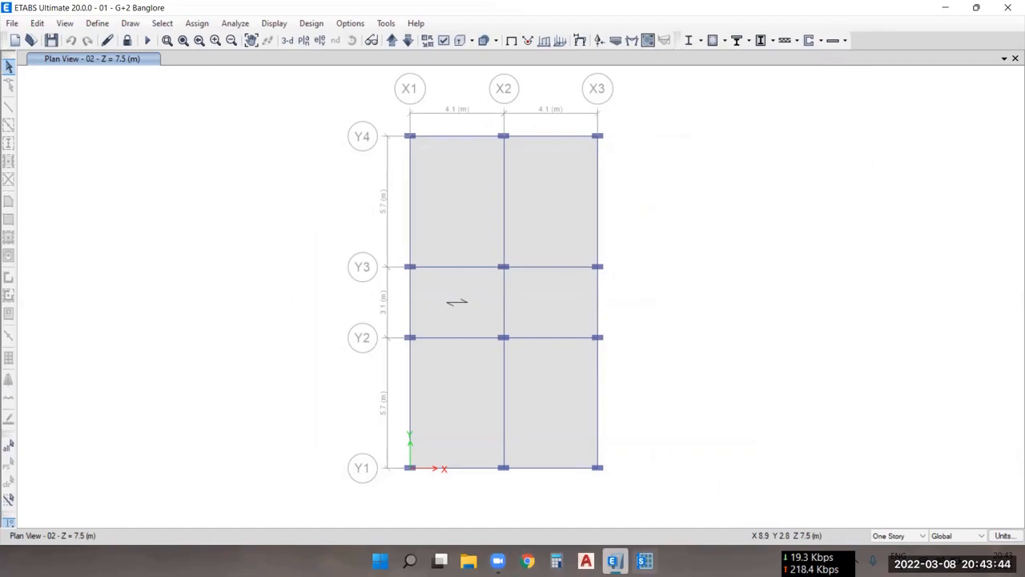
- Launch a second ETABS 20 session and open the exported model 02 in it
{"action": "right_click", "coordinate": [613, 561]}
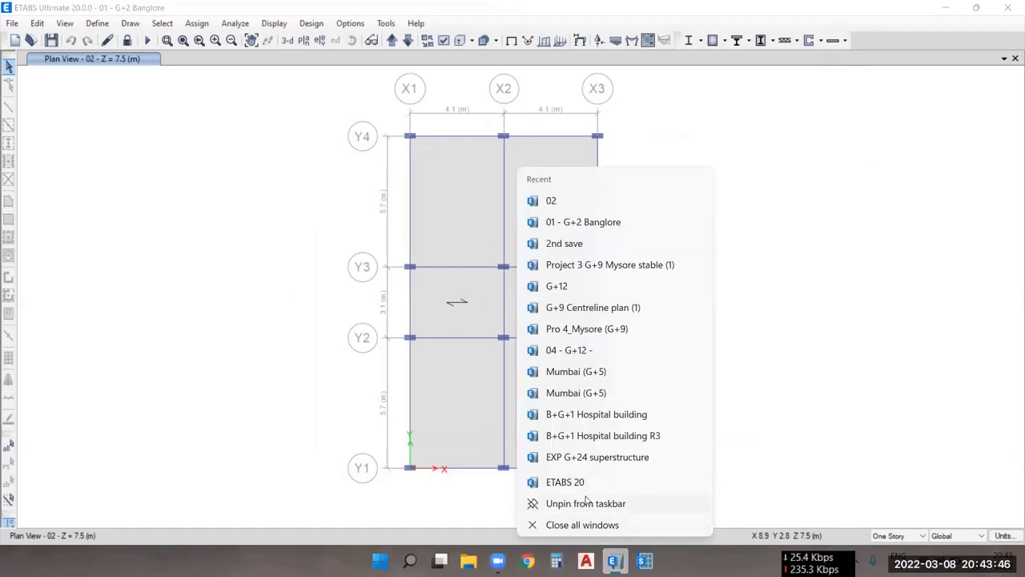
{"action": "left_click", "coordinate": [590, 487]}
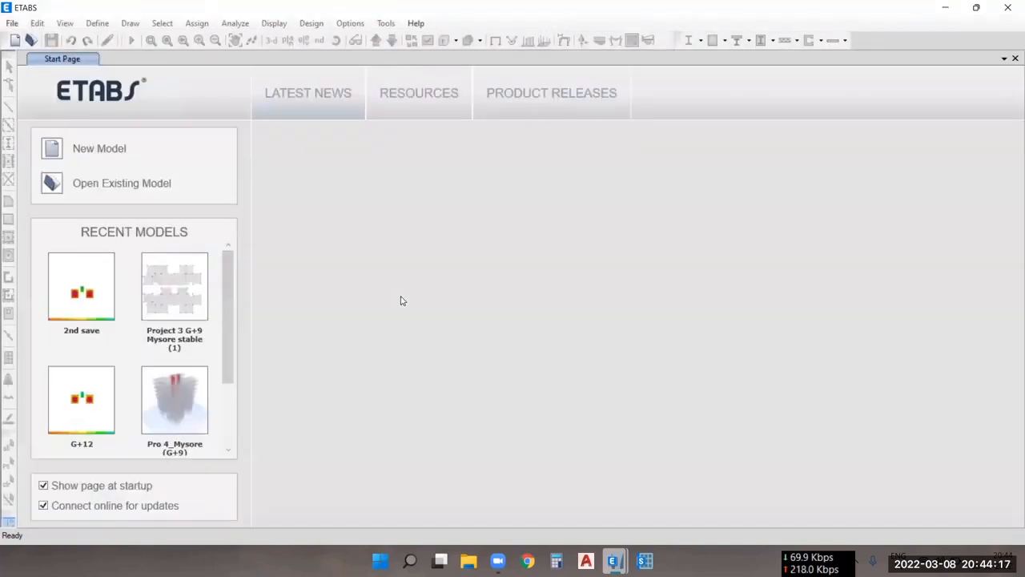
{"action": "left_click", "coordinate": [104, 184]}
{"action": "left_click", "coordinate": [404, 247]}
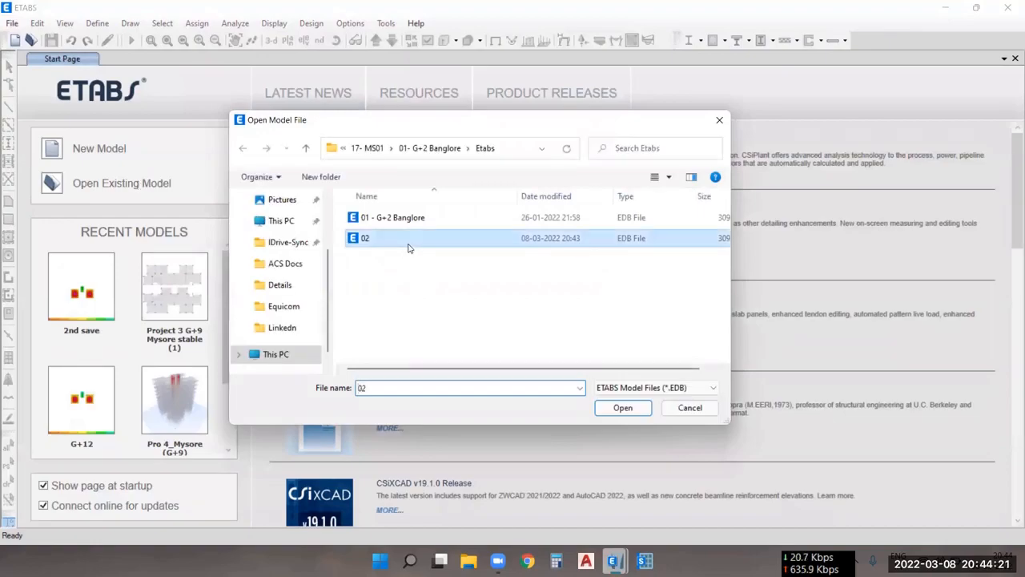
{"action": "left_click", "coordinate": [624, 407]}
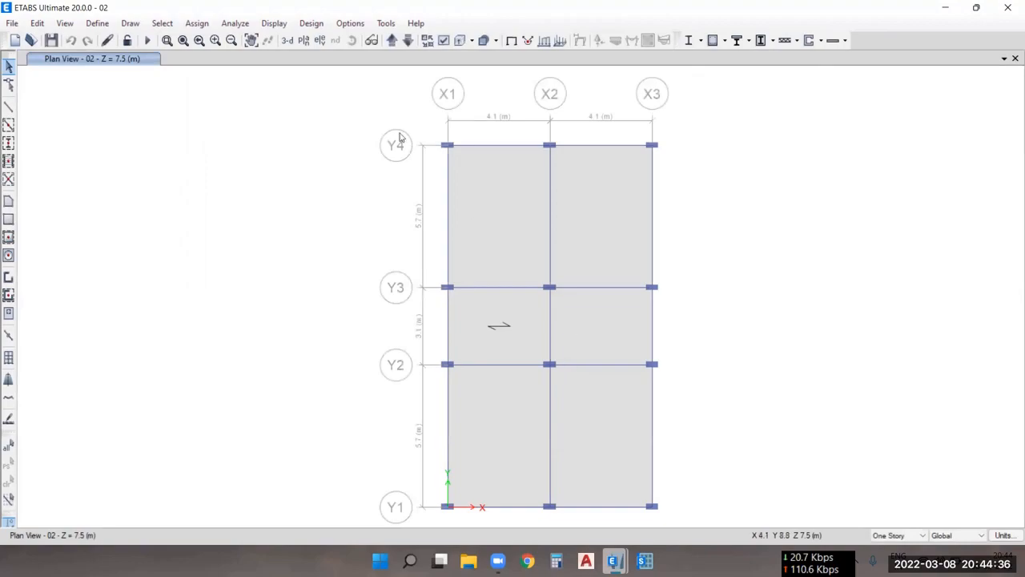
- Examine the exported story in 3-D and check the assignments of the joint at a corner column's base
{"action": "left_click", "coordinate": [287, 41]}
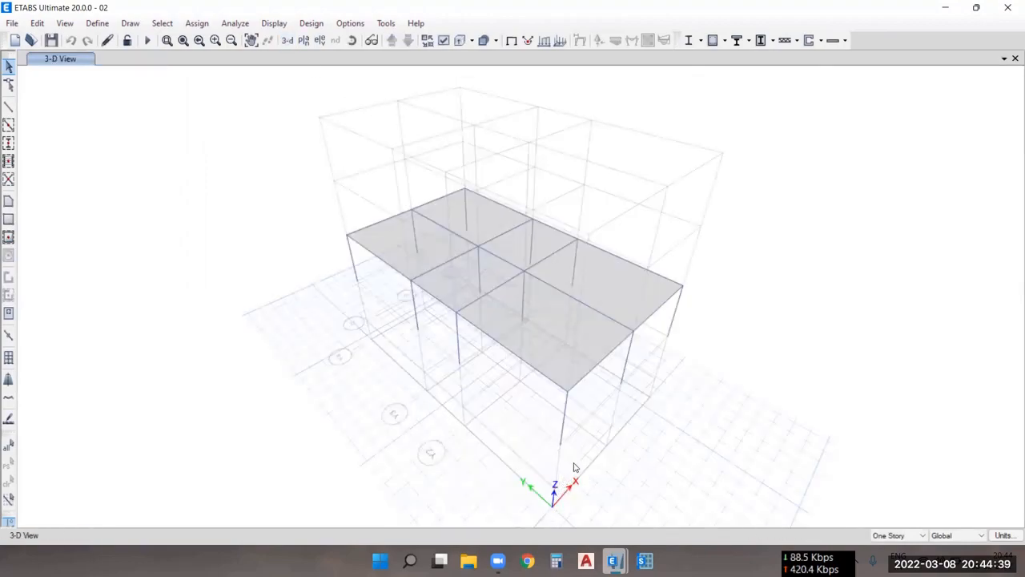
{"action": "middle_click_drag", "start_coordinate": [631, 408], "coordinate": [600, 397], "text": "shift"}
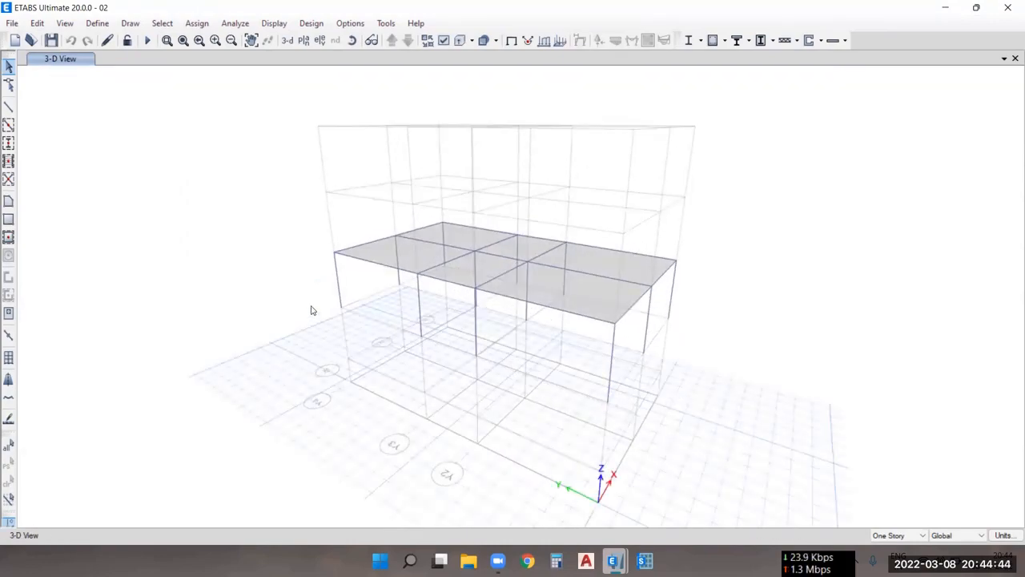
{"action": "right_click", "coordinate": [336, 312]}
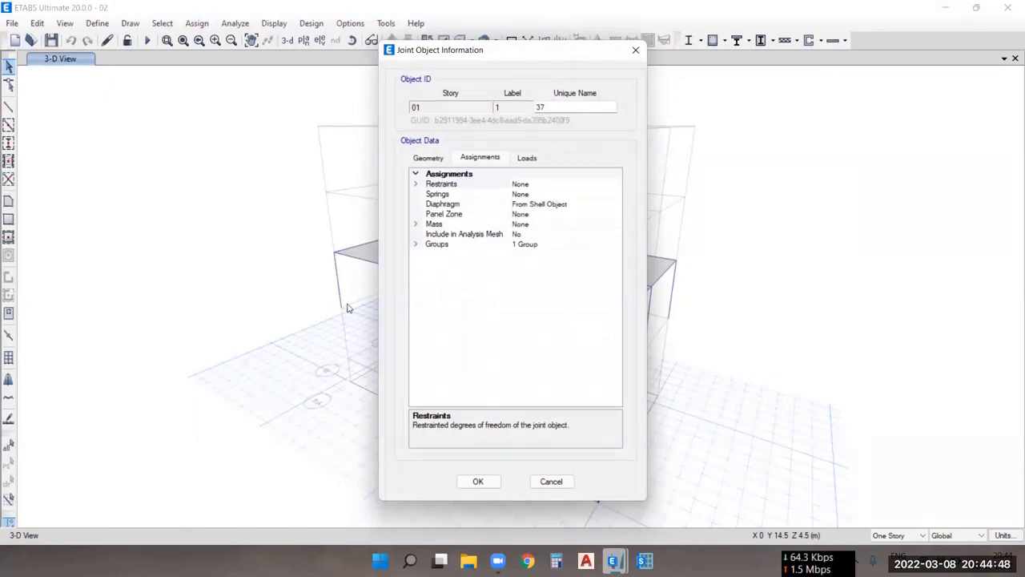
{"action": "key", "text": "Escape"}
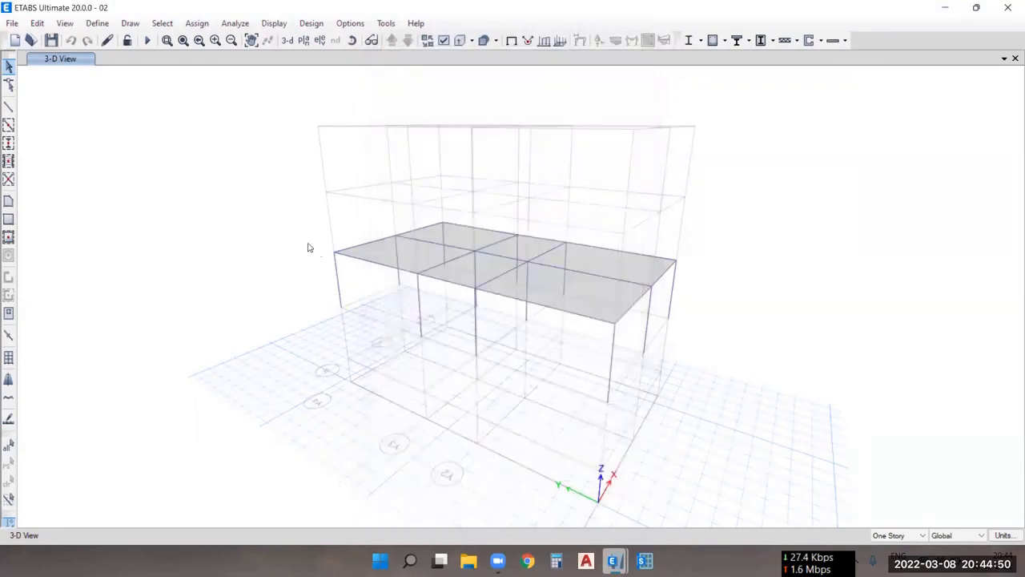
- Assign joint restraints to all joints on the story 01 plan and return to the 3-D view
{"action": "left_click", "coordinate": [303, 40]}
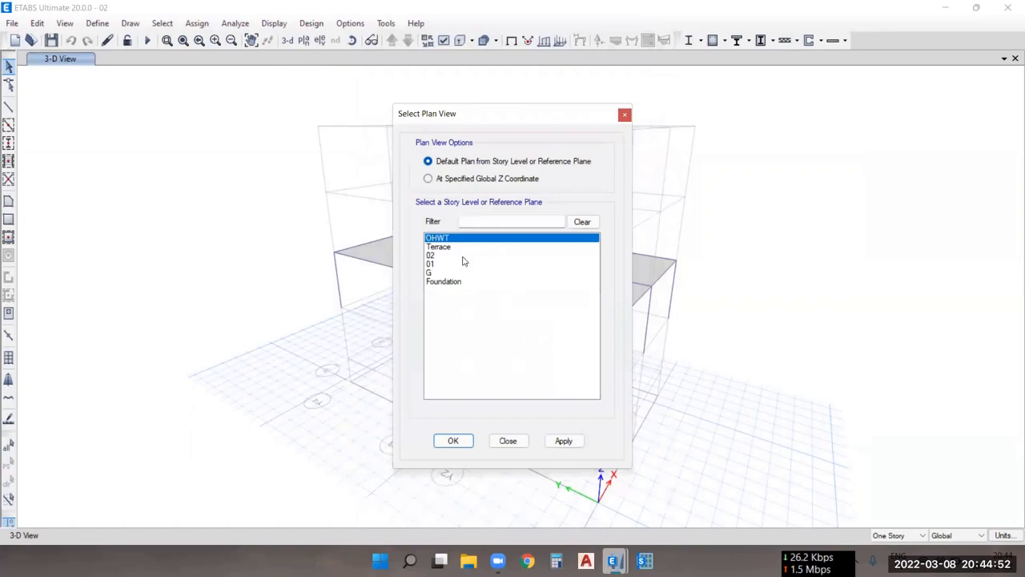
{"action": "left_click", "coordinate": [452, 264]}
{"action": "left_click", "coordinate": [573, 443]}
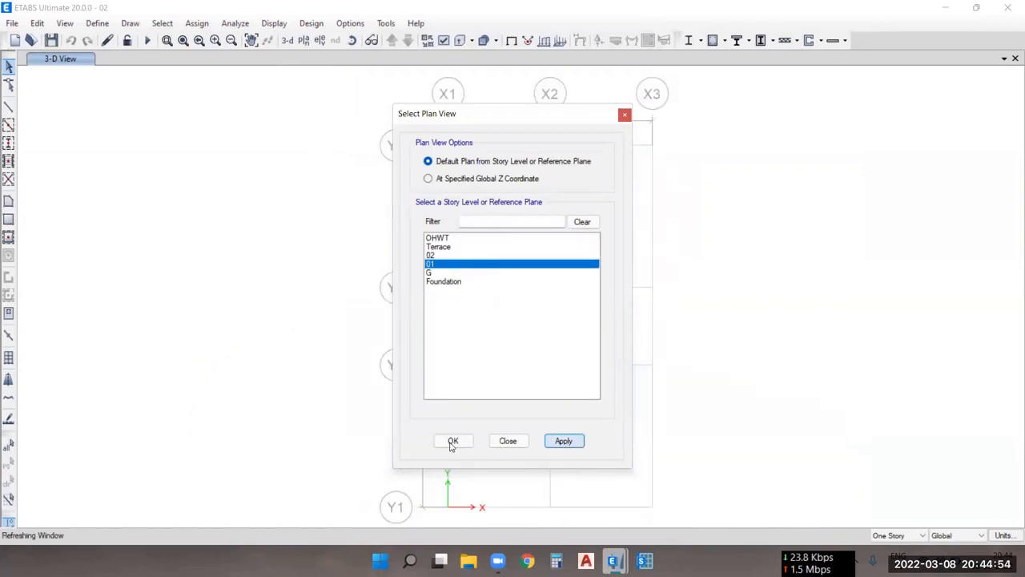
{"action": "left_click", "coordinate": [453, 441]}
{"action": "left_click_drag", "start_coordinate": [335, 108], "coordinate": [804, 522]}
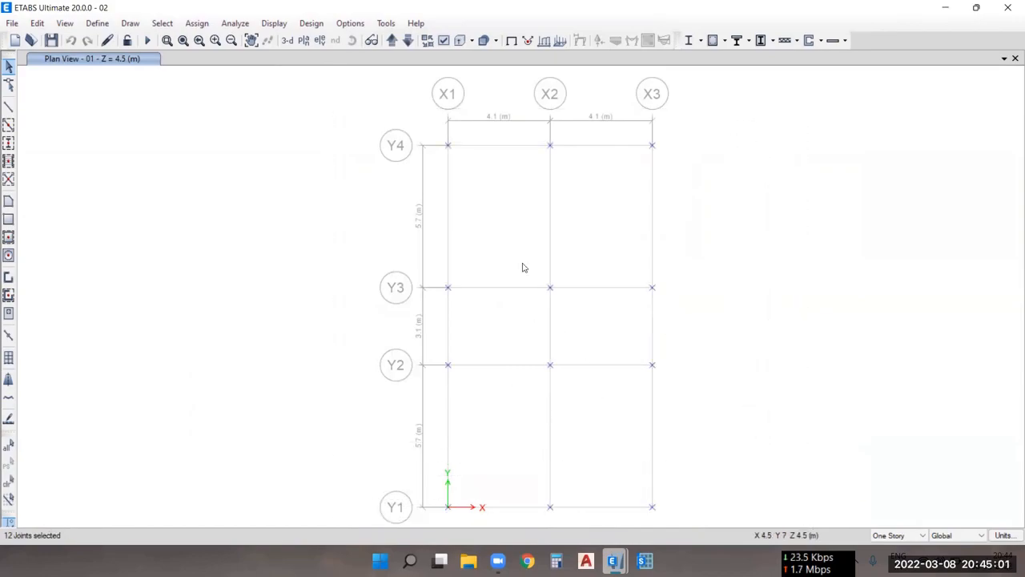
{"action": "left_click", "coordinate": [197, 23]}
{"action": "mouse_move", "coordinate": [336, 39]}
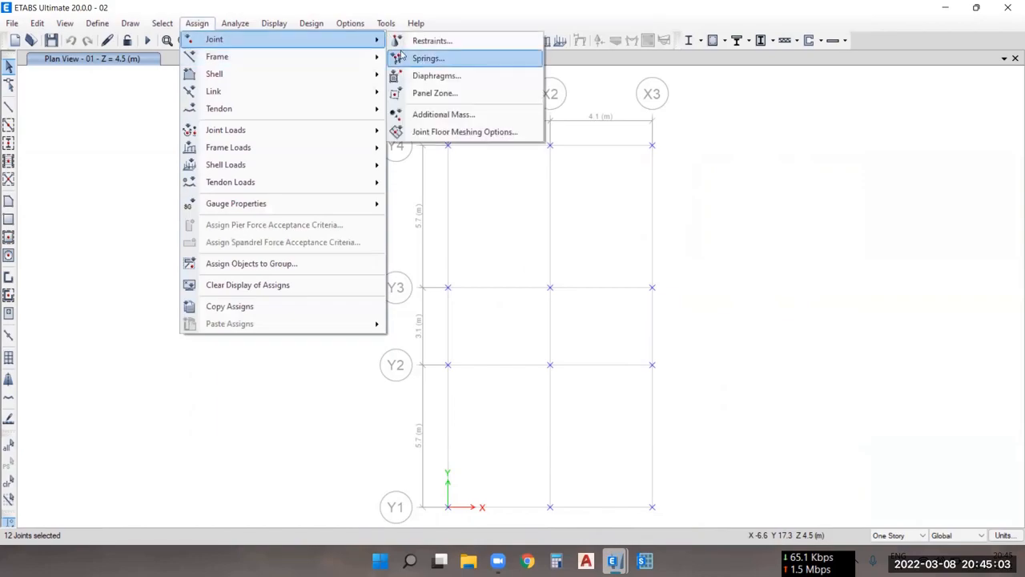
{"action": "left_click", "coordinate": [431, 41]}
{"action": "left_click", "coordinate": [585, 358]}
{"action": "left_click", "coordinate": [456, 359]}
{"action": "left_click", "coordinate": [287, 40]}
- Set the approximate maximum mesh size of the automatic floor mesh to 0.5 m
{"action": "left_click", "coordinate": [235, 23]}
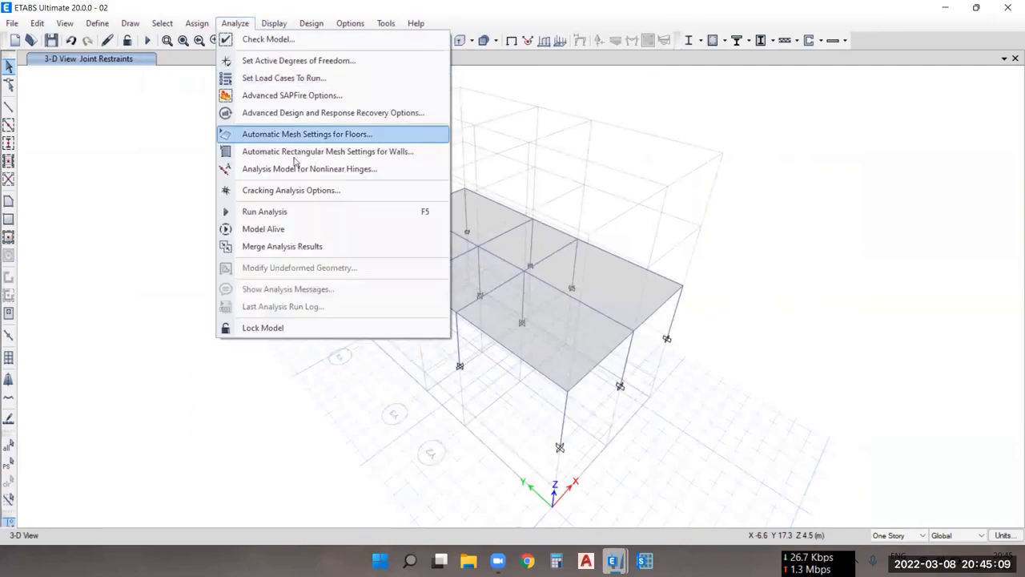
{"action": "left_click", "coordinate": [298, 133]}
{"action": "left_click", "coordinate": [567, 264]}
{"action": "key", "text": "BackSpace"}
{"action": "key", "text": "BackSpace"}
{"action": "type", "text": "5"}
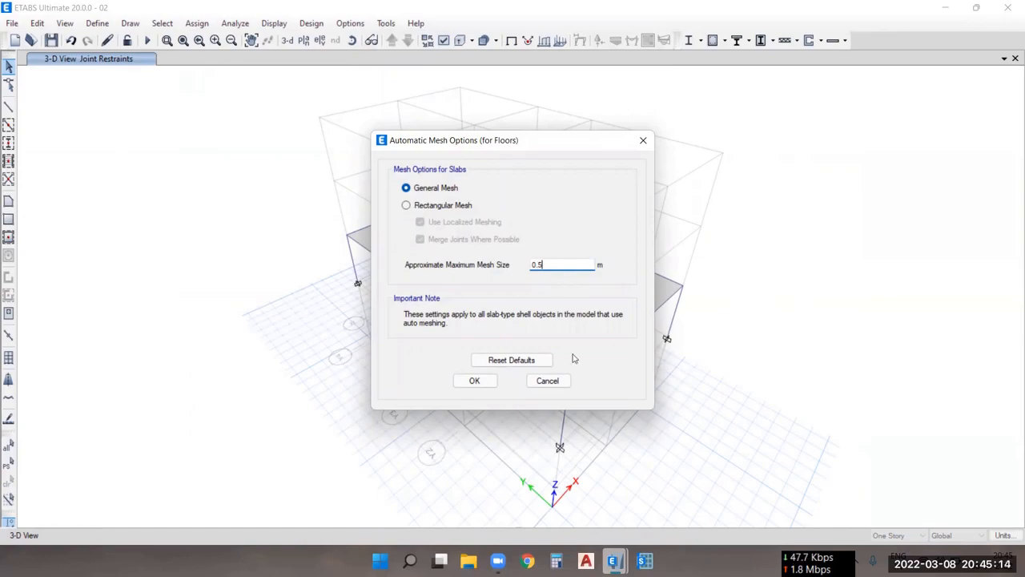
{"action": "left_click", "coordinate": [474, 380]}
- Run the analysis and check the displacement values at a slab point in the deformed 3-D view
{"action": "left_click", "coordinate": [147, 41]}
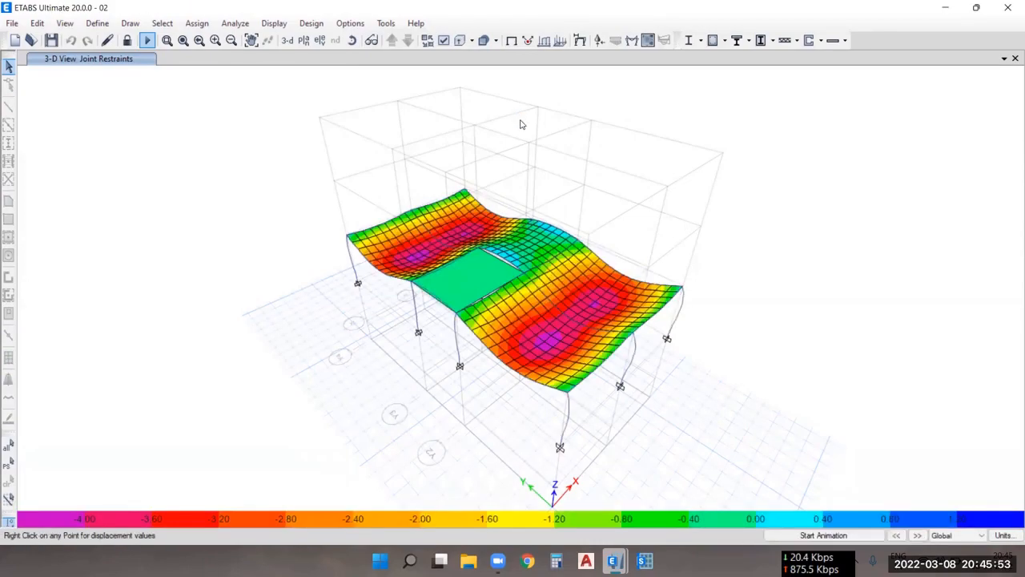
{"action": "right_click", "coordinate": [522, 313]}
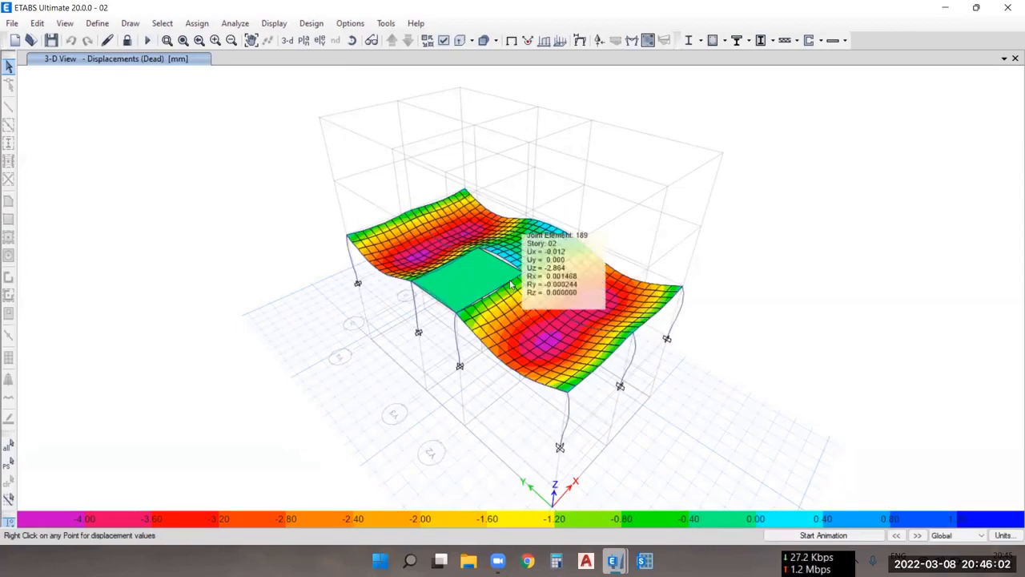
- Set up a database table export to Access with all Model Definition and Analysis Results tables
{"action": "left_click", "coordinate": [14, 24]}
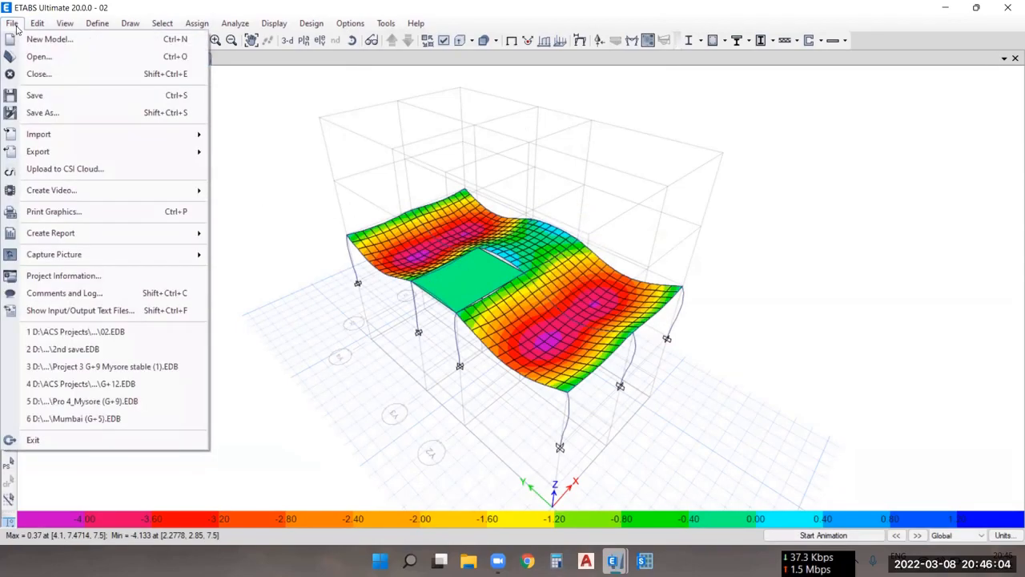
{"action": "mouse_move", "coordinate": [71, 151]}
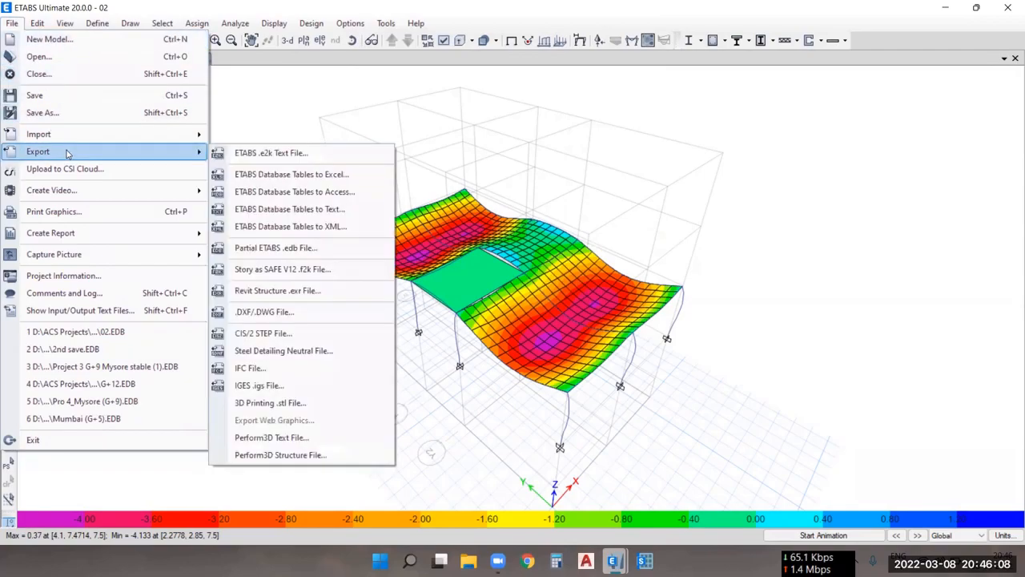
{"action": "left_click", "coordinate": [313, 193]}
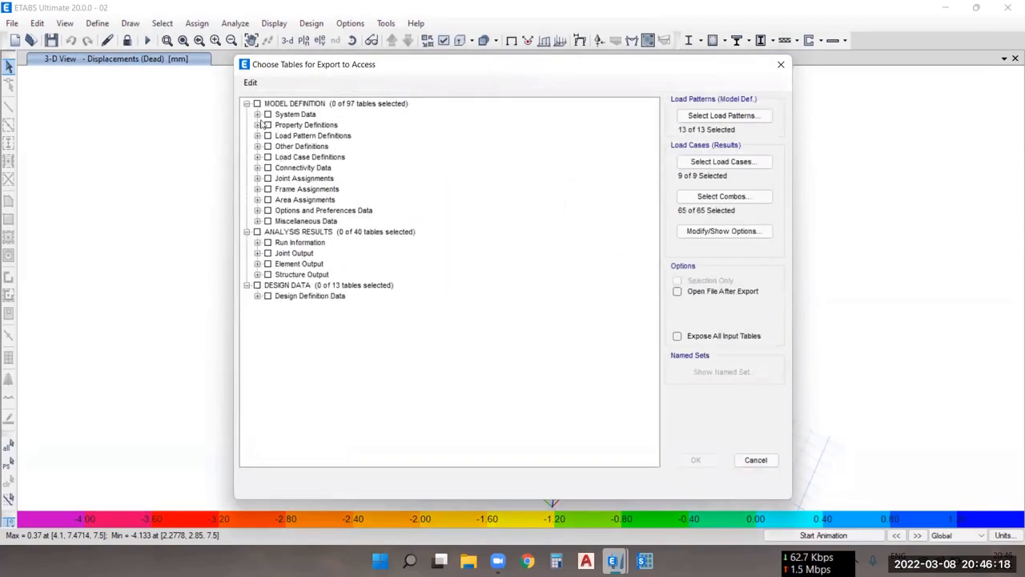
{"action": "left_click", "coordinate": [257, 104]}
{"action": "left_click", "coordinate": [257, 231]}
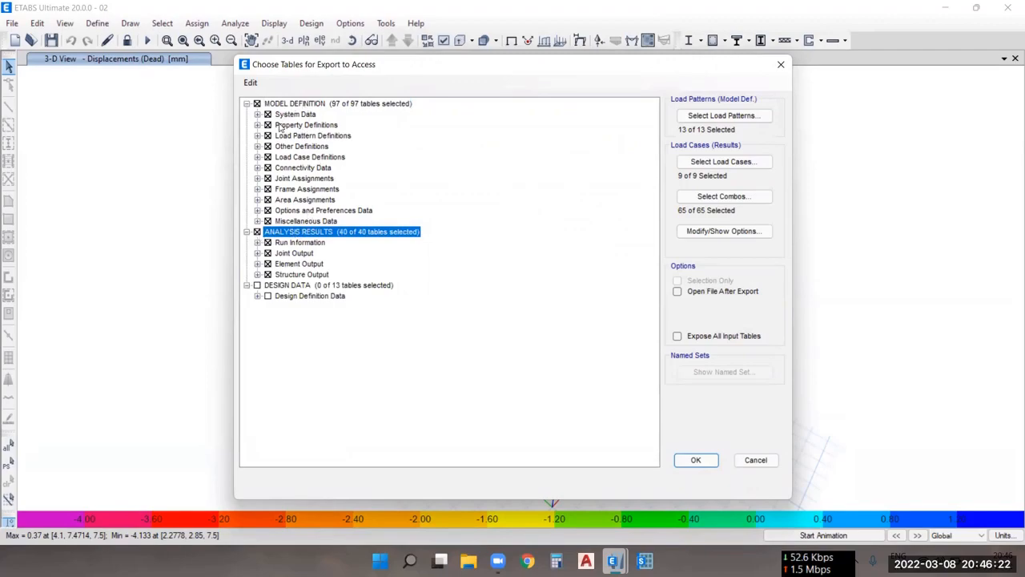
- Review the load patterns, load cases and combinations chosen for the Access export and accept the table selection
{"action": "left_click", "coordinate": [723, 117]}
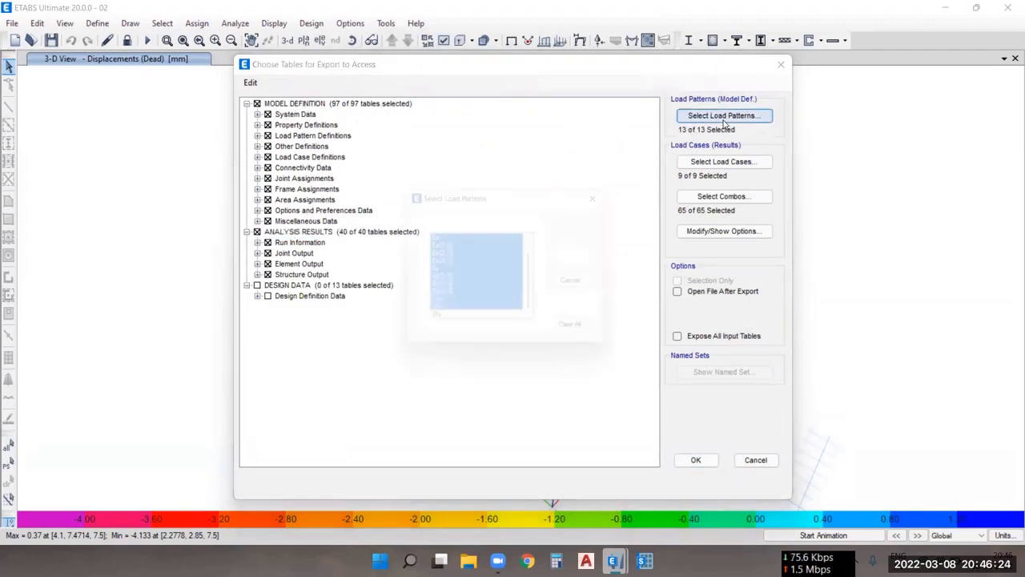
{"action": "left_click", "coordinate": [584, 260]}
{"action": "left_click", "coordinate": [721, 161]}
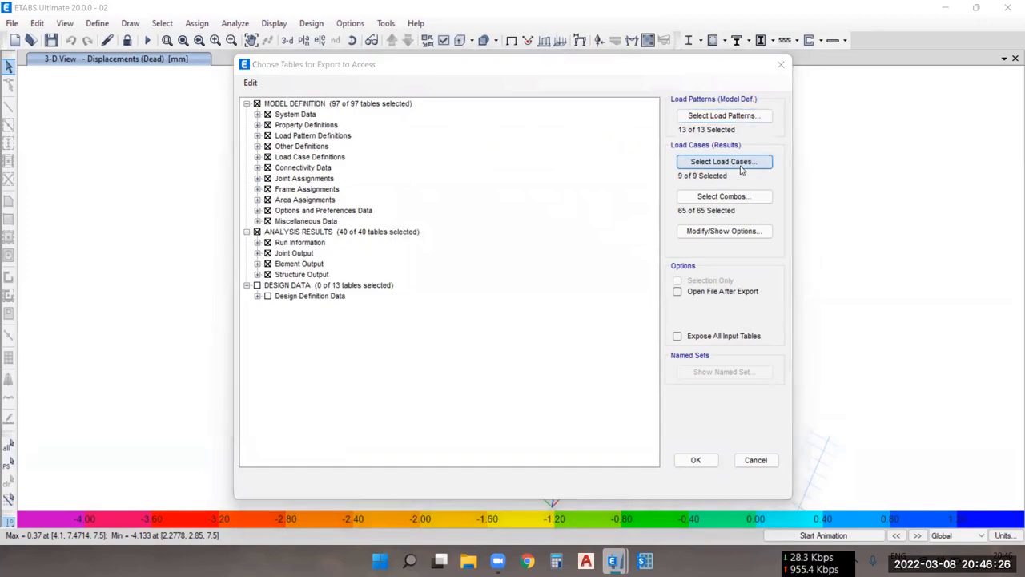
{"action": "left_click", "coordinate": [588, 341]}
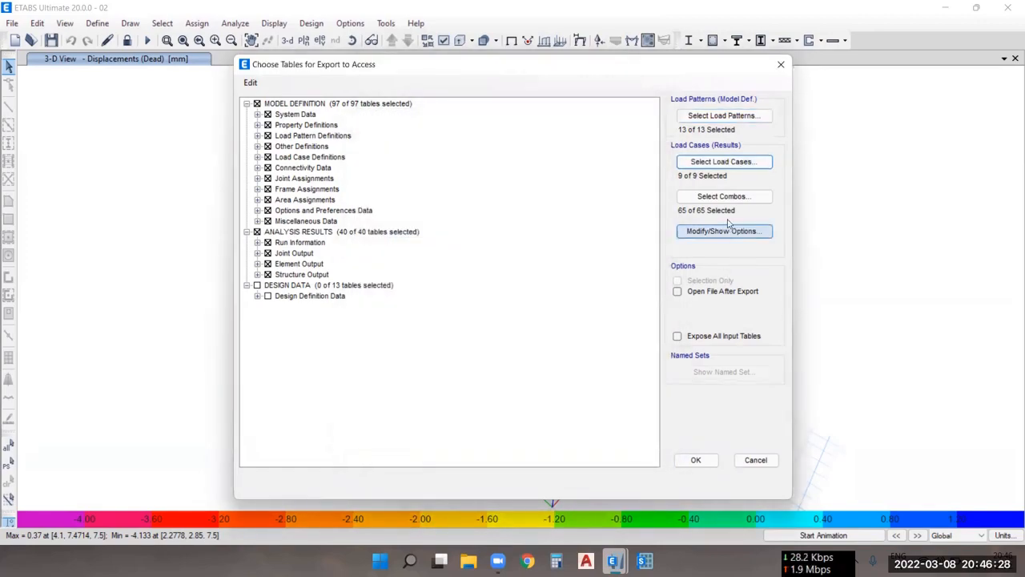
{"action": "left_click", "coordinate": [723, 196]}
{"action": "left_click", "coordinate": [588, 343]}
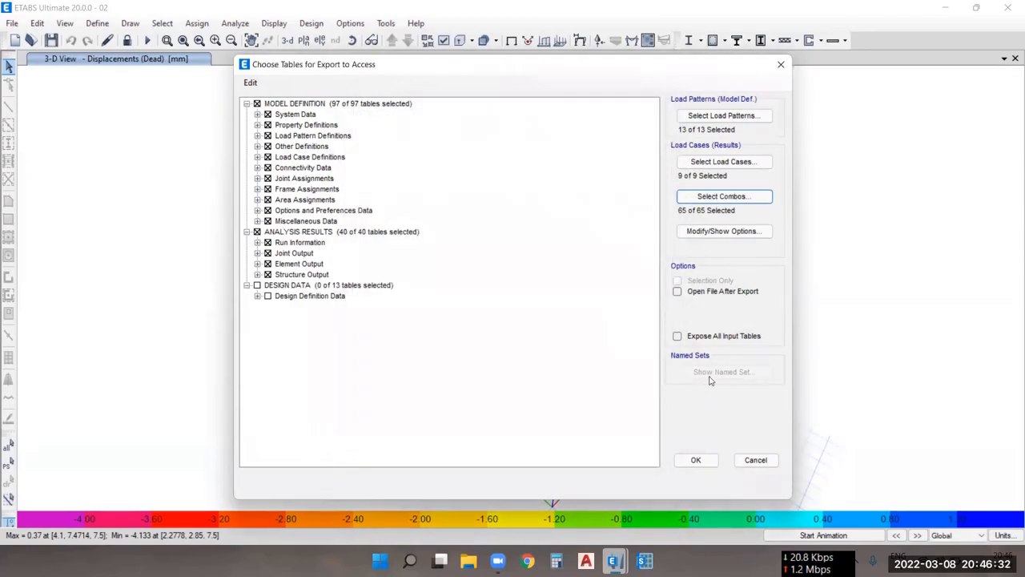
{"action": "left_click", "coordinate": [696, 460]}
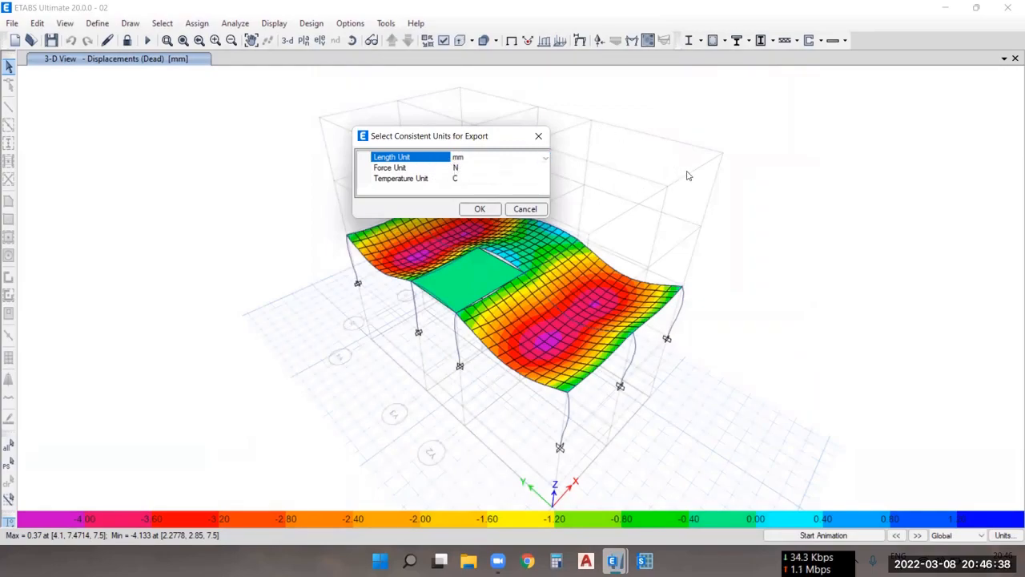
- Set the Access export units to m, kN and C, and cancel the export
{"action": "left_click", "coordinate": [544, 157]}
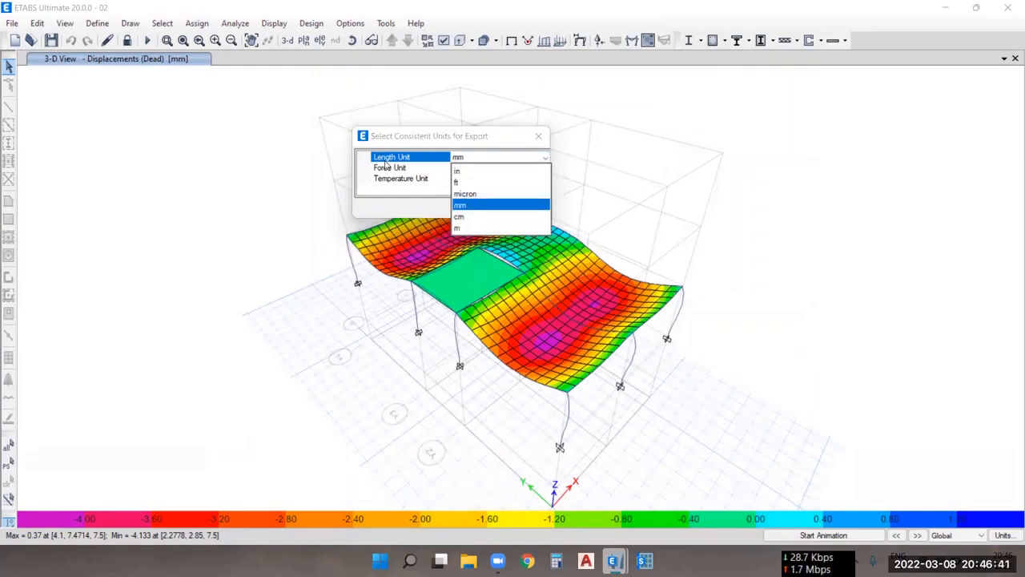
{"action": "left_click", "coordinate": [458, 228]}
{"action": "left_click", "coordinate": [483, 169]}
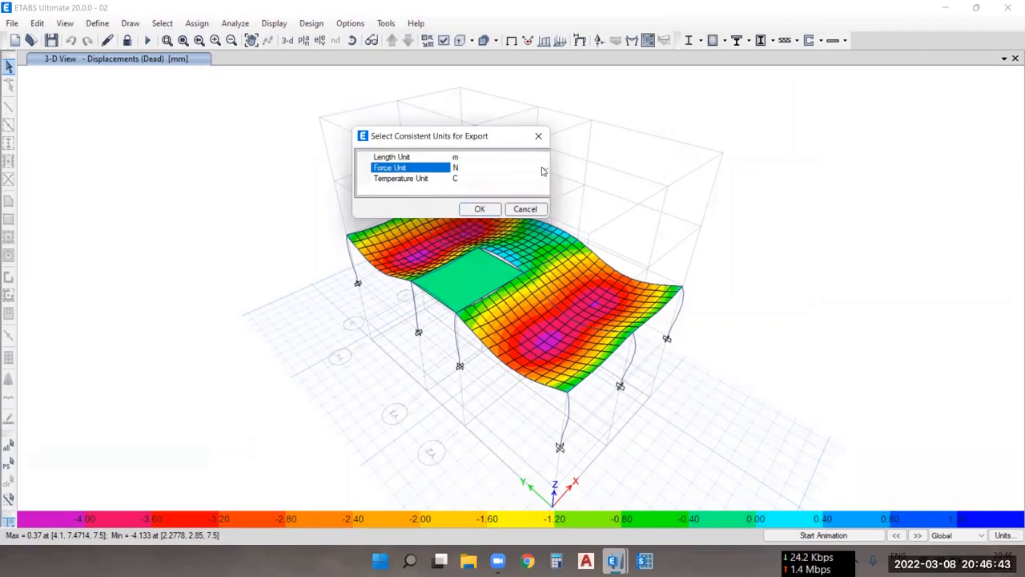
{"action": "left_click", "coordinate": [545, 169]}
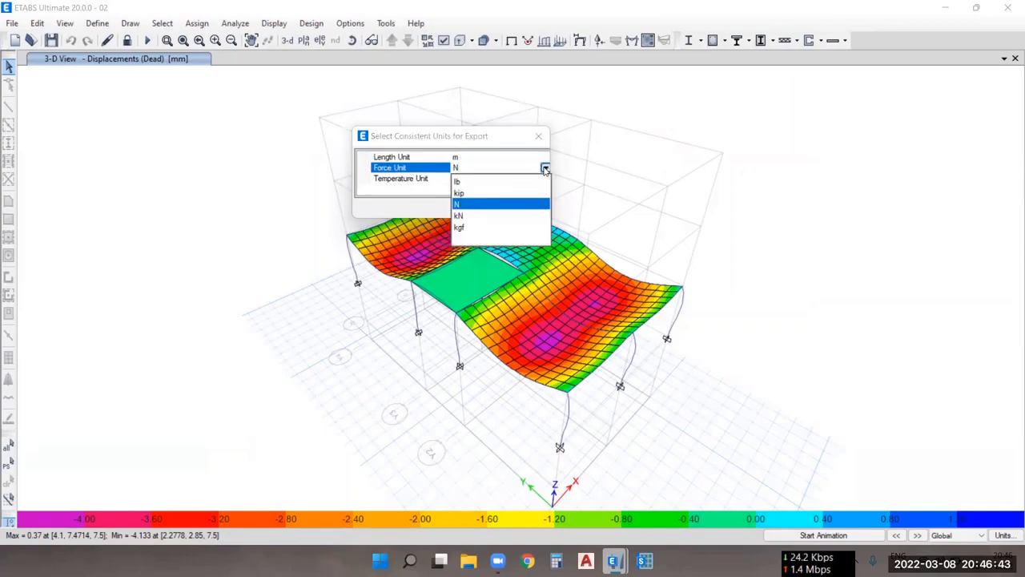
{"action": "left_click", "coordinate": [462, 216]}
{"action": "left_click", "coordinate": [500, 180]}
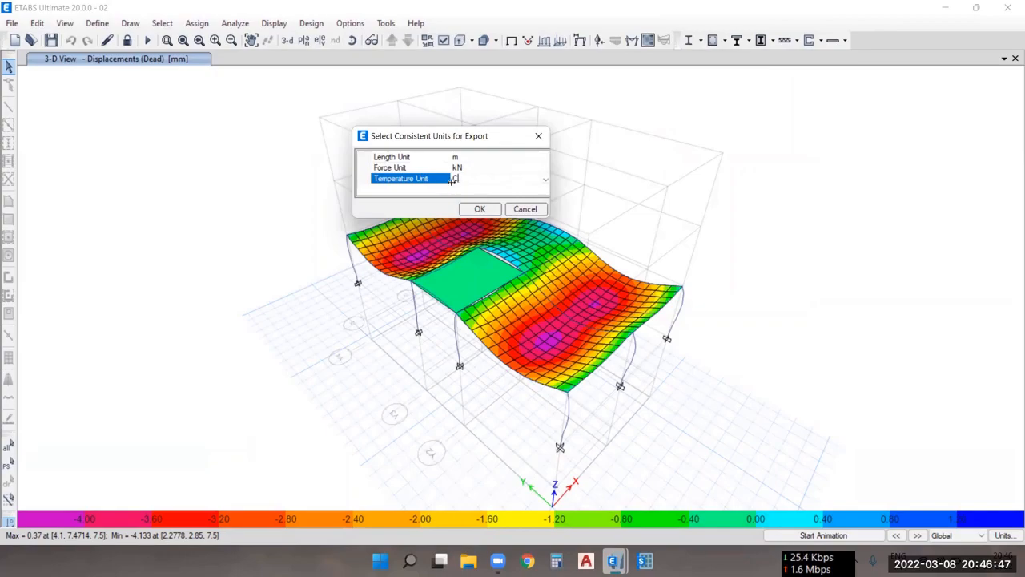
{"action": "left_click", "coordinate": [546, 180]}
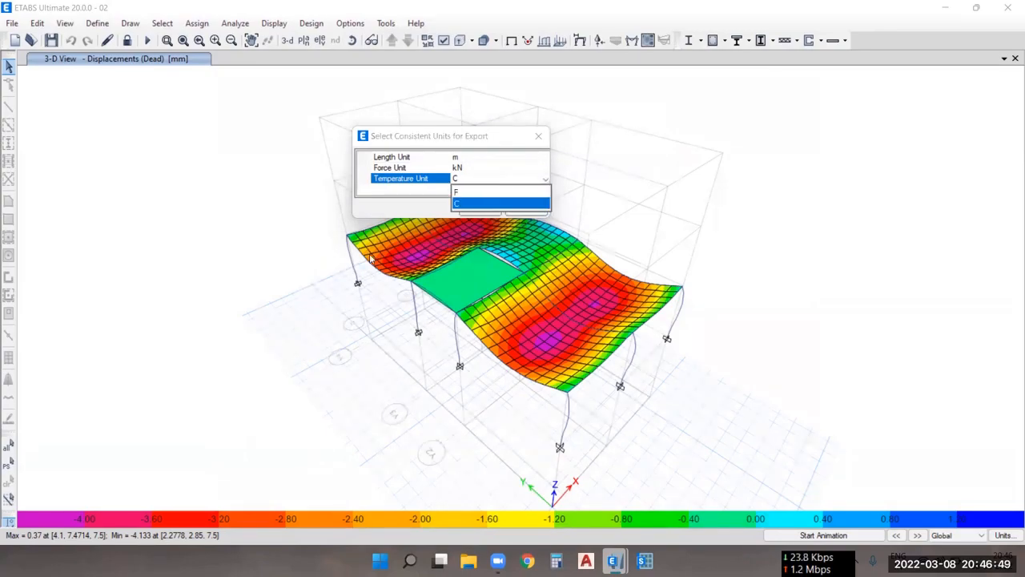
{"action": "left_click", "coordinate": [462, 205]}
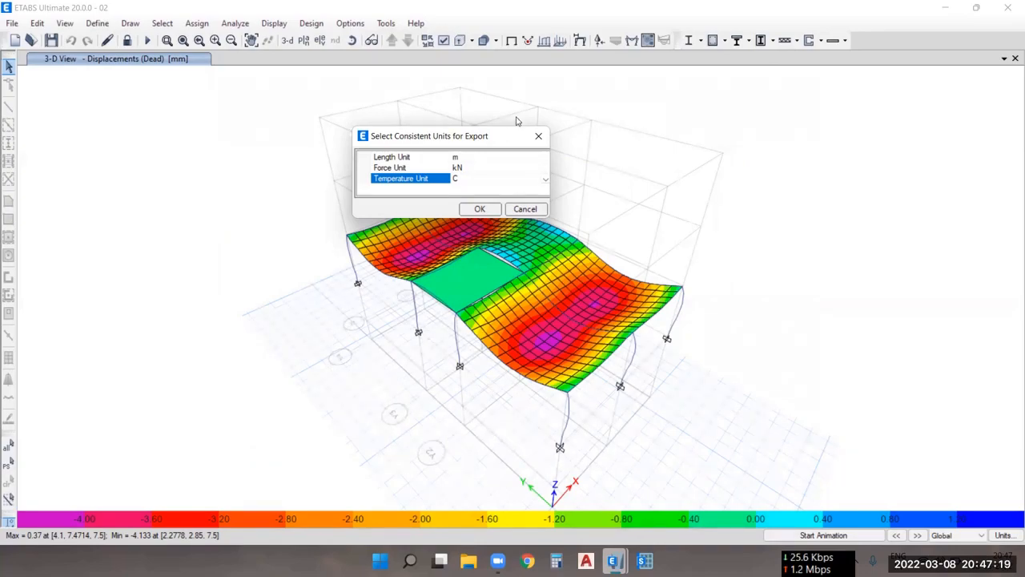
{"action": "left_click", "coordinate": [526, 209]}
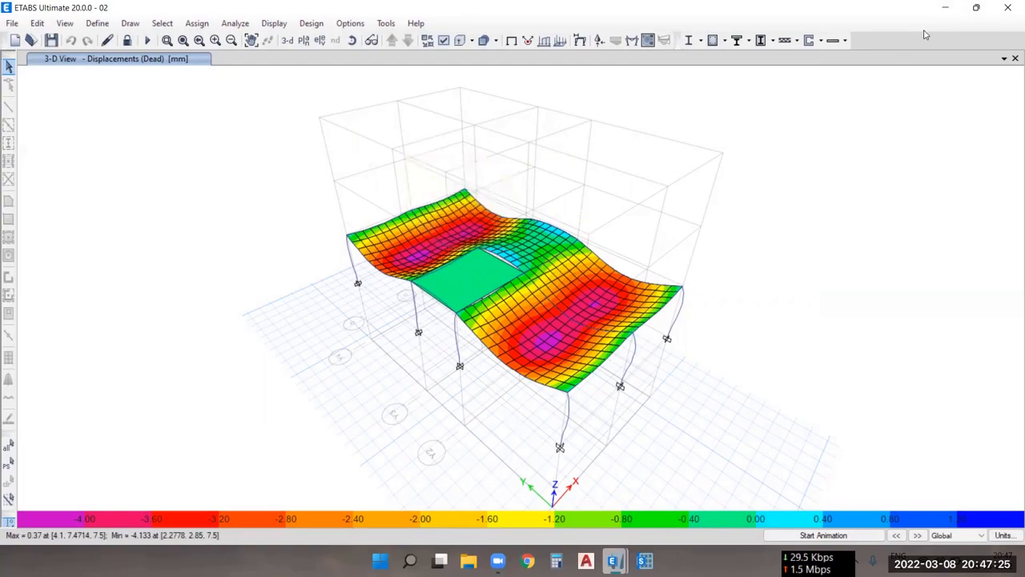
- Minimize both ETABS windows, launch RCDC CONNECT Edition V9 Update 4 and accept the RCDC license selection
{"action": "left_click", "coordinate": [945, 11]}
{"action": "left_click", "coordinate": [945, 11]}
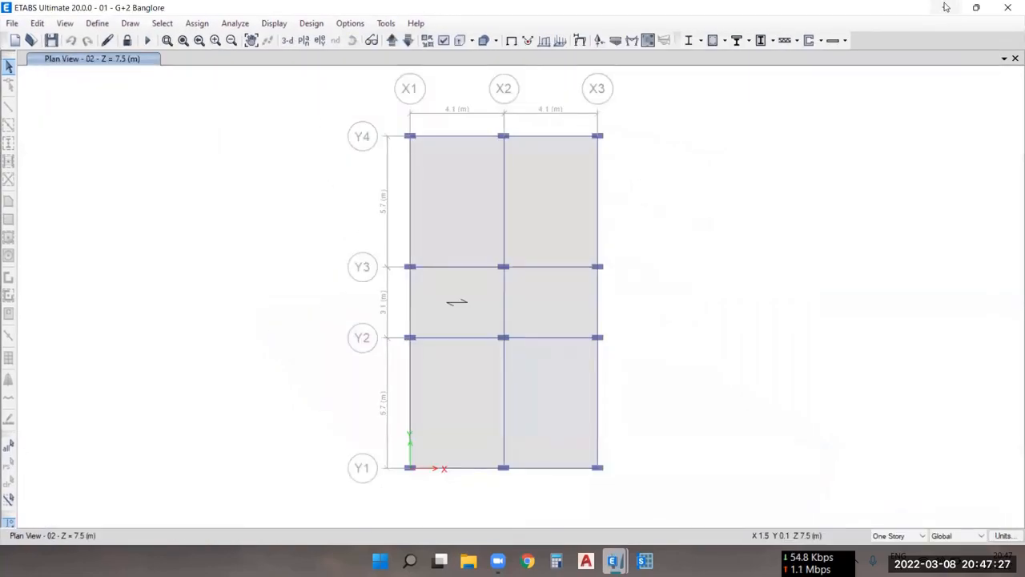
{"action": "left_click", "coordinate": [947, 9]}
{"action": "left_click", "coordinate": [409, 560]}
{"action": "type", "text": "RCDC"}
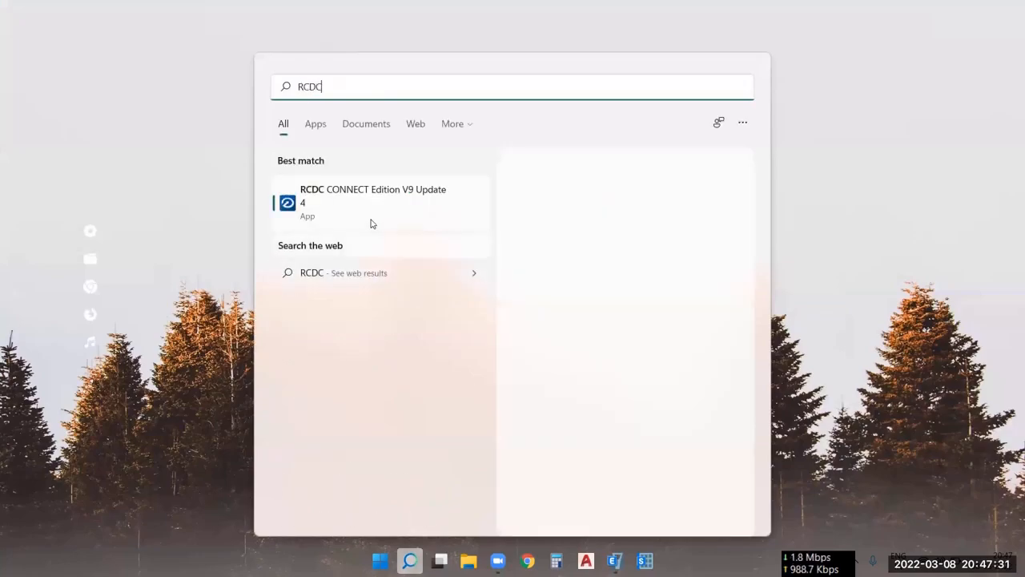
{"action": "left_click", "coordinate": [357, 208]}
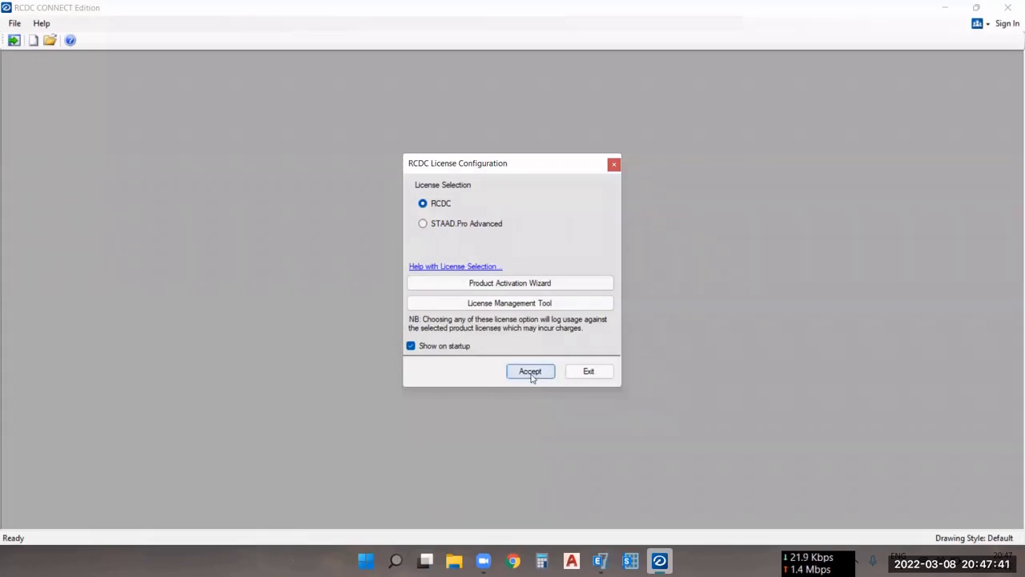
{"action": "left_click_drag", "start_coordinate": [502, 170], "coordinate": [475, 144]}
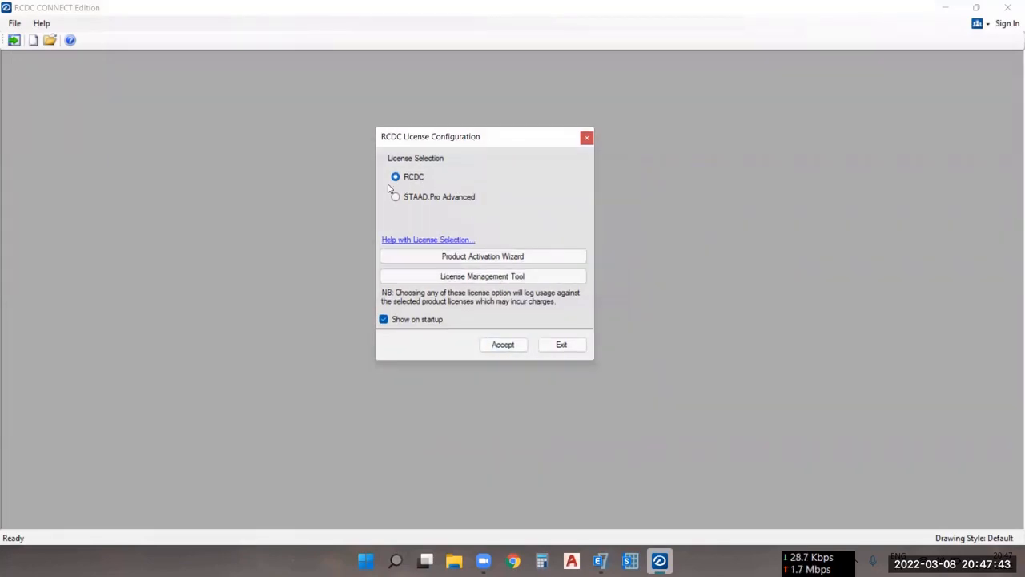
{"action": "left_click", "coordinate": [503, 344]}
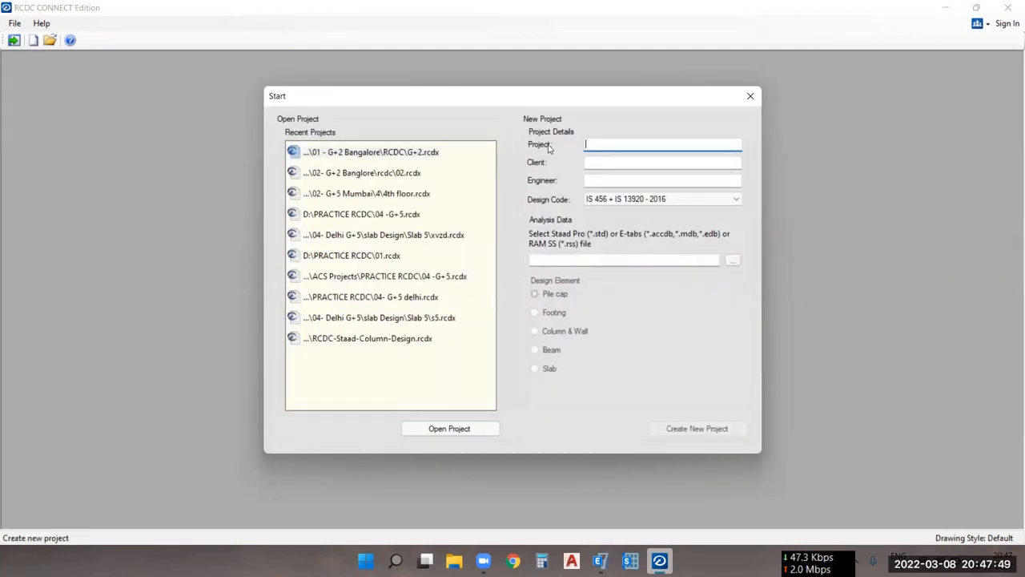
- Fill in the new project with project FHDSFT, client DHGFS, engineer SDG and design code IS 456 + IS 13920 - 2016
{"action": "left_click", "coordinate": [607, 165]}
{"action": "left_click", "coordinate": [607, 181]}
{"action": "left_click", "coordinate": [618, 145]}
{"action": "type", "text": "FHDSFT"}
{"action": "left_click", "coordinate": [613, 164]}
{"action": "type", "text": "DHGF"}
{"action": "type", "text": "SDG"}
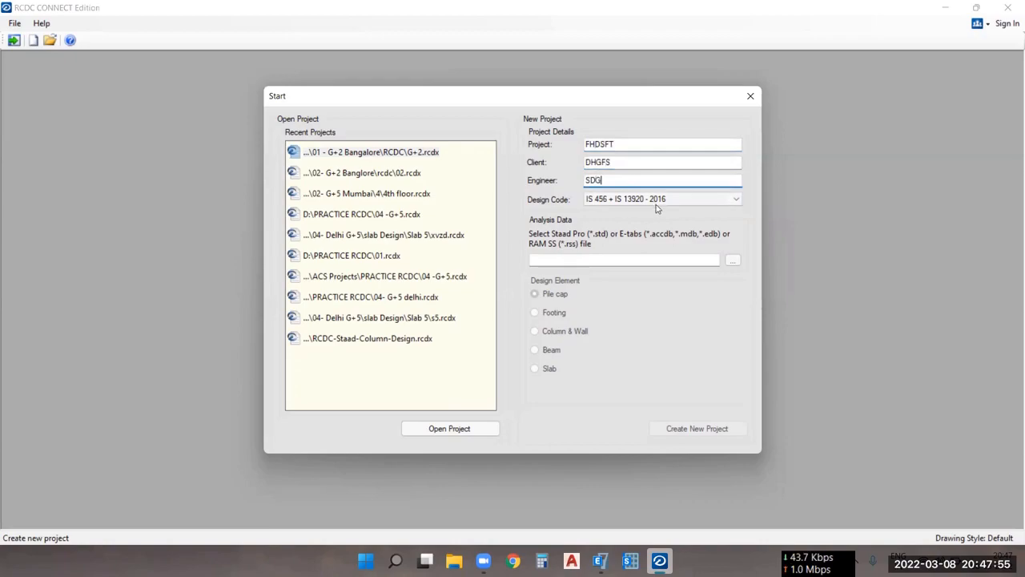
{"action": "left_click", "coordinate": [657, 201]}
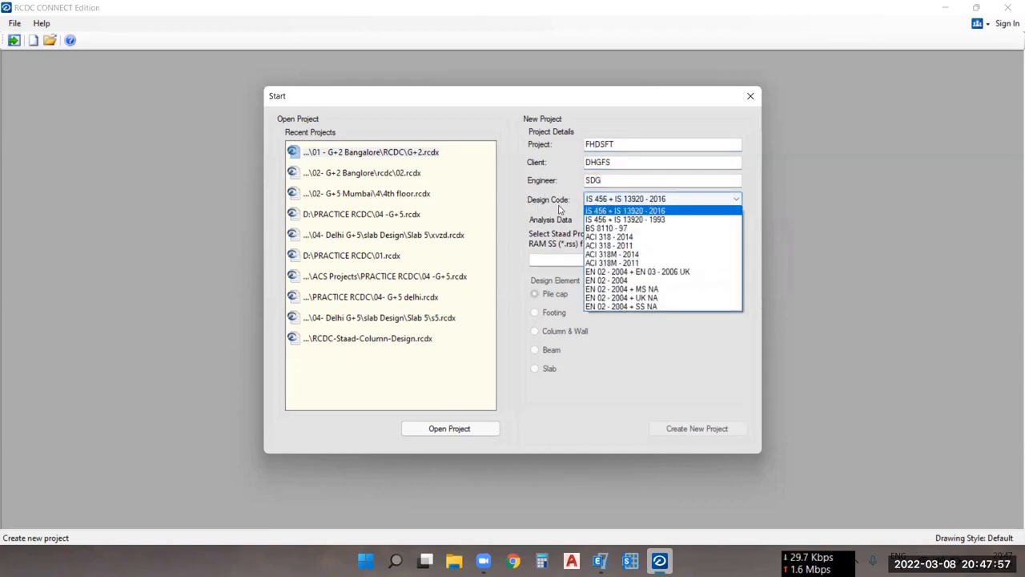
{"action": "left_click", "coordinate": [639, 211]}
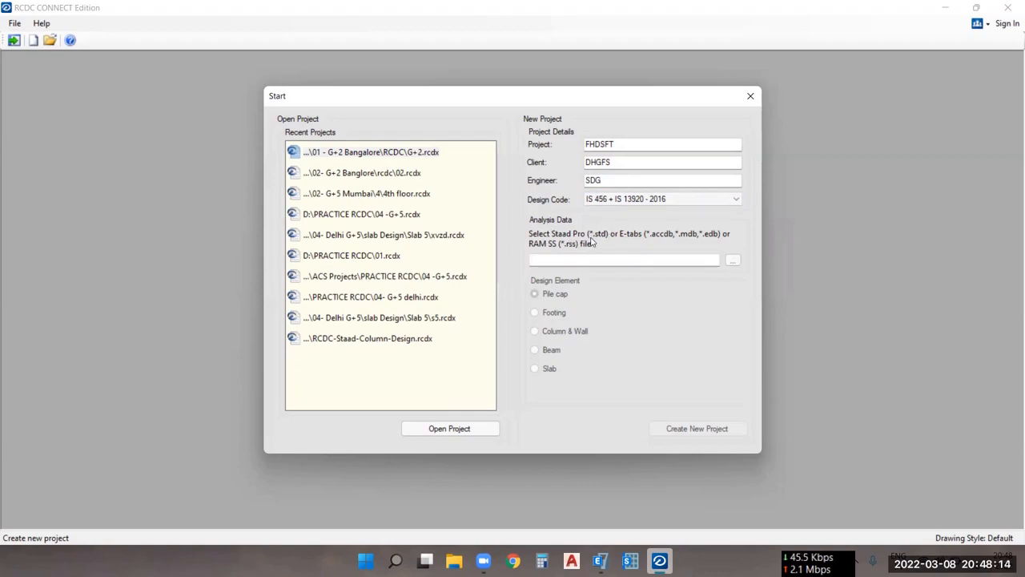
- Load the Access file 02 from the rcdc folder of 02- G+2 Banglore as the project's analysis data
{"action": "left_click", "coordinate": [733, 261]}
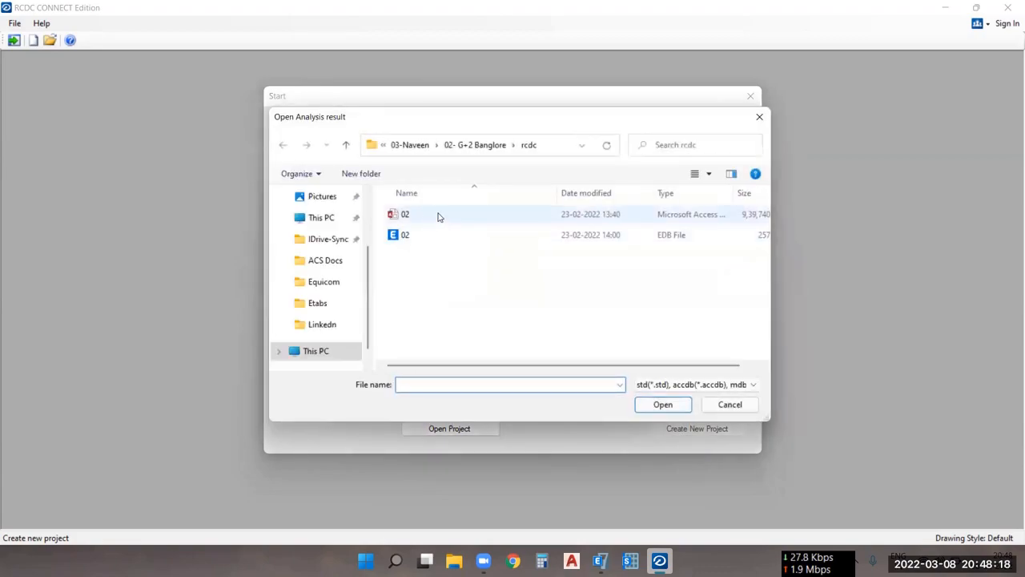
{"action": "left_click", "coordinate": [565, 214]}
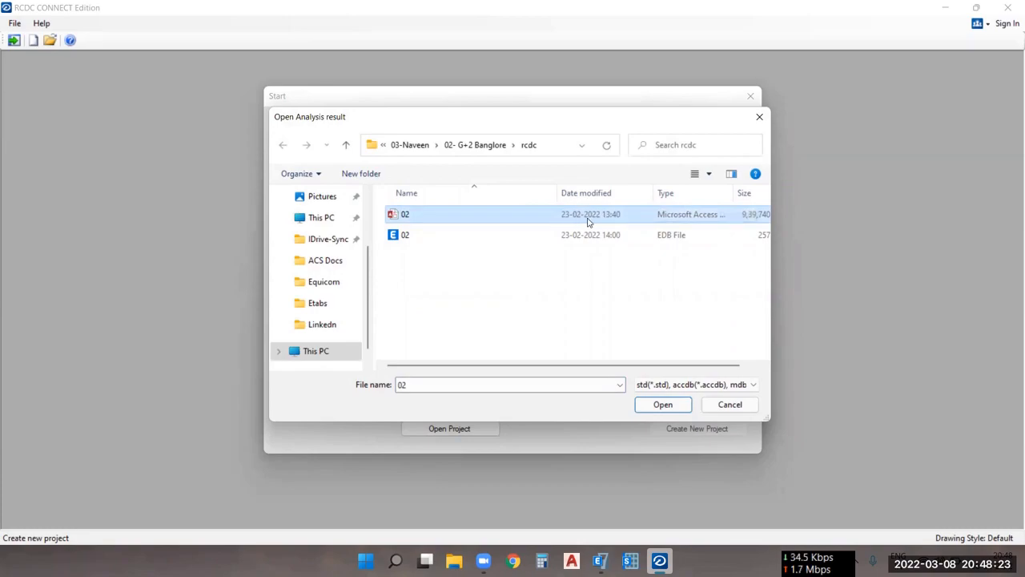
{"action": "left_click", "coordinate": [664, 404]}
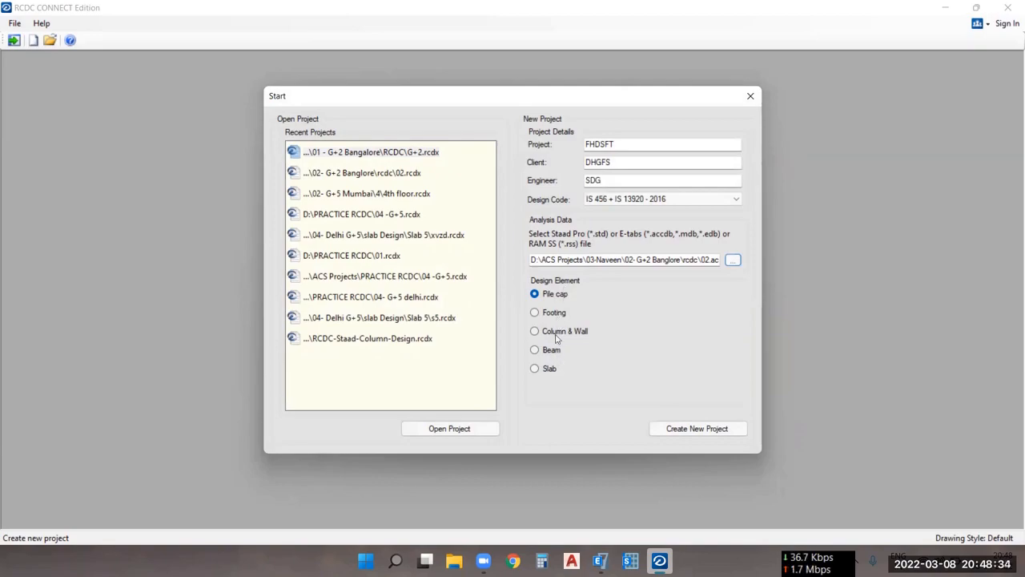
- Set the design element to Slab and try levels 02 and 01 for the new project
{"action": "left_click", "coordinate": [540, 370]}
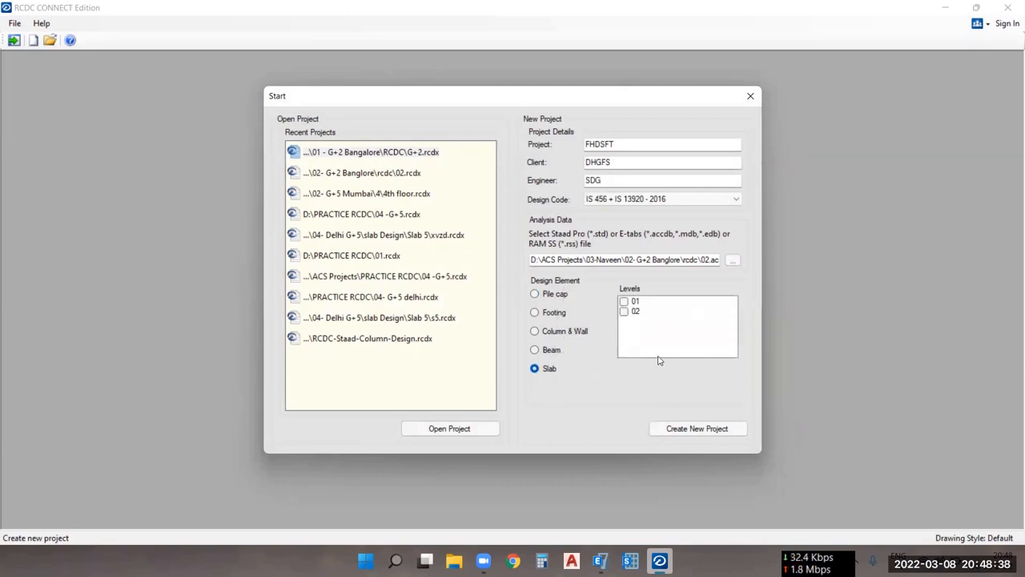
{"action": "left_click", "coordinate": [634, 312]}
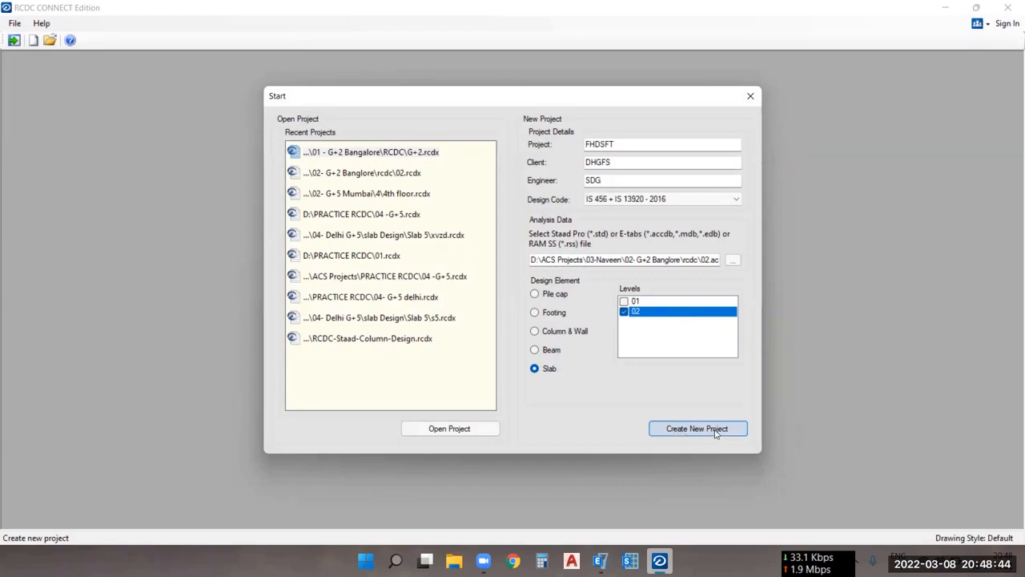
{"action": "left_click", "coordinate": [633, 302]}
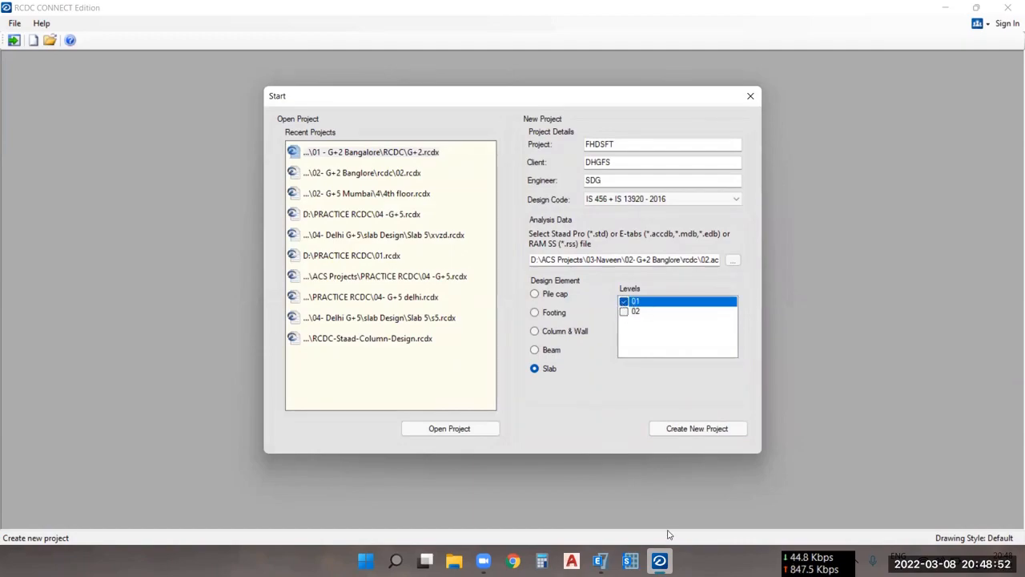
- Switch to ETABS to check the slab in the 3-D dead load displacement view, then return to RCDC
{"action": "mouse_move", "coordinate": [600, 560]}
{"action": "left_click", "coordinate": [664, 505]}
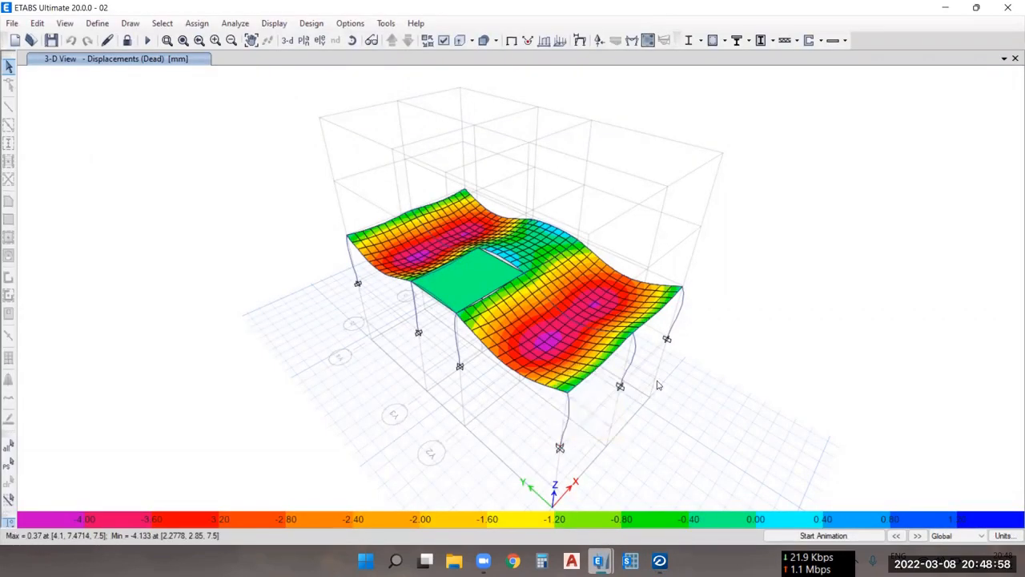
{"action": "mouse_move", "coordinate": [575, 344]}
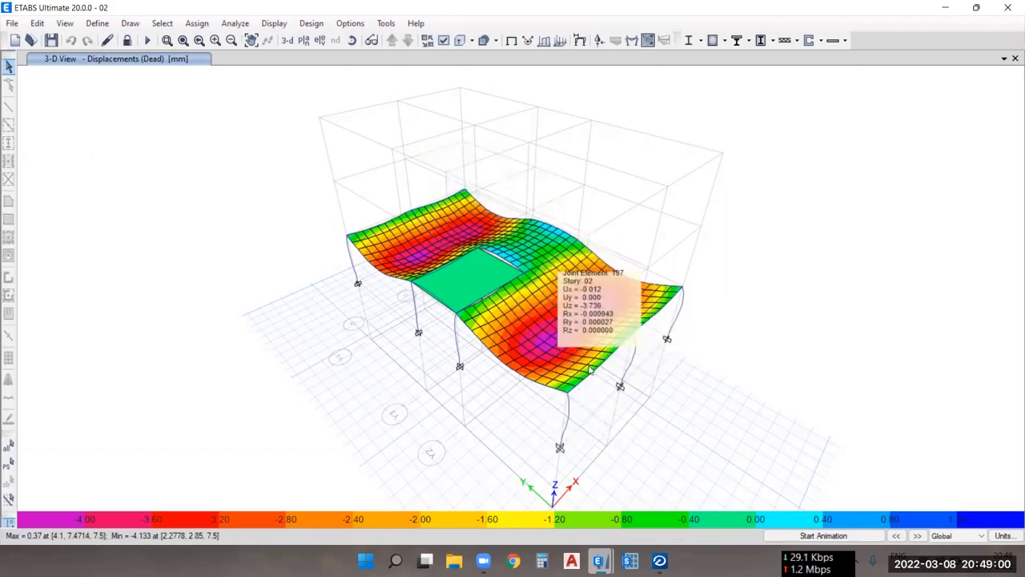
{"action": "mouse_move", "coordinate": [660, 560]}
{"action": "left_click", "coordinate": [689, 492]}
- Select level 02 for the slab design and create the new project
{"action": "left_click", "coordinate": [626, 312]}
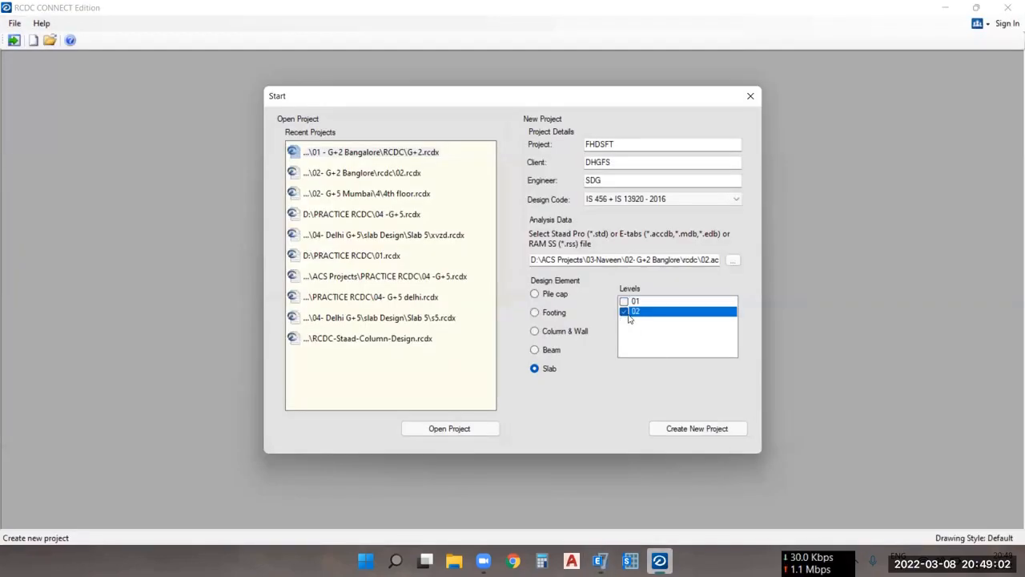
{"action": "left_click", "coordinate": [699, 429]}
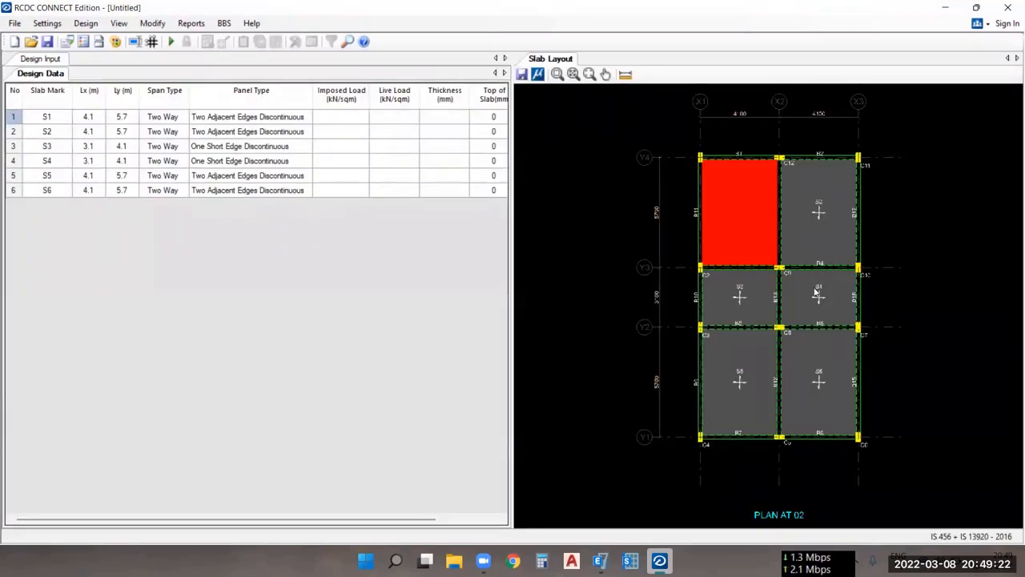
- Examine slab panels S1, S2, S3 and S4 in the slab layout against their rows in the design data
{"action": "left_click", "coordinate": [846, 276]}
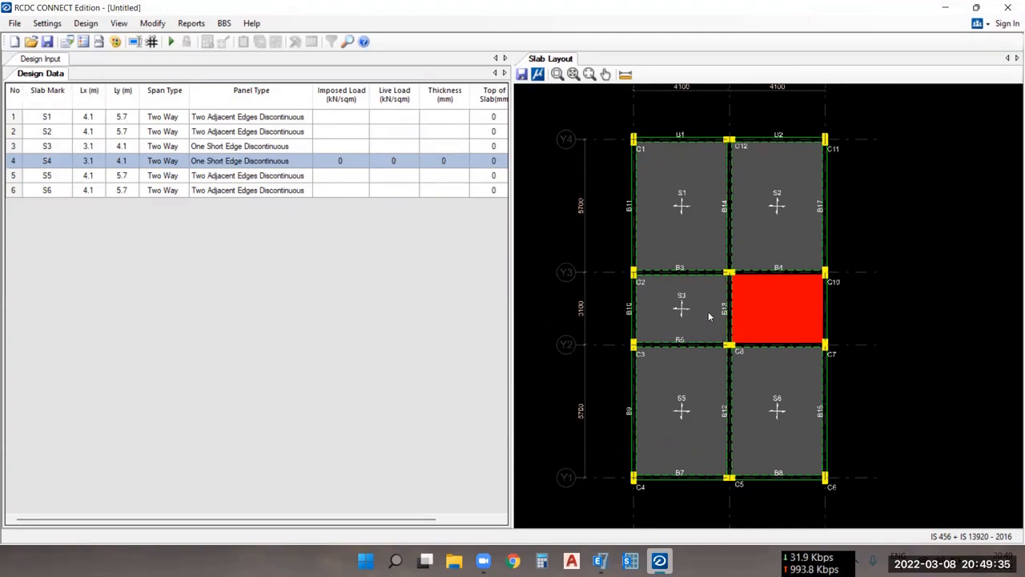
{"action": "scroll", "coordinate": [682, 205], "scroll_direction": "up", "scroll_amount": 1}
{"action": "scroll", "coordinate": [683, 204], "scroll_direction": "up", "scroll_amount": 1}
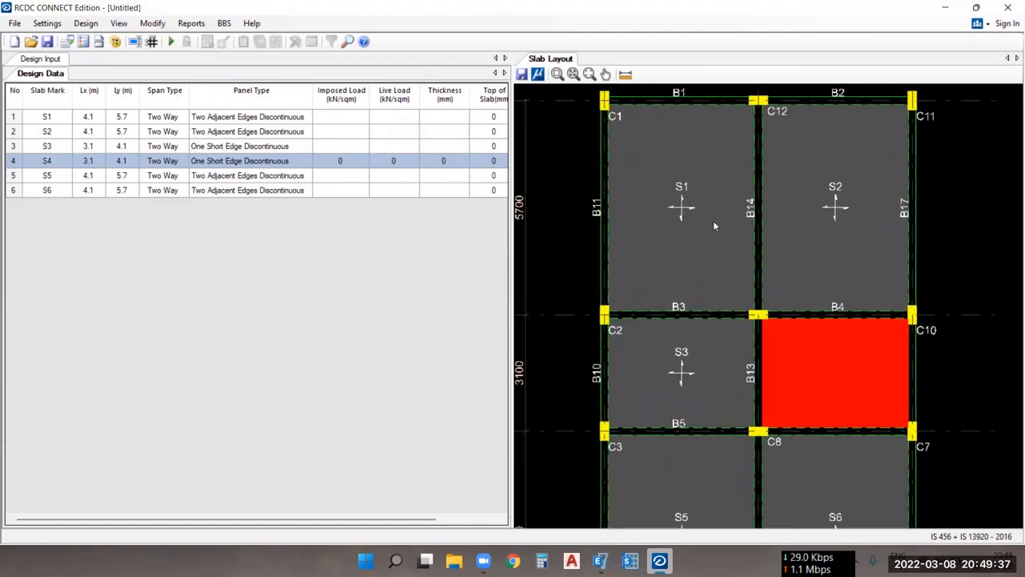
{"action": "left_click", "coordinate": [700, 186]}
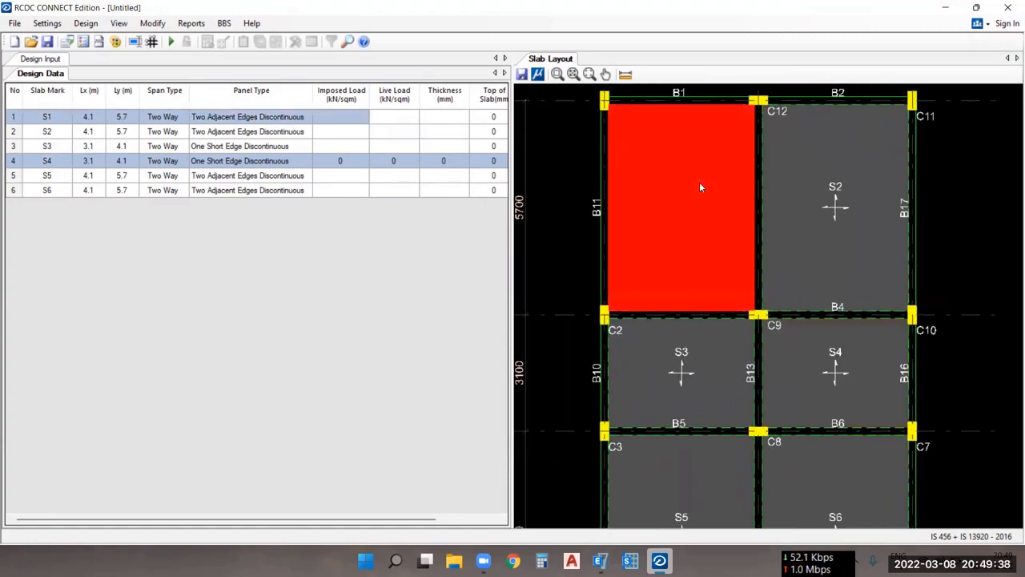
{"action": "left_click", "coordinate": [847, 223]}
{"action": "left_click", "coordinate": [683, 374]}
{"action": "left_click", "coordinate": [791, 371]}
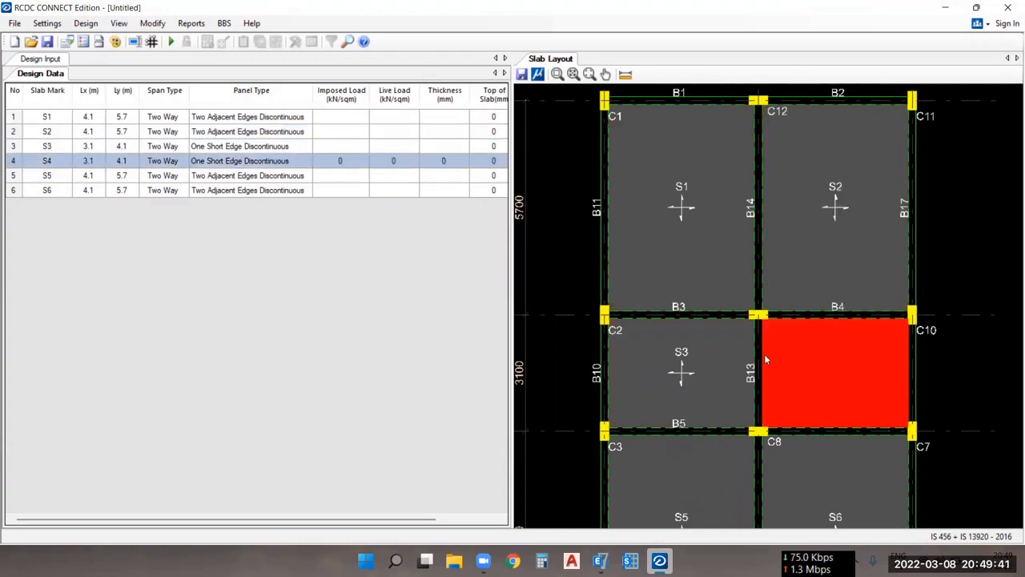
{"action": "scroll", "coordinate": [761, 370], "scroll_direction": "down", "scroll_amount": 1}
{"action": "scroll", "coordinate": [751, 370], "scroll_direction": "down", "scroll_amount": 1}
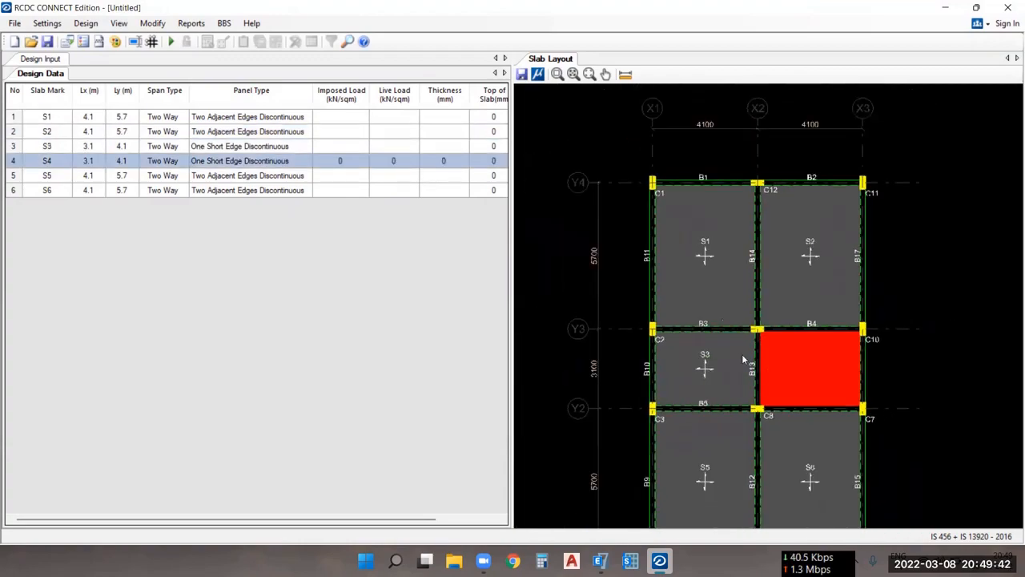
- Review the Lx and Ly dimensions of slabs S1 to S4 in the design data table
{"action": "left_click", "coordinate": [94, 118]}
{"action": "left_click", "coordinate": [125, 118]}
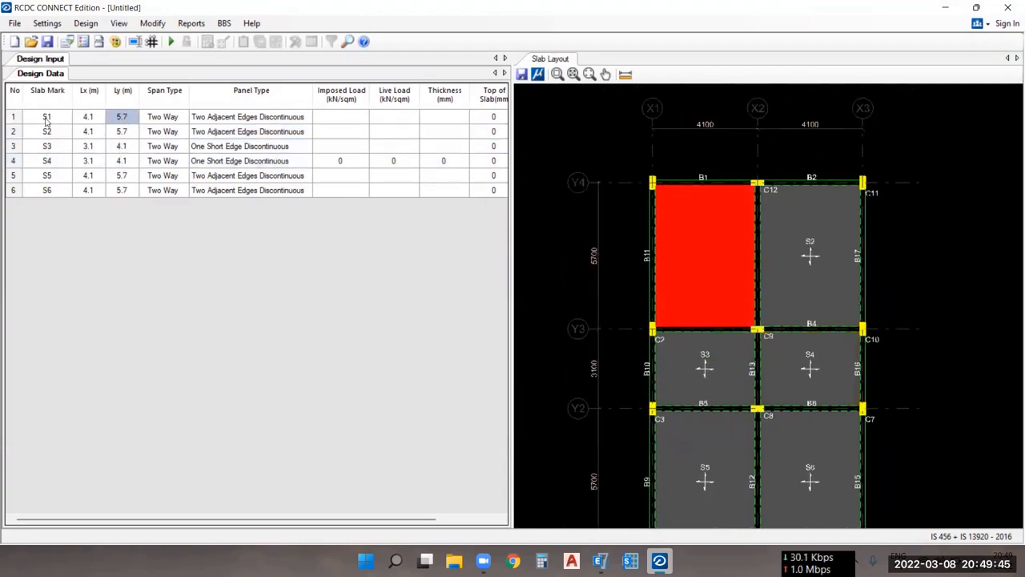
{"action": "left_click", "coordinate": [85, 120]}
{"action": "left_click", "coordinate": [103, 135]}
{"action": "left_click", "coordinate": [55, 131]}
{"action": "left_click", "coordinate": [108, 149]}
{"action": "left_click", "coordinate": [119, 147]}
{"action": "left_click", "coordinate": [88, 161]}
{"action": "left_click", "coordinate": [120, 160]}
{"action": "left_click", "coordinate": [49, 162]}
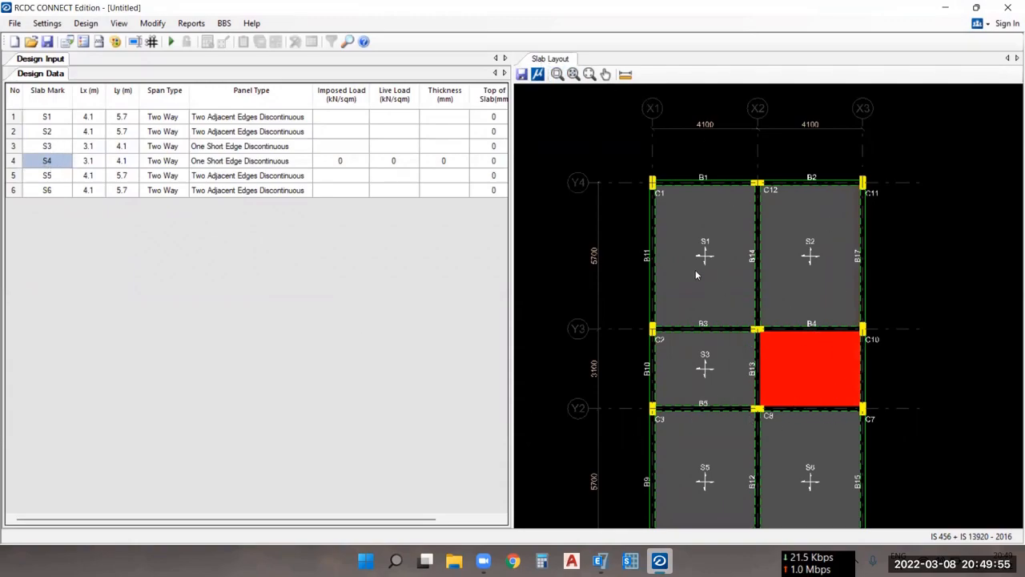
- Choose Two Way as the span type of slab S1 in the design data
{"action": "left_click", "coordinate": [170, 117]}
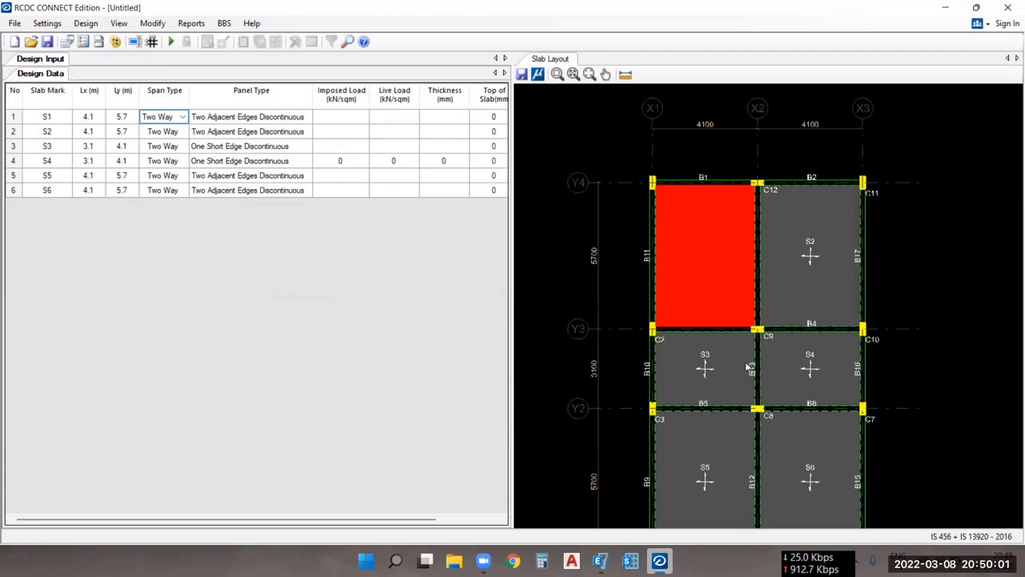
{"action": "left_click", "coordinate": [183, 117]}
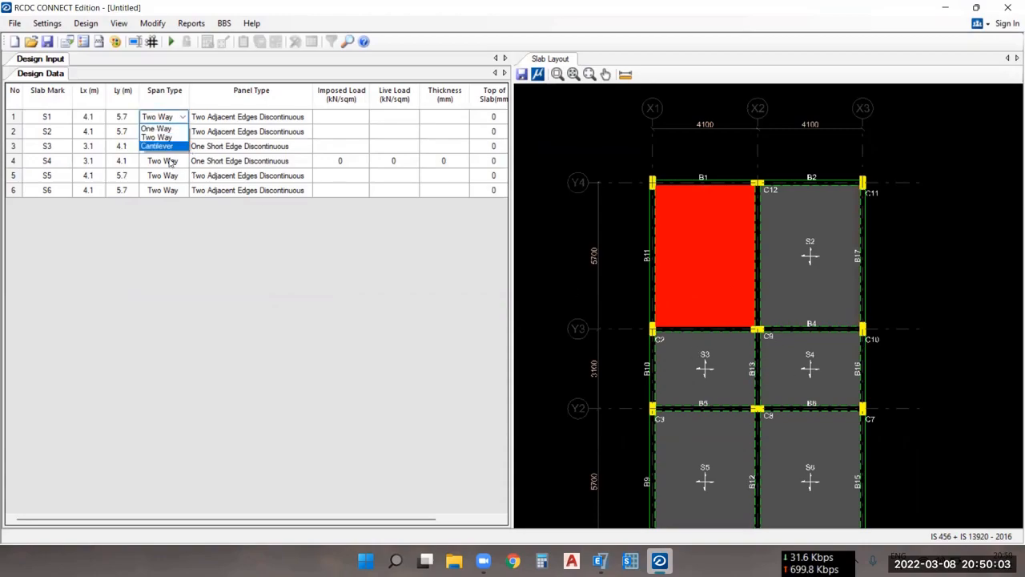
{"action": "left_click", "coordinate": [160, 137]}
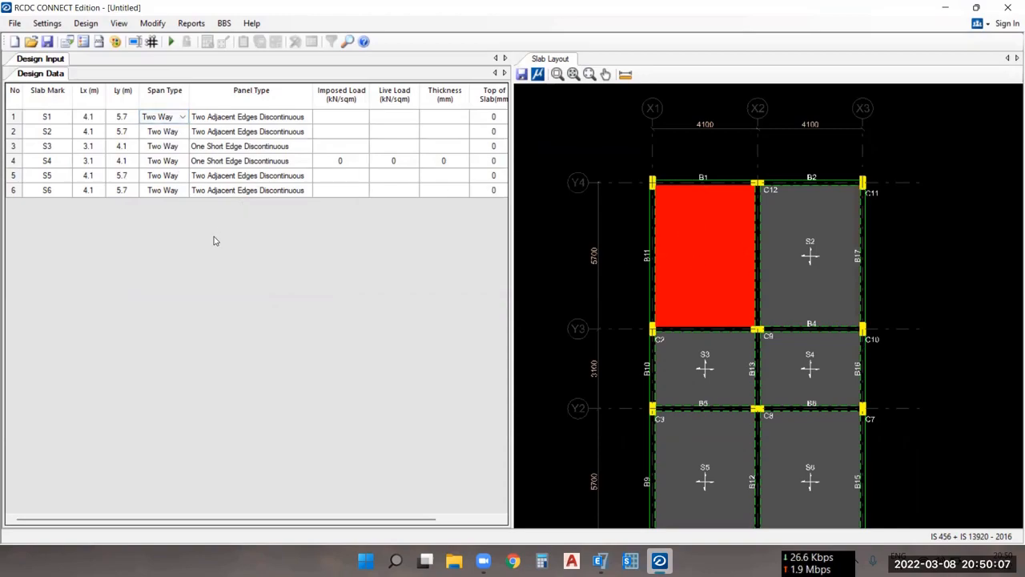
- Examine the panel type of slab S1 against its edges and adjoining slabs in the layout
{"action": "left_click", "coordinate": [263, 120]}
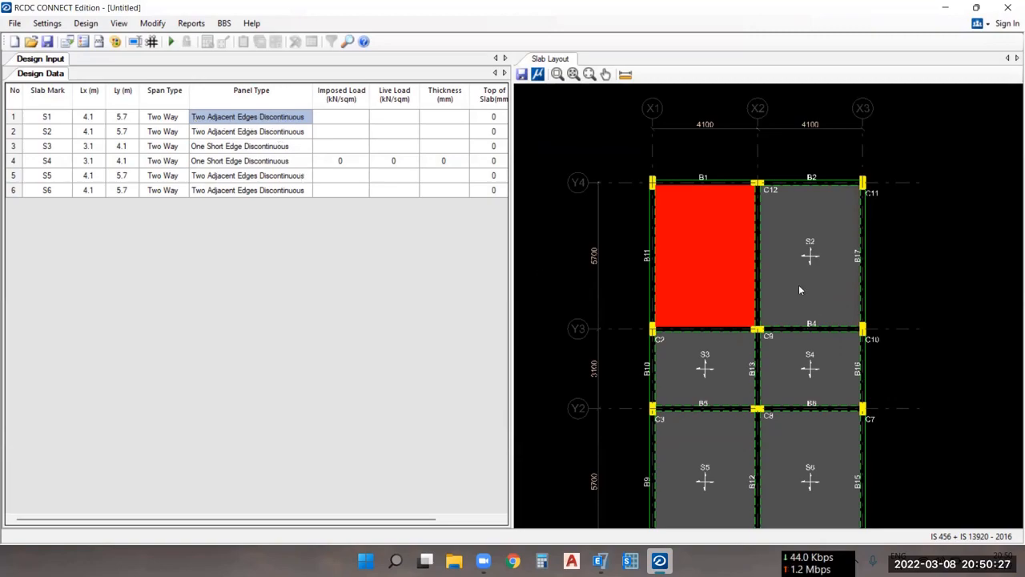
{"action": "scroll", "coordinate": [687, 165], "scroll_direction": "up", "scroll_amount": 1}
{"action": "scroll", "coordinate": [690, 169], "scroll_direction": "up", "scroll_amount": 2}
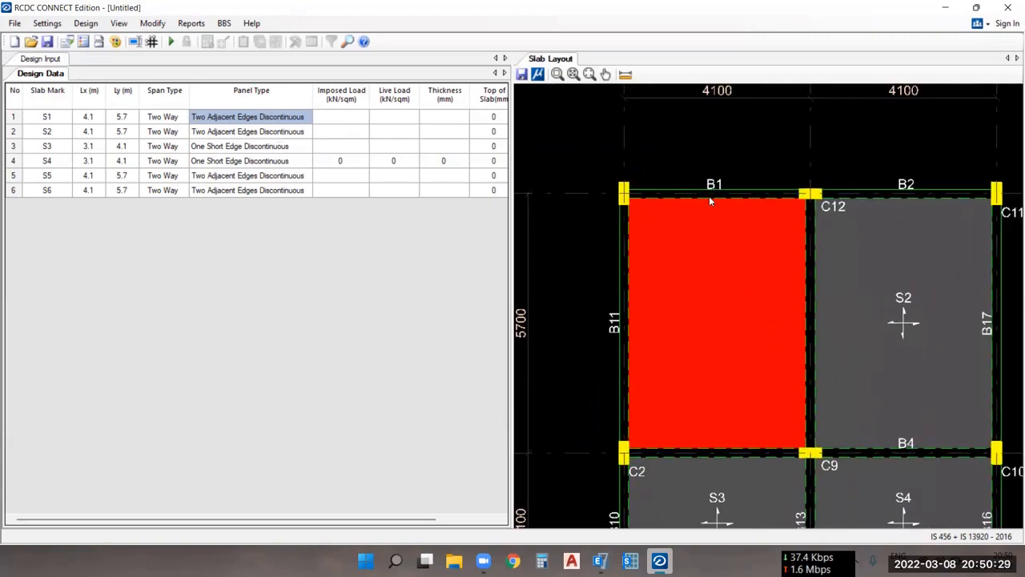
{"action": "middle_click_drag", "start_coordinate": [723, 174], "coordinate": [732, 223]}
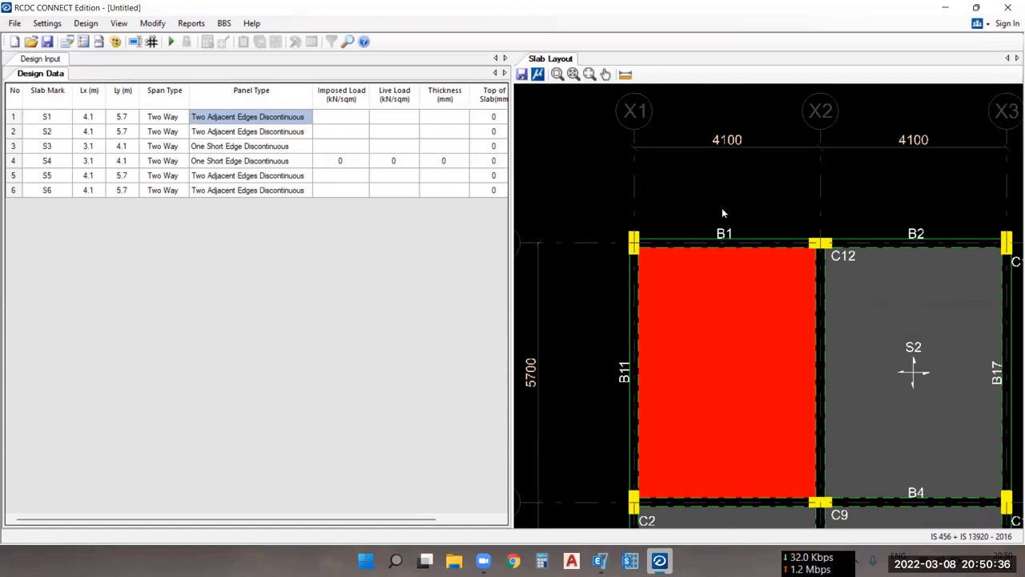
{"action": "left_click", "coordinate": [726, 293]}
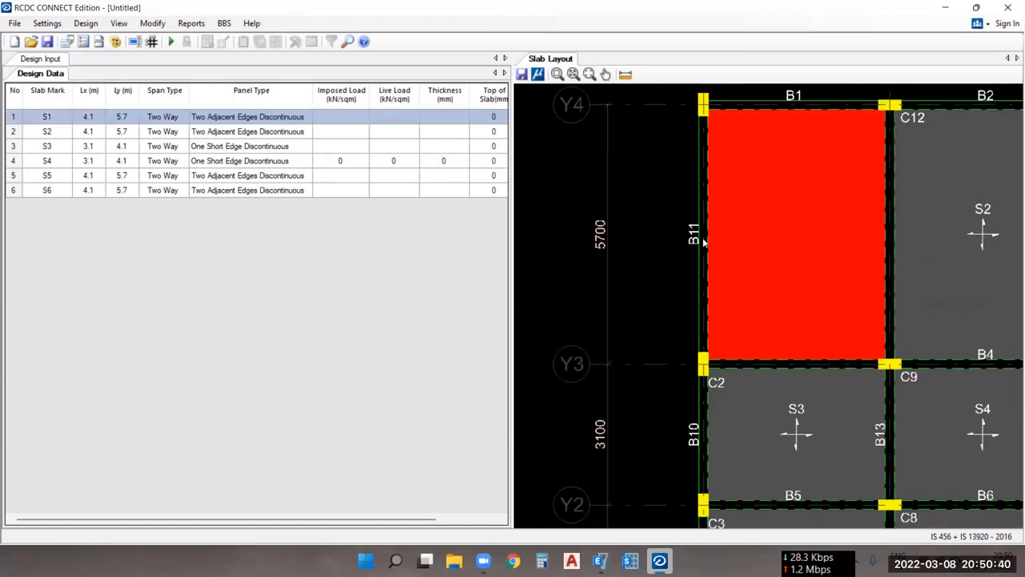
{"action": "middle_click_drag", "start_coordinate": [793, 248], "coordinate": [723, 256]}
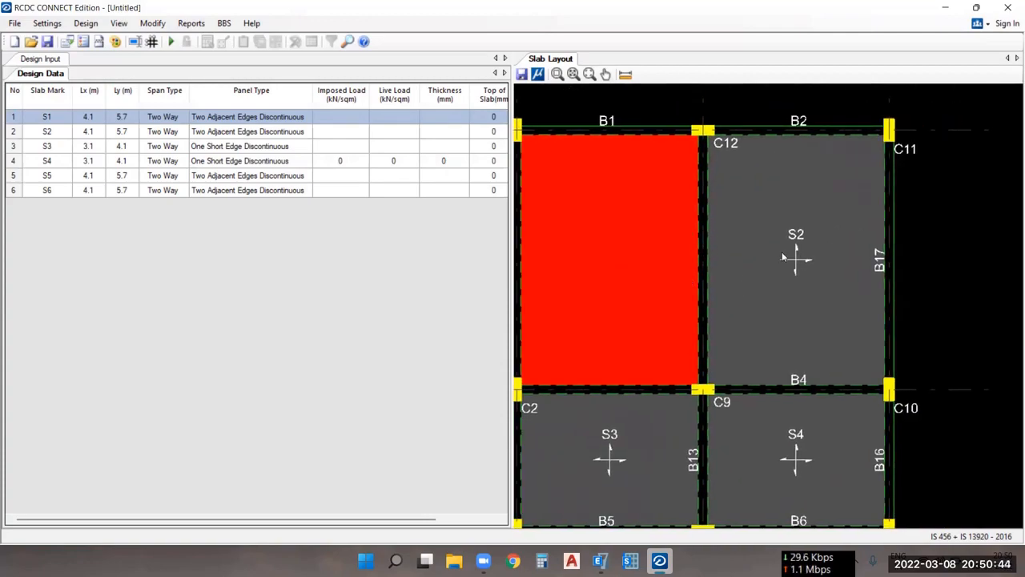
{"action": "left_click", "coordinate": [726, 265]}
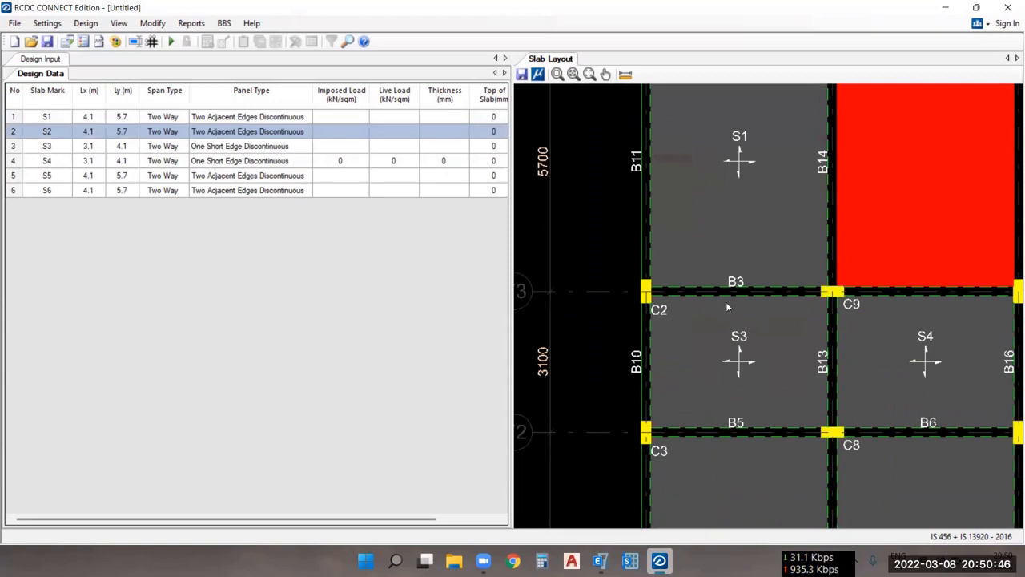
{"action": "left_click", "coordinate": [739, 267]}
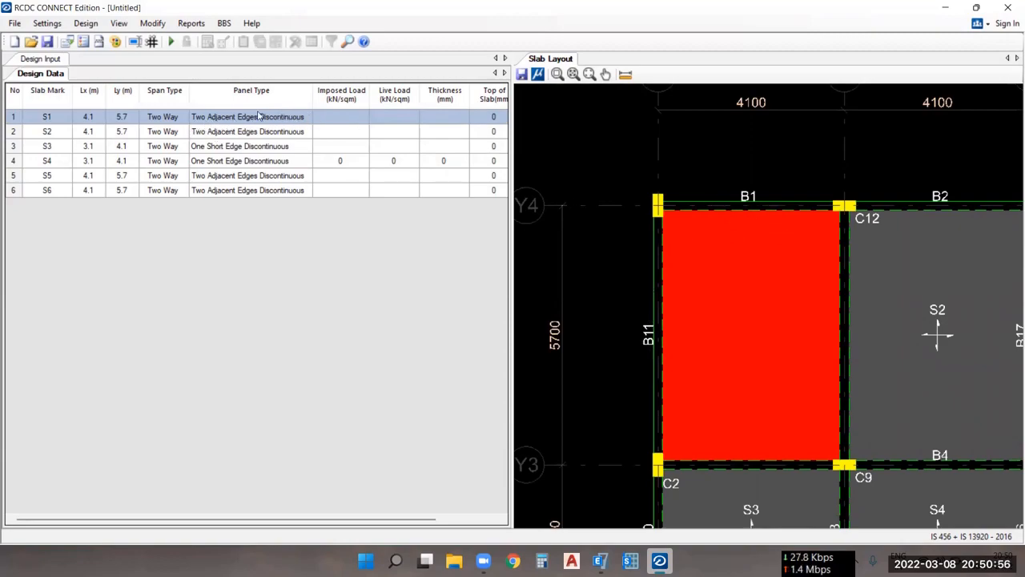
{"action": "middle_click_drag", "start_coordinate": [818, 385], "coordinate": [708, 315]}
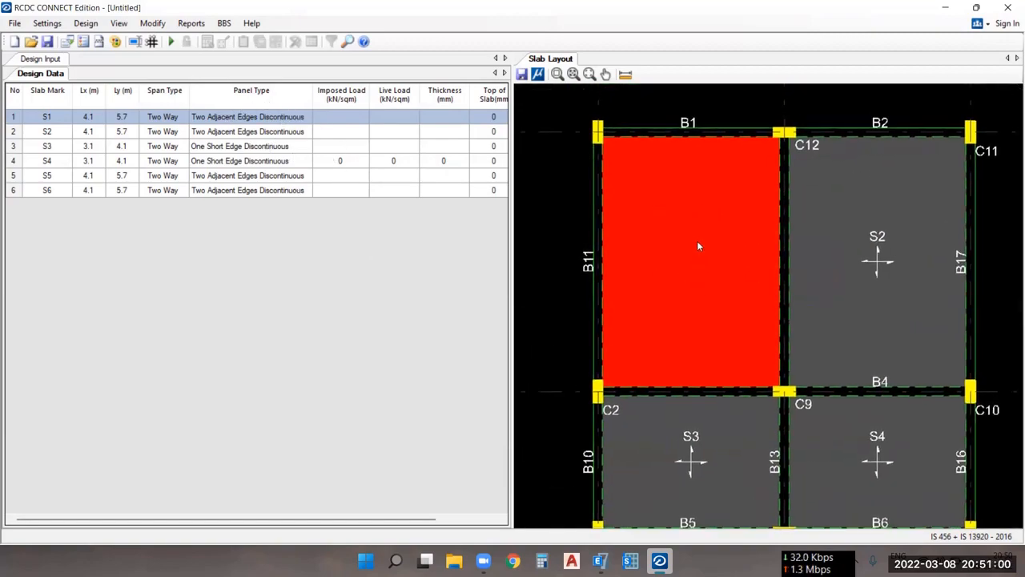
- Assign slab S1 the Two Way span type with Two Adjacent Edges Discontinuous from the slab layout
{"action": "right_click", "coordinate": [689, 248]}
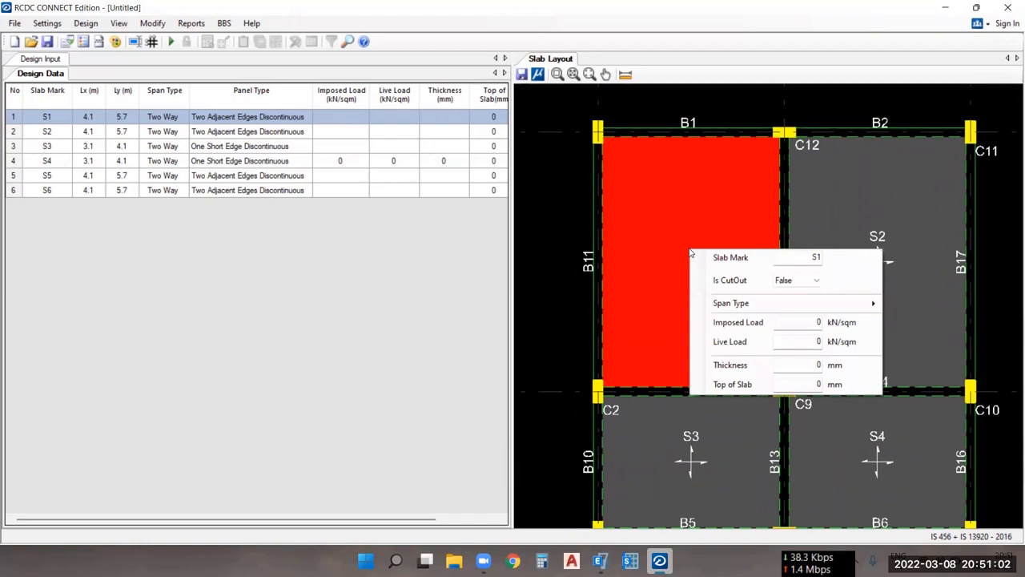
{"action": "mouse_move", "coordinate": [766, 311]}
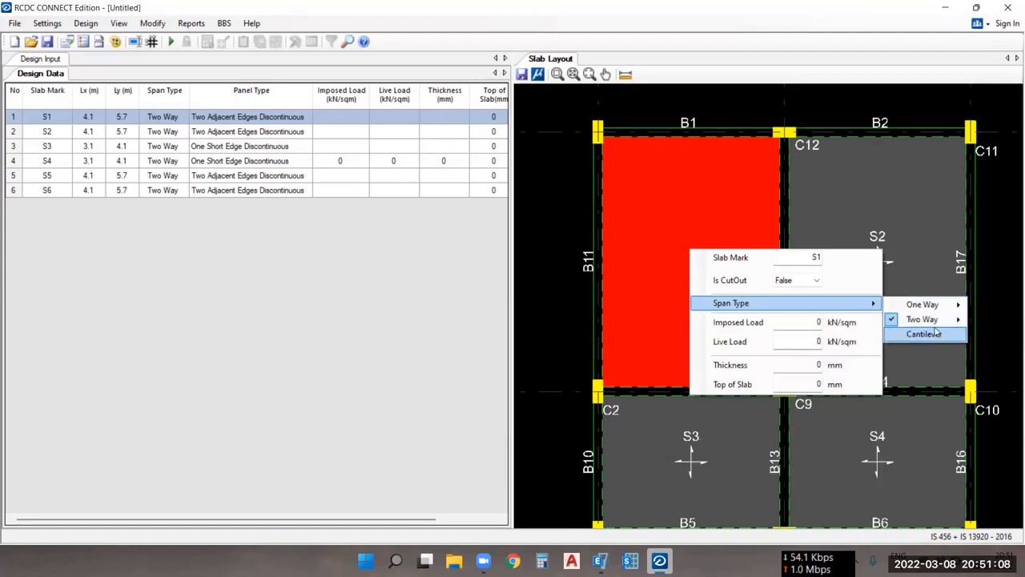
{"action": "mouse_move", "coordinate": [921, 319]}
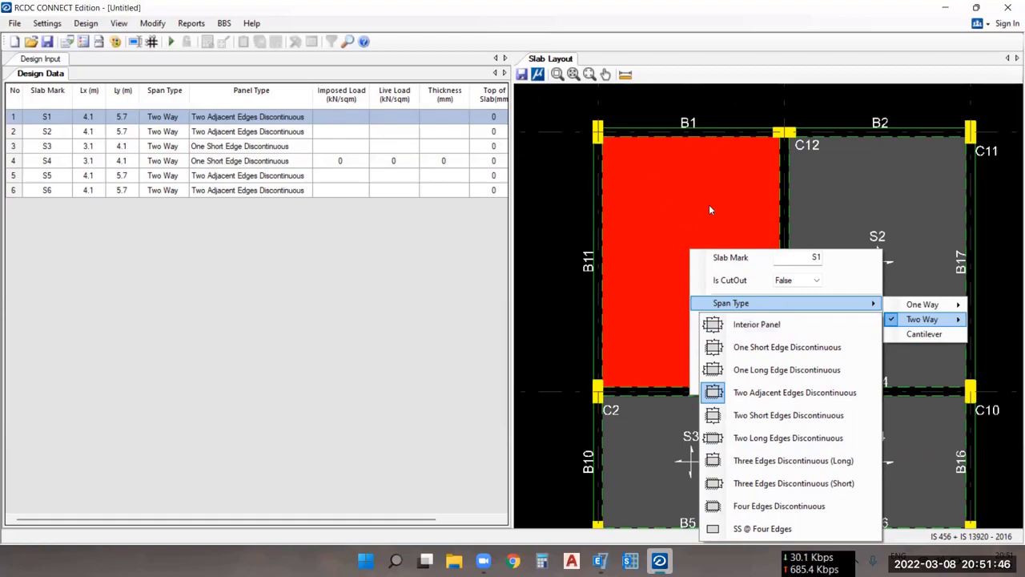
{"action": "left_click", "coordinate": [793, 392]}
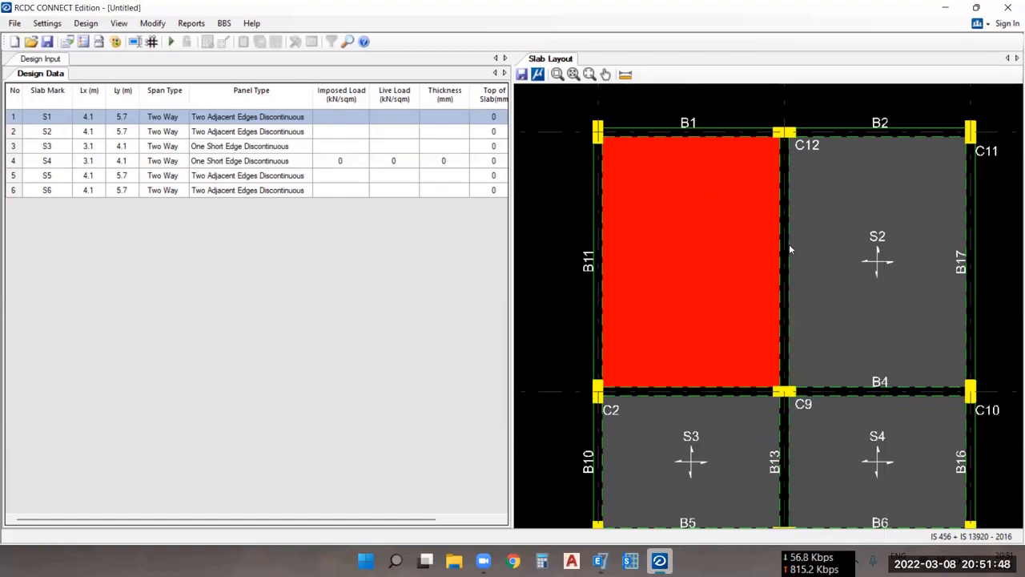
- Examine the edges of slab S2 in the layout against its panel type
{"action": "scroll", "coordinate": [818, 241], "scroll_direction": "down", "scroll_amount": 1}
{"action": "scroll", "coordinate": [917, 233], "scroll_direction": "up", "scroll_amount": 2}
{"action": "left_click", "coordinate": [894, 240]}
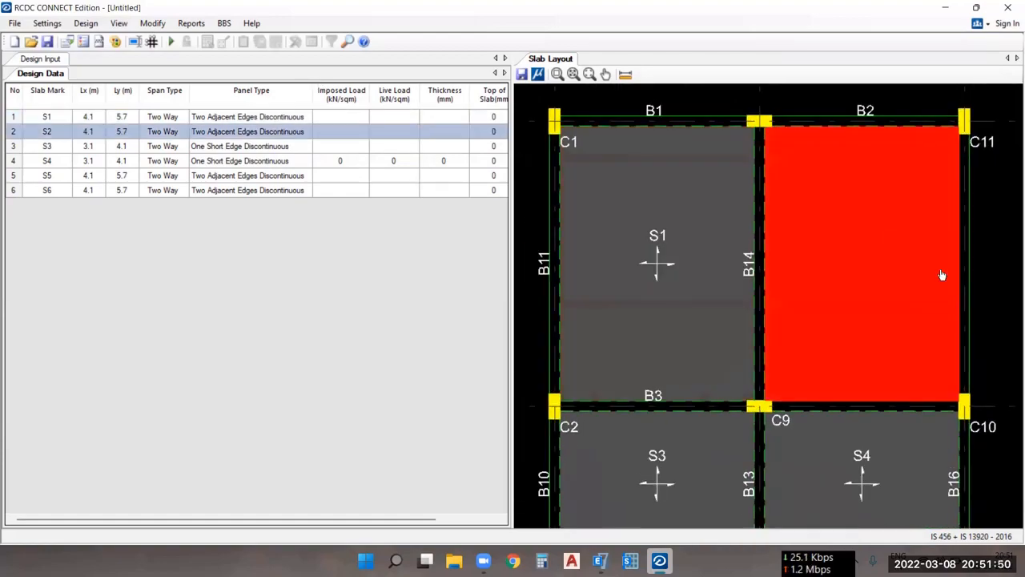
{"action": "middle_click_drag", "start_coordinate": [940, 274], "coordinate": [783, 317]}
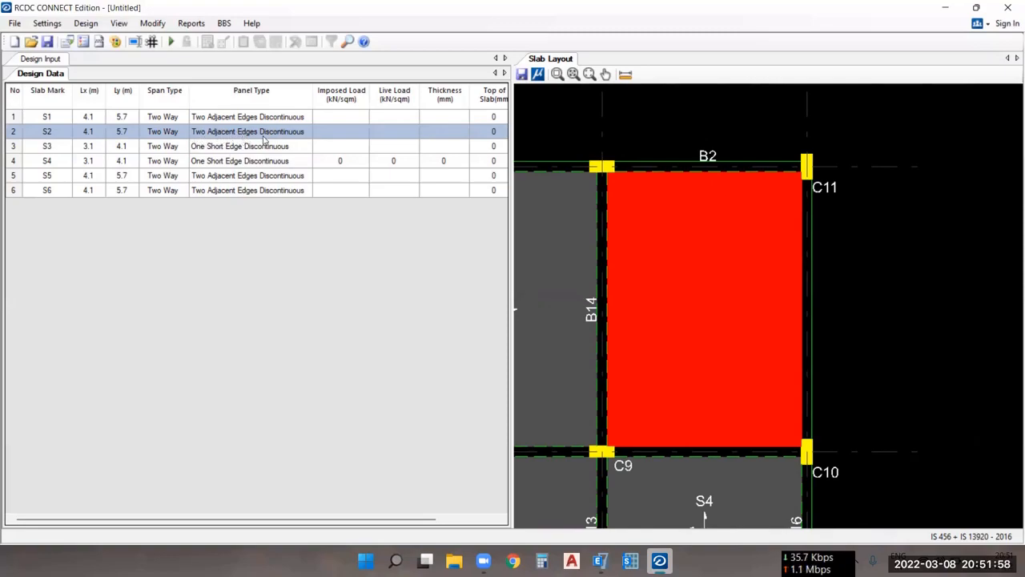
{"action": "scroll", "coordinate": [837, 200], "scroll_direction": "down", "scroll_amount": 3}
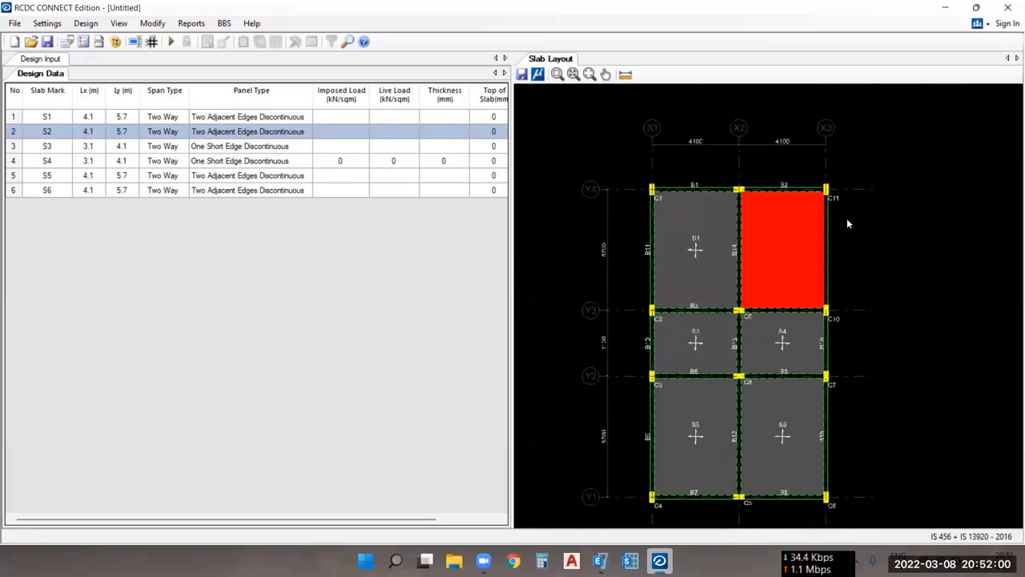
- Examine the edges of slabs S3 and S4 in the layout against their panel types
{"action": "scroll", "coordinate": [689, 325], "scroll_direction": "up", "scroll_amount": 3}
{"action": "scroll", "coordinate": [729, 342], "scroll_direction": "up", "scroll_amount": 1}
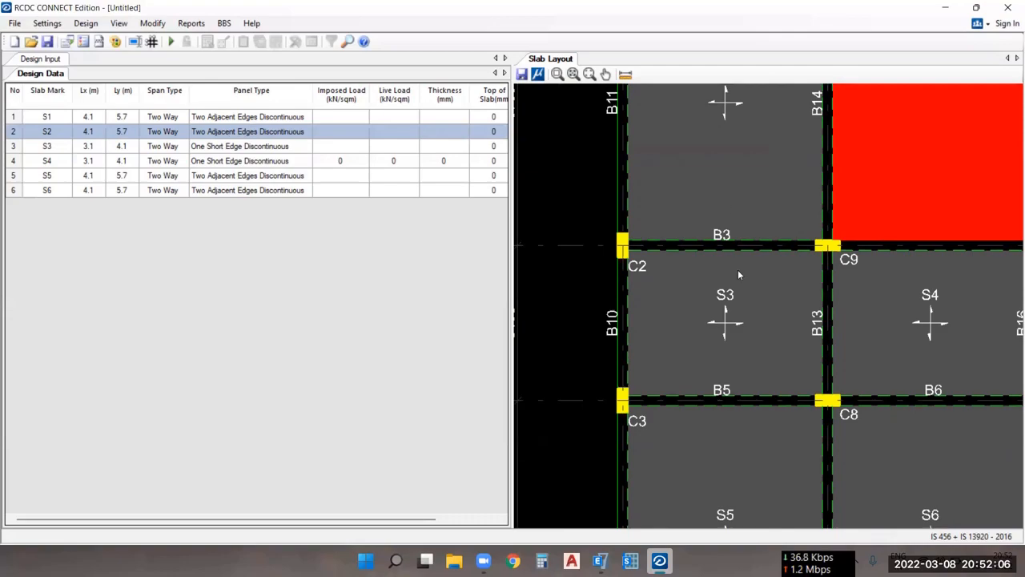
{"action": "left_click", "coordinate": [240, 147]}
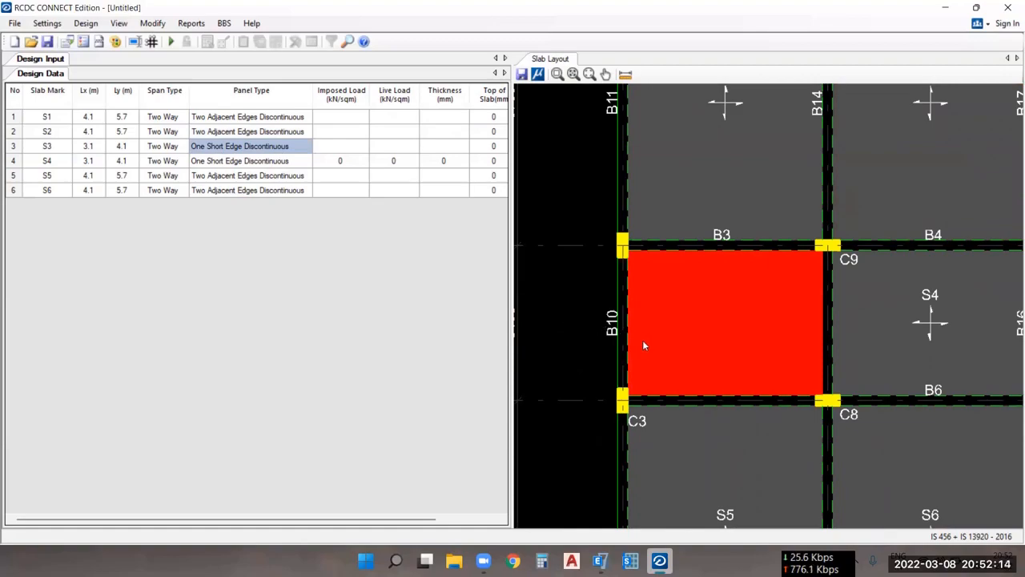
{"action": "key", "text": "Down"}
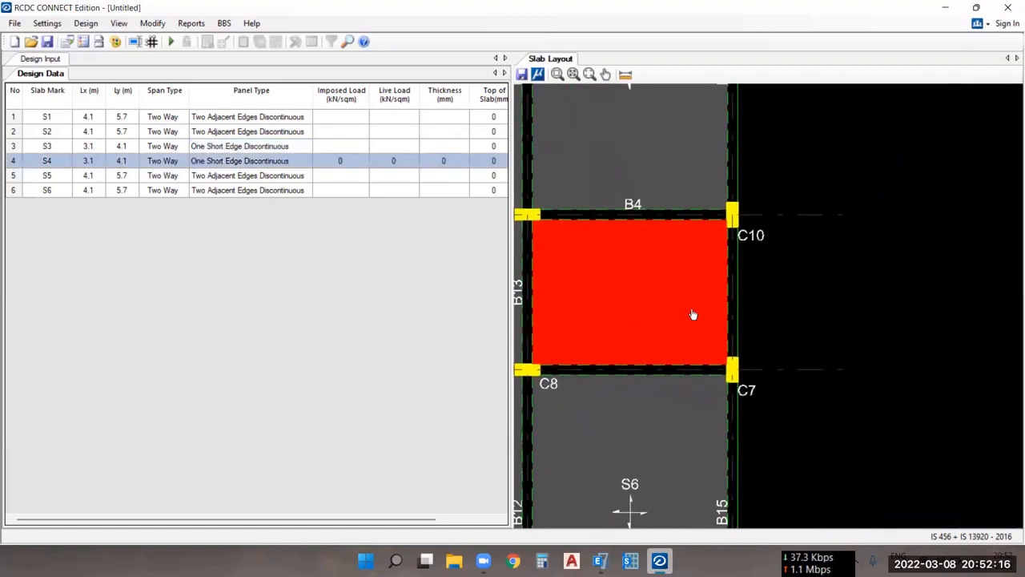
- Examine the edges of slabs S4 and S6 in the layout against their panel types
{"action": "middle_click_drag", "start_coordinate": [677, 314], "coordinate": [754, 315]}
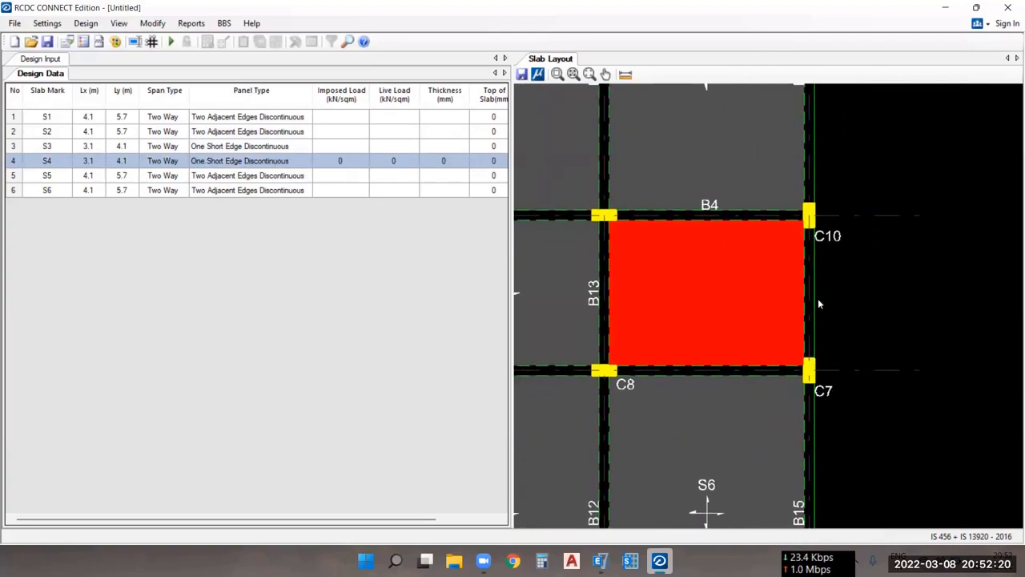
{"action": "scroll", "coordinate": [821, 269], "scroll_direction": "down", "scroll_amount": 3}
{"action": "scroll", "coordinate": [613, 432], "scroll_direction": "up", "scroll_amount": 2}
{"action": "middle_click_drag", "start_coordinate": [686, 397], "coordinate": [707, 238]}
{"action": "left_click", "coordinate": [770, 317]}
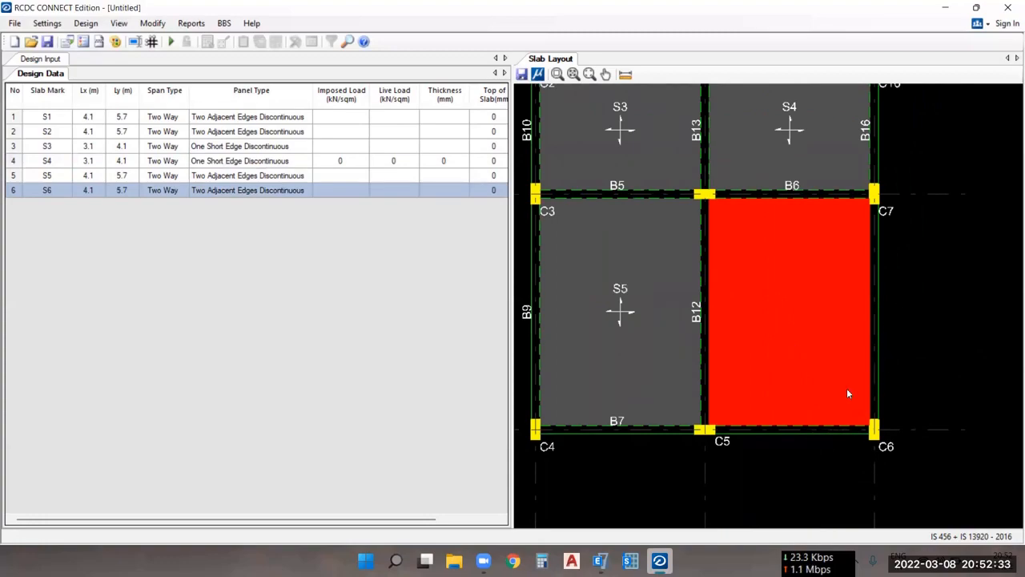
{"action": "left_click", "coordinate": [276, 132]}
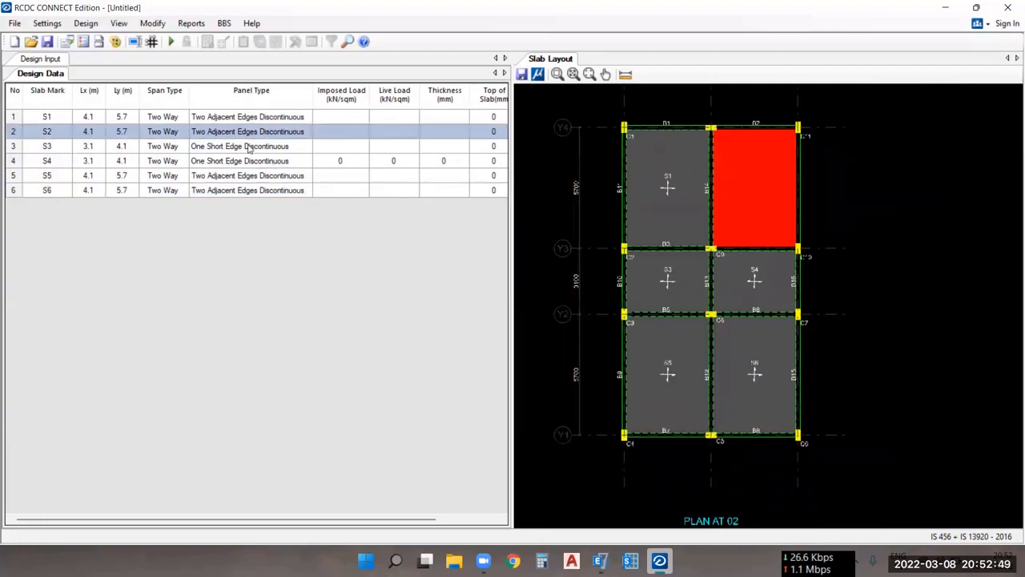
- Review the imposed load, live load, thickness and top of slab inputs for slab S1
{"action": "left_click", "coordinate": [350, 121]}
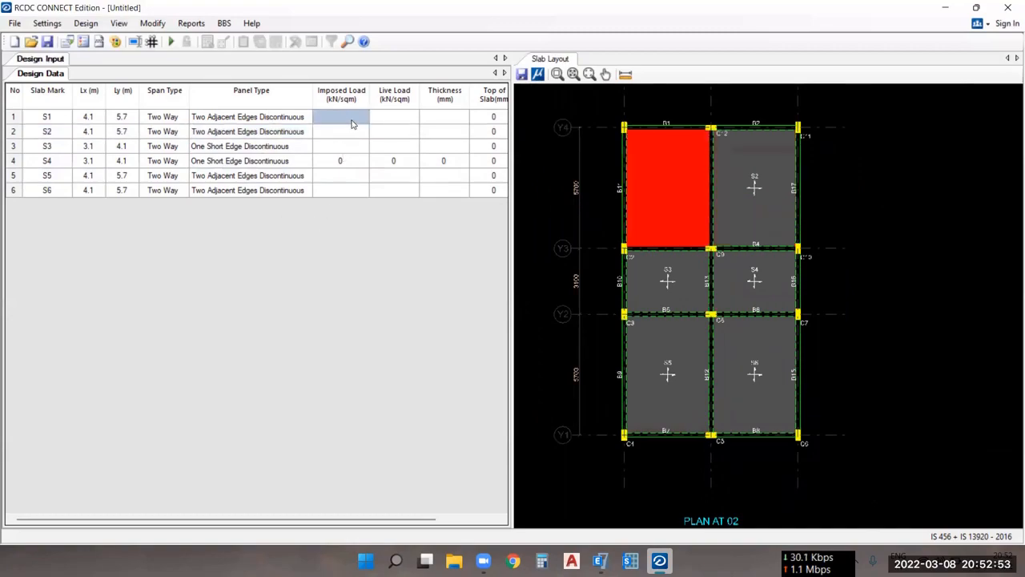
{"action": "left_click", "coordinate": [350, 122]}
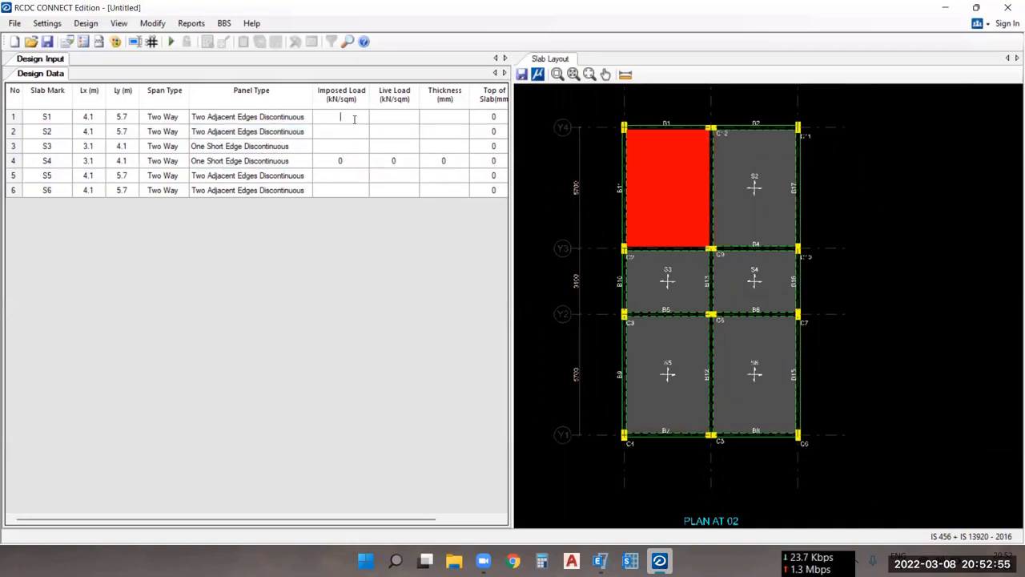
{"action": "left_click", "coordinate": [391, 117]}
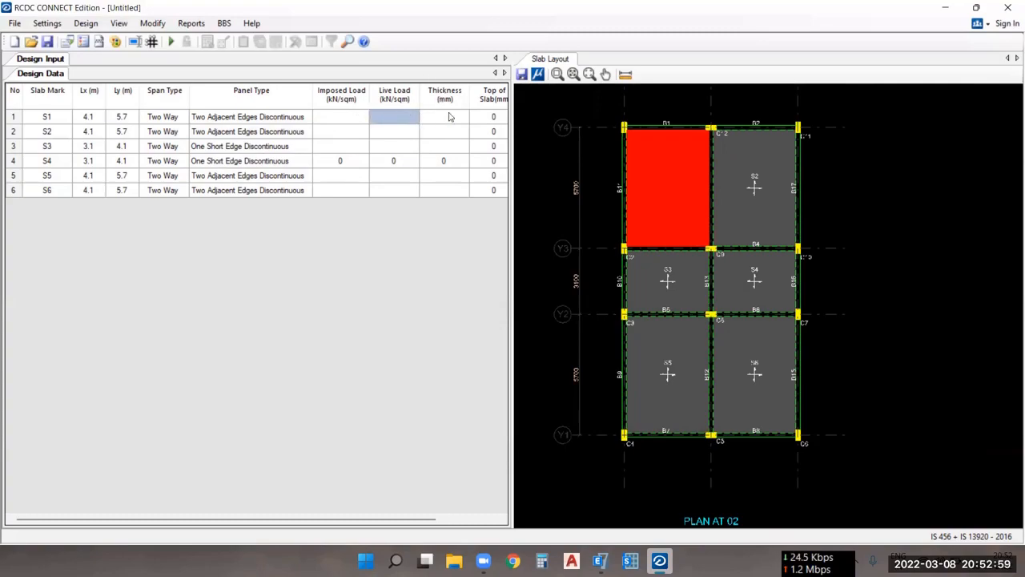
{"action": "left_click", "coordinate": [439, 116]}
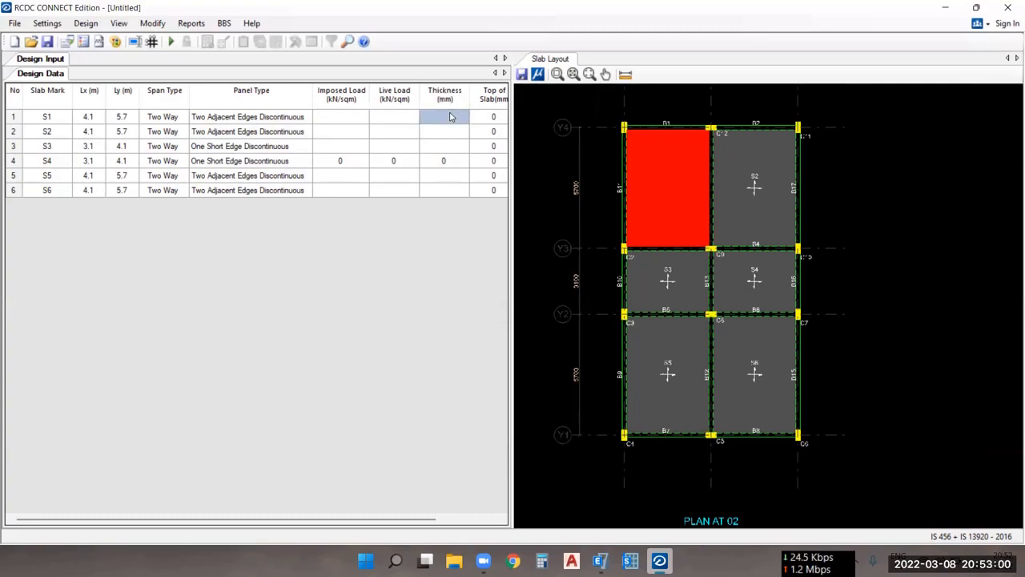
{"action": "left_click", "coordinate": [495, 118]}
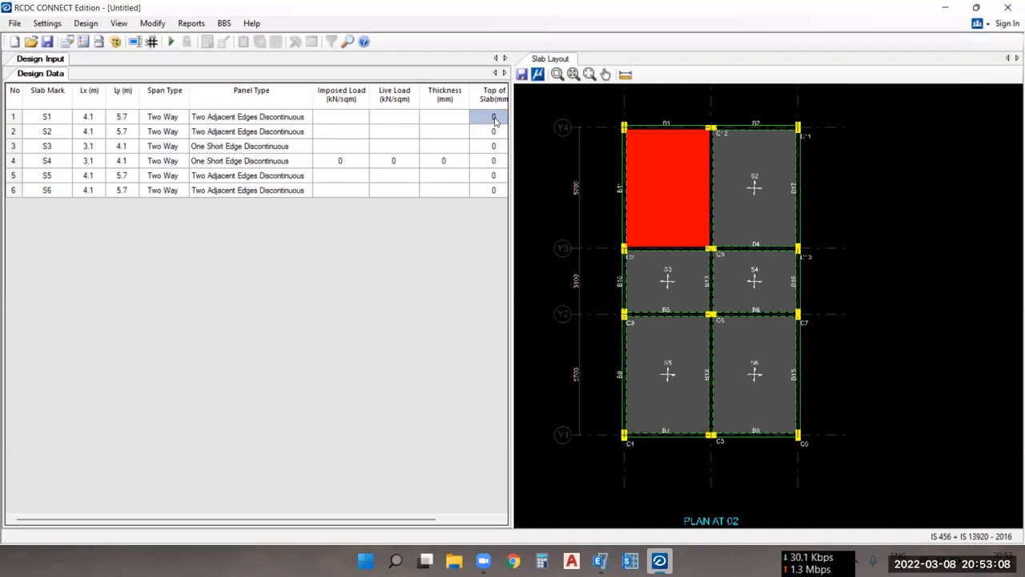
- Set slab S1's imposed load to 1.5 kN/sqm and its live load to 3 kN/sqm
{"action": "left_click", "coordinate": [344, 116]}
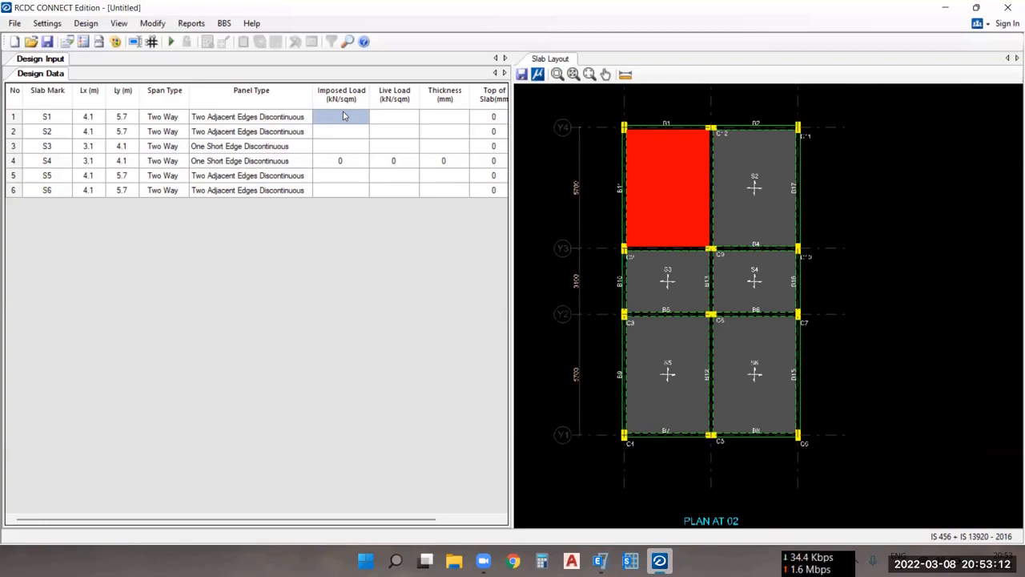
{"action": "left_click", "coordinate": [347, 116]}
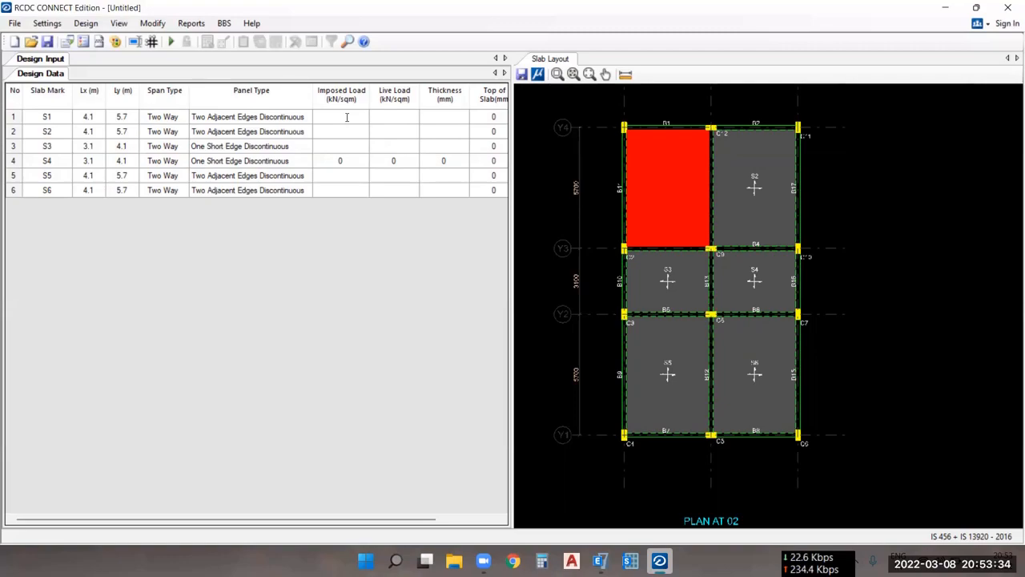
{"action": "type", "text": "1"}
{"action": "left_click", "coordinate": [396, 116]}
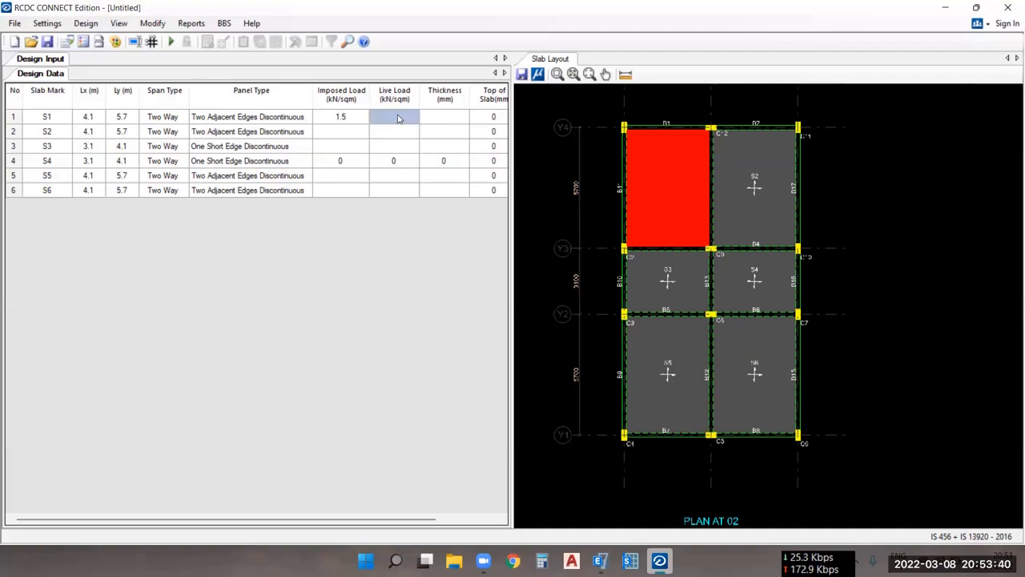
{"action": "left_click", "coordinate": [397, 116]}
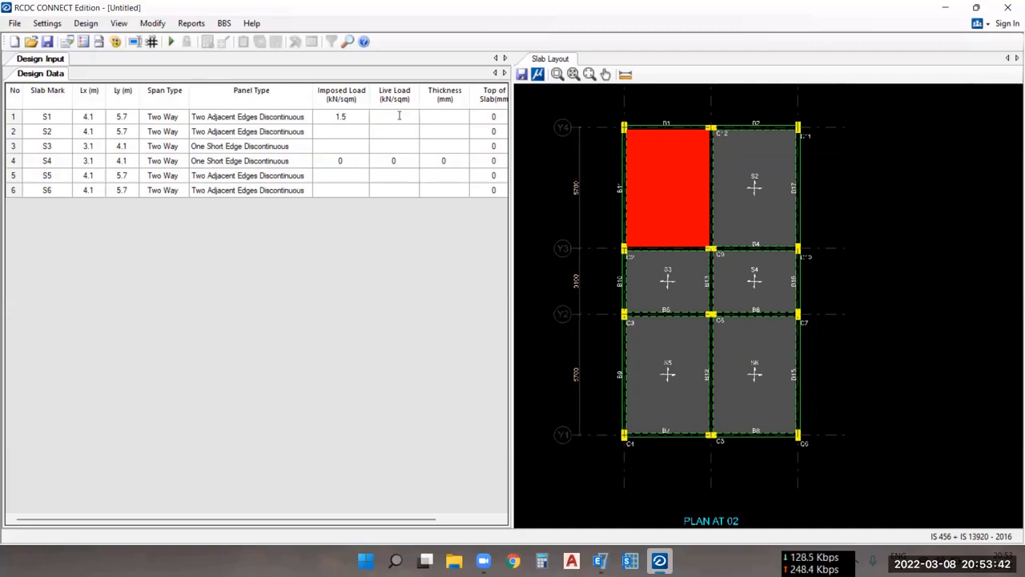
{"action": "type", "text": "3"}
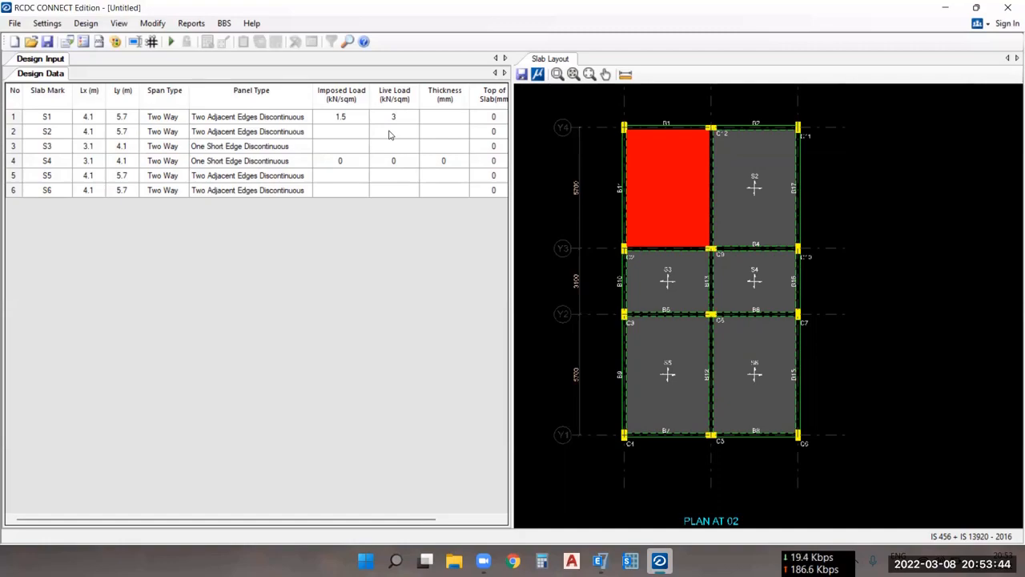
- Copy slab S1's imposed and live loads to slabs S2 through S6
{"action": "left_click_drag", "start_coordinate": [342, 118], "coordinate": [396, 118]}
{"action": "right_click", "coordinate": [396, 117]}
{"action": "left_click", "coordinate": [429, 125]}
{"action": "left_click_drag", "start_coordinate": [334, 131], "coordinate": [412, 193]}
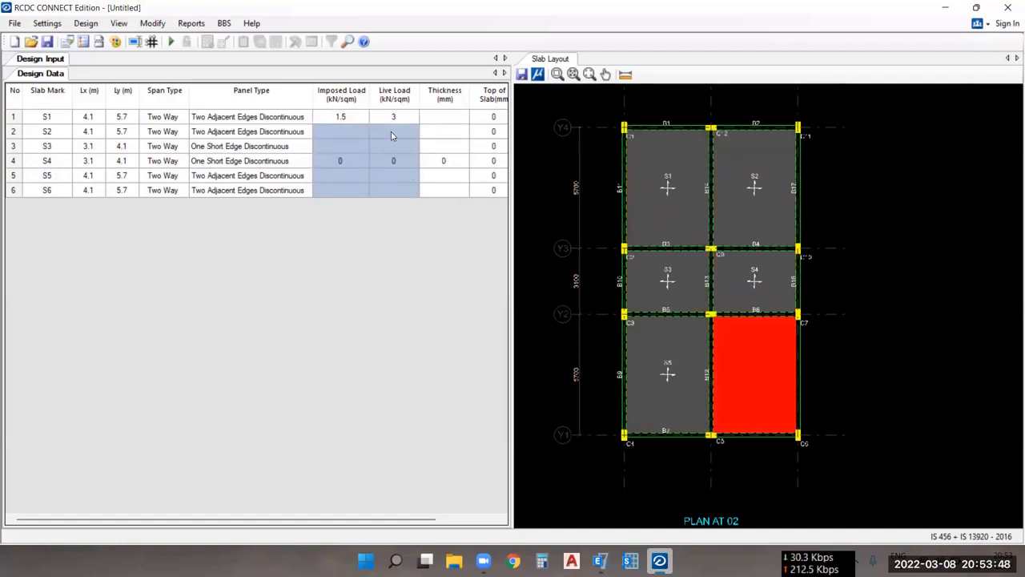
{"action": "right_click", "coordinate": [391, 135]}
{"action": "left_click", "coordinate": [425, 155]}
- Set the thickness of slabs S1 and S2 to 150 mm
{"action": "left_click", "coordinate": [449, 119]}
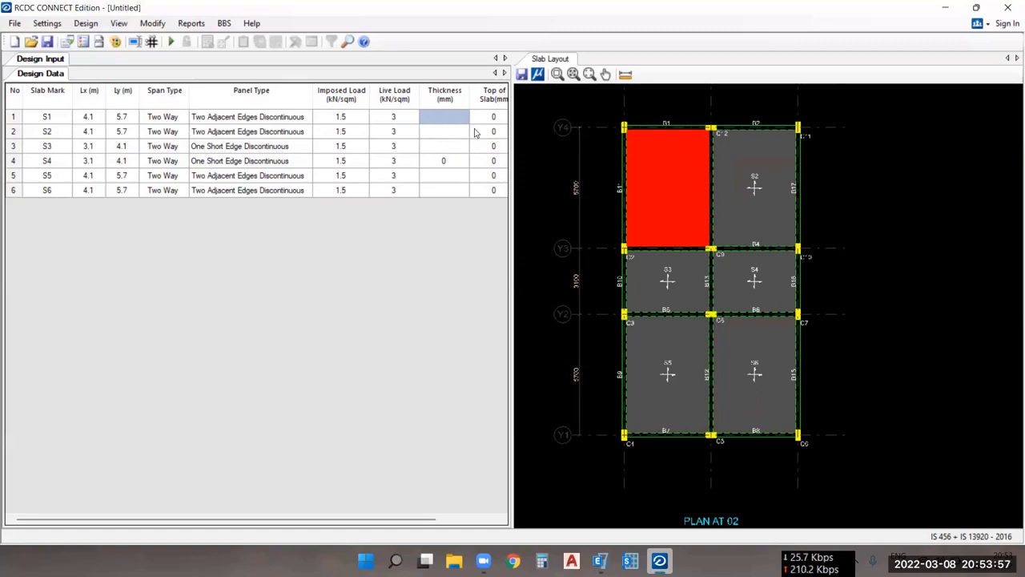
{"action": "left_click", "coordinate": [461, 120]}
{"action": "type", "text": "150"}
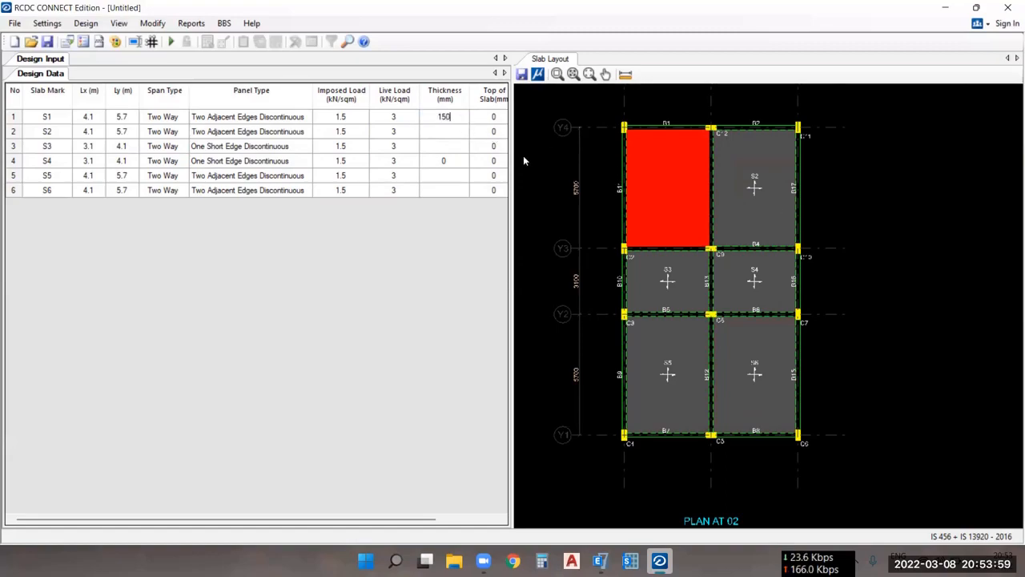
{"action": "left_click", "coordinate": [449, 132]}
{"action": "type", "text": "150"}
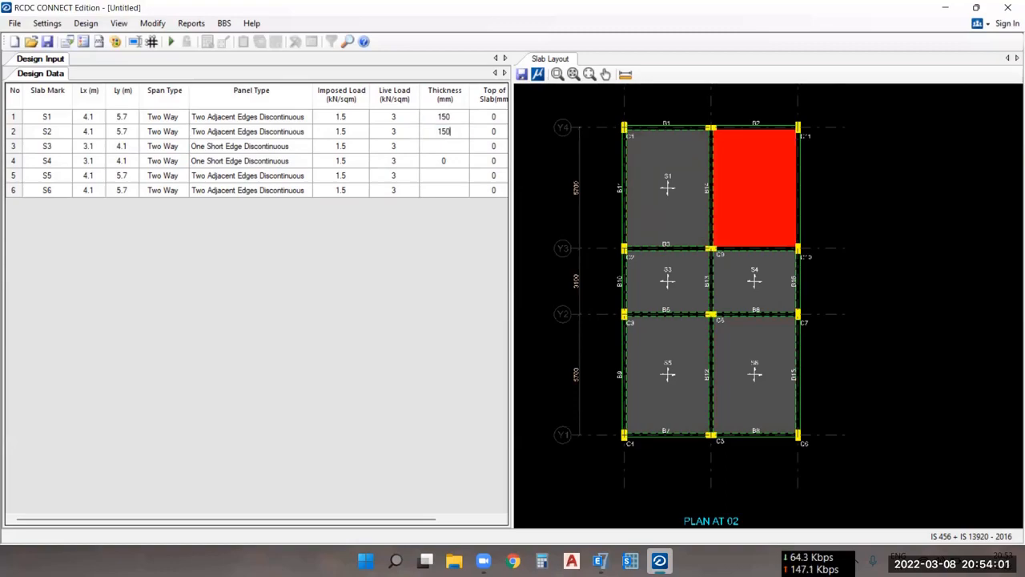
- Set the thickness of the smaller slabs S3 and S4 to 125 mm
{"action": "left_click", "coordinate": [446, 151]}
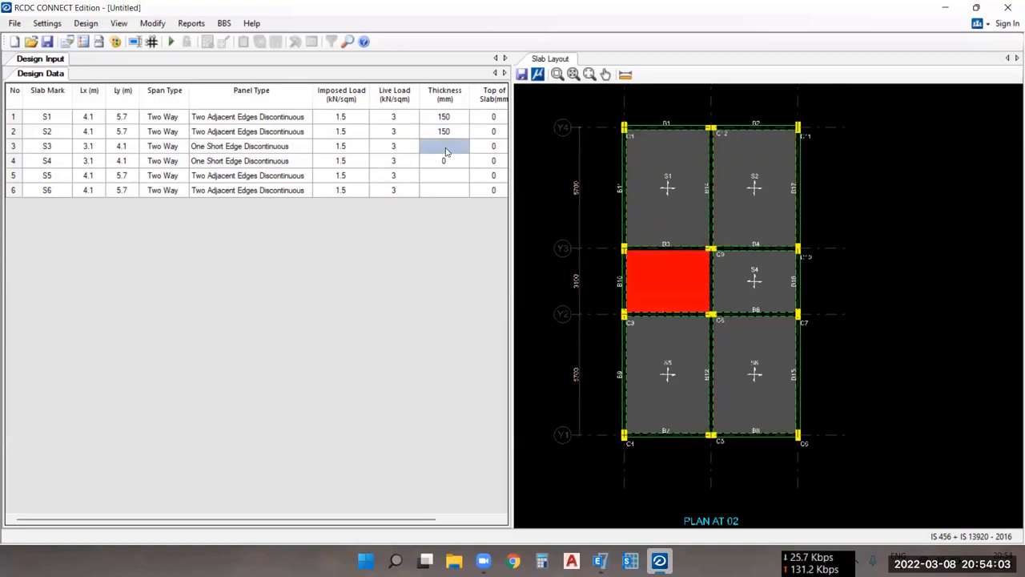
{"action": "left_click", "coordinate": [752, 280]}
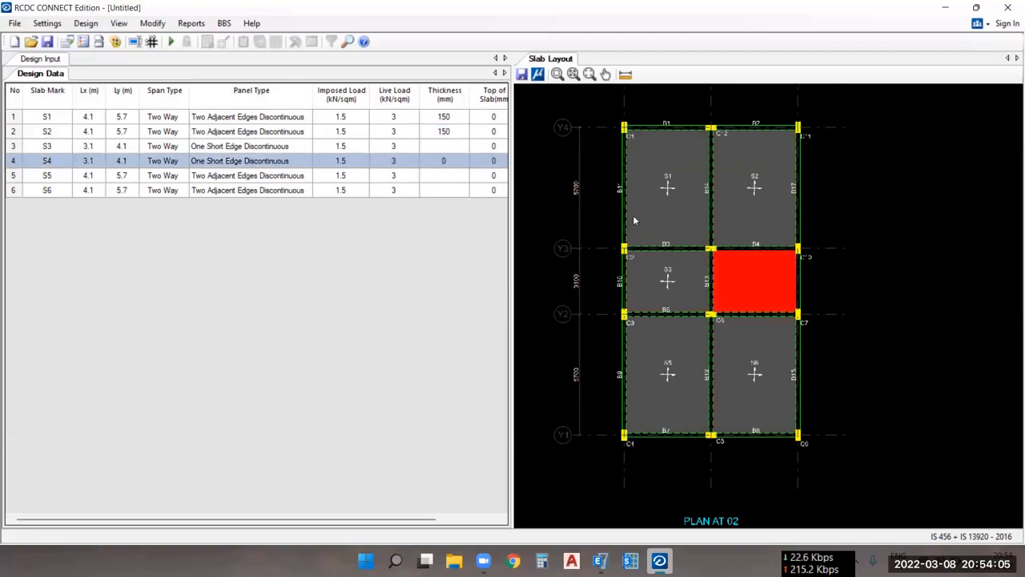
{"action": "left_click", "coordinate": [453, 150]}
{"action": "type", "text": "125"}
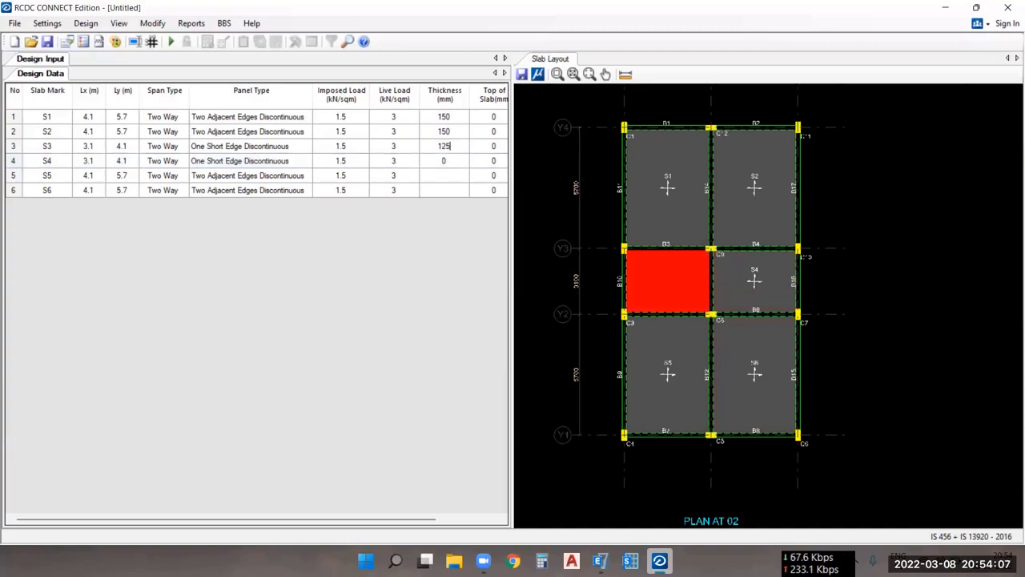
{"action": "type", "text": "125"}
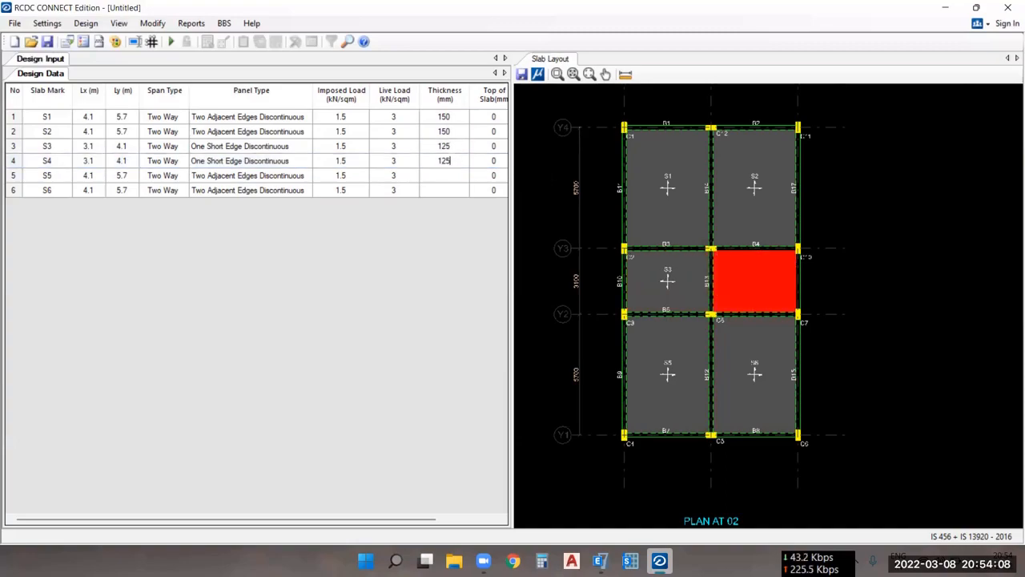
- Set the thickness of slabs S5 and S6 to 150 mm
{"action": "left_click", "coordinate": [451, 179]}
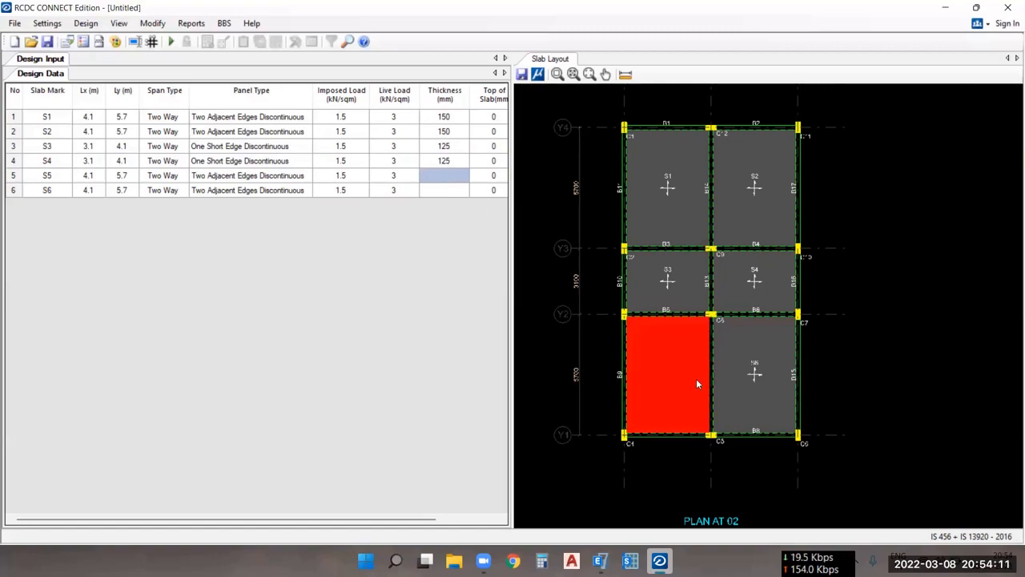
{"action": "type", "text": "150"}
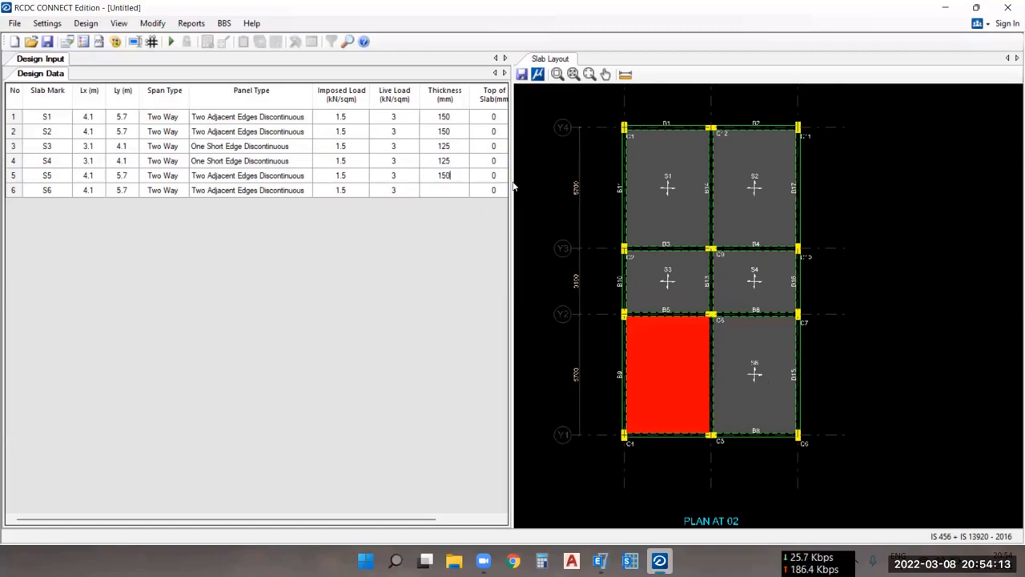
{"action": "left_click", "coordinate": [453, 192]}
{"action": "type", "text": "150"}
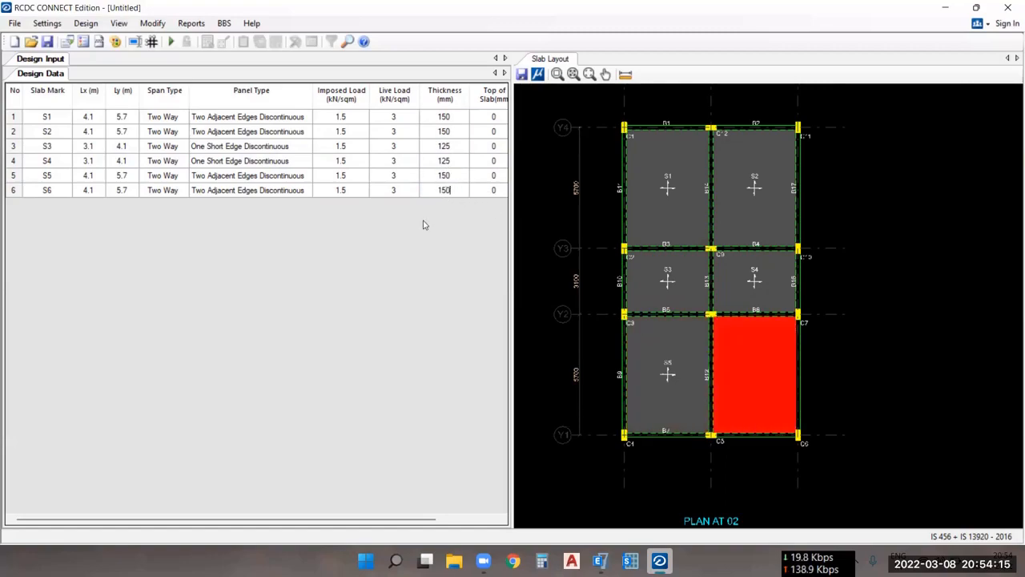
- Locate slabs S3 and S4 in the layout and set slab S3's top of slab level to 250 mm
{"action": "left_click", "coordinate": [496, 119]}
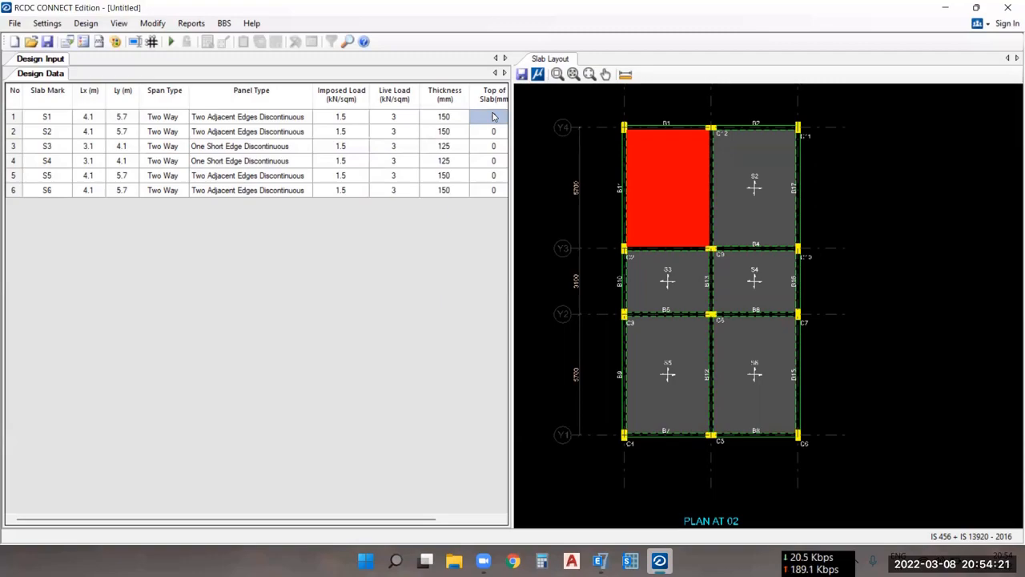
{"action": "left_click", "coordinate": [52, 148]}
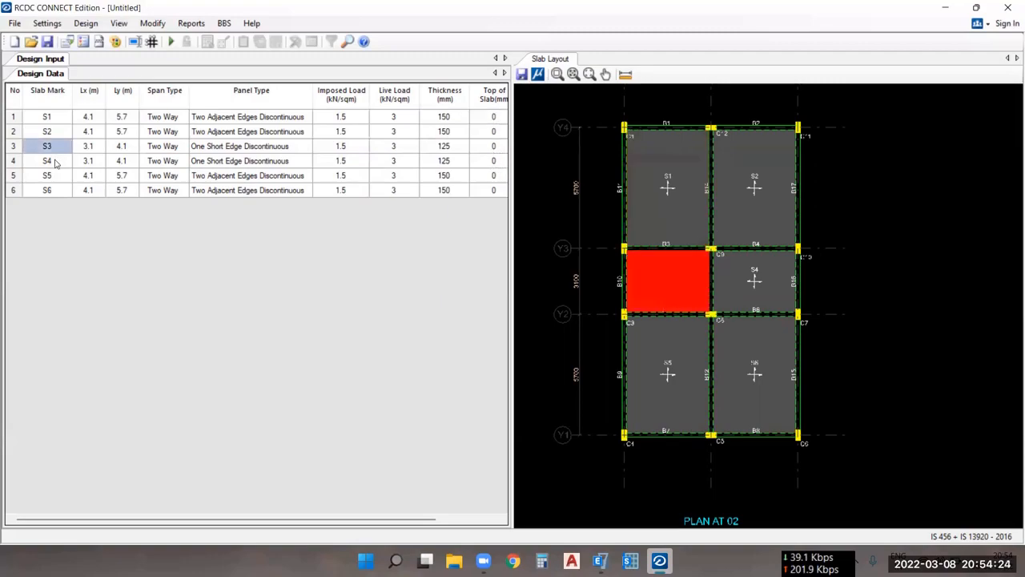
{"action": "left_click", "coordinate": [55, 162]}
{"action": "left_click", "coordinate": [670, 280]}
{"action": "left_click", "coordinate": [745, 285]}
{"action": "left_click", "coordinate": [669, 284]}
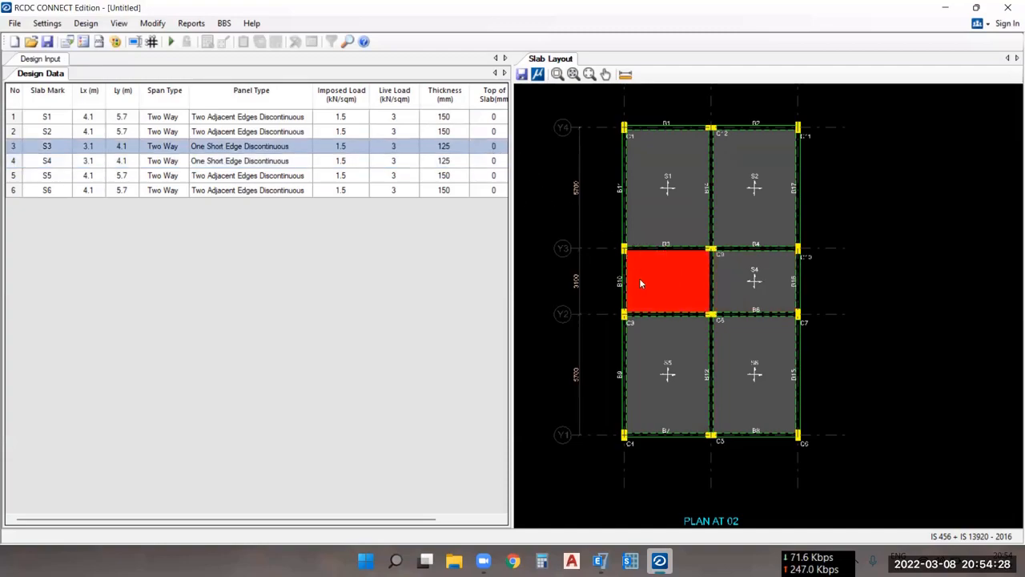
{"action": "left_click", "coordinate": [495, 149]}
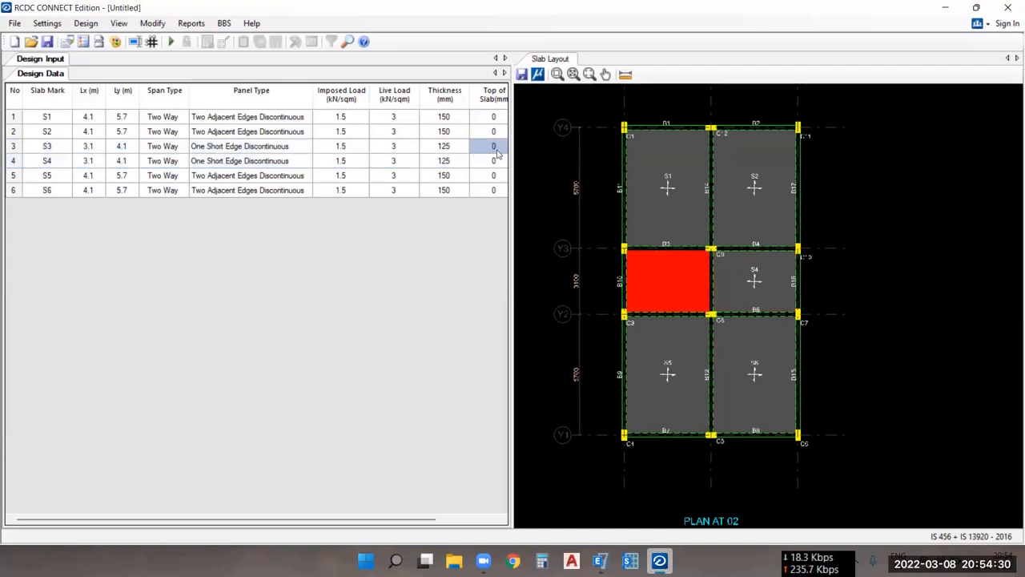
{"action": "type", "text": "2"}
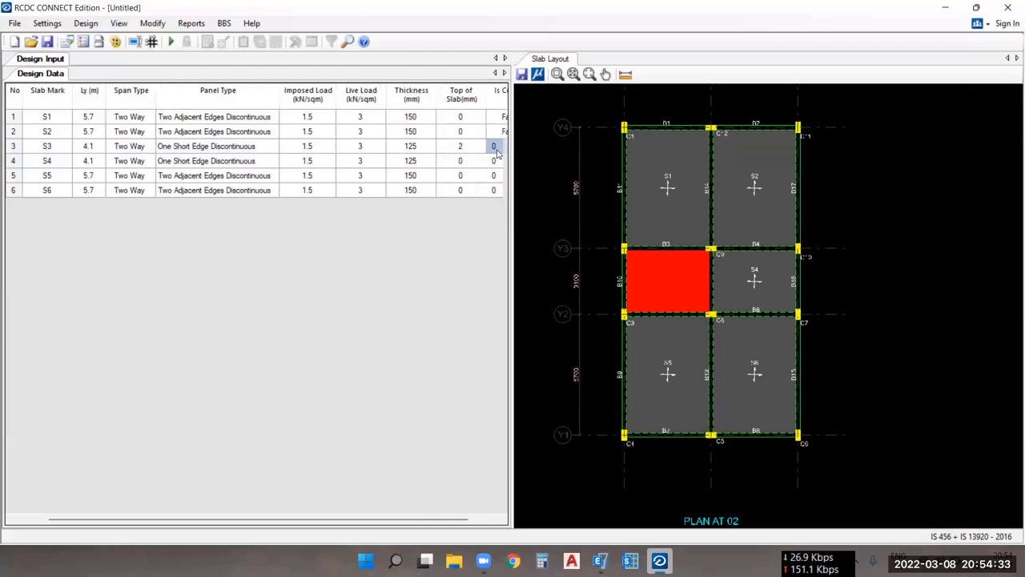
{"action": "type", "text": "50"}
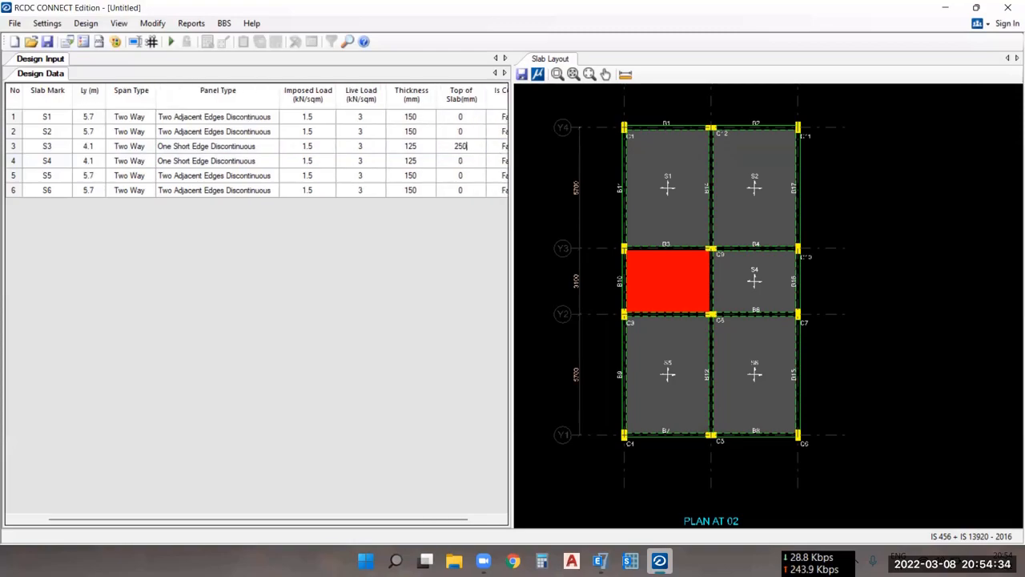
- Set slab S4's top of slab level to -250 mm
{"action": "left_click", "coordinate": [466, 163]}
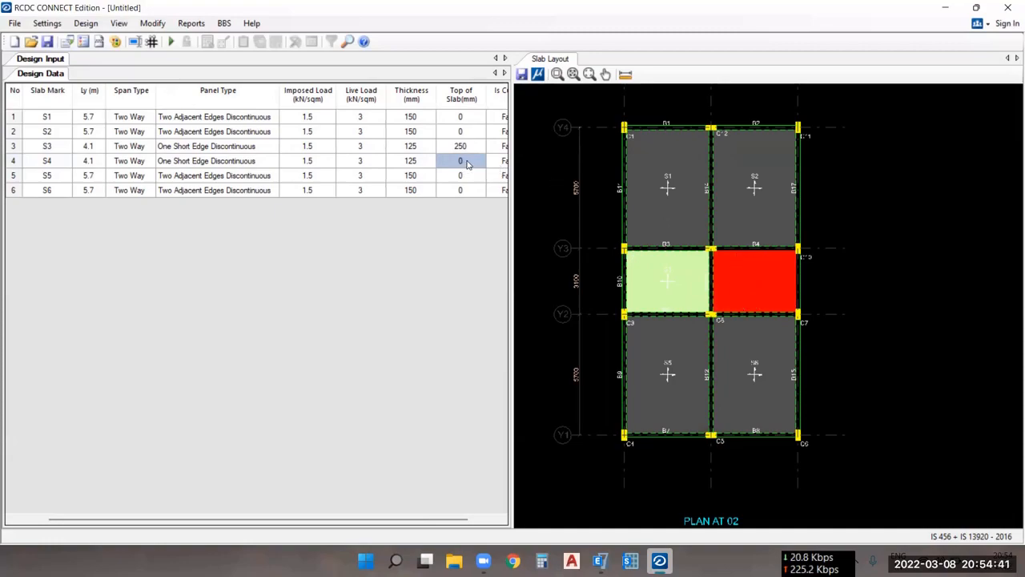
{"action": "type", "text": "-"}
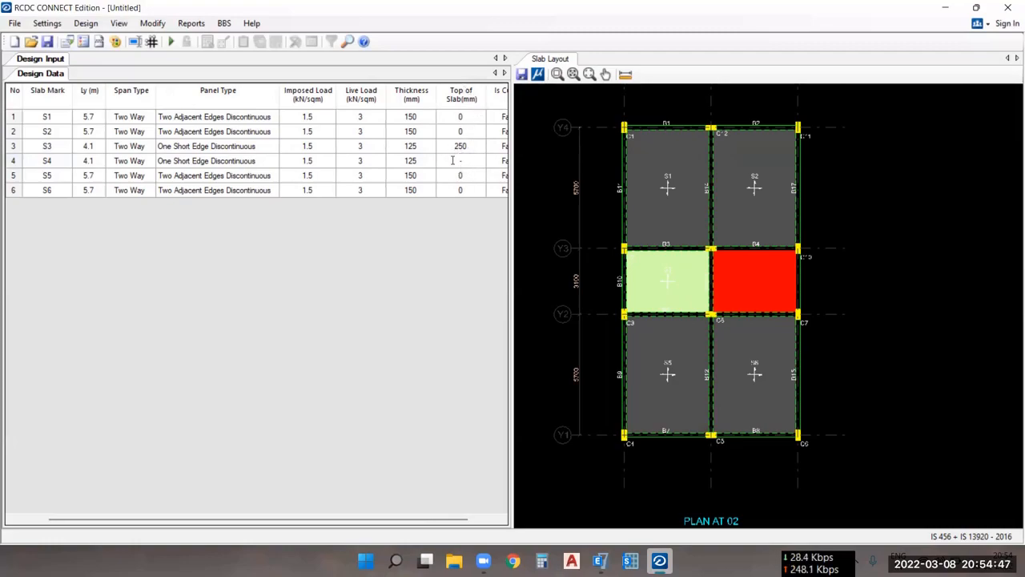
{"action": "type", "text": "250"}
{"action": "left_click", "coordinate": [854, 243]}
- Check the cut-out options for slab S1 and keep its Is Cut Out value as False
{"action": "left_click_drag", "start_coordinate": [383, 520], "coordinate": [448, 518]}
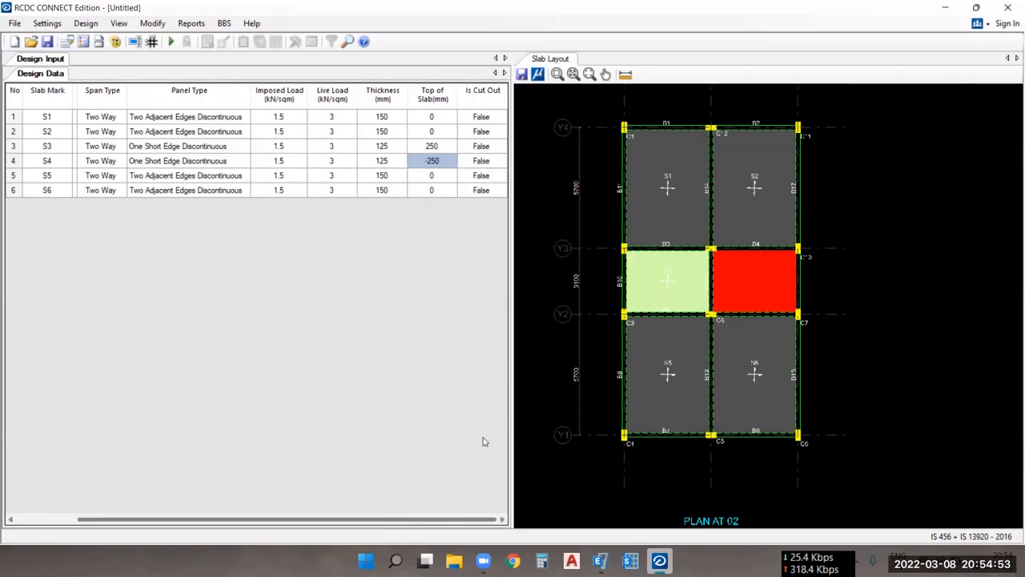
{"action": "left_click", "coordinate": [484, 117]}
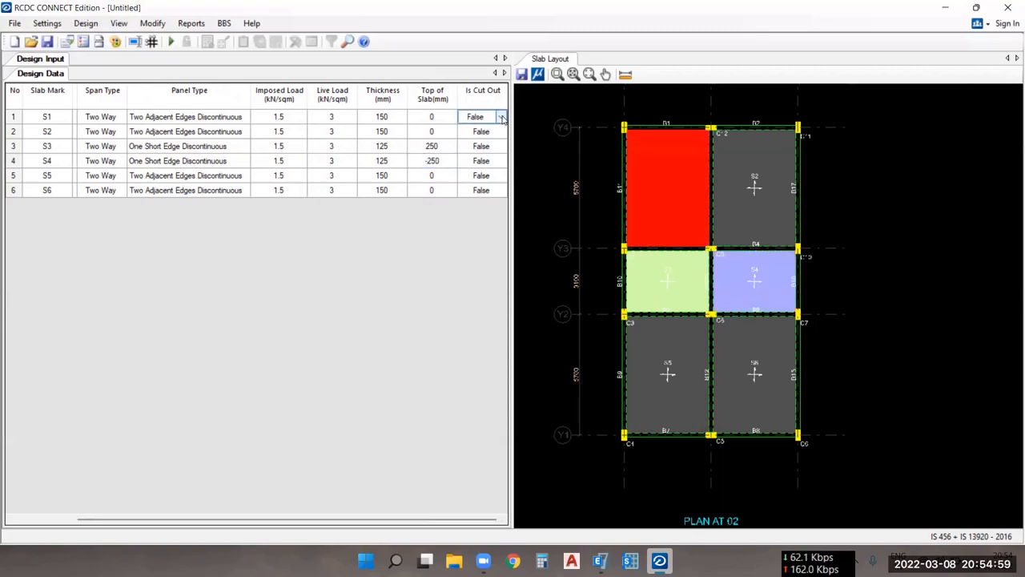
{"action": "left_click", "coordinate": [500, 116]}
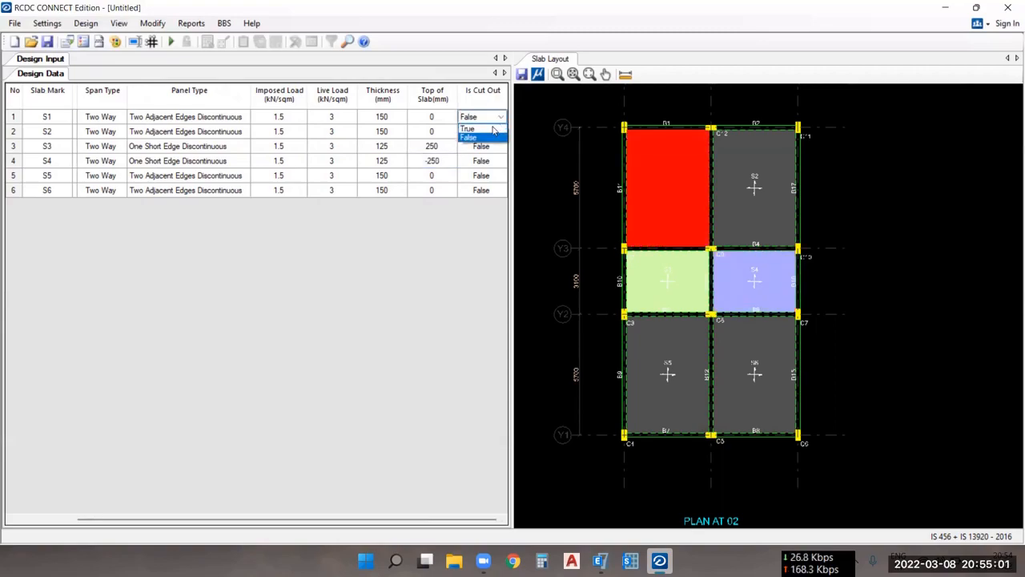
{"action": "left_click", "coordinate": [489, 137]}
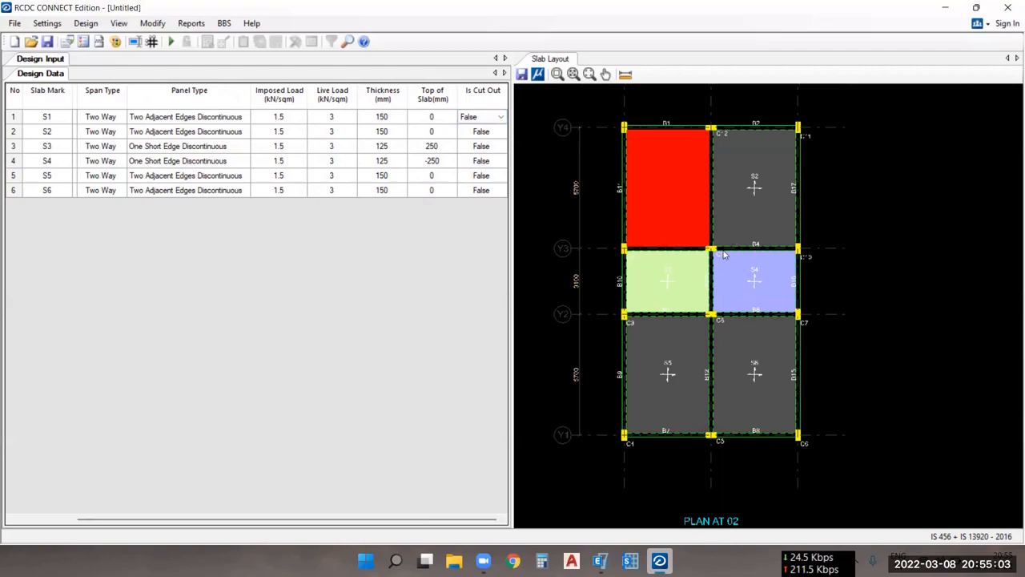
{"action": "scroll", "coordinate": [805, 281], "scroll_direction": "down", "scroll_amount": 6}
{"action": "scroll", "coordinate": [741, 231], "scroll_direction": "up", "scroll_amount": 4}
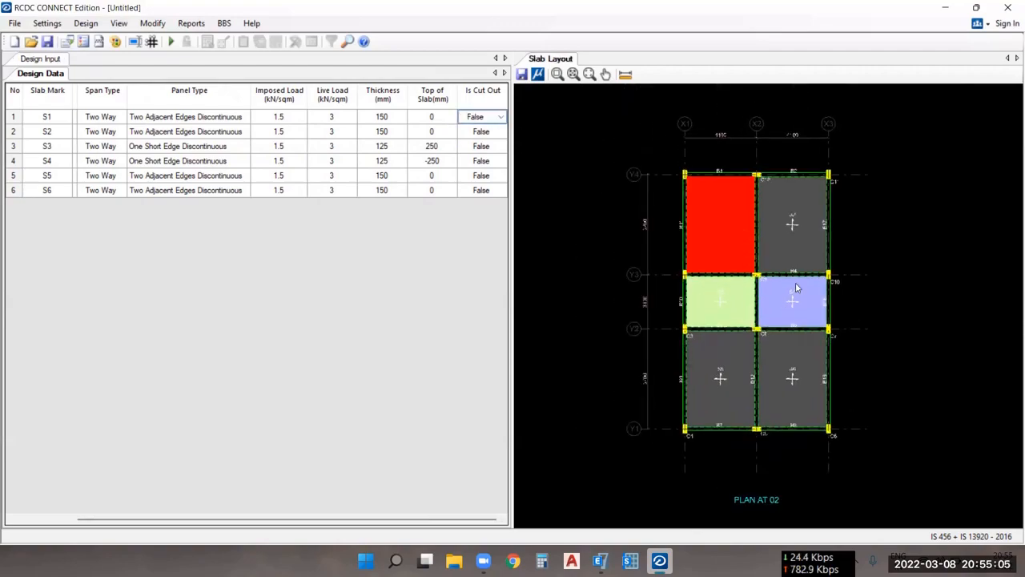
{"action": "scroll", "coordinate": [795, 282], "scroll_direction": "up", "scroll_amount": 1}
{"action": "left_click", "coordinate": [768, 236]}
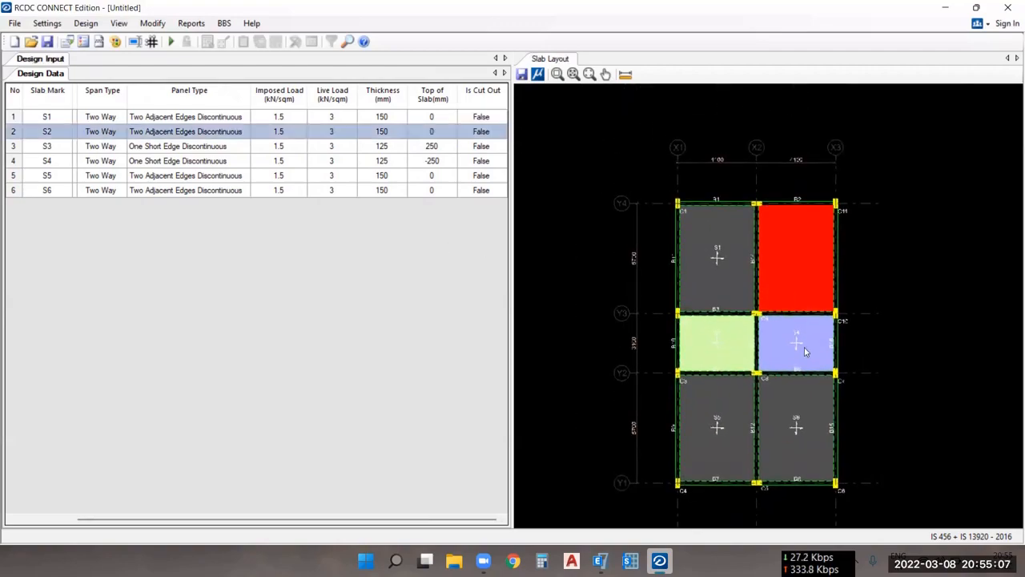
- Open the design parameters for the slabs
{"action": "left_click", "coordinate": [49, 24]}
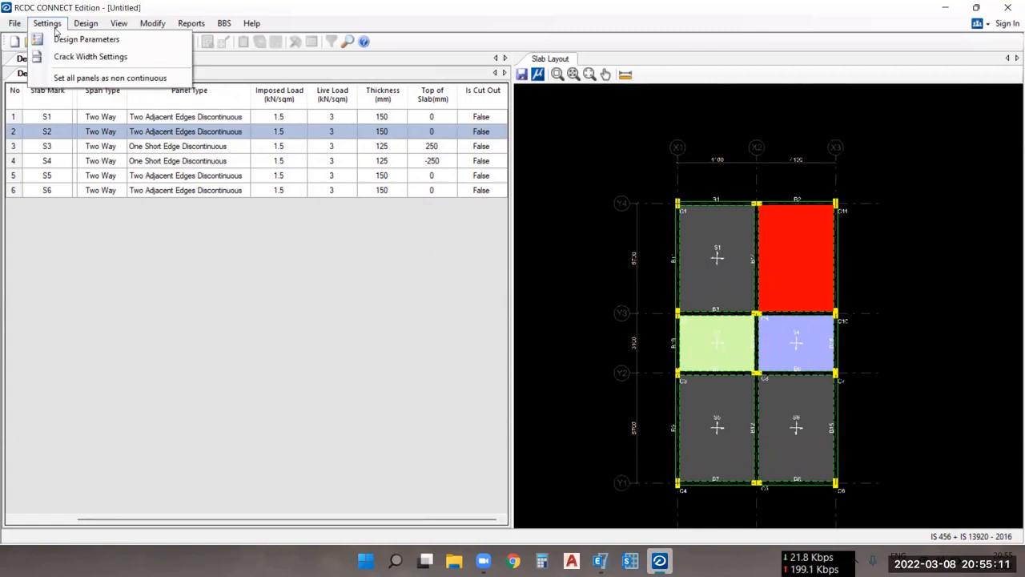
{"action": "left_click", "coordinate": [86, 39]}
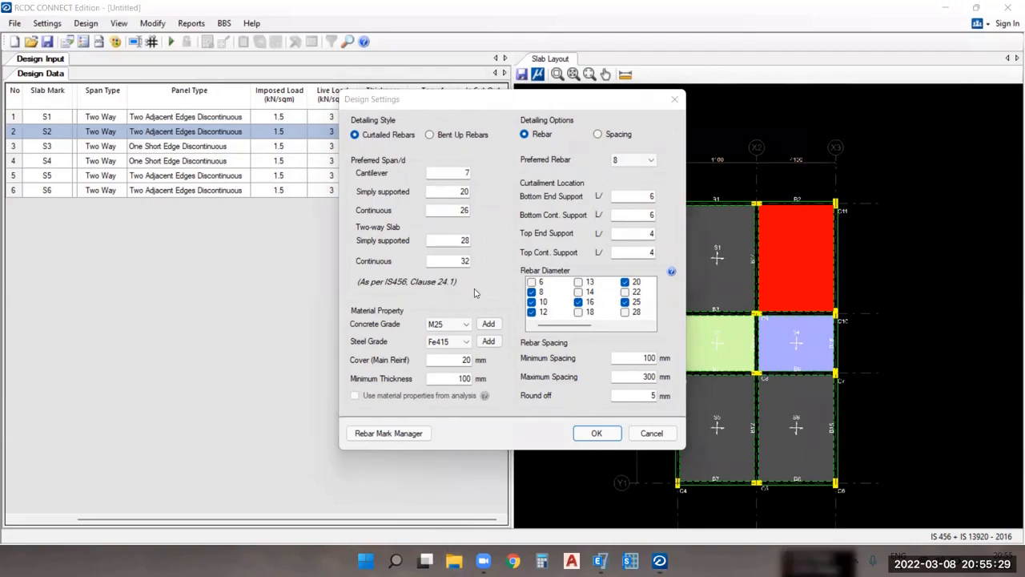
- Open the is-sp-34-1987 handbook PDF from the Codes folder on drive D and collapse the side tools to widen the page
{"action": "left_click", "coordinate": [454, 560]}
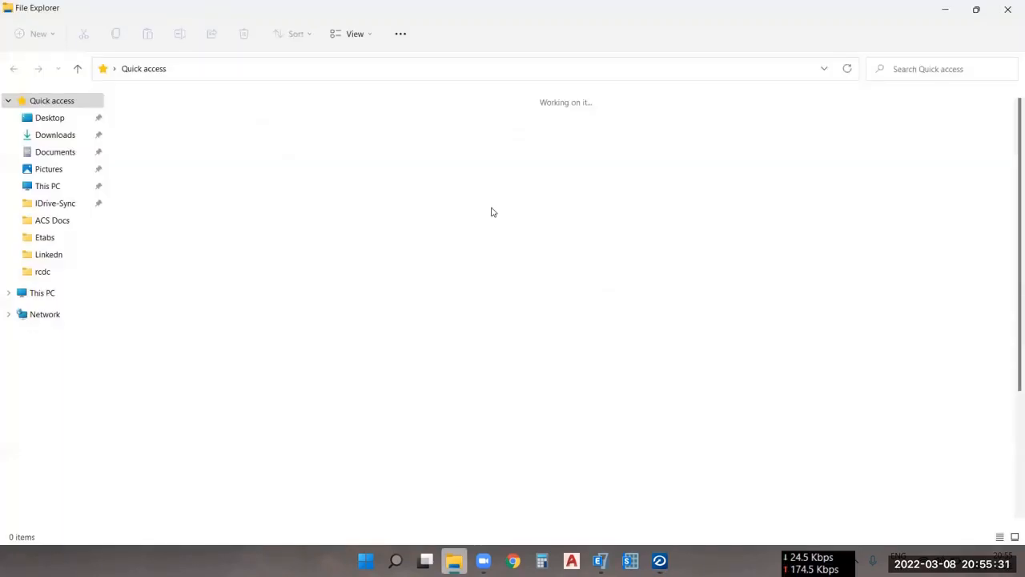
{"action": "double_click", "coordinate": [781, 132]}
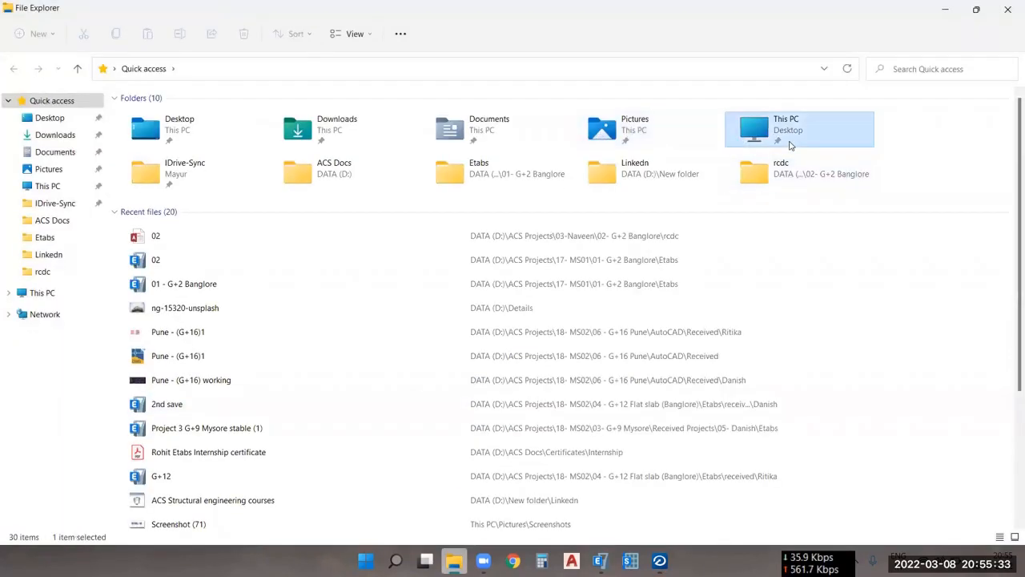
{"action": "double_click", "coordinate": [379, 216]}
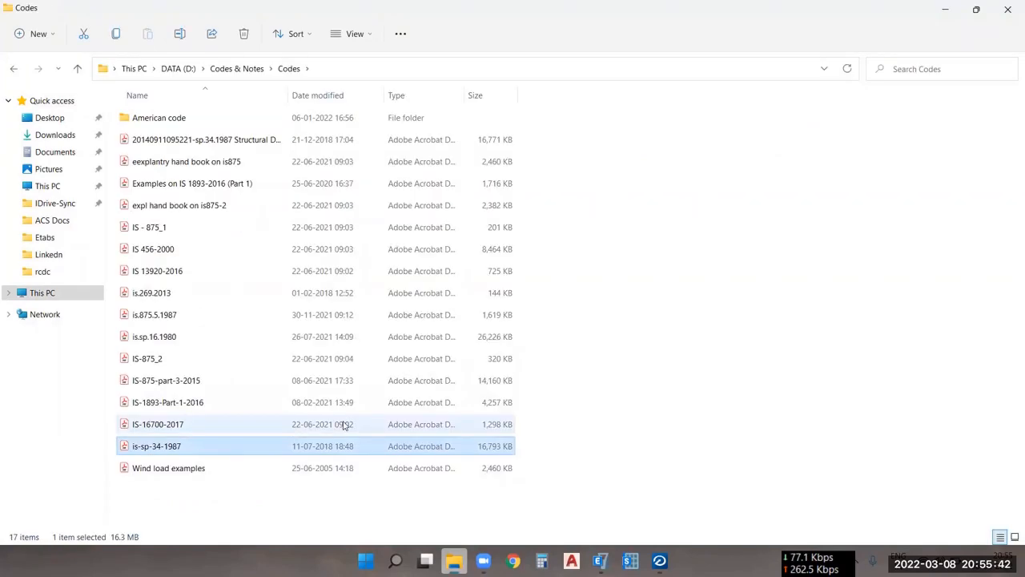
{"action": "double_click", "coordinate": [344, 444]}
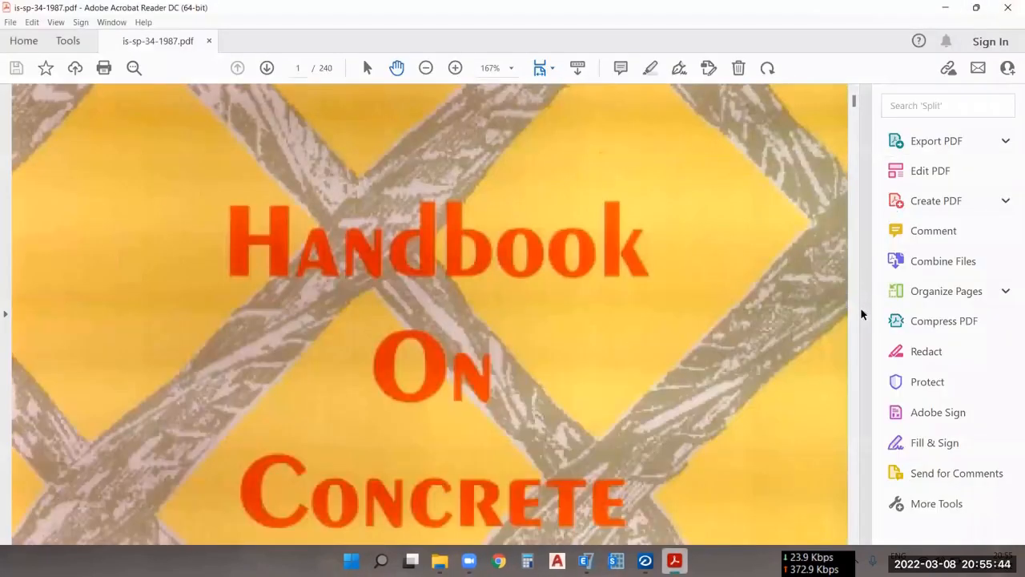
{"action": "left_click", "coordinate": [862, 313]}
- Browse the handbook from the Columns section through the beam detailing pages to find the slab detailing rules
{"action": "left_click_drag", "start_coordinate": [978, 105], "coordinate": [977, 243]}
{"action": "scroll", "coordinate": [572, 264], "scroll_direction": "down", "scroll_amount": 4, "text": "ctrl"}
{"action": "scroll", "coordinate": [583, 254], "scroll_direction": "down", "scroll_amount": 5}
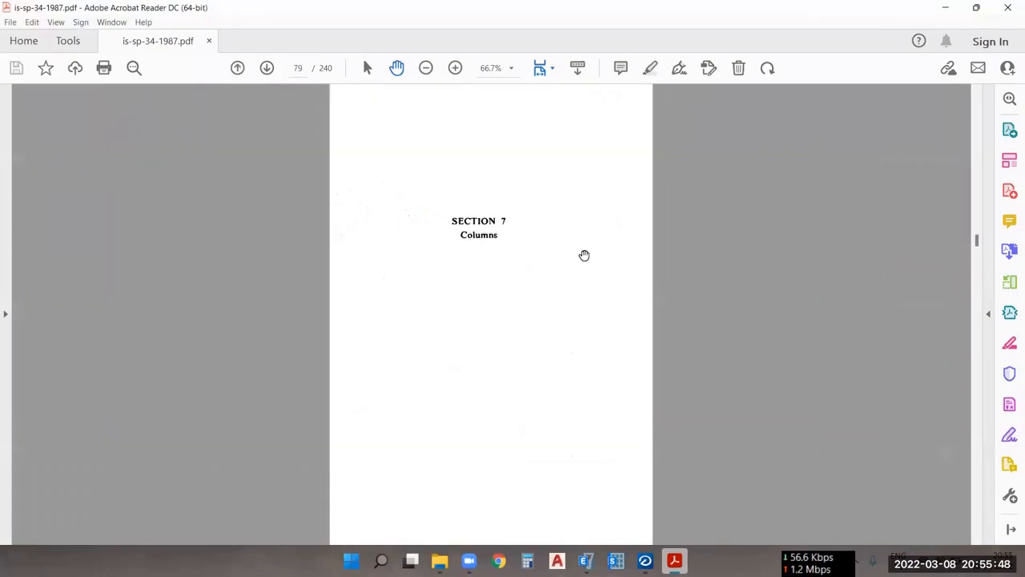
{"action": "scroll", "coordinate": [599, 248], "scroll_direction": "down", "scroll_amount": 3}
{"action": "scroll", "coordinate": [544, 288], "scroll_direction": "down", "scroll_amount": 6, "text": "ctrl"}
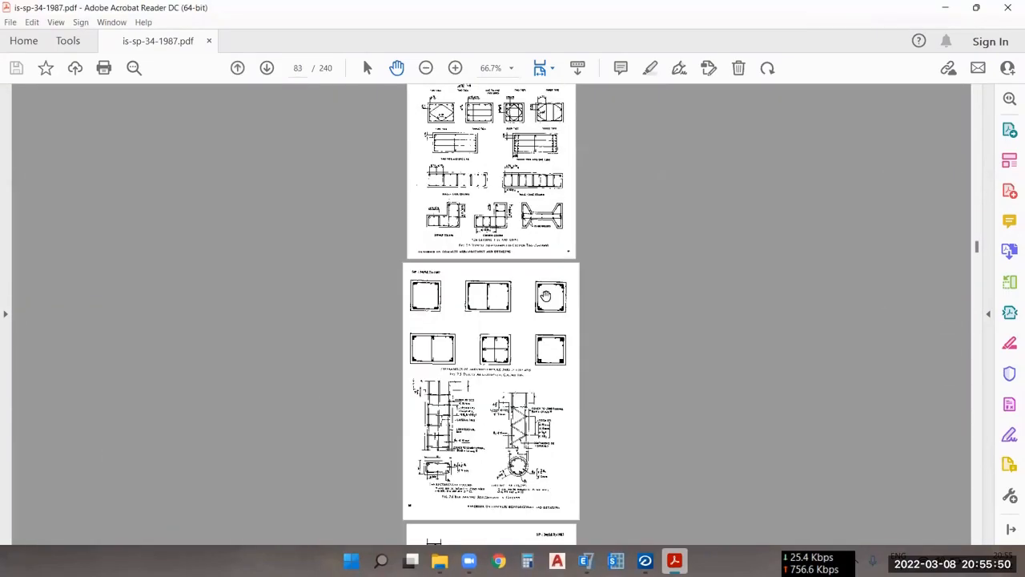
{"action": "scroll", "coordinate": [503, 344], "scroll_direction": "down", "scroll_amount": 5}
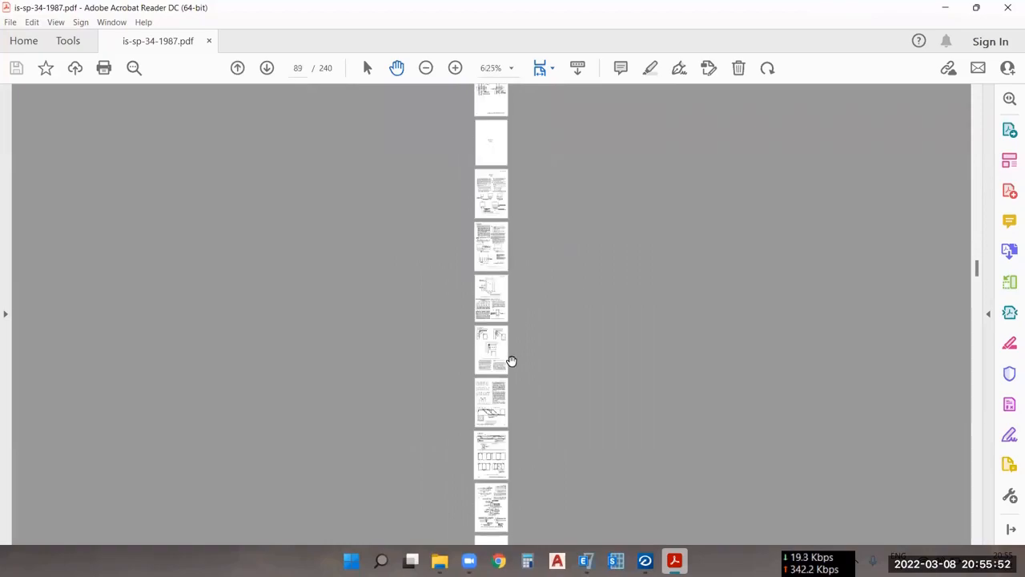
{"action": "scroll", "coordinate": [493, 414], "scroll_direction": "down", "scroll_amount": 3}
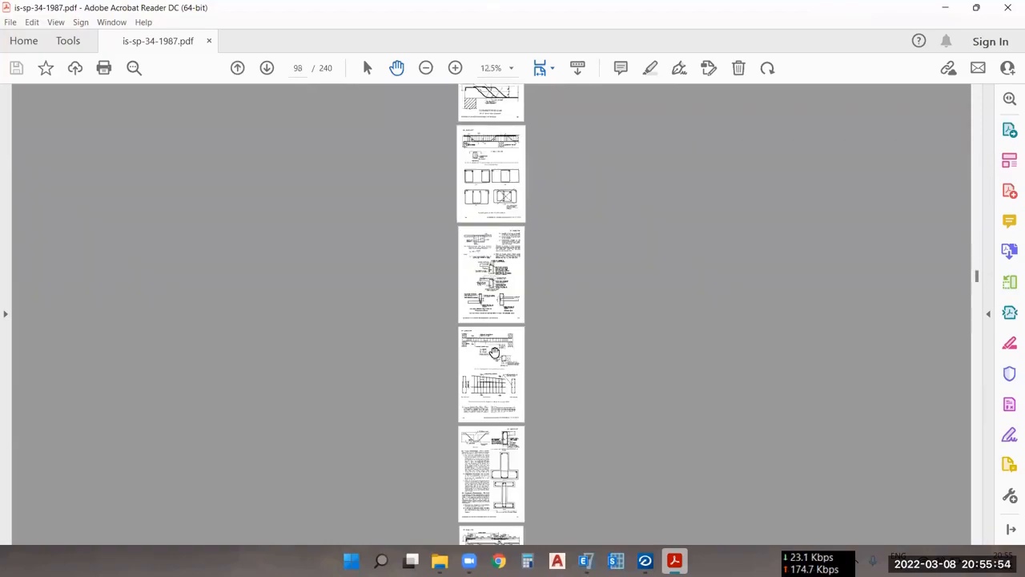
{"action": "scroll", "coordinate": [523, 332], "scroll_direction": "up", "scroll_amount": 6, "text": "ctrl"}
{"action": "scroll", "coordinate": [523, 332], "scroll_direction": "down", "scroll_amount": 15}
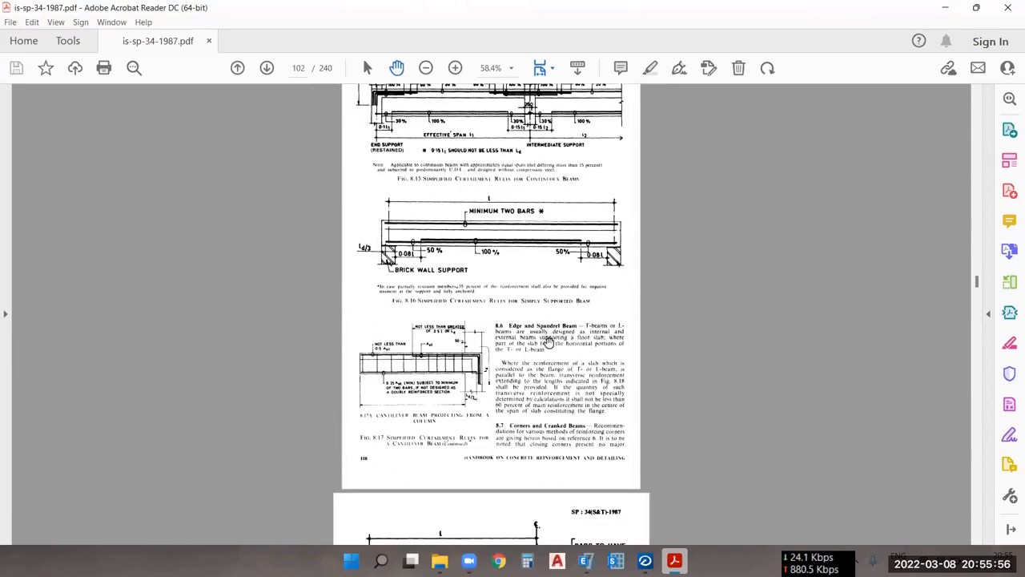
{"action": "scroll", "coordinate": [555, 330], "scroll_direction": "down", "scroll_amount": 8}
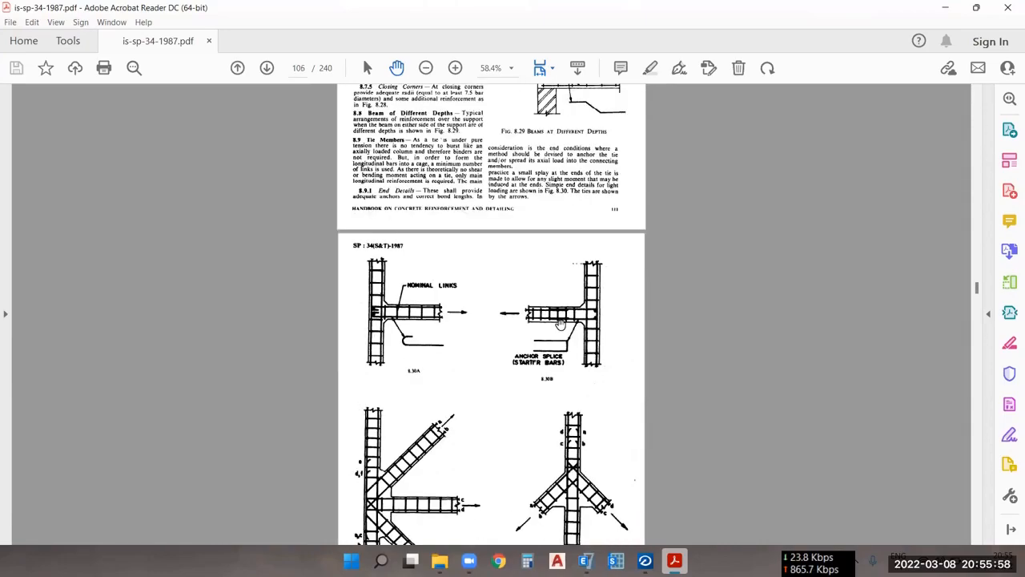
- Find the slab bar curtailment drawing, Fig. 9.5, in the solid slabs section and rotate the page upright
{"action": "left_click_drag", "start_coordinate": [977, 292], "coordinate": [978, 305]}
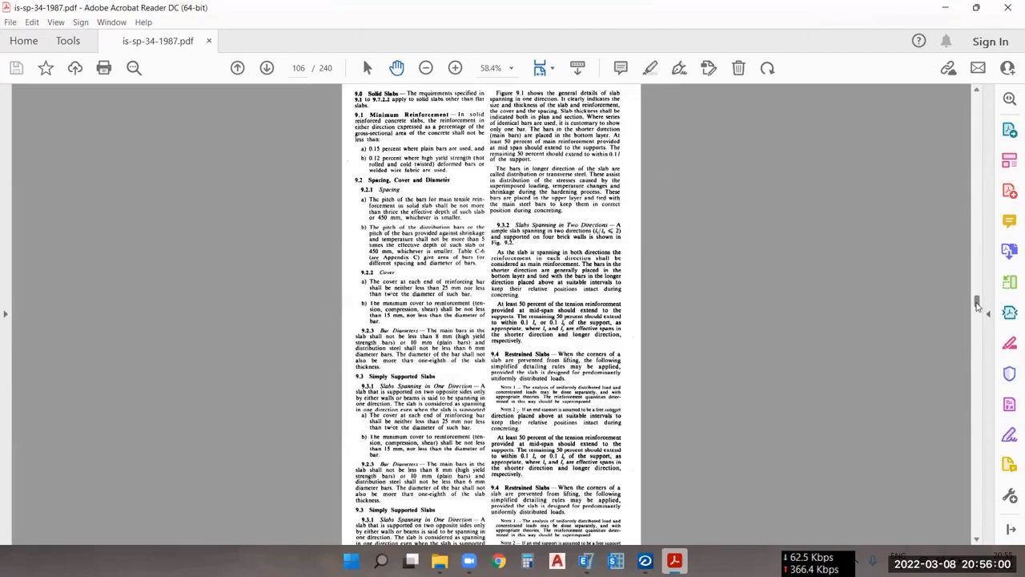
{"action": "scroll", "coordinate": [459, 285], "scroll_direction": "down", "scroll_amount": 15}
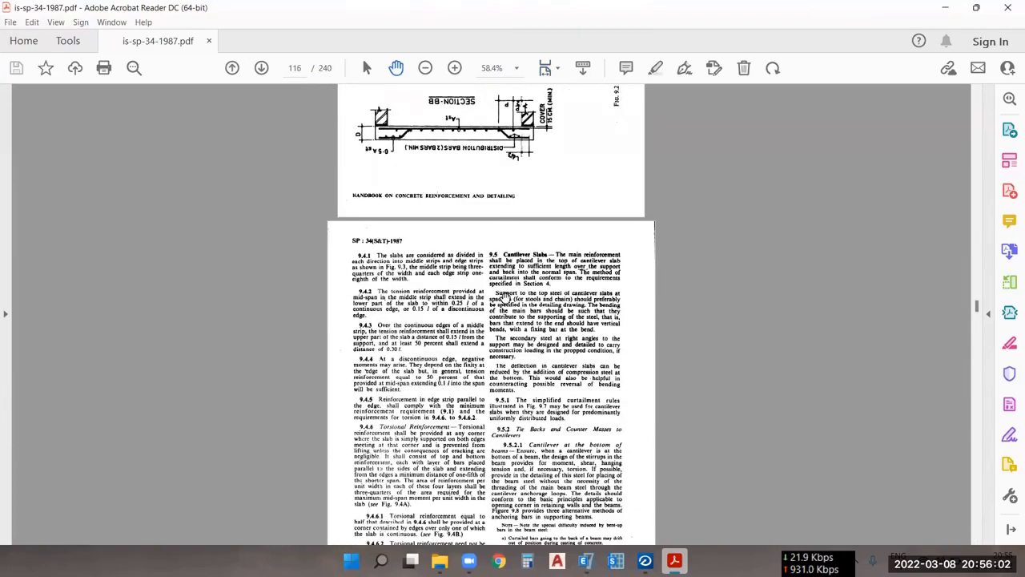
{"action": "scroll", "coordinate": [511, 295], "scroll_direction": "down", "scroll_amount": 12}
{"action": "scroll", "coordinate": [504, 264], "scroll_direction": "up", "scroll_amount": 2}
{"action": "right_click", "coordinate": [500, 240]}
{"action": "left_click", "coordinate": [596, 369]}
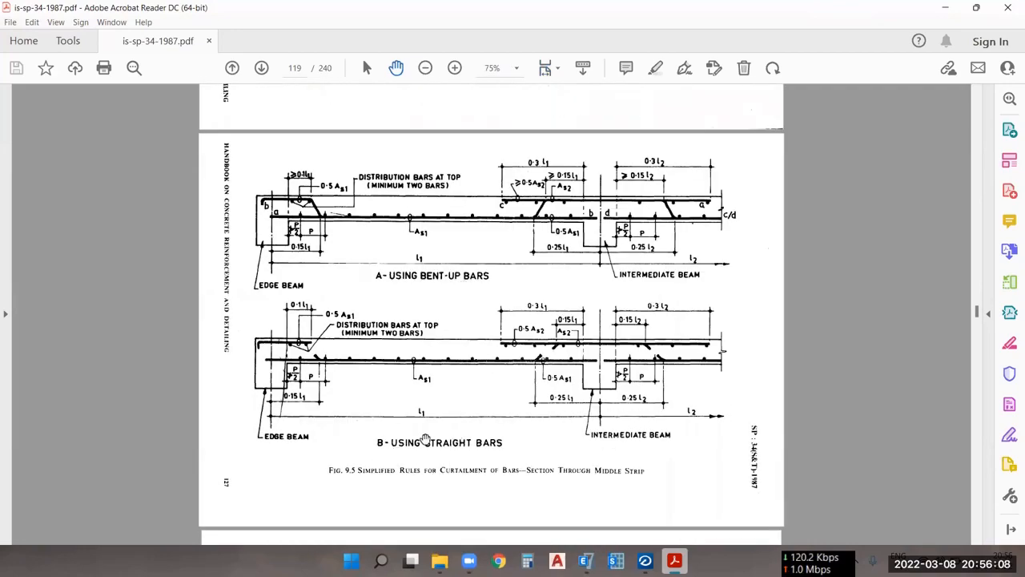
- Examine the bent-up bar and straight bar curtailment details in Fig. 9.5 at 150% zoom
{"action": "scroll", "coordinate": [423, 277], "scroll_direction": "up", "scroll_amount": 2}
{"action": "scroll", "coordinate": [433, 277], "scroll_direction": "down", "scroll_amount": 2}
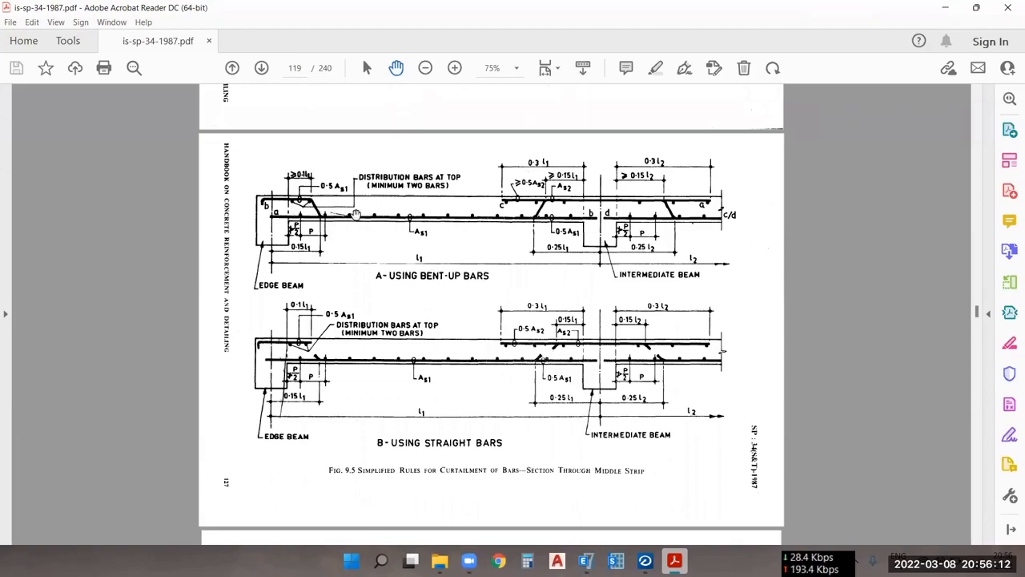
{"action": "scroll", "coordinate": [343, 216], "scroll_direction": "up", "scroll_amount": 3, "text": "ctrl"}
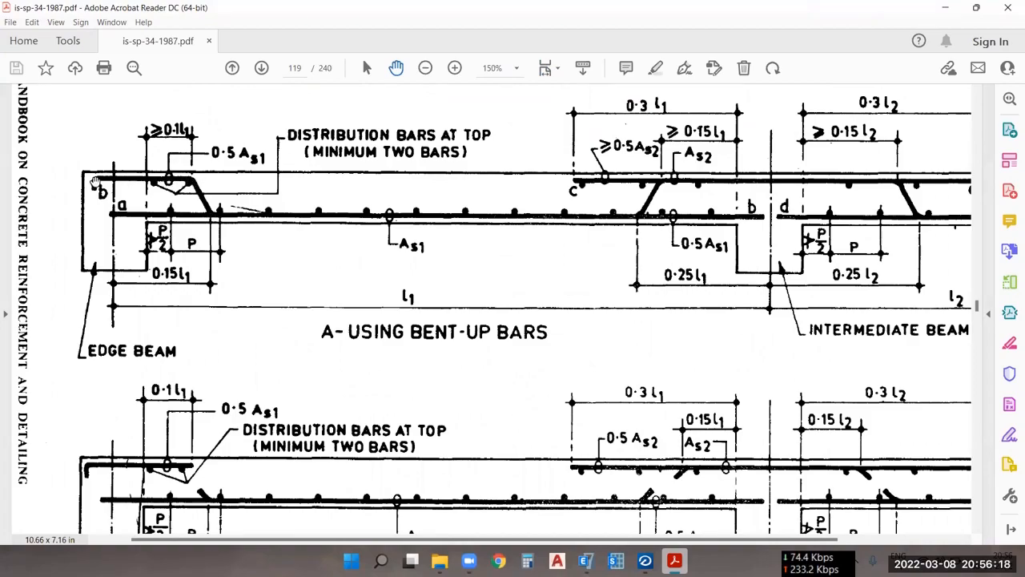
{"action": "scroll", "coordinate": [269, 267], "scroll_direction": "down", "scroll_amount": 2}
{"action": "scroll", "coordinate": [269, 267], "scroll_direction": "down", "scroll_amount": 6}
{"action": "scroll", "coordinate": [318, 283], "scroll_direction": "up", "scroll_amount": 2}
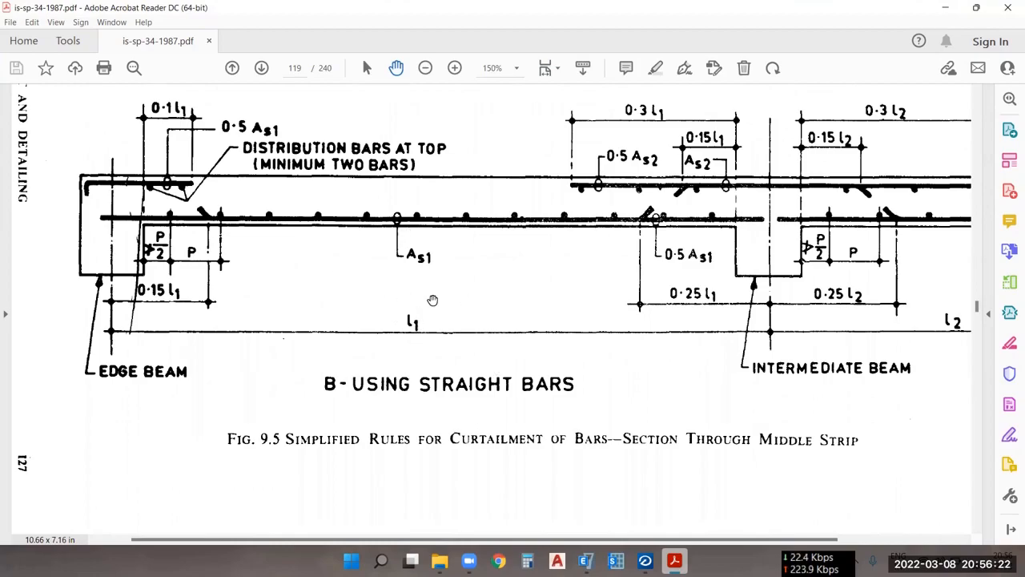
{"action": "scroll", "coordinate": [413, 314], "scroll_direction": "up", "scroll_amount": 2}
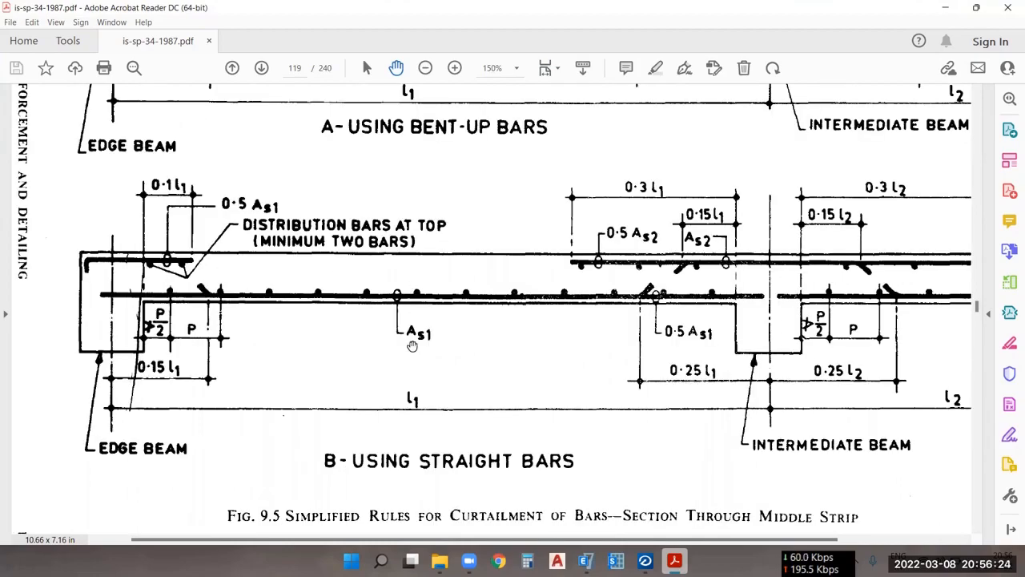
- Return to RCDC and set the slab design materials to concrete grade M25 and steel grade Fe500
{"action": "key", "text": "alt+Tab"}
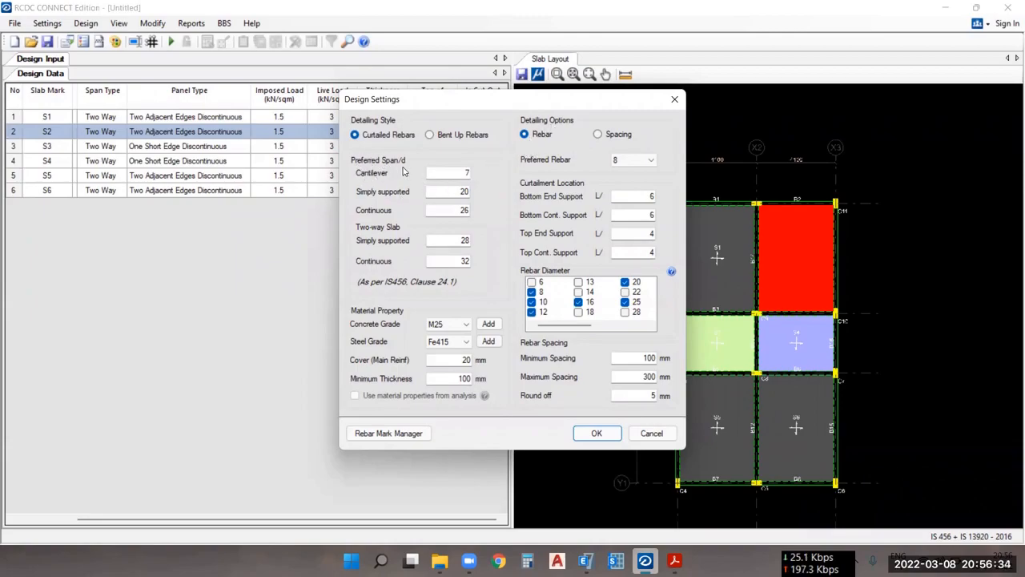
{"action": "left_click", "coordinate": [451, 175]}
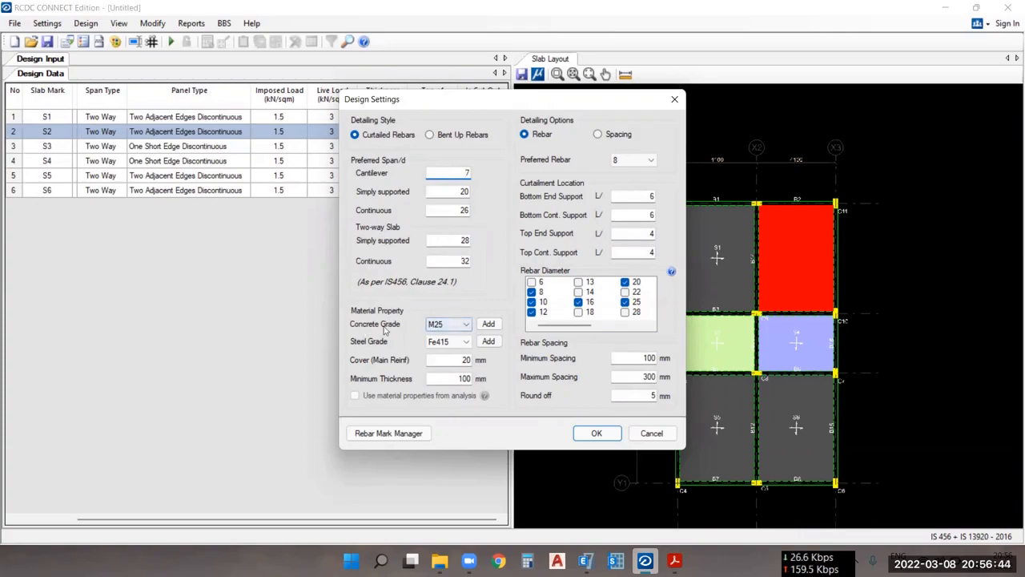
{"action": "left_click", "coordinate": [456, 324]}
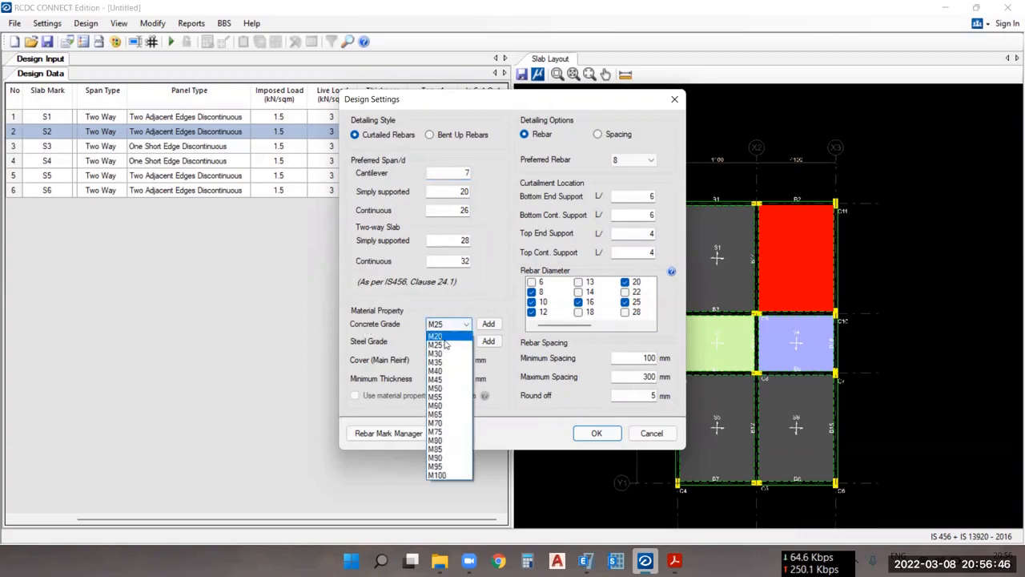
{"action": "left_click", "coordinate": [442, 346]}
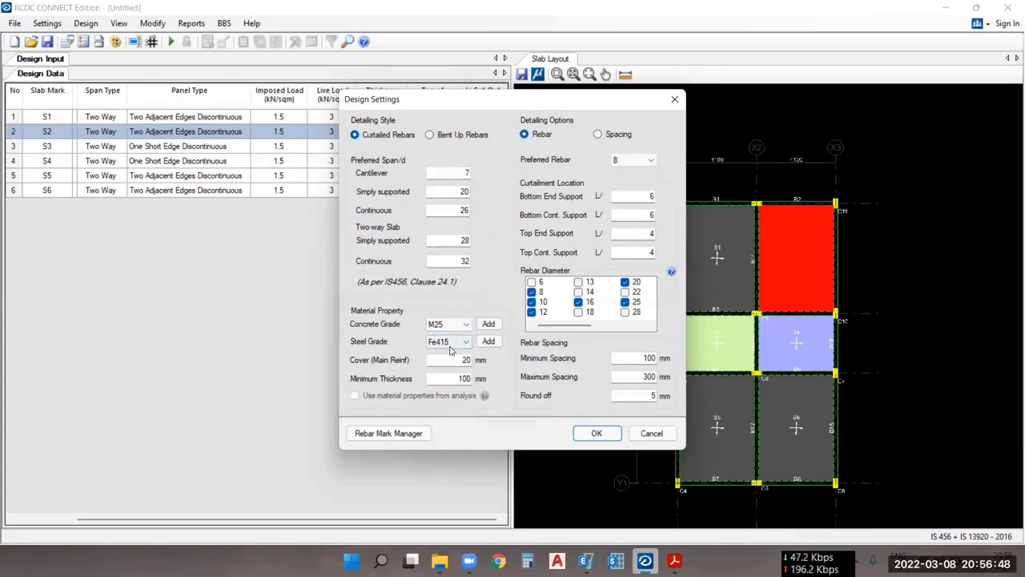
{"action": "left_click", "coordinate": [455, 344]}
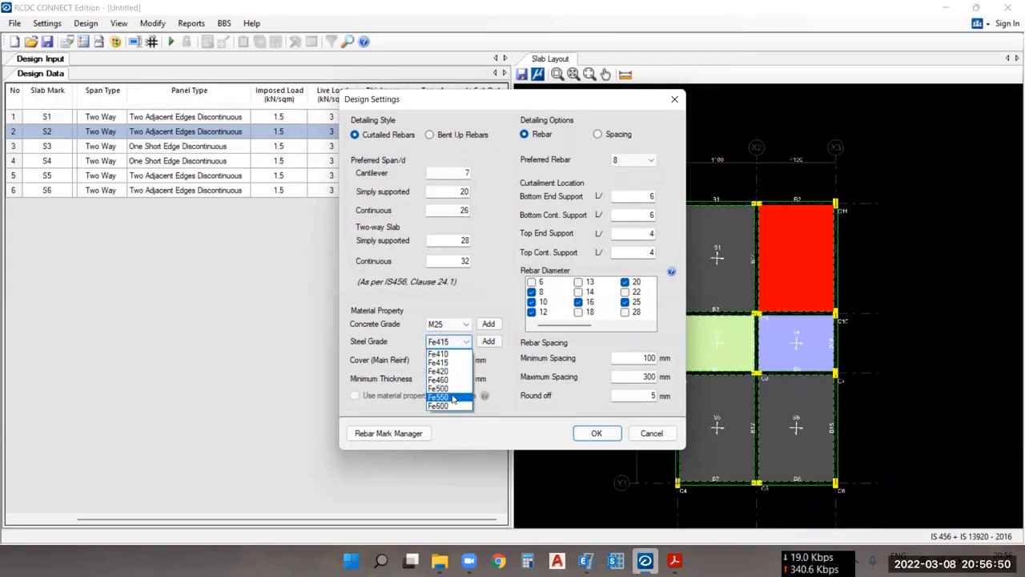
{"action": "left_click", "coordinate": [451, 389]}
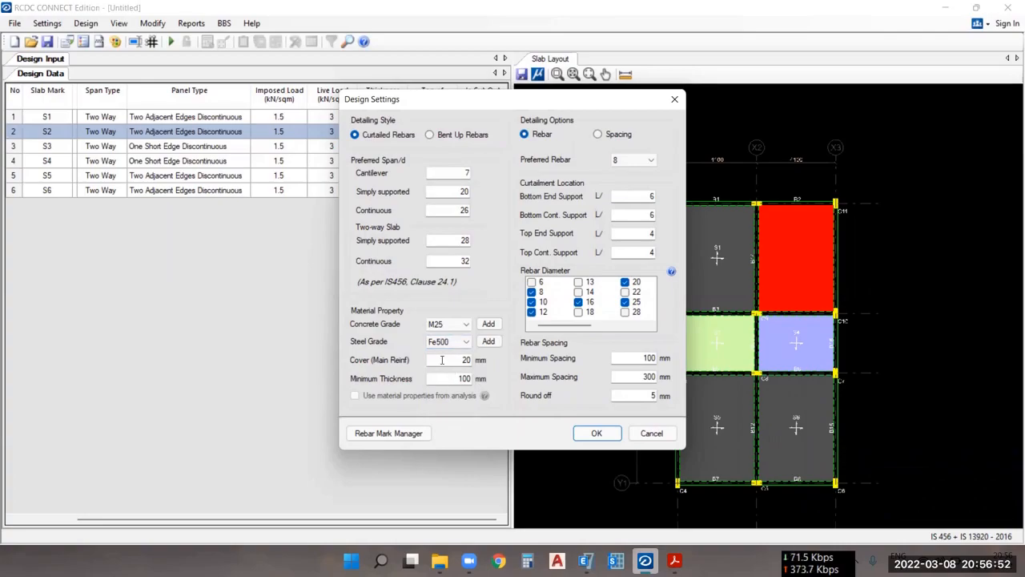
- Set the main reinforcement cover to 15 mm and the minimum slab thickness to 125 mm
{"action": "double_click", "coordinate": [471, 363]}
{"action": "left_click_drag", "start_coordinate": [456, 363], "coordinate": [476, 365]}
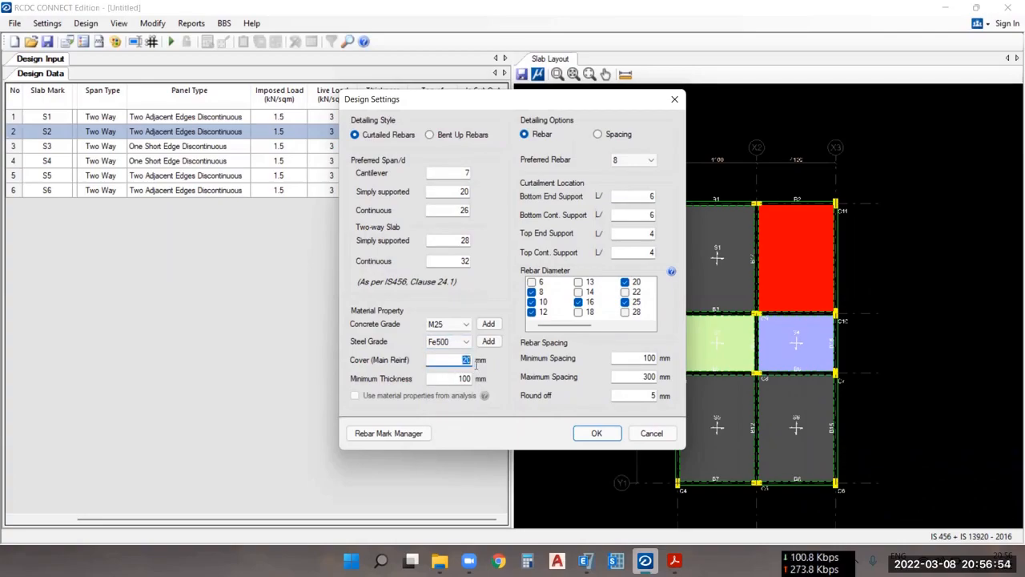
{"action": "type", "text": "15"}
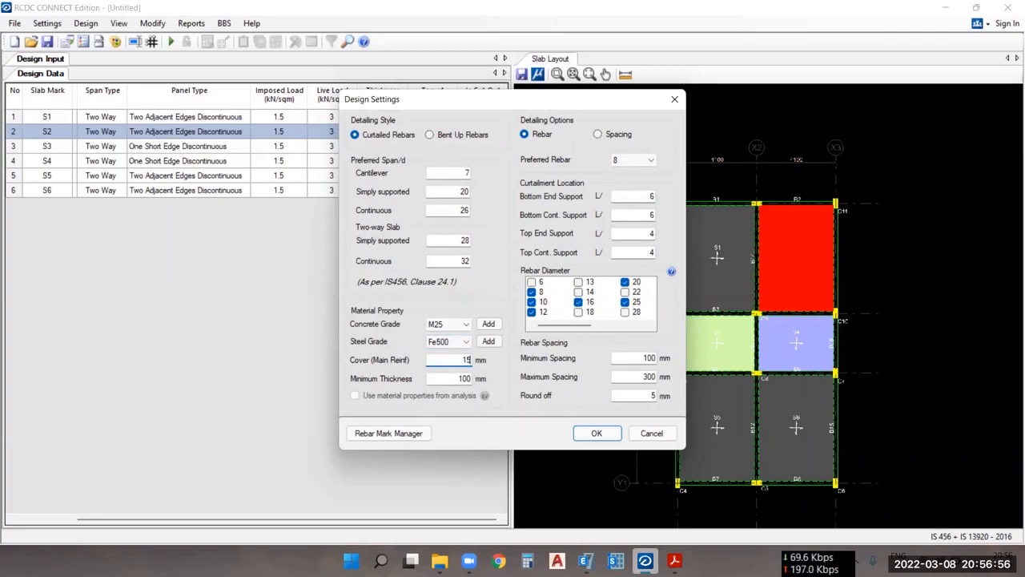
{"action": "double_click", "coordinate": [446, 379]}
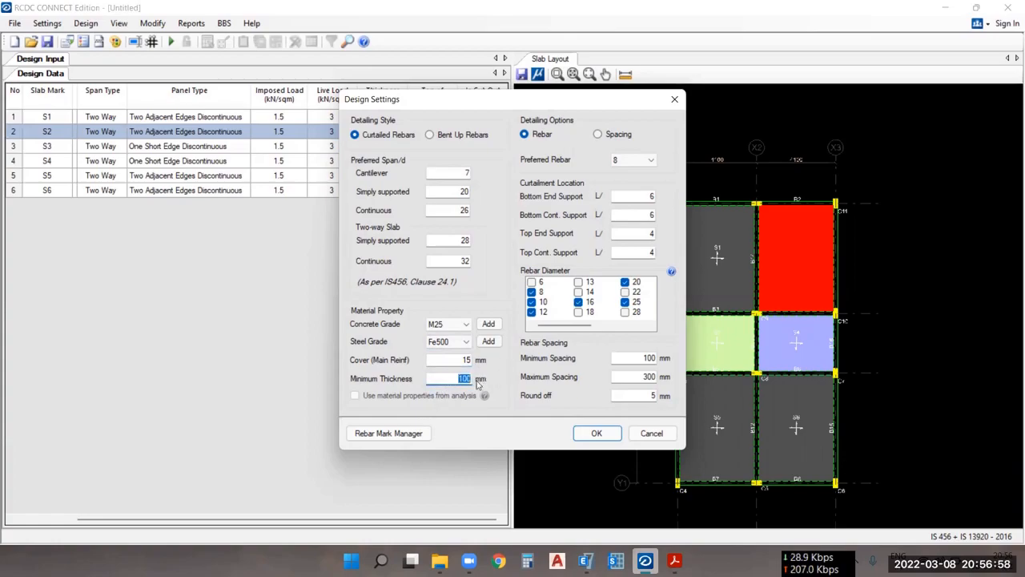
{"action": "type", "text": "125"}
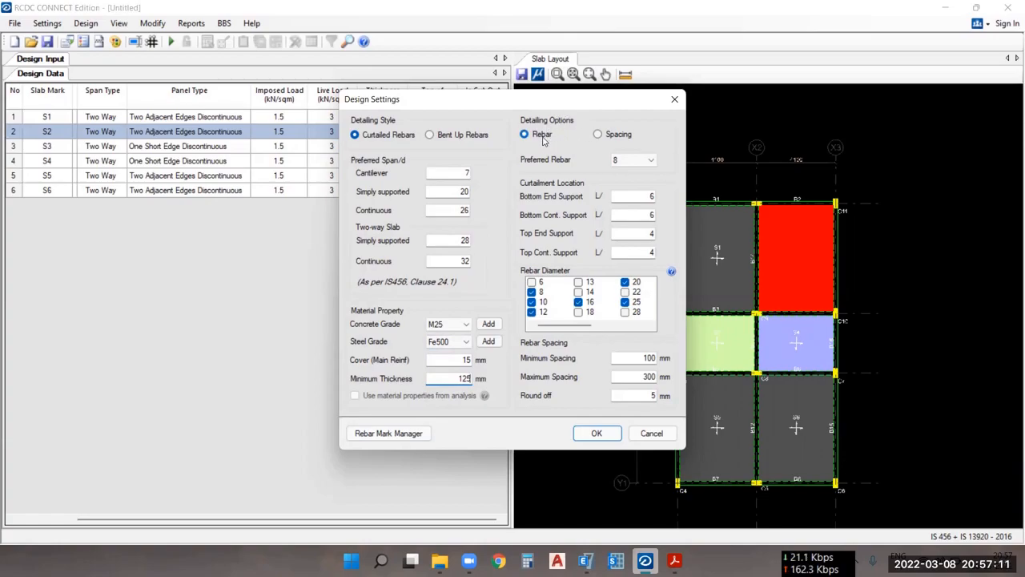
- Try spacing-based detailing with a preferred rebar spacing of 200 mm
{"action": "left_click", "coordinate": [608, 136]}
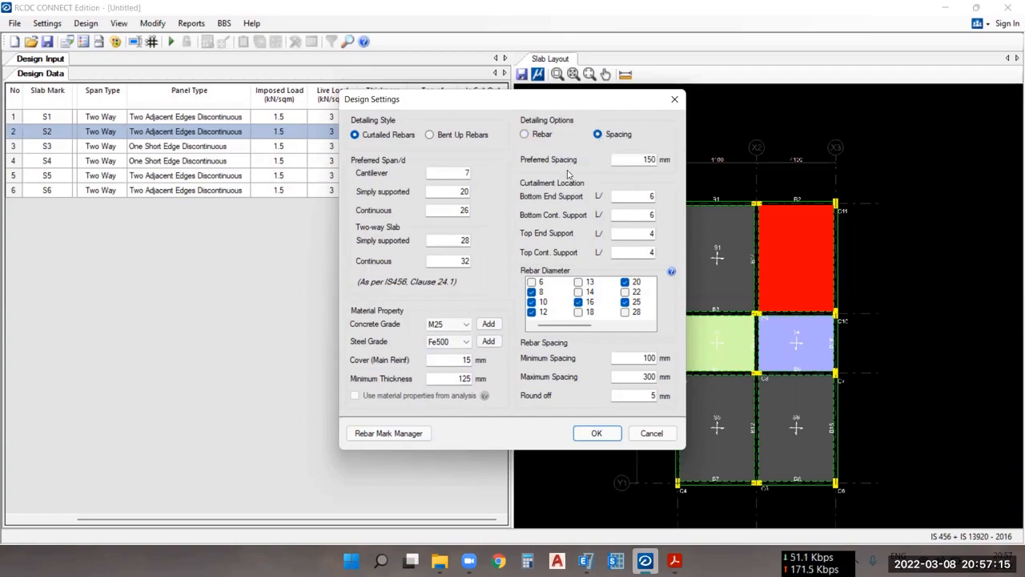
{"action": "left_click", "coordinate": [637, 160]}
{"action": "left_click_drag", "start_coordinate": [638, 160], "coordinate": [673, 162]}
{"action": "type", "text": "200"}
{"action": "left_click_drag", "start_coordinate": [643, 159], "coordinate": [668, 159]}
- Base the slab detailing on rebar diameter, with 8 as the preferred rebar
{"action": "left_click", "coordinate": [544, 135]}
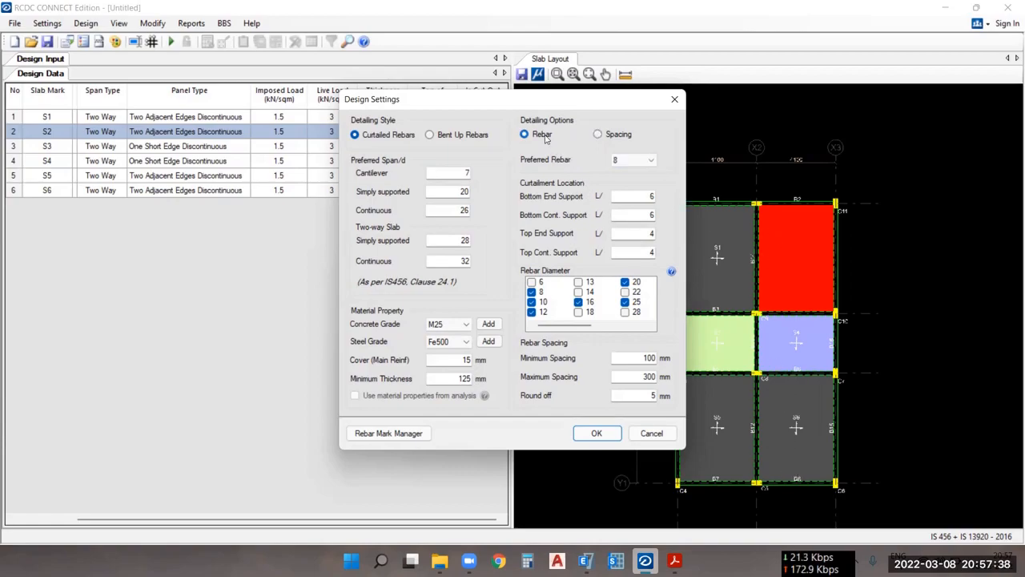
{"action": "left_click", "coordinate": [631, 160]}
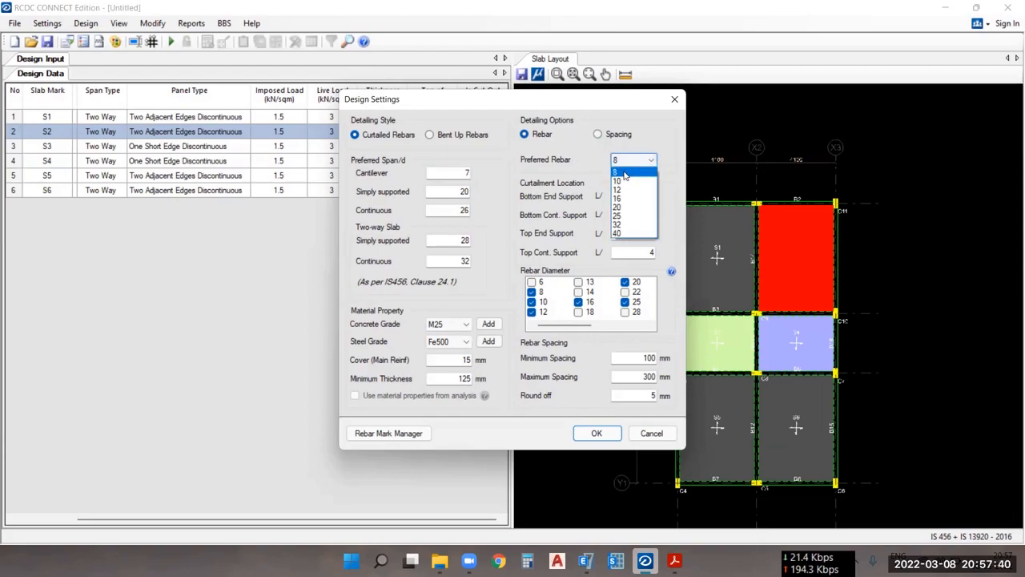
{"action": "left_click", "coordinate": [626, 174]}
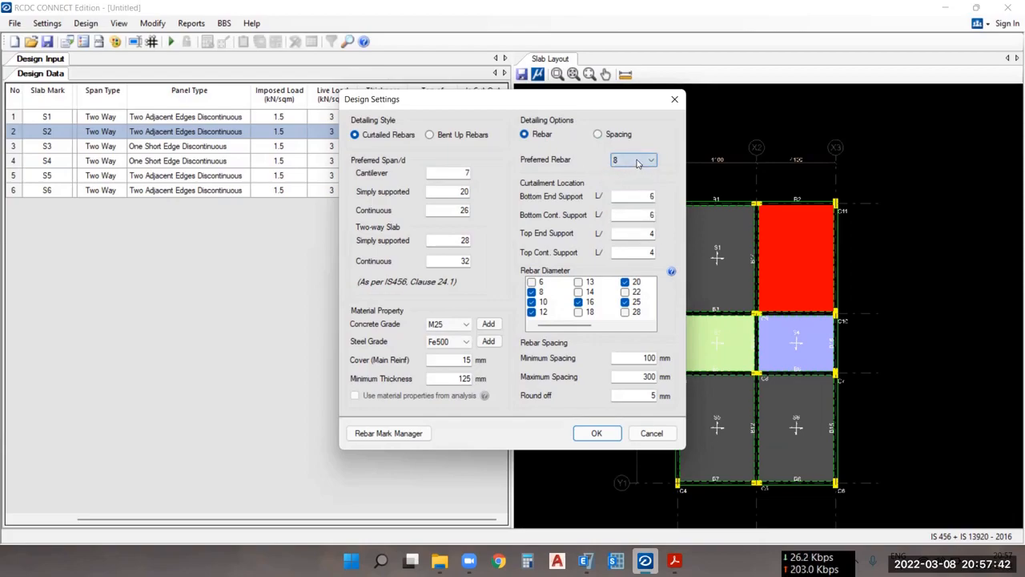
{"action": "left_click", "coordinate": [640, 164]}
{"action": "left_click", "coordinate": [632, 163]}
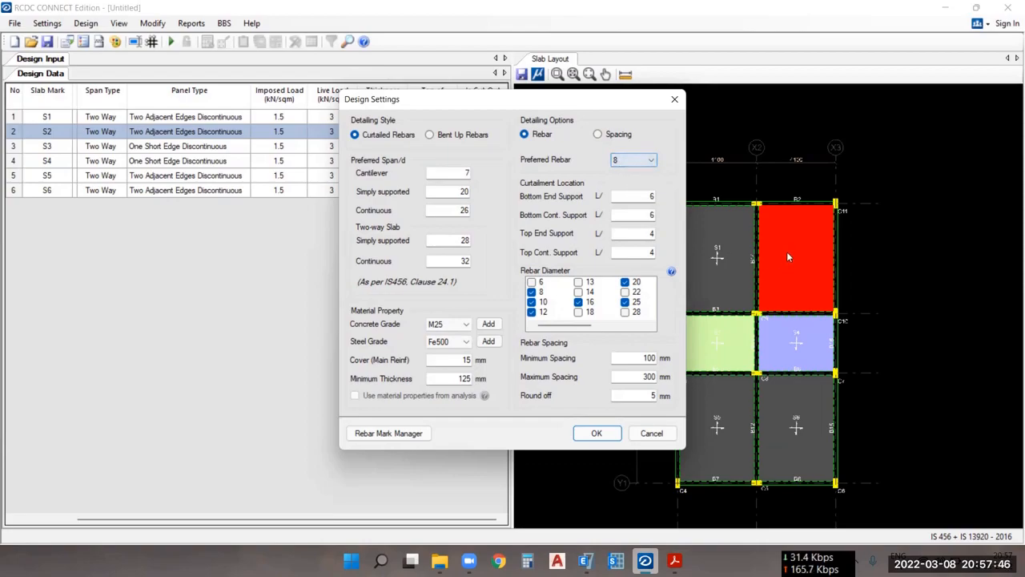
{"action": "left_click", "coordinate": [623, 165]}
{"action": "left_click", "coordinate": [625, 166]}
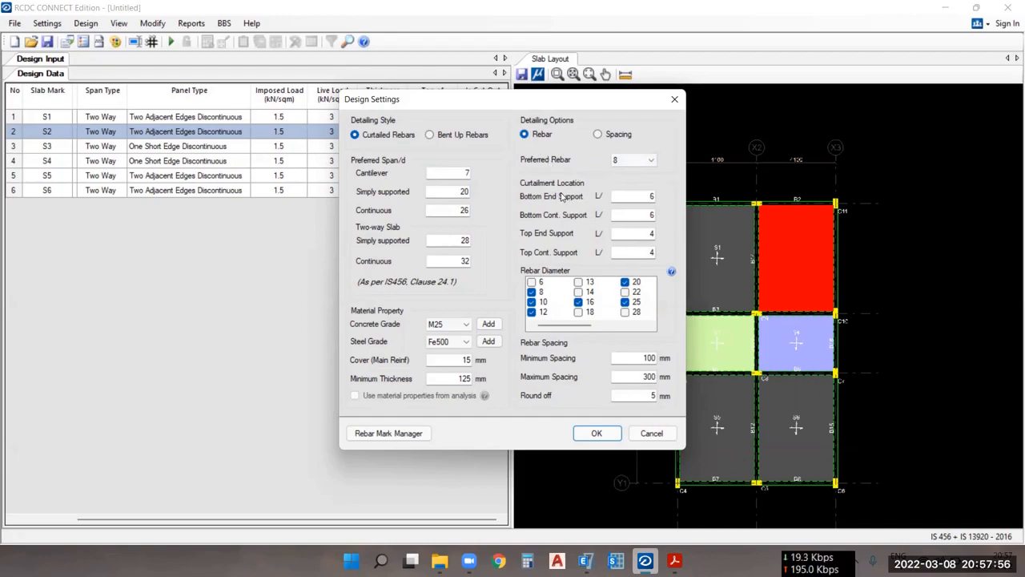
- Set the rebar spacing round-off to 25 mm and accept the design settings
{"action": "left_click", "coordinate": [630, 214]}
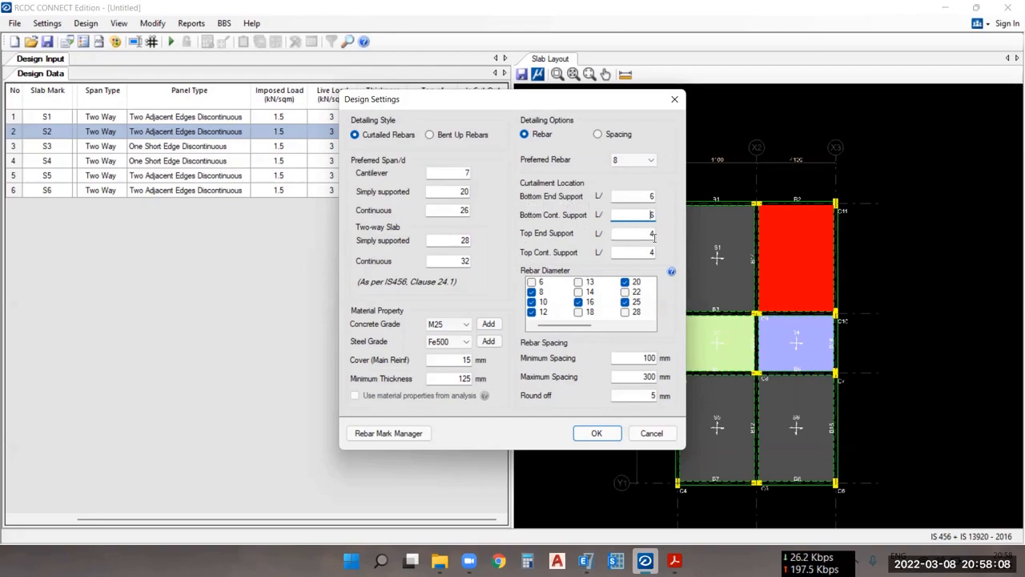
{"action": "left_click", "coordinate": [627, 252]}
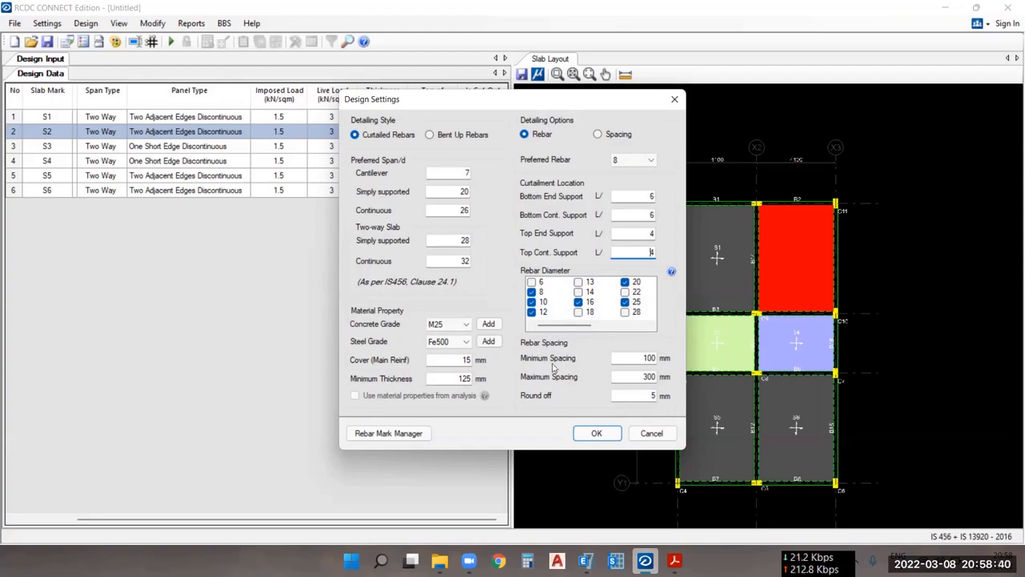
{"action": "left_click", "coordinate": [643, 358]}
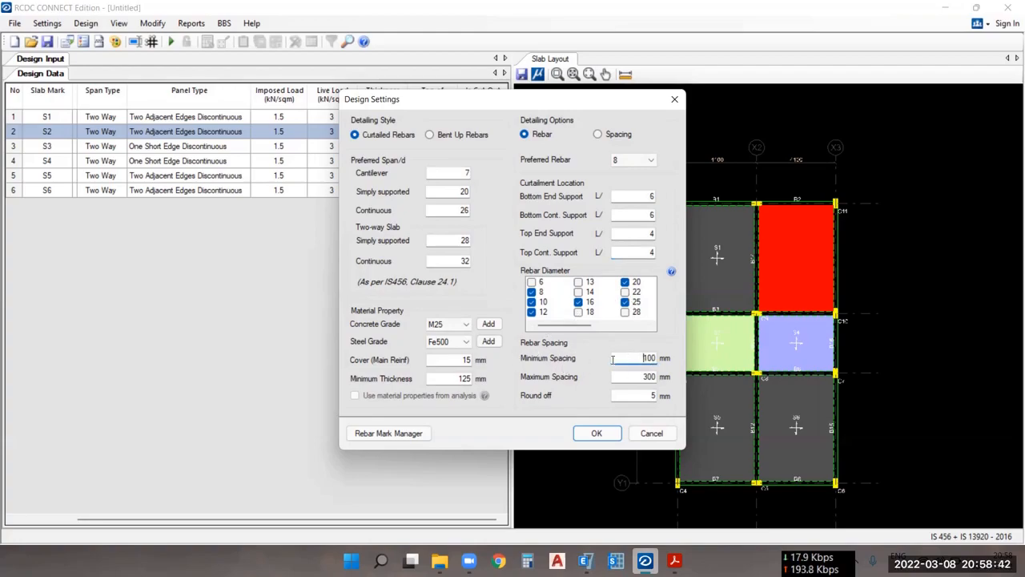
{"action": "left_click", "coordinate": [628, 377]}
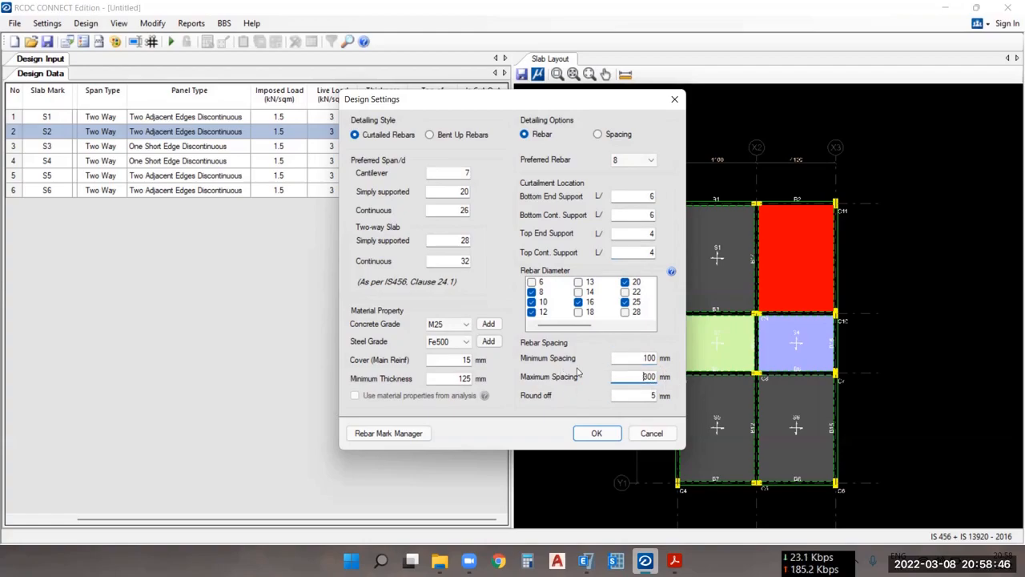
{"action": "left_click", "coordinate": [636, 396]}
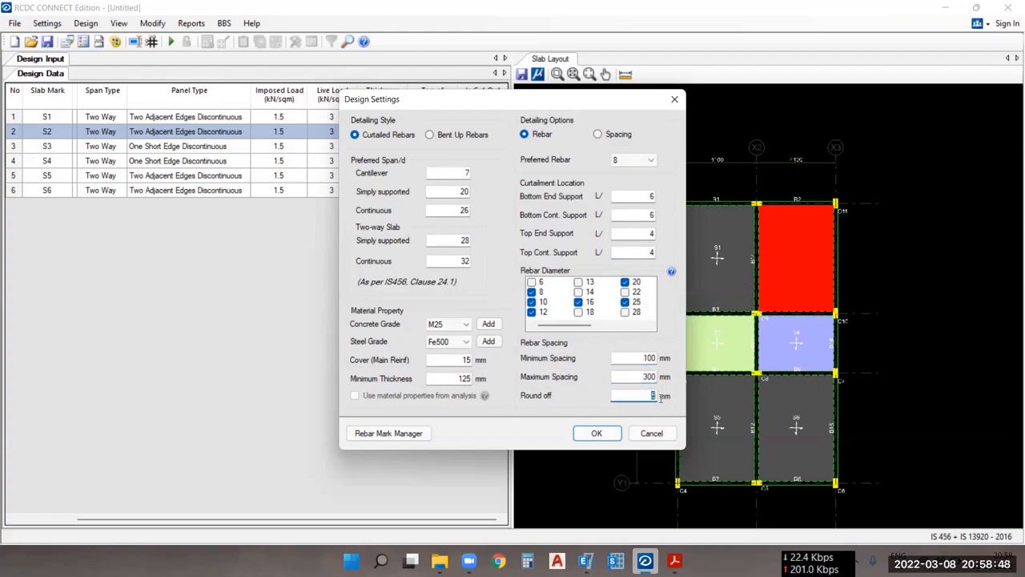
{"action": "type", "text": "25"}
{"action": "left_click", "coordinate": [596, 433]}
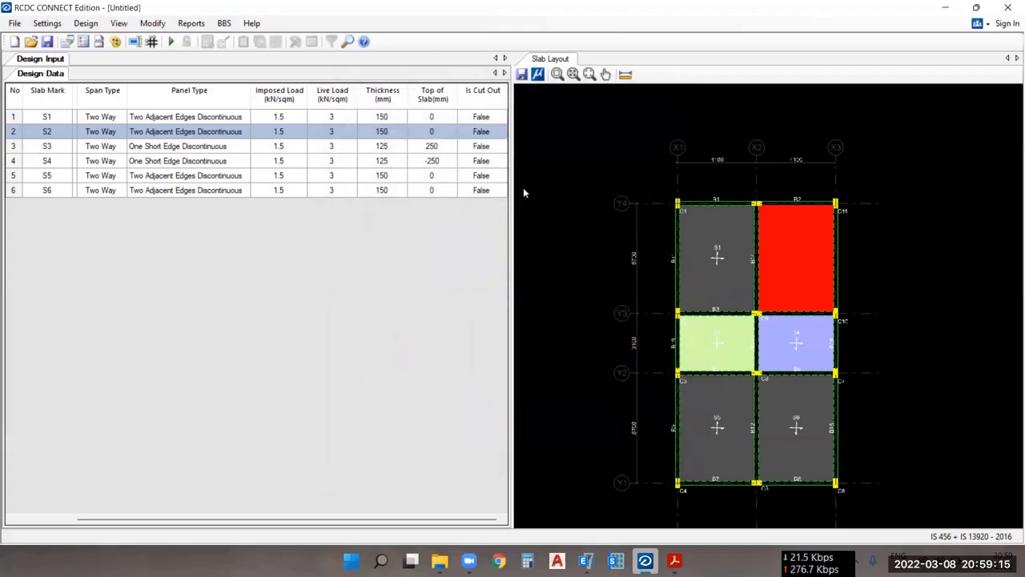
- Run Auto Design on the slabs, re-evaluating their continuity
{"action": "left_click", "coordinate": [86, 24]}
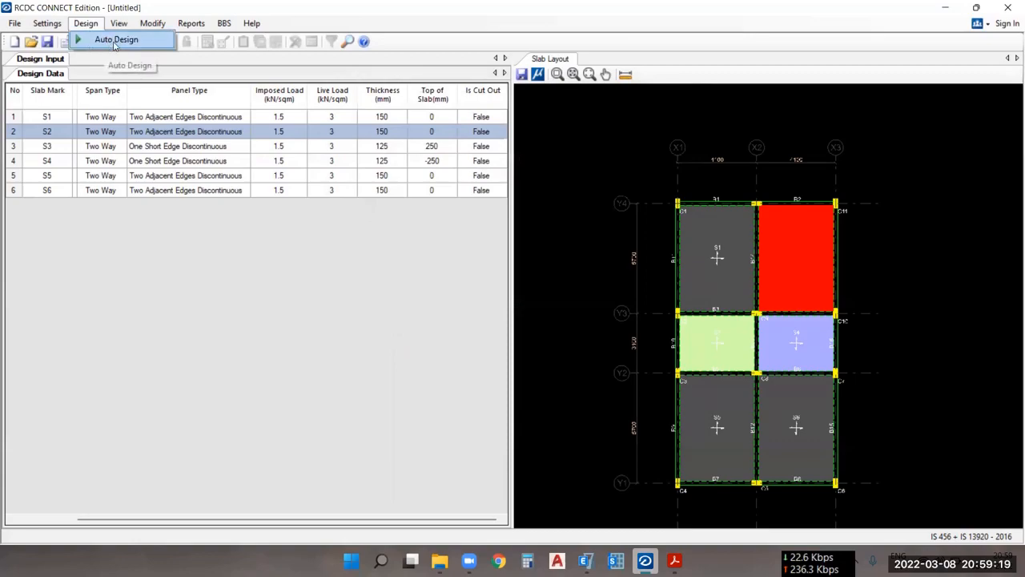
{"action": "left_click", "coordinate": [222, 272]}
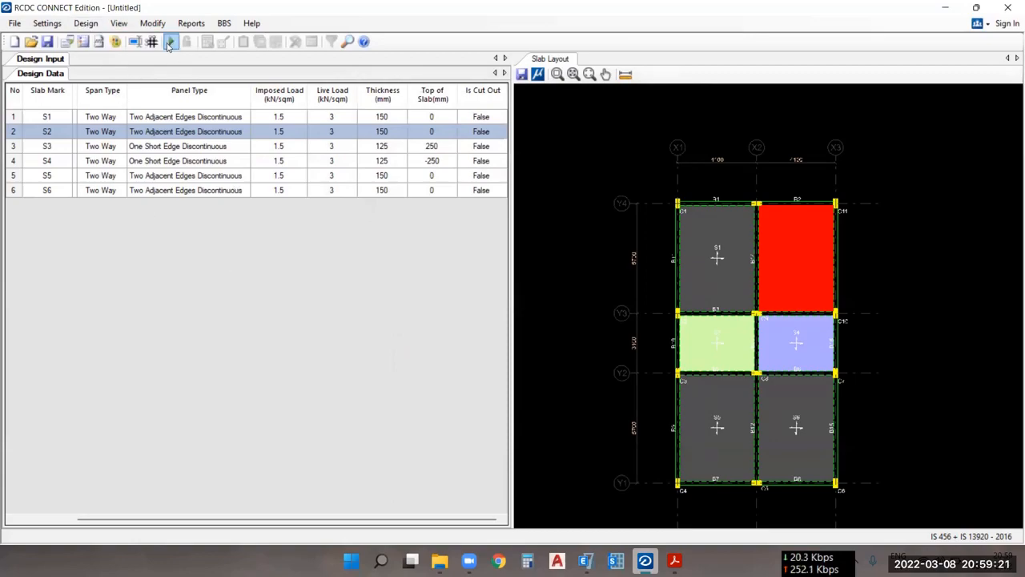
{"action": "left_click", "coordinate": [170, 42]}
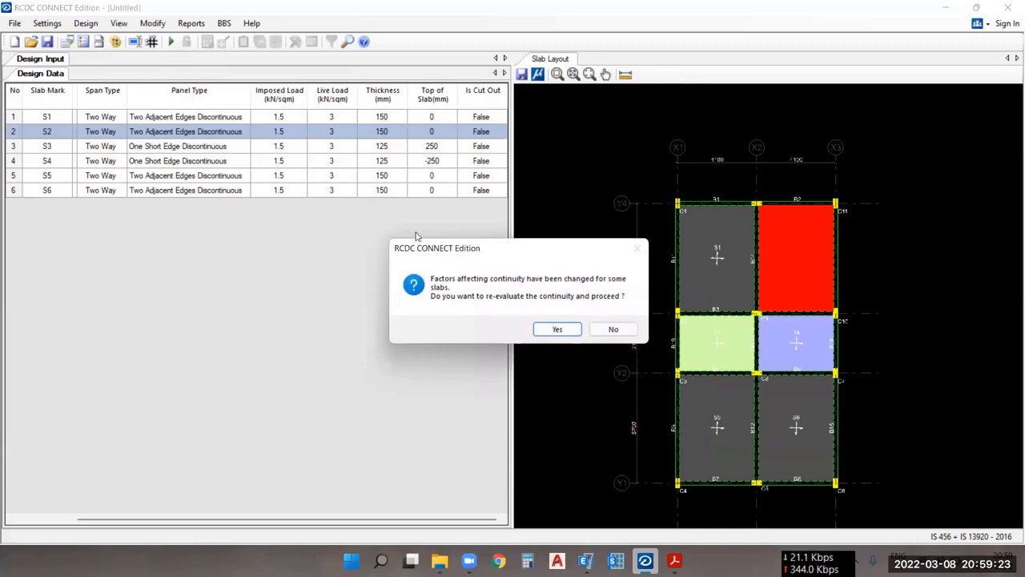
{"action": "left_click", "coordinate": [560, 330]}
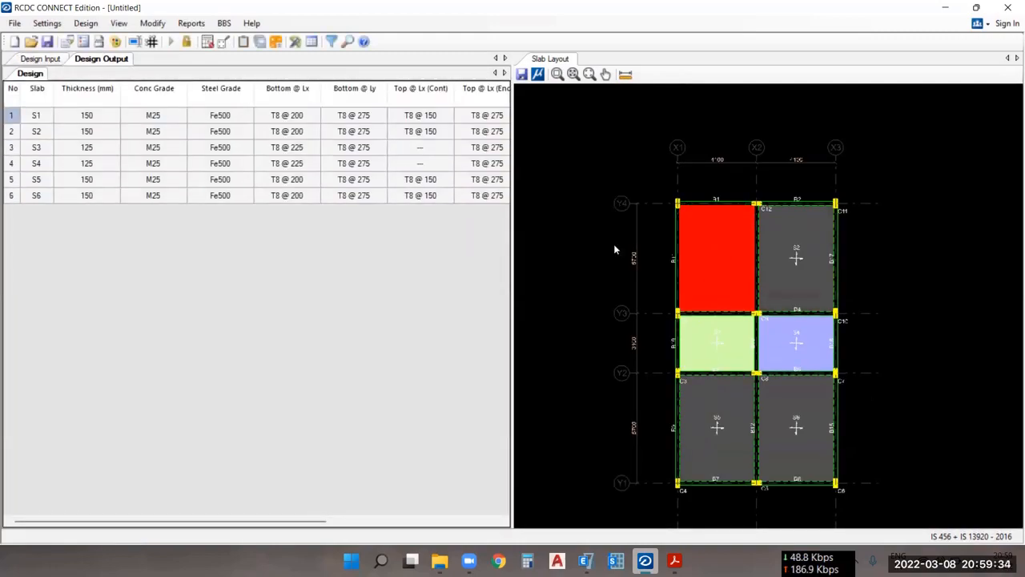
- Examine slab S1's design output: thickness, concrete and steel grades, and bottom and top reinforcement
{"action": "left_click", "coordinate": [36, 116]}
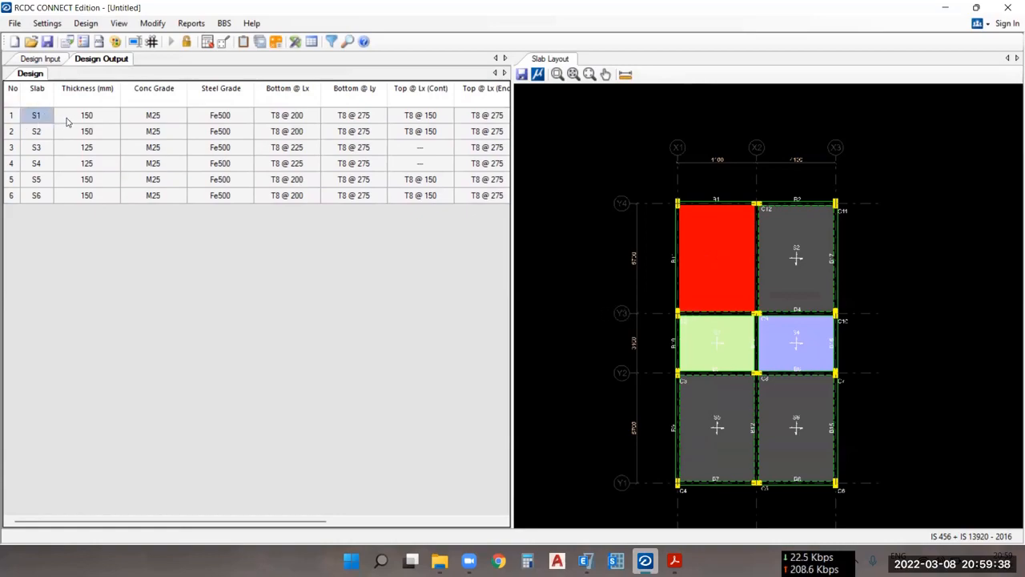
{"action": "left_click", "coordinate": [95, 119]}
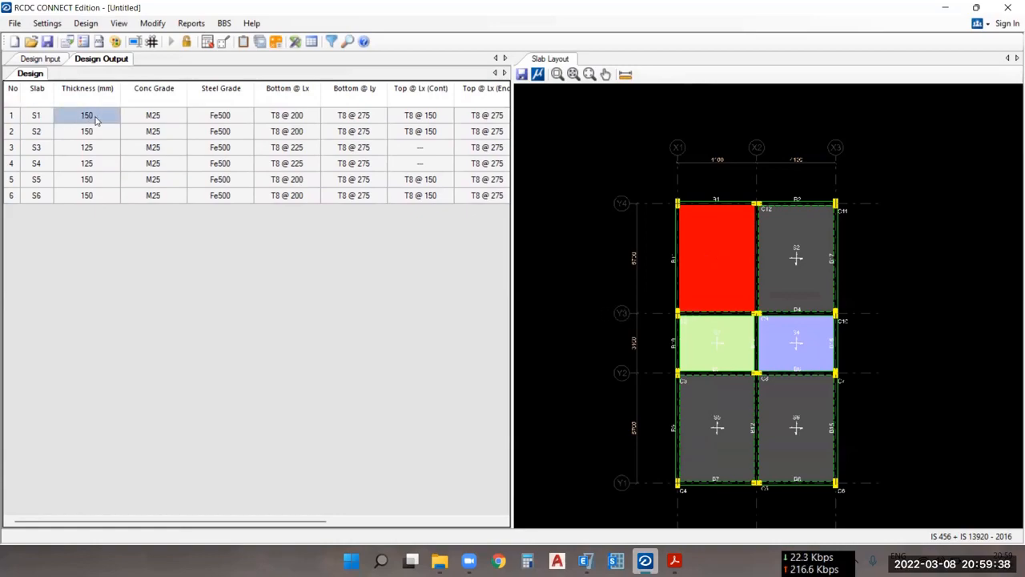
{"action": "left_click", "coordinate": [160, 117]}
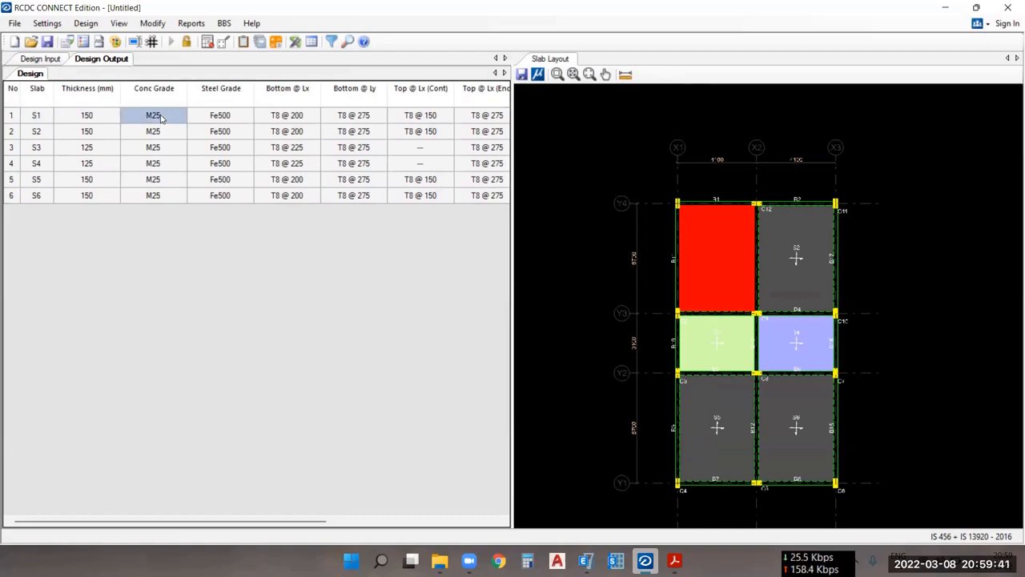
{"action": "left_click", "coordinate": [222, 117]}
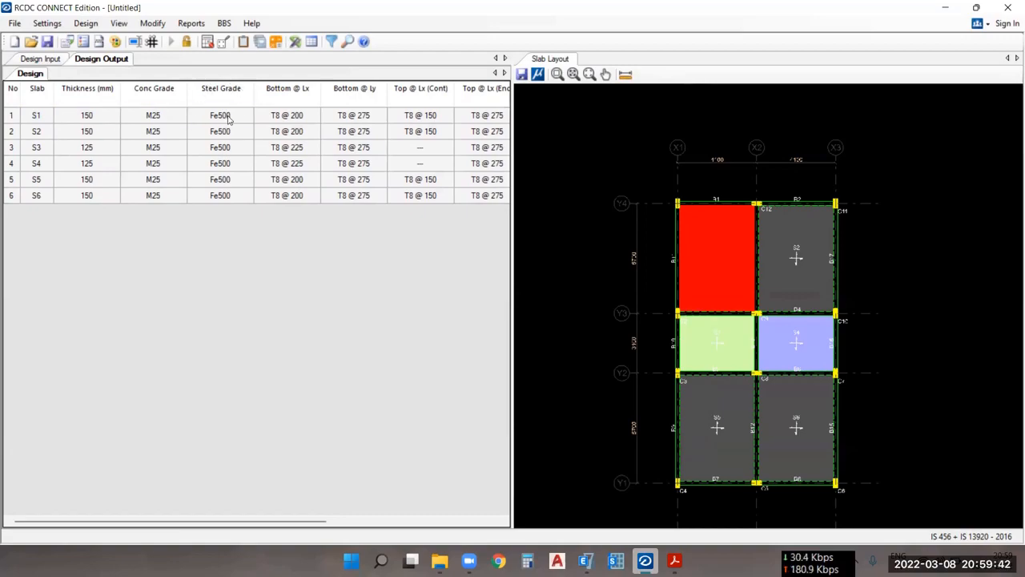
{"action": "left_click", "coordinate": [308, 118]}
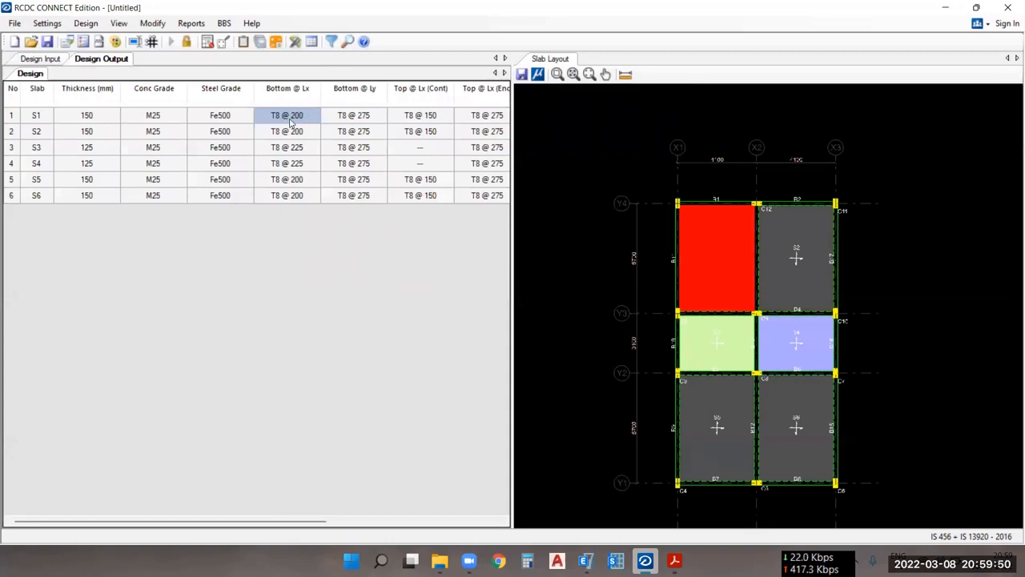
{"action": "left_click", "coordinate": [379, 120]}
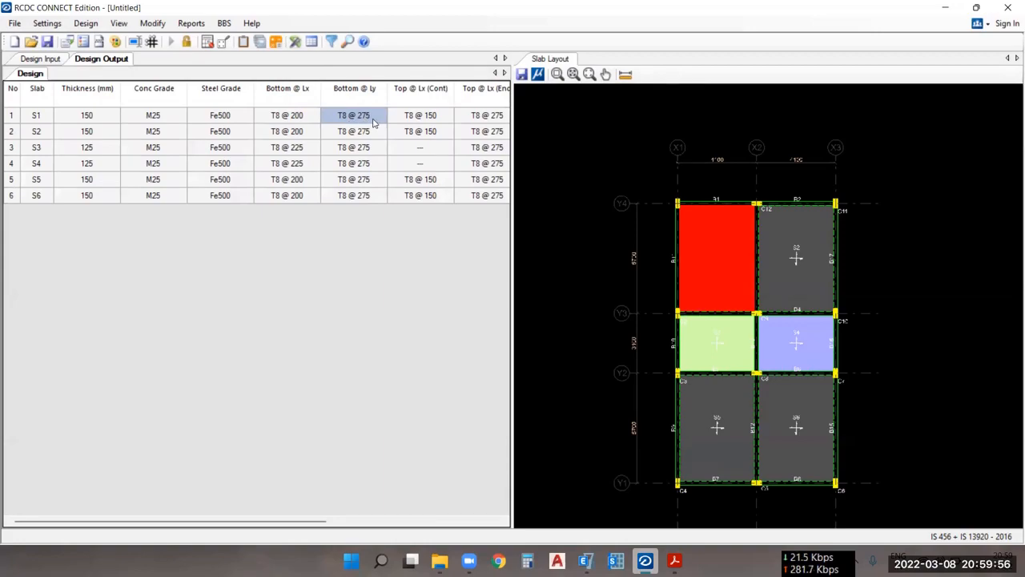
{"action": "left_click", "coordinate": [430, 120]}
{"action": "left_click", "coordinate": [484, 118]}
{"action": "left_click_drag", "start_coordinate": [297, 521], "coordinate": [551, 543]}
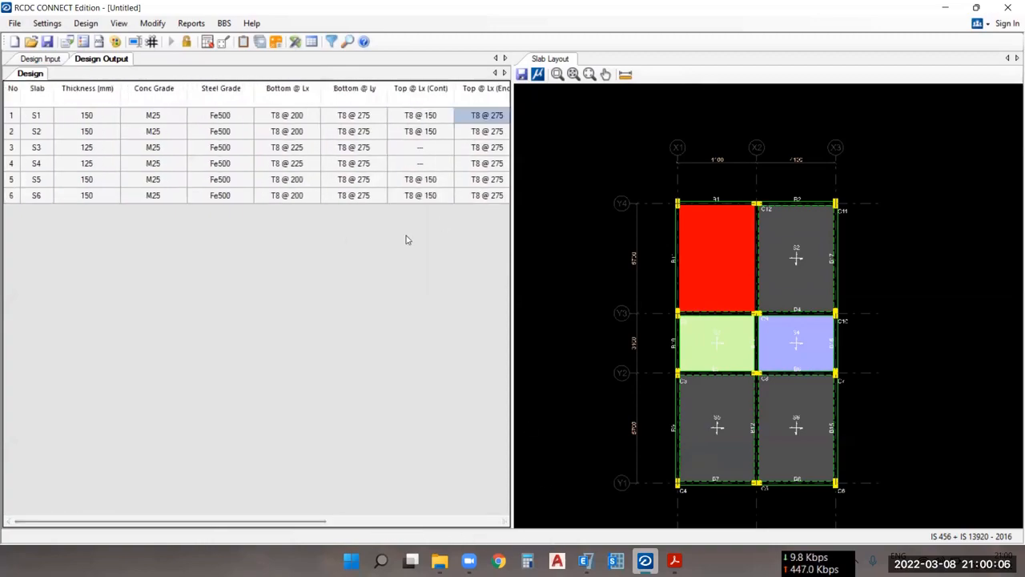
- Compare the top-of-slab levels of S3 and S4 in the design input with their remarks in the design output
{"action": "left_click", "coordinate": [36, 148]}
{"action": "left_click", "coordinate": [37, 163]}
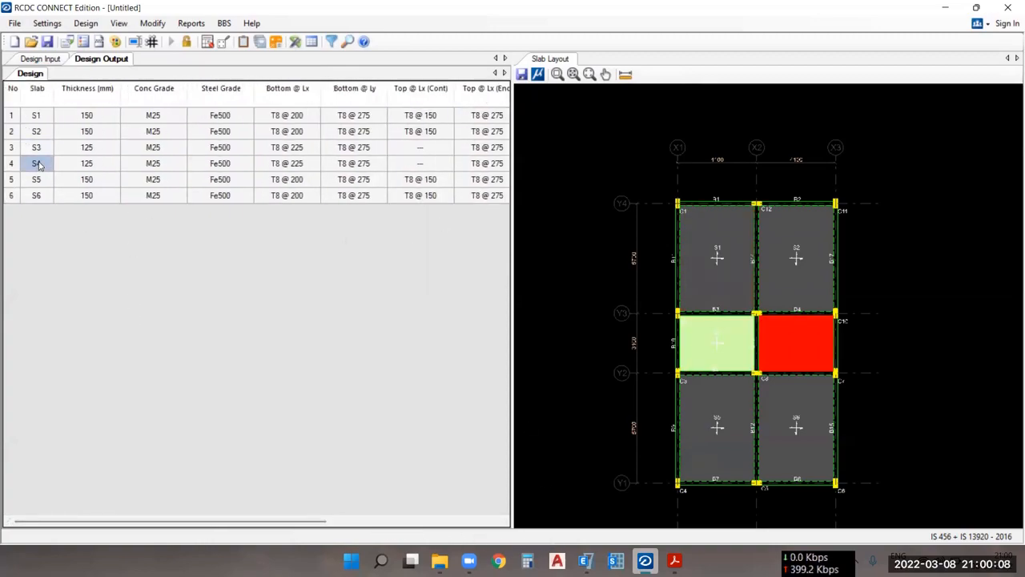
{"action": "left_click_drag", "start_coordinate": [325, 520], "coordinate": [490, 535]}
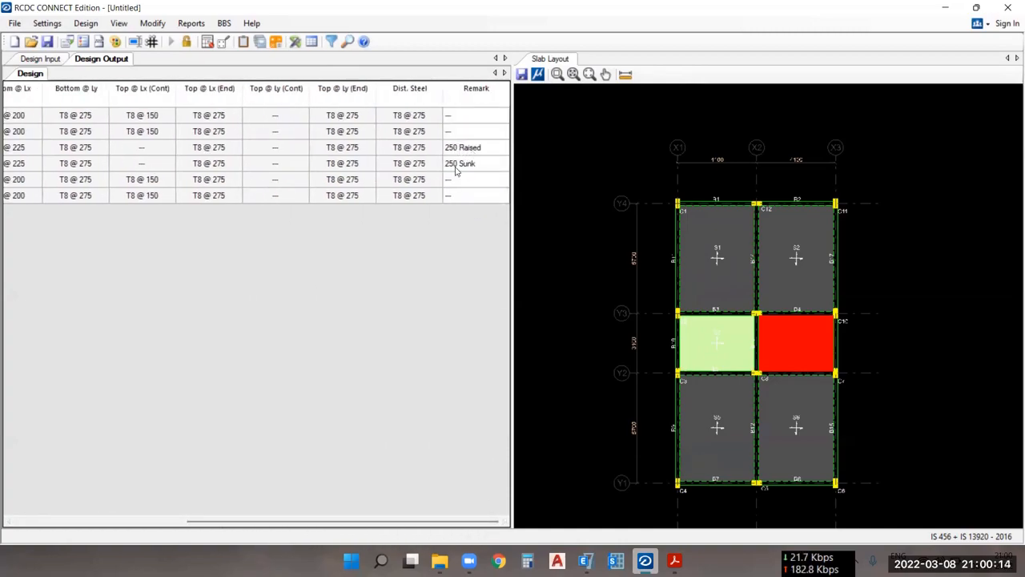
{"action": "left_click", "coordinate": [48, 60]}
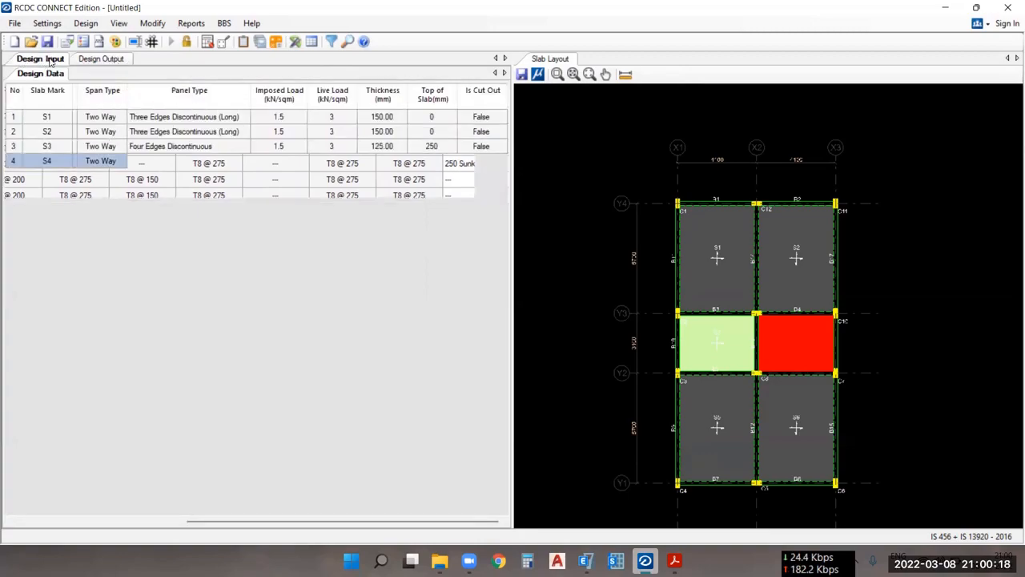
{"action": "left_click", "coordinate": [436, 148]}
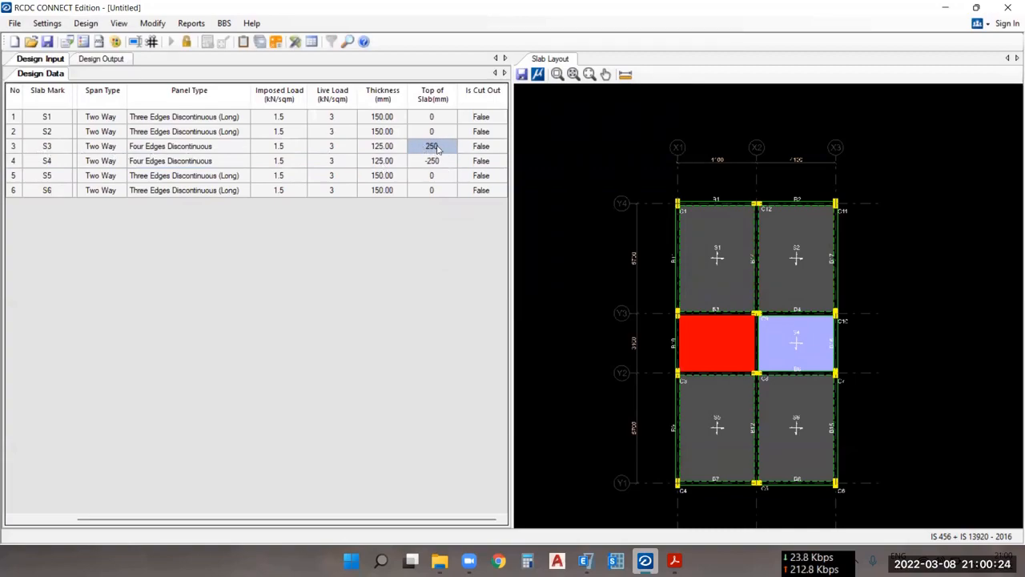
{"action": "left_click", "coordinate": [101, 59]}
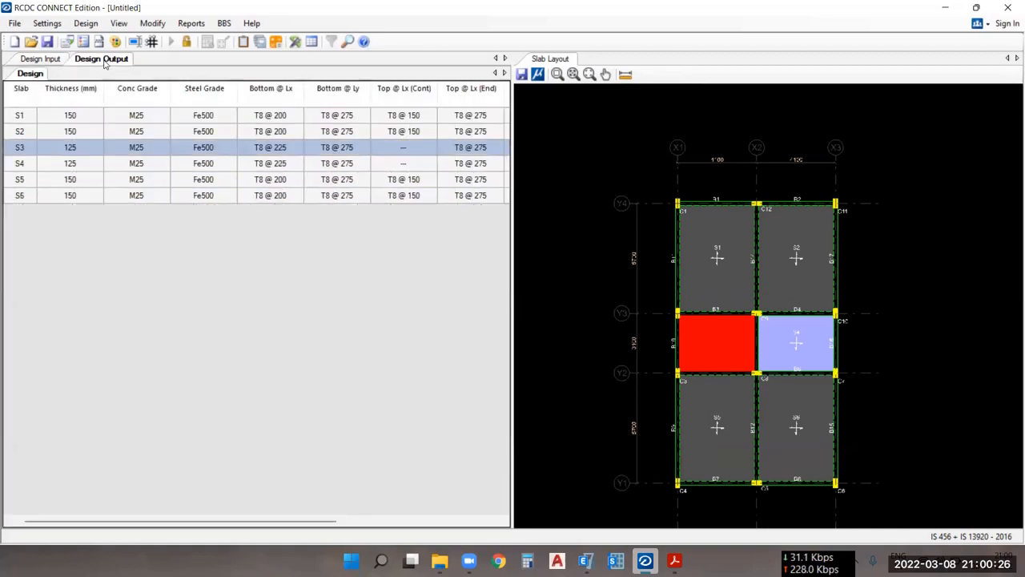
{"action": "left_click_drag", "start_coordinate": [292, 521], "coordinate": [496, 521]}
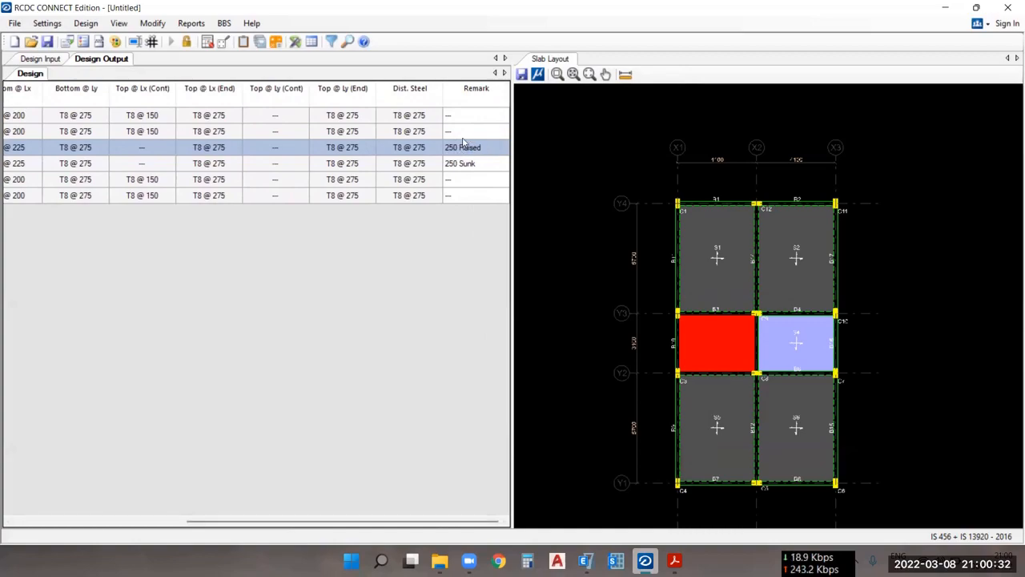
{"action": "left_click", "coordinate": [42, 60]}
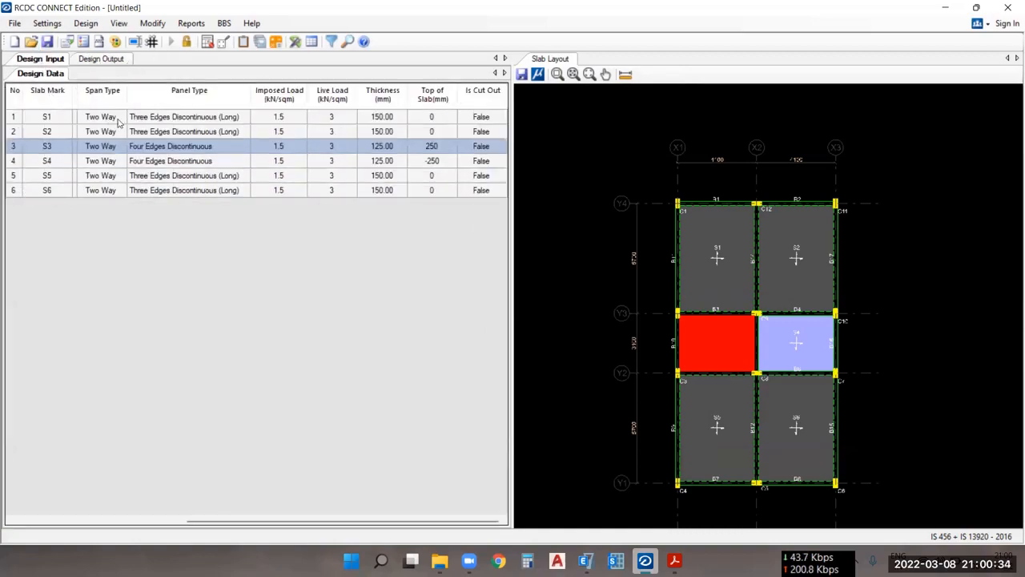
{"action": "left_click", "coordinate": [46, 160]}
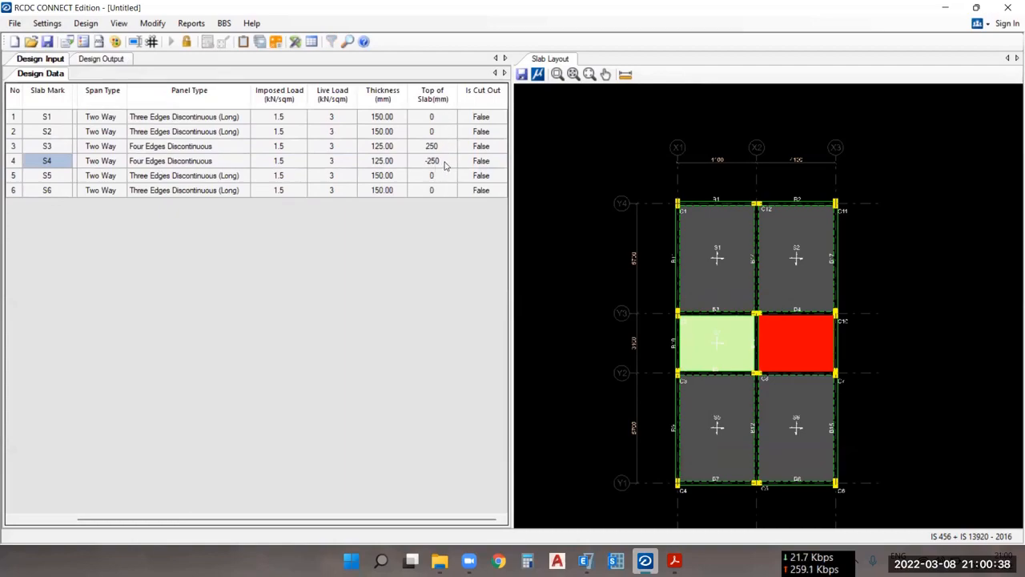
{"action": "left_click", "coordinate": [96, 61]}
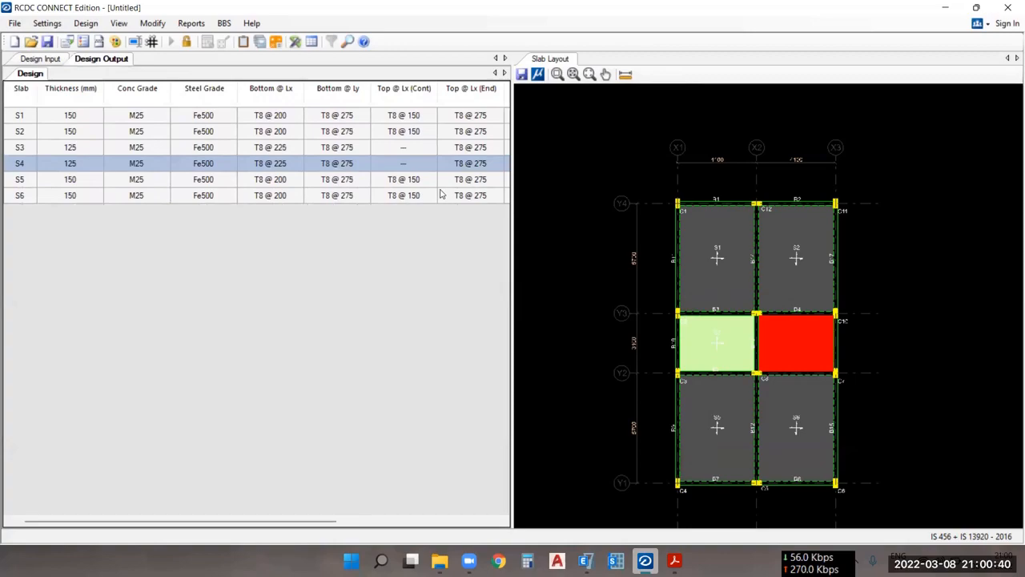
{"action": "left_click_drag", "start_coordinate": [318, 522], "coordinate": [501, 529]}
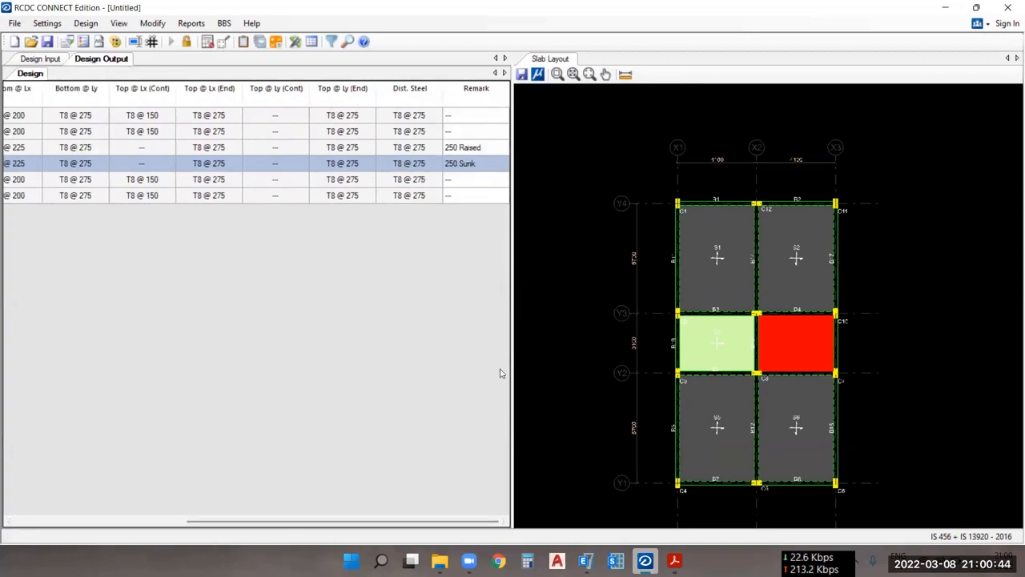
- Select slab S1 in the layout and generate the slab text schedule with similar slabs grouped
{"action": "left_click_drag", "start_coordinate": [428, 523], "coordinate": [201, 519]}
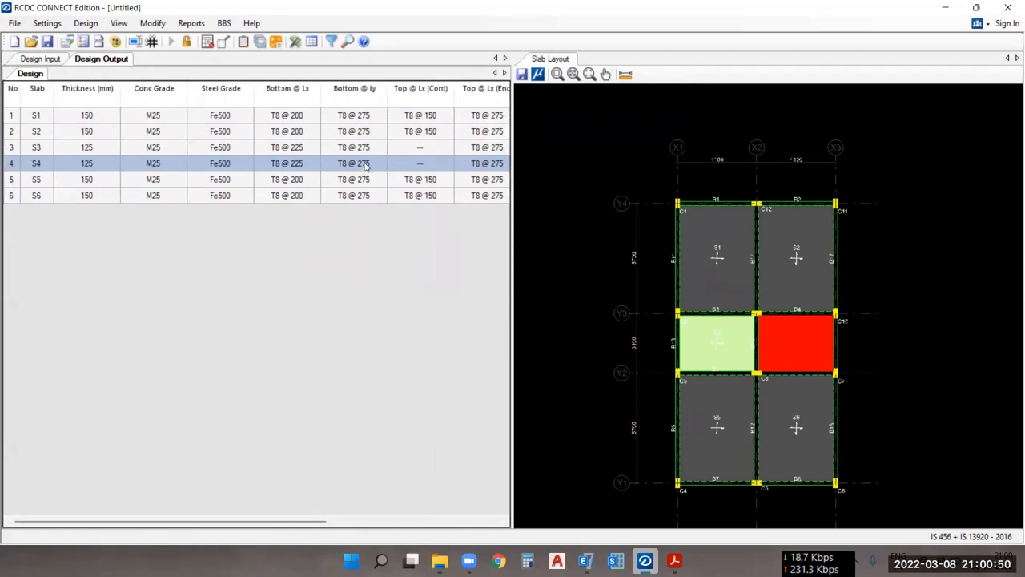
{"action": "left_click", "coordinate": [715, 222]}
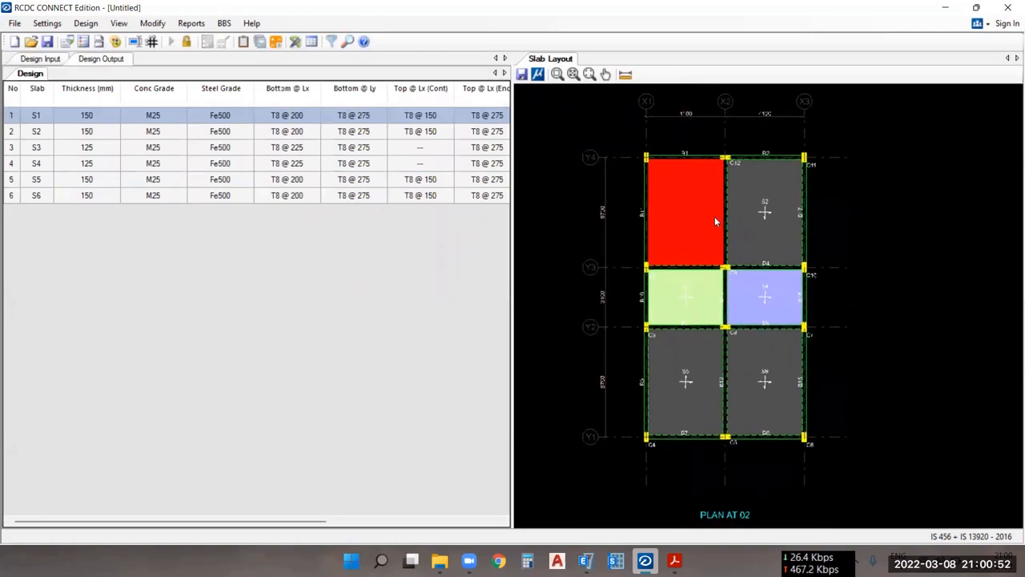
{"action": "left_click", "coordinate": [190, 23]}
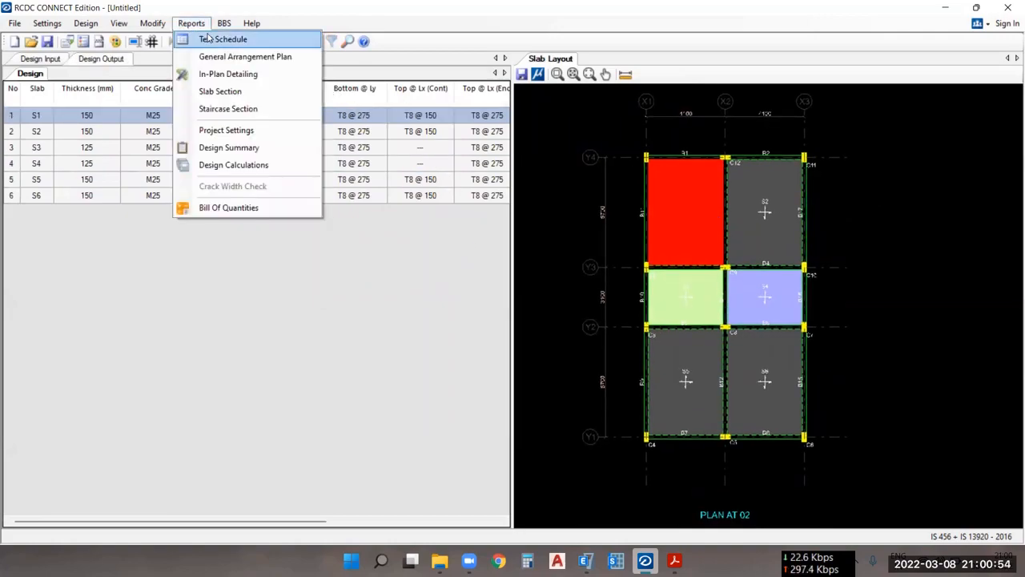
{"action": "left_click", "coordinate": [218, 40]}
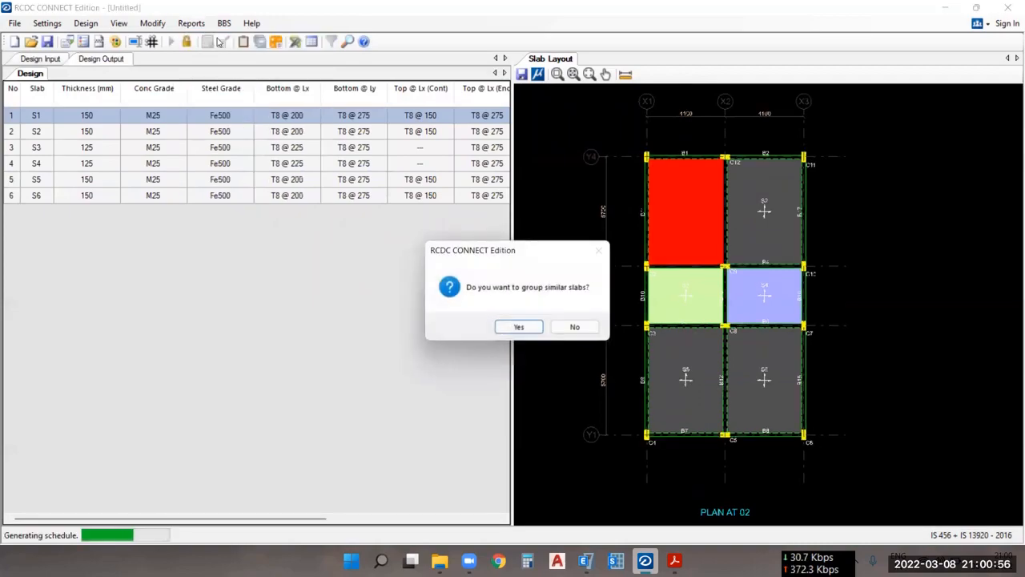
{"action": "left_click", "coordinate": [519, 326]}
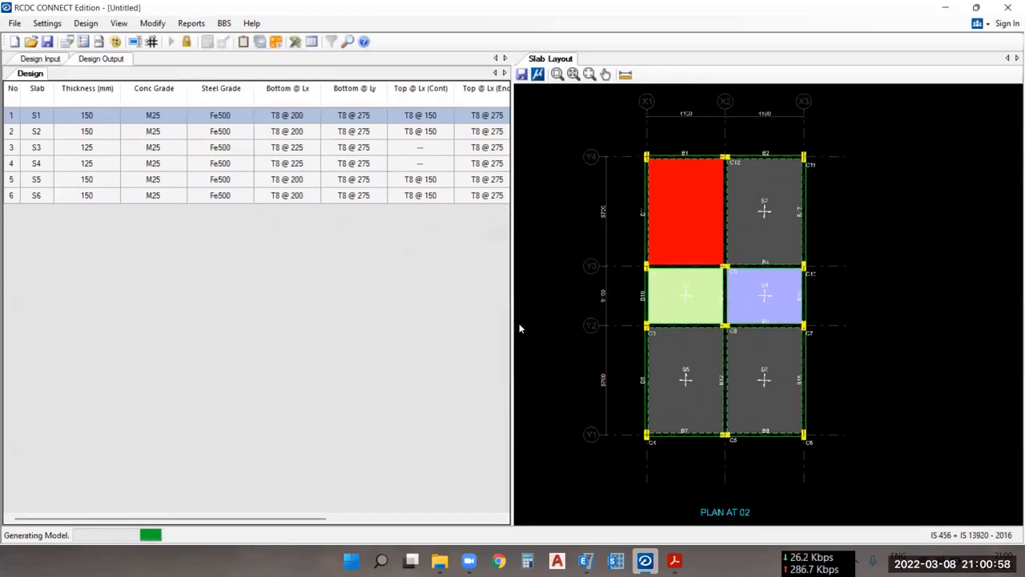
- Examine the slab schedule's grouped slab marks, thicknesses and bottom reinforcement along the short span
{"action": "scroll", "coordinate": [34, 339], "scroll_direction": "up", "scroll_amount": 8}
{"action": "middle_click_drag", "start_coordinate": [34, 338], "coordinate": [197, 286]}
{"action": "scroll", "coordinate": [190, 292], "scroll_direction": "down", "scroll_amount": 4}
{"action": "scroll", "coordinate": [188, 295], "scroll_direction": "down", "scroll_amount": 1}
{"action": "scroll", "coordinate": [228, 278], "scroll_direction": "up", "scroll_amount": 1}
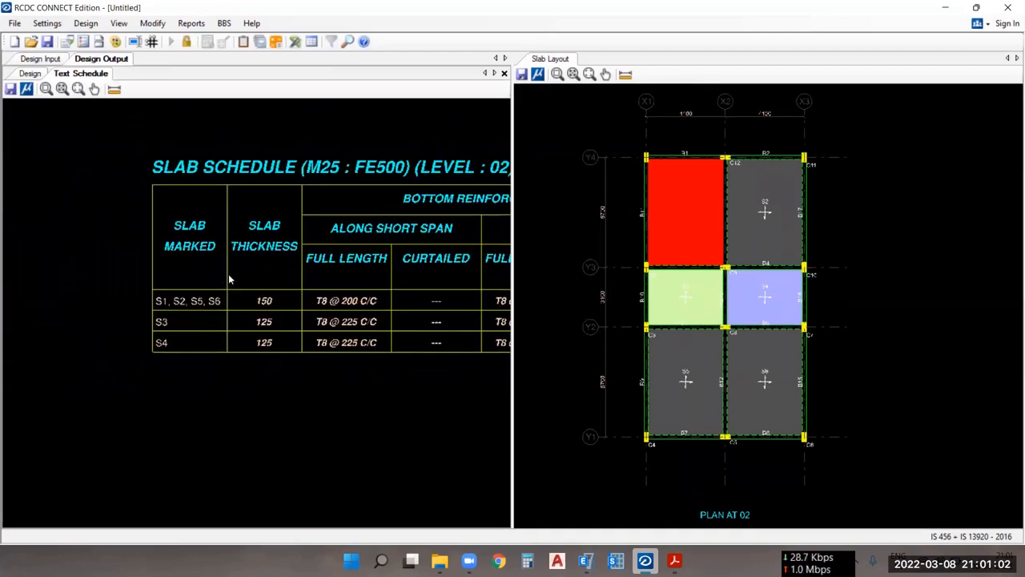
{"action": "scroll", "coordinate": [176, 312], "scroll_direction": "up", "scroll_amount": 1}
{"action": "middle_click_drag", "start_coordinate": [199, 300], "coordinate": [91, 335]}
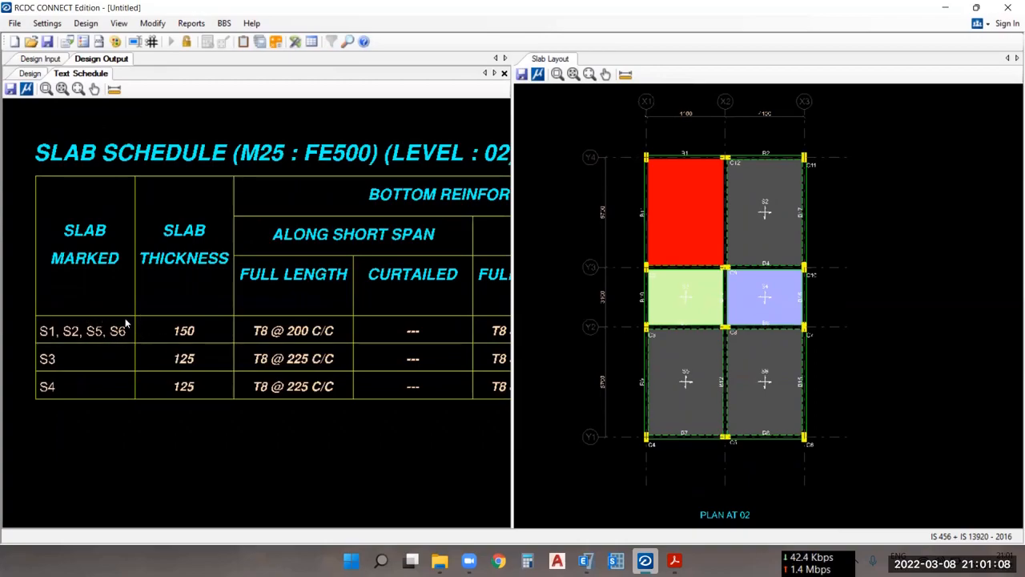
{"action": "scroll", "coordinate": [125, 322], "scroll_direction": "down", "scroll_amount": 2}
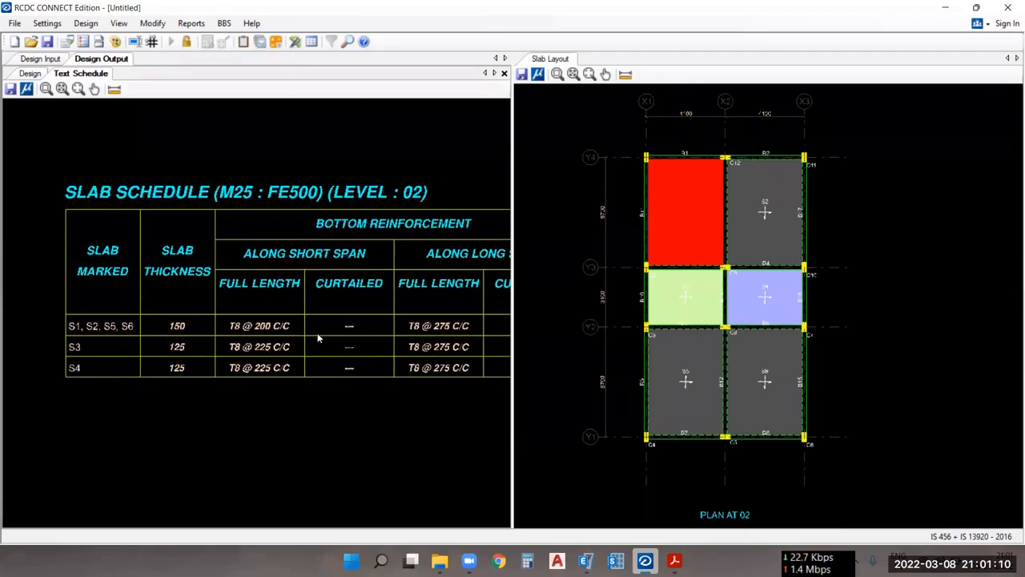
{"action": "middle_click_drag", "start_coordinate": [318, 338], "coordinate": [279, 334]}
{"action": "middle_click_drag", "start_coordinate": [155, 329], "coordinate": [260, 326]}
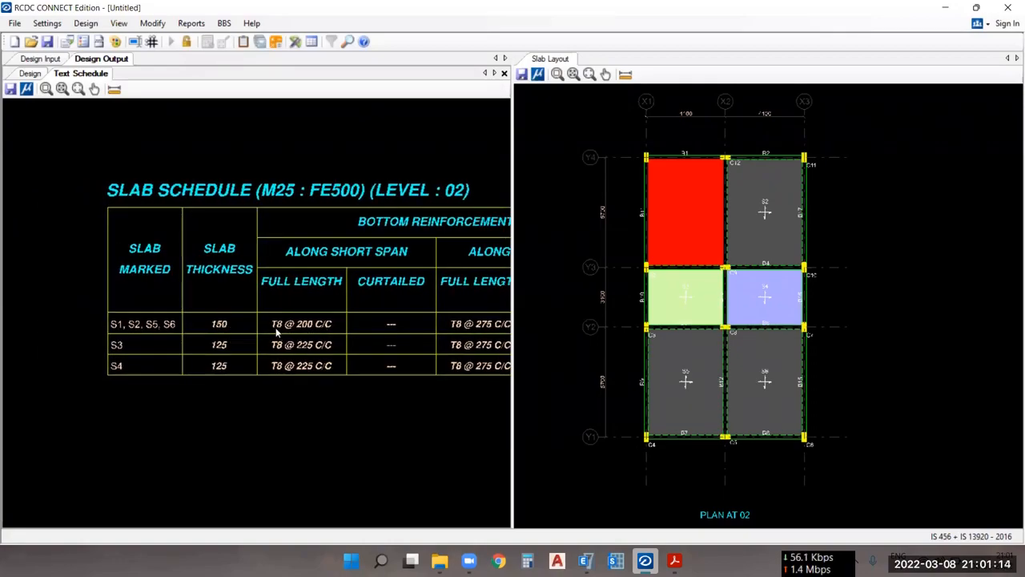
- Read the slab schedule's long-span bottom reinforcement, top reinforcement over supports, distribution steel and remarks
{"action": "middle_click_drag", "start_coordinate": [349, 330], "coordinate": [209, 316]}
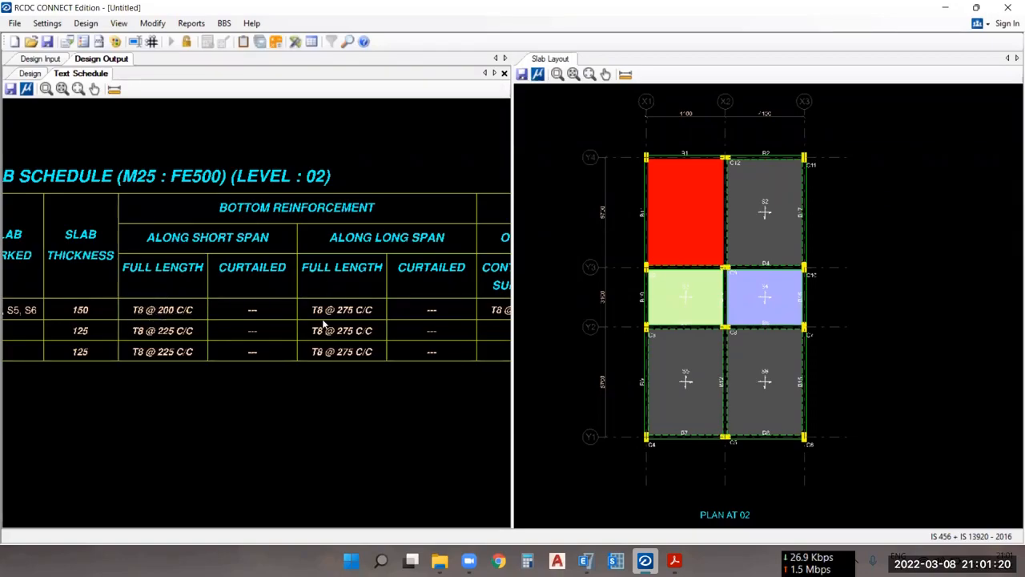
{"action": "middle_click_drag", "start_coordinate": [324, 325], "coordinate": [234, 274]}
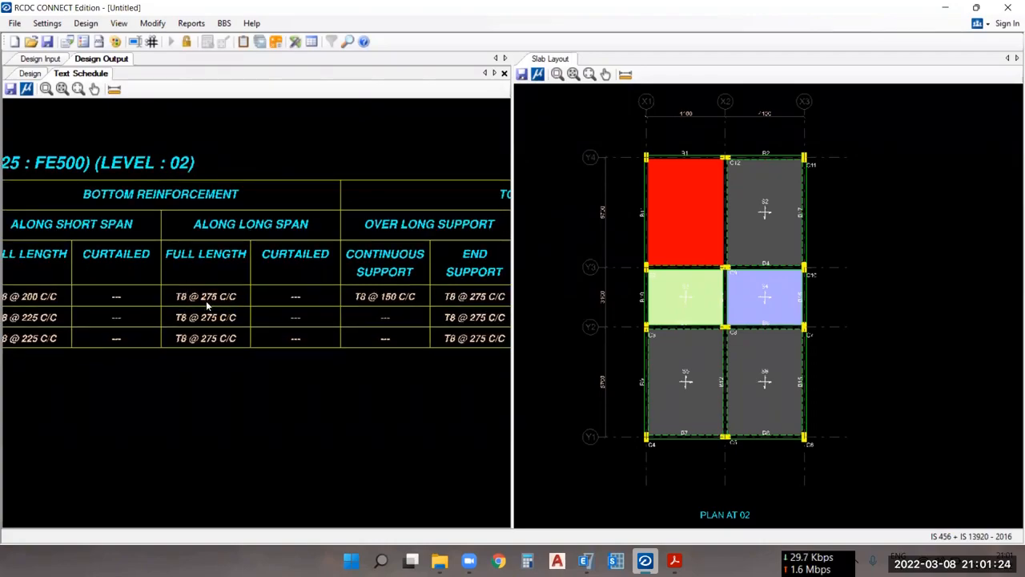
{"action": "middle_click_drag", "start_coordinate": [395, 307], "coordinate": [165, 287]}
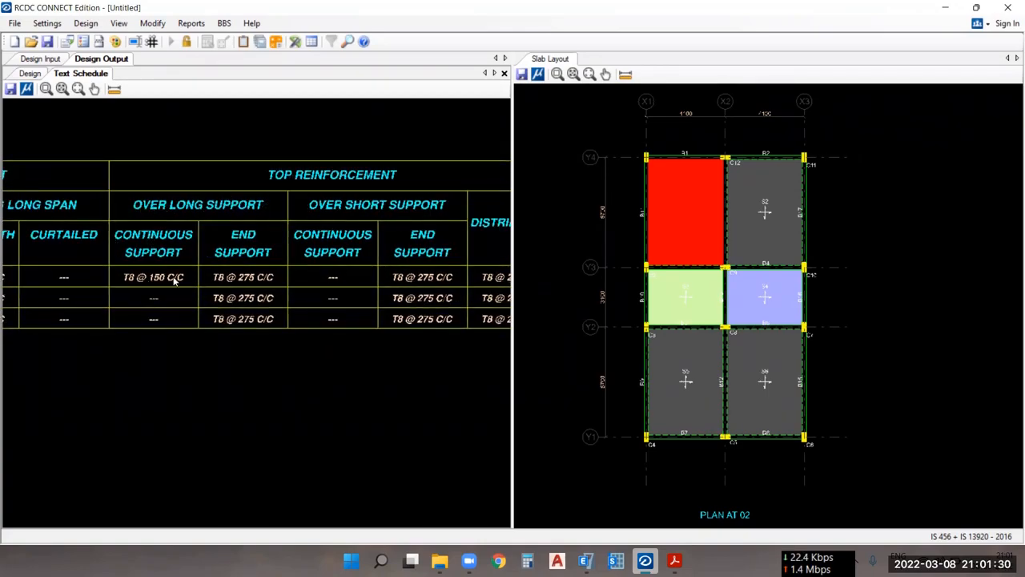
{"action": "middle_click_drag", "start_coordinate": [409, 286], "coordinate": [292, 277]}
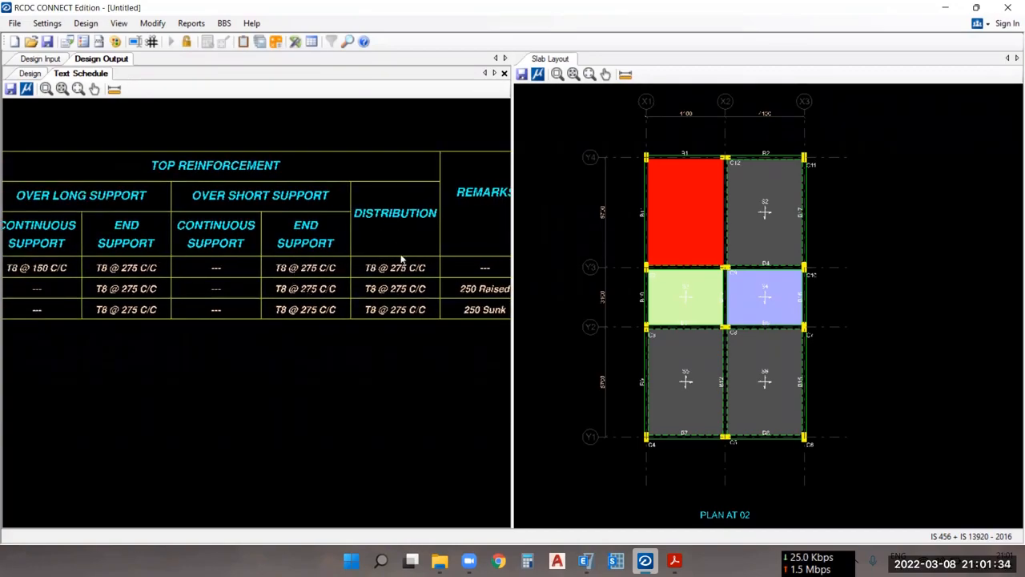
{"action": "scroll", "coordinate": [394, 272], "scroll_direction": "down", "scroll_amount": 3}
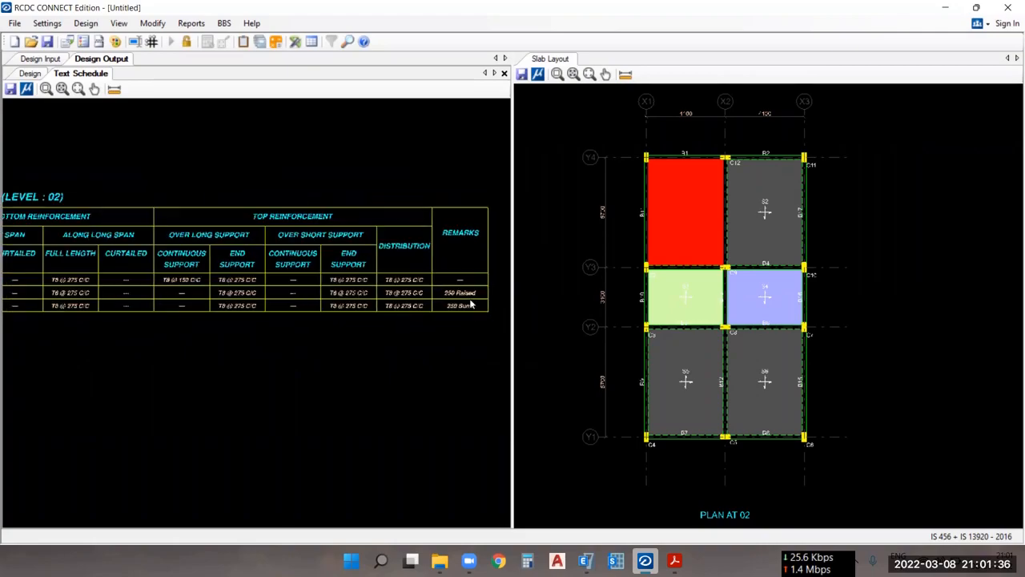
{"action": "scroll", "coordinate": [417, 306], "scroll_direction": "down", "scroll_amount": 1}
{"action": "middle_click_drag", "start_coordinate": [287, 291], "coordinate": [339, 300]}
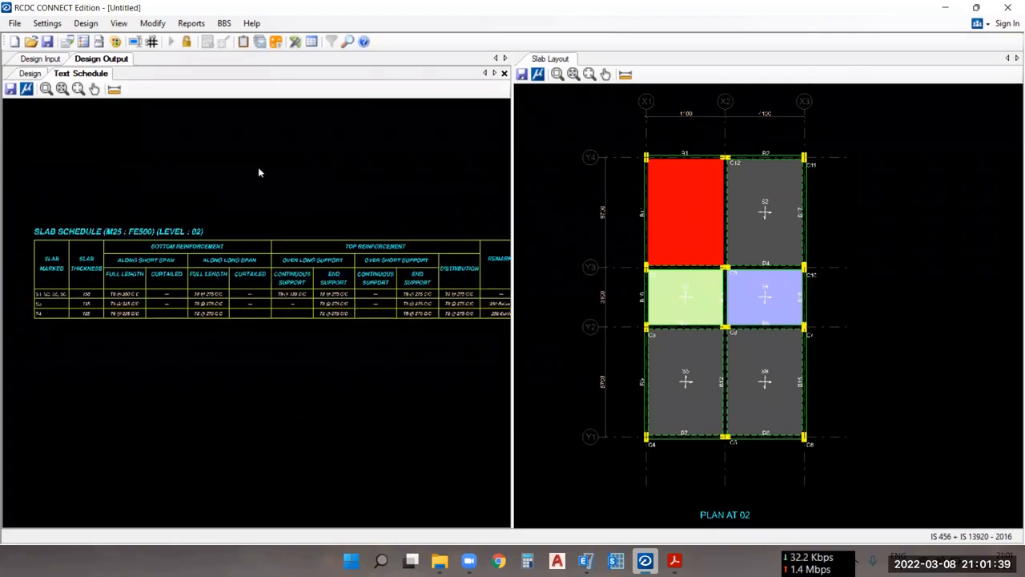
- Generate the in-plan detailing drawings and inspect the bottom reinforcement layout of level 02
{"action": "left_click", "coordinate": [188, 23]}
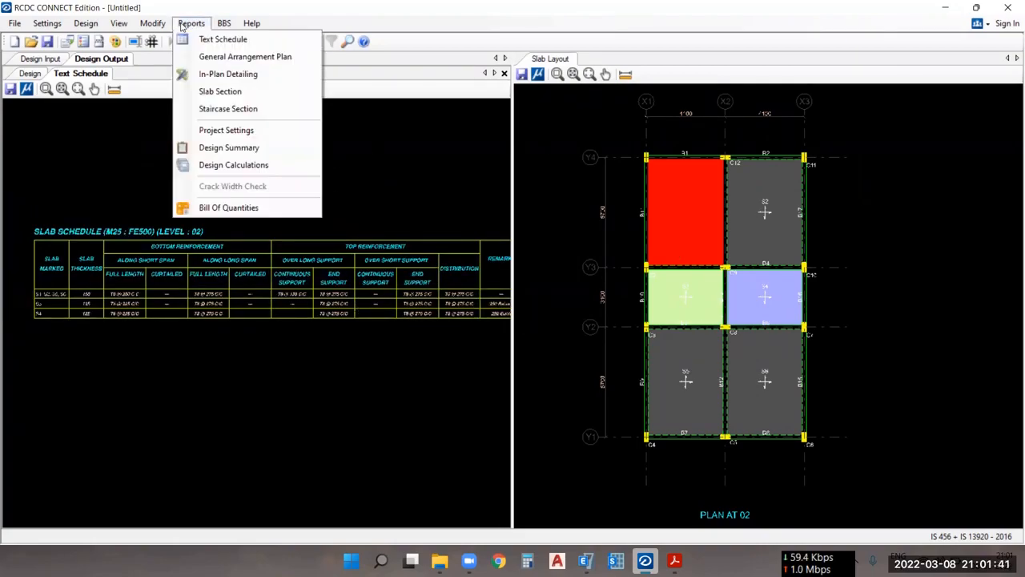
{"action": "left_click", "coordinate": [254, 77]}
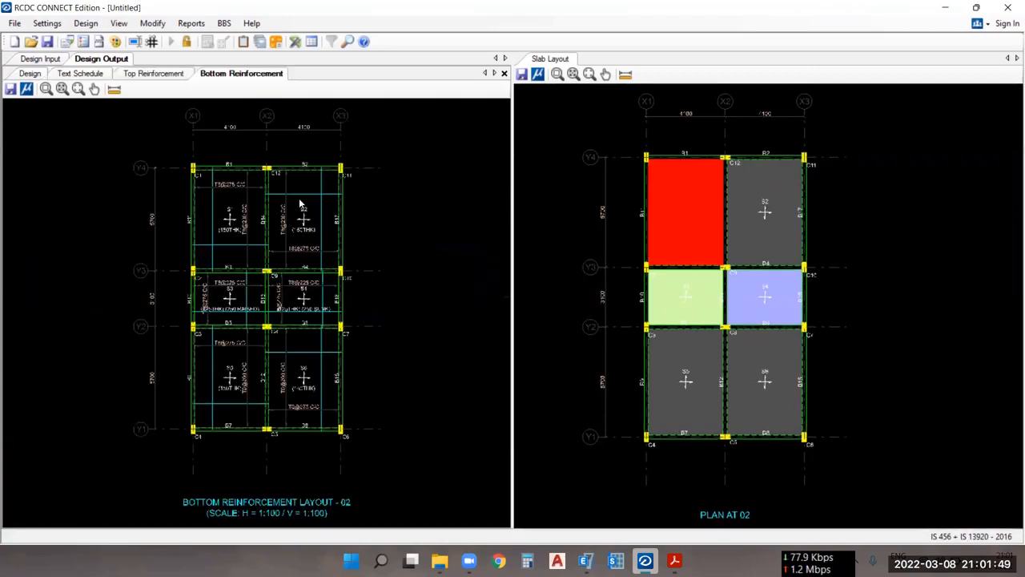
{"action": "scroll", "coordinate": [214, 215], "scroll_direction": "down", "scroll_amount": 4}
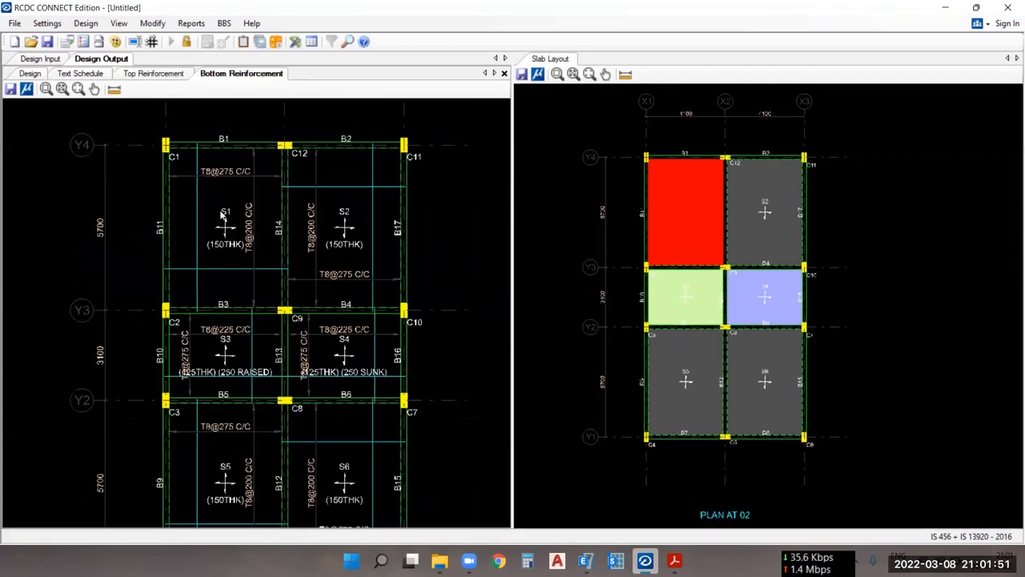
{"action": "scroll", "coordinate": [320, 416], "scroll_direction": "down", "scroll_amount": 1}
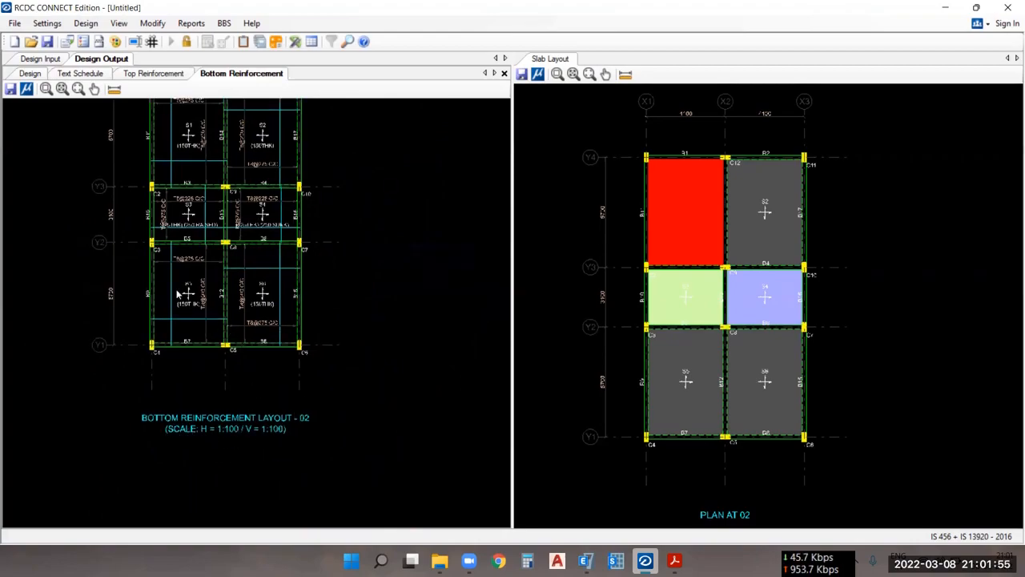
{"action": "scroll", "coordinate": [160, 290], "scroll_direction": "up", "scroll_amount": 5}
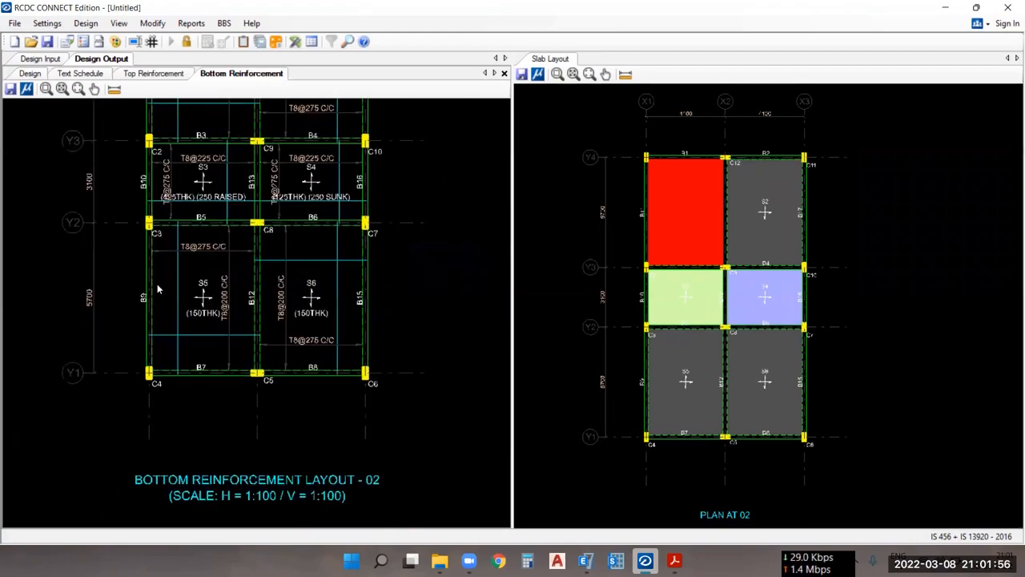
- Switch to is-sp-34-1987.pdf in Acrobat Reader and examine the Fig. 9.5 curtailment rules for straight bars
{"action": "left_click", "coordinate": [674, 559]}
{"action": "scroll", "coordinate": [342, 328], "scroll_direction": "up", "scroll_amount": 2}
{"action": "scroll", "coordinate": [342, 329], "scroll_direction": "up", "scroll_amount": 4}
{"action": "scroll", "coordinate": [343, 259], "scroll_direction": "down", "scroll_amount": 9}
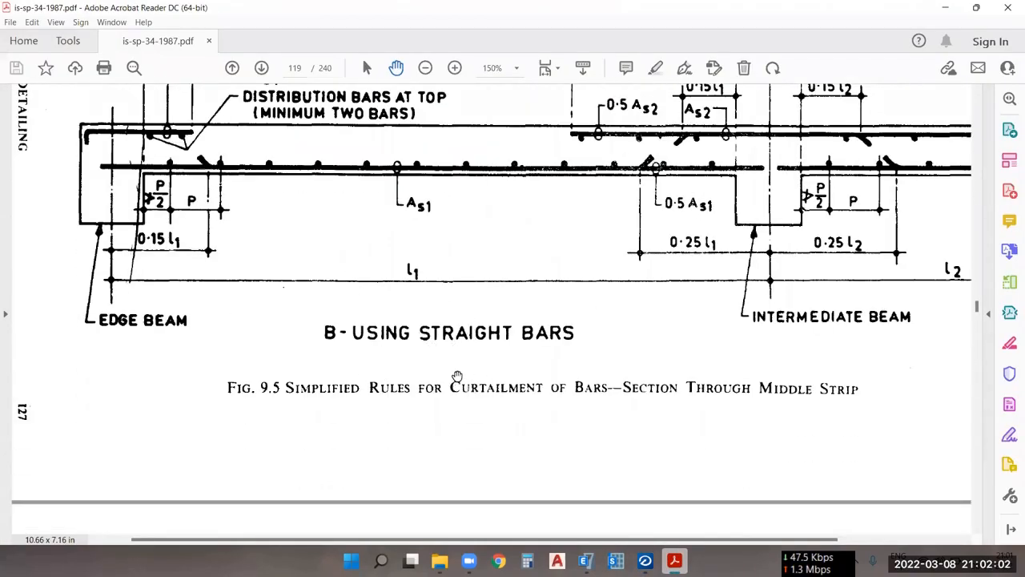
{"action": "scroll", "coordinate": [457, 376], "scroll_direction": "up", "scroll_amount": 2}
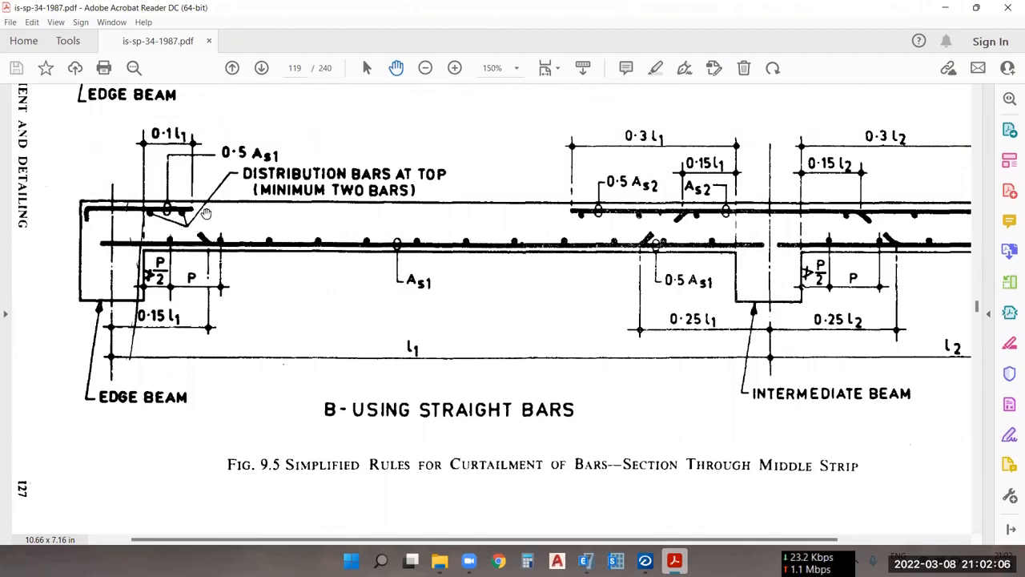
- Switch back to RCDC and review the complete bottom reinforcement layout of level 02
{"action": "mouse_move", "coordinate": [644, 561]}
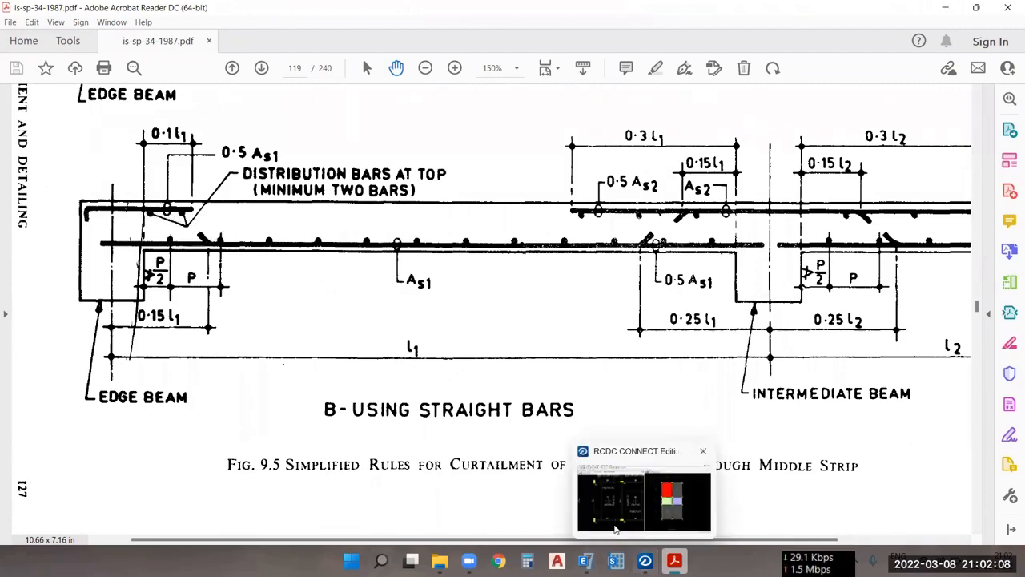
{"action": "left_click", "coordinate": [610, 518]}
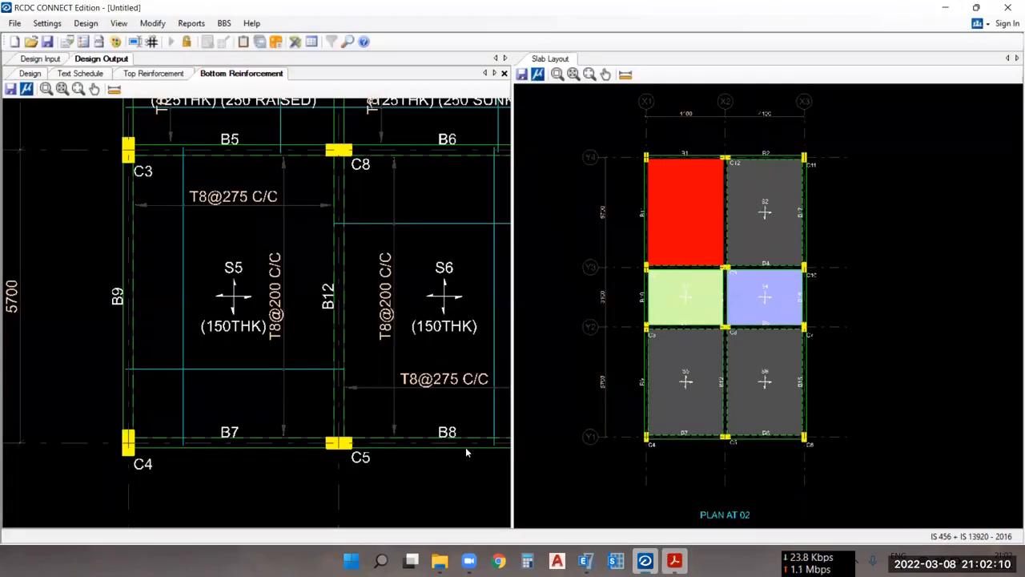
{"action": "scroll", "coordinate": [304, 380], "scroll_direction": "down", "scroll_amount": 5}
{"action": "scroll", "coordinate": [301, 389], "scroll_direction": "down", "scroll_amount": 3}
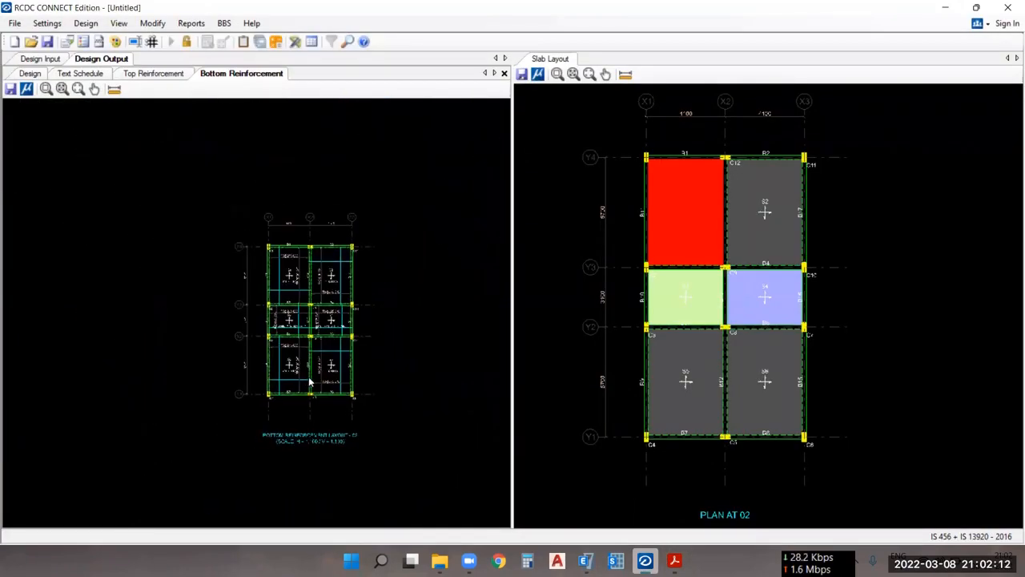
{"action": "scroll", "coordinate": [400, 376], "scroll_direction": "up", "scroll_amount": 3}
{"action": "scroll", "coordinate": [378, 370], "scroll_direction": "up", "scroll_amount": 1}
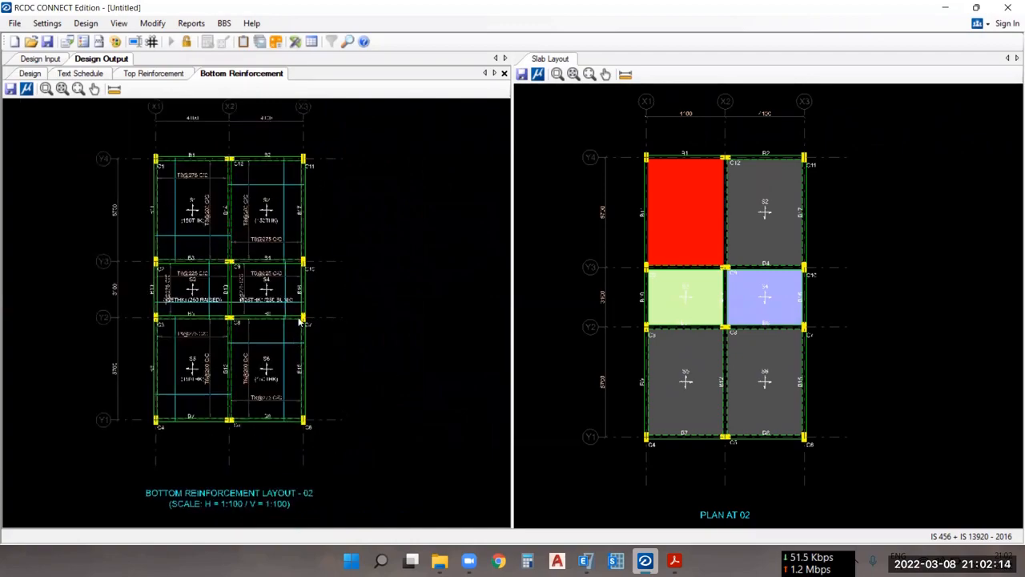
- Show the top reinforcement layout and examine the top bars and extension lengths around slab S1
{"action": "left_click", "coordinate": [172, 74]}
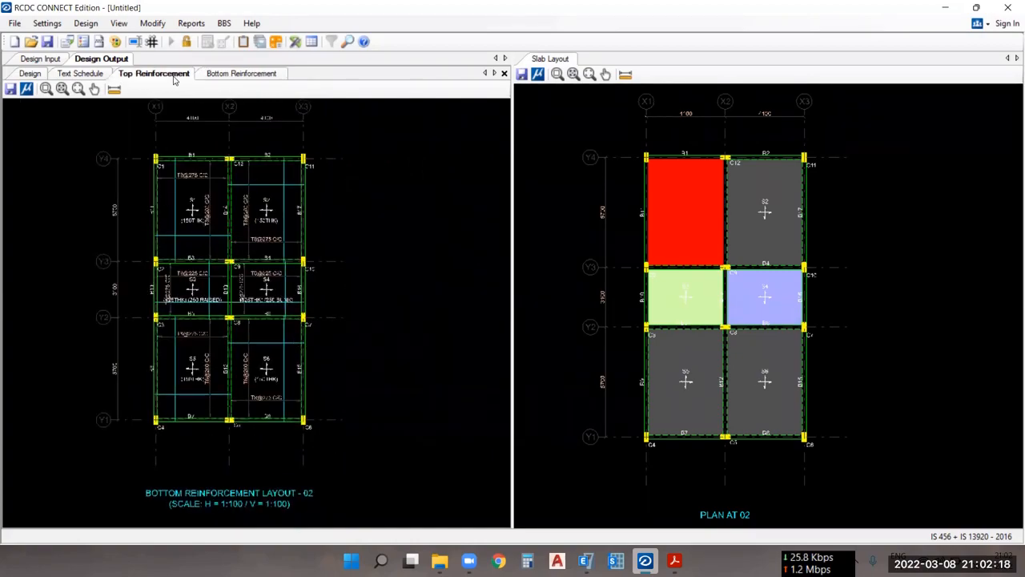
{"action": "scroll", "coordinate": [237, 241], "scroll_direction": "up", "scroll_amount": 3}
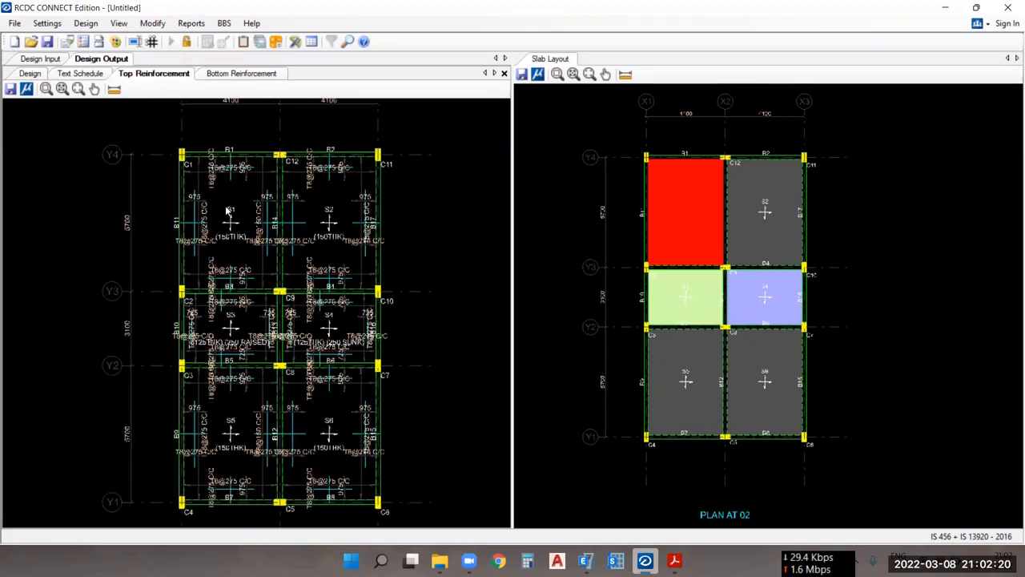
{"action": "scroll", "coordinate": [264, 178], "scroll_direction": "up", "scroll_amount": 3}
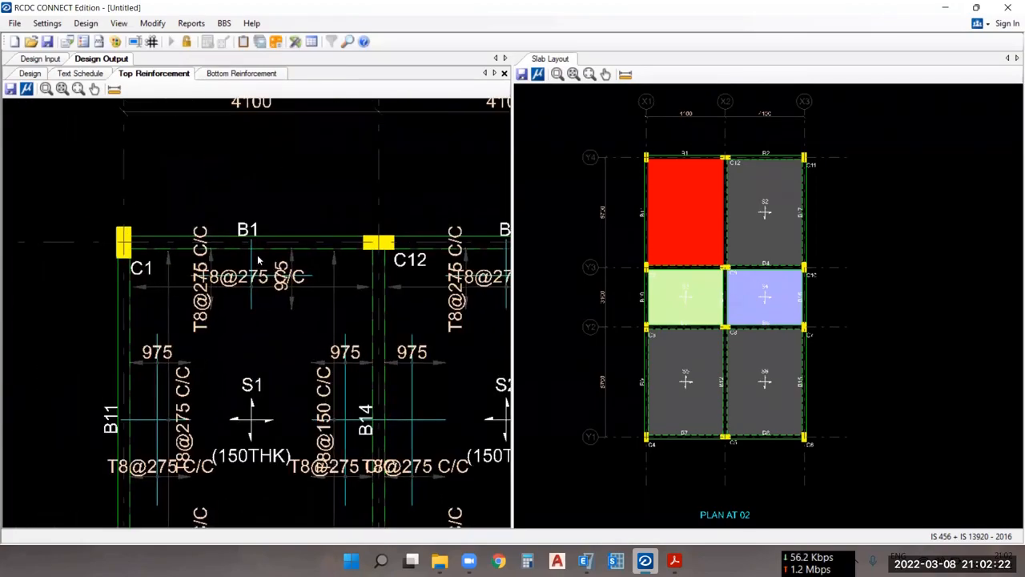
{"action": "scroll", "coordinate": [257, 260], "scroll_direction": "down", "scroll_amount": 3}
- Return to the bottom reinforcement layout and widen its drawing area by narrowing the slab layout view
{"action": "left_click", "coordinate": [241, 73]}
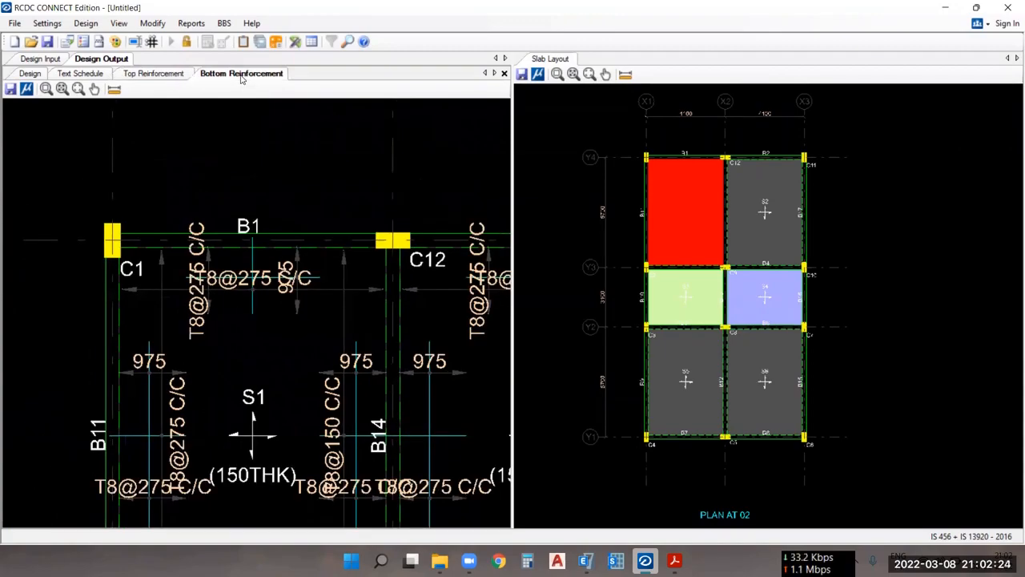
{"action": "scroll", "coordinate": [352, 208], "scroll_direction": "down", "scroll_amount": 3}
{"action": "scroll", "coordinate": [220, 343], "scroll_direction": "up", "scroll_amount": 4}
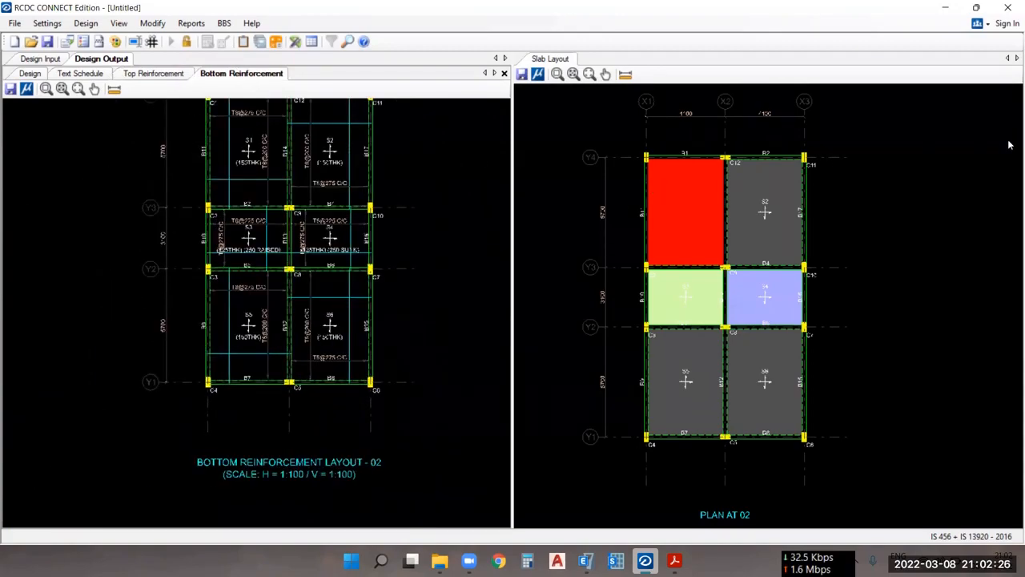
{"action": "left_click_drag", "start_coordinate": [513, 292], "coordinate": [798, 300]}
- Examine the bottom bar callouts and bar extents of slabs S5 and S6 between grids Y1 and Y2
{"action": "scroll", "coordinate": [369, 382], "scroll_direction": "up", "scroll_amount": 4}
{"action": "scroll", "coordinate": [469, 370], "scroll_direction": "up", "scroll_amount": 7}
{"action": "scroll", "coordinate": [444, 283], "scroll_direction": "down", "scroll_amount": 3}
{"action": "middle_click_drag", "start_coordinate": [433, 154], "coordinate": [442, 287]}
{"action": "scroll", "coordinate": [442, 289], "scroll_direction": "up", "scroll_amount": 4}
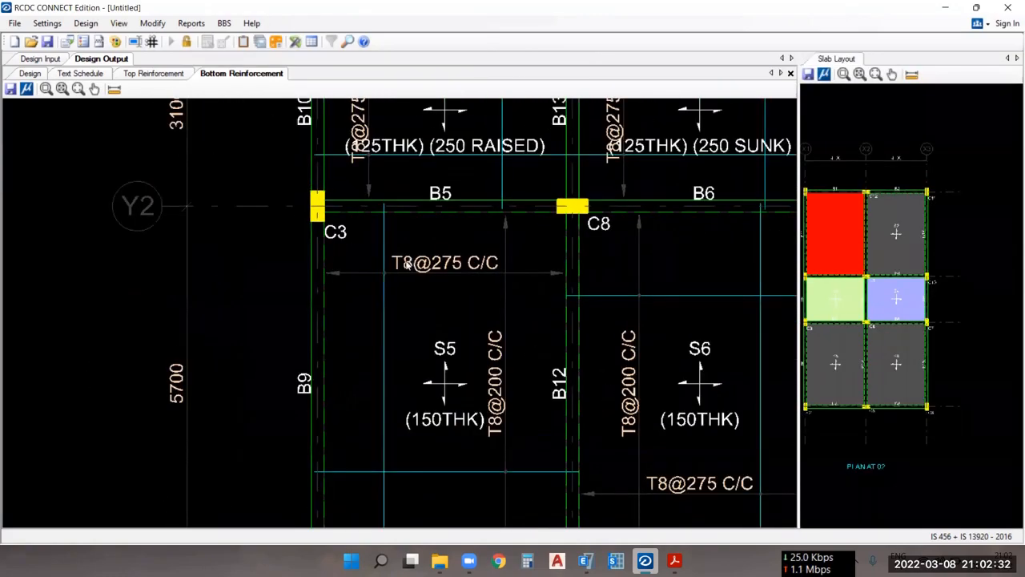
{"action": "scroll", "coordinate": [388, 272], "scroll_direction": "down", "scroll_amount": 3}
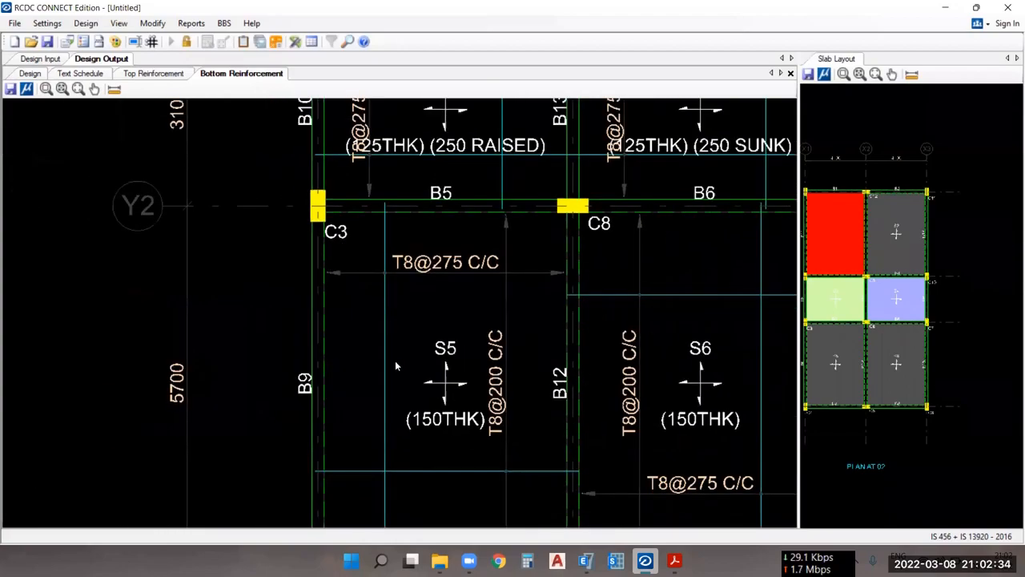
{"action": "scroll", "coordinate": [387, 381], "scroll_direction": "down", "scroll_amount": 1}
{"action": "middle_click_drag", "start_coordinate": [391, 491], "coordinate": [382, 381]}
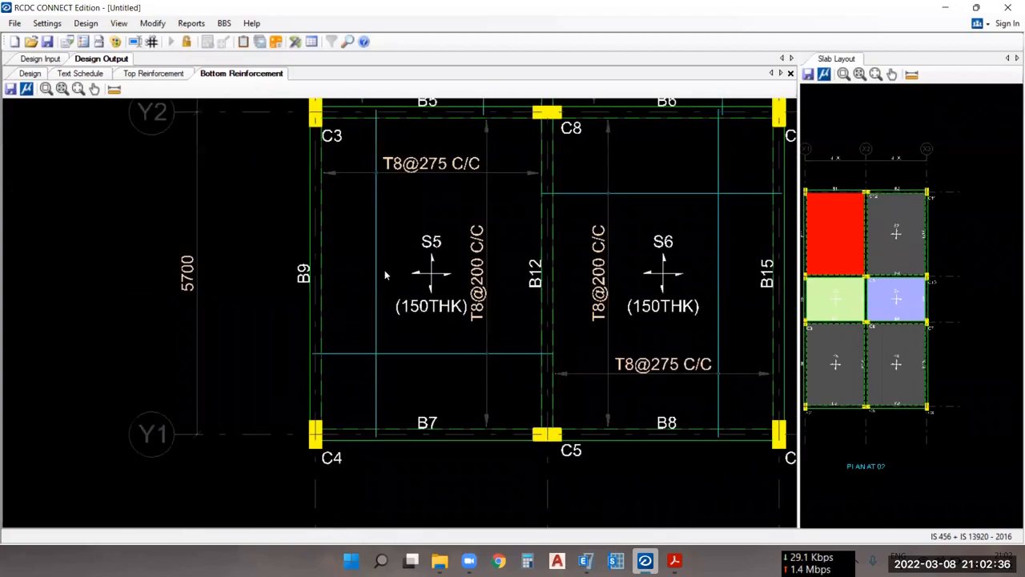
{"action": "middle_click_drag", "start_coordinate": [384, 275], "coordinate": [394, 380]}
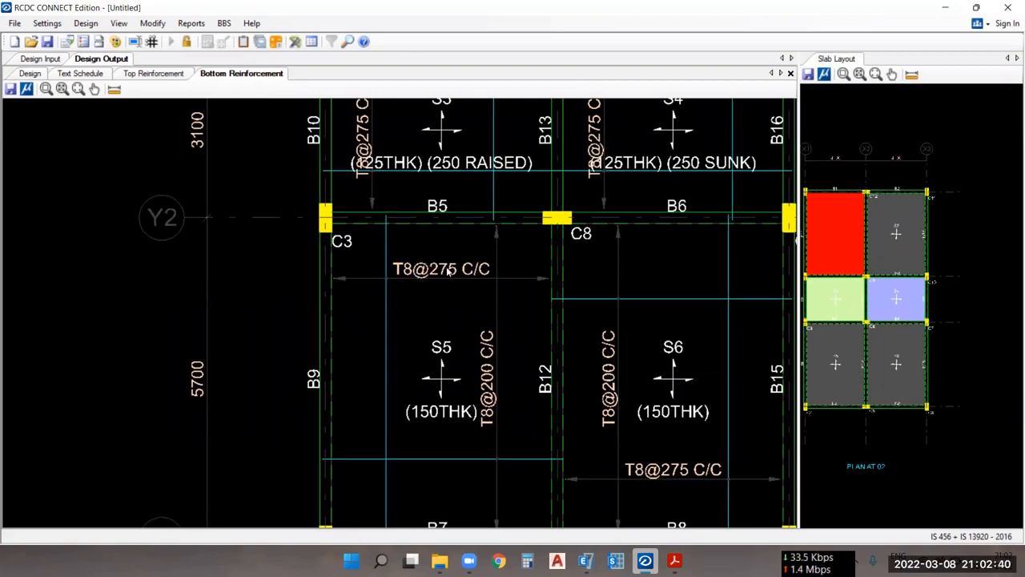
- Examine the bottom bars of slabs S5 and S6 down to grid Y1, and those of slabs S3 and S4
{"action": "middle_click_drag", "start_coordinate": [462, 363], "coordinate": [449, 219]}
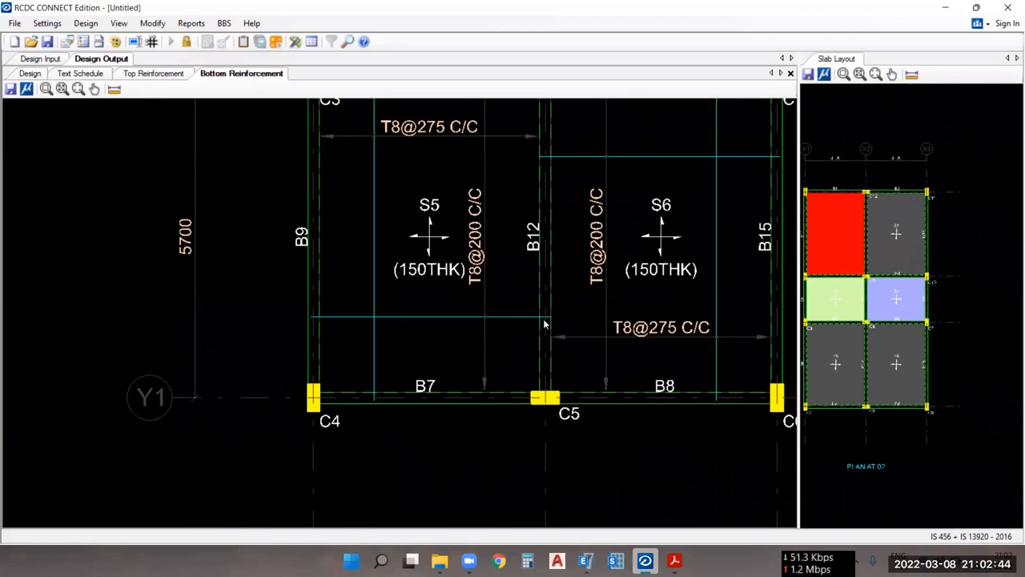
{"action": "middle_click_drag", "start_coordinate": [515, 350], "coordinate": [501, 416]}
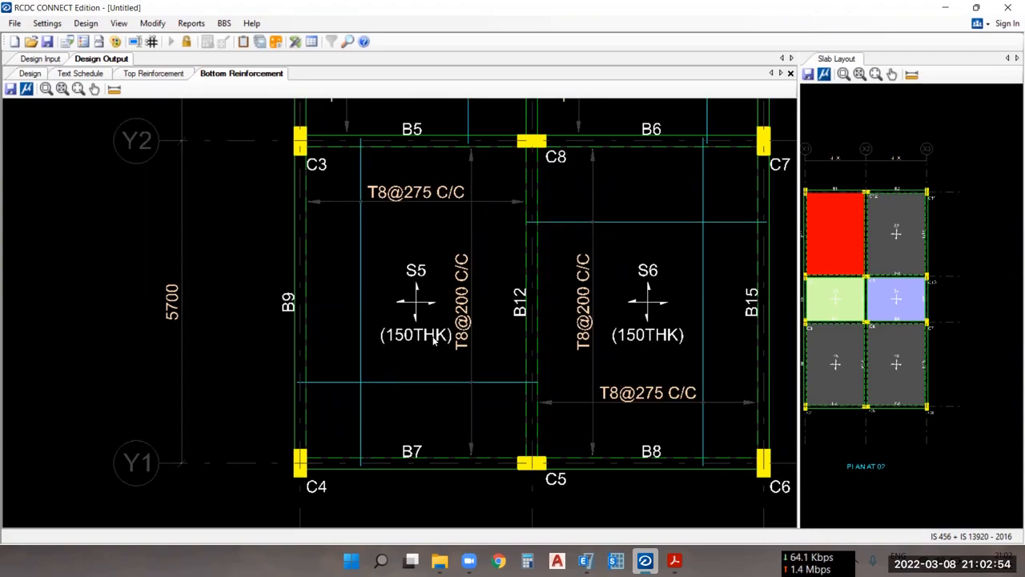
{"action": "scroll", "coordinate": [501, 351], "scroll_direction": "down", "scroll_amount": 6}
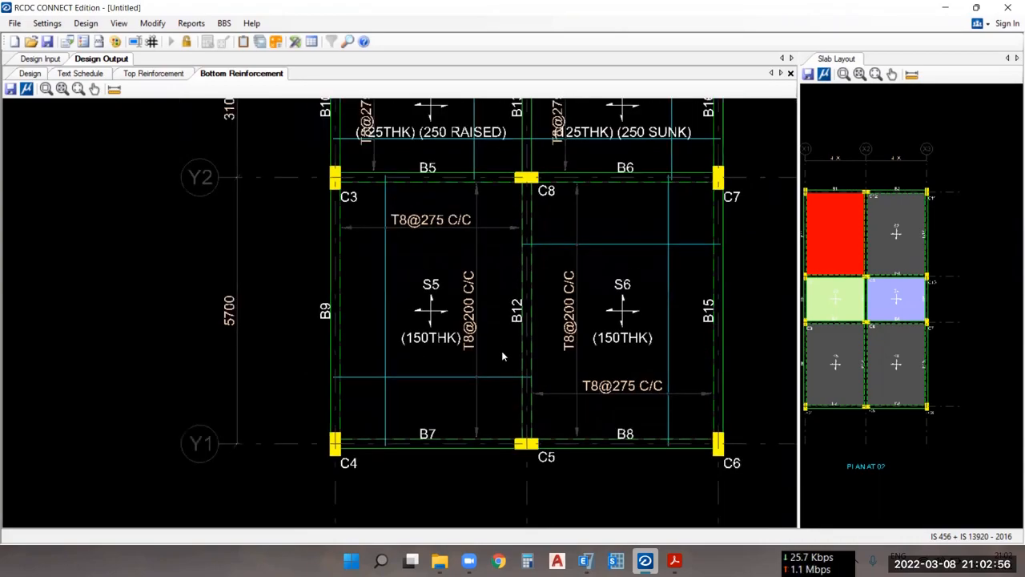
{"action": "scroll", "coordinate": [588, 370], "scroll_direction": "up", "scroll_amount": 4}
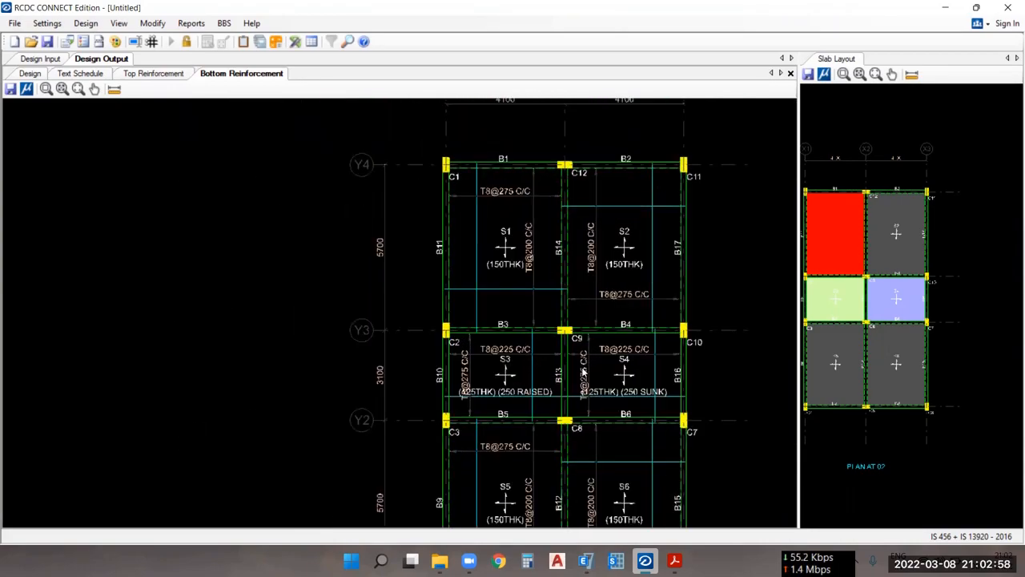
{"action": "scroll", "coordinate": [532, 392], "scroll_direction": "up", "scroll_amount": 2}
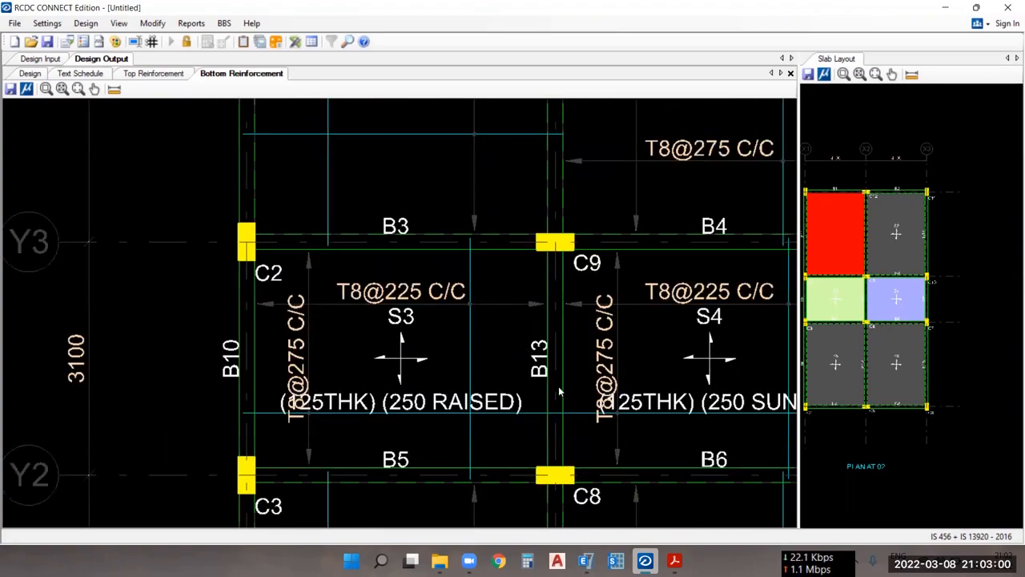
{"action": "scroll", "coordinate": [558, 385], "scroll_direction": "down", "scroll_amount": 3}
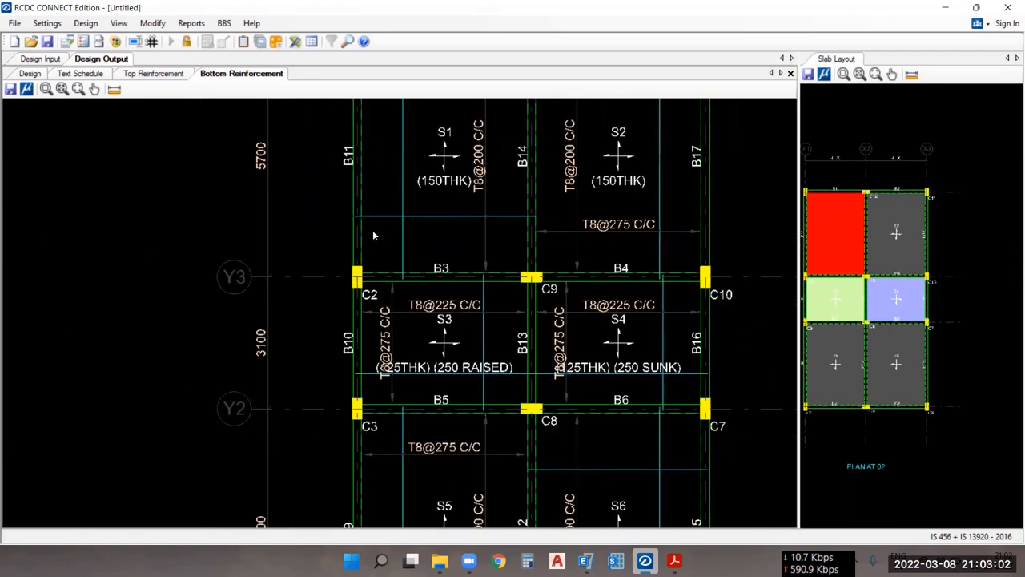
- Show the top reinforcement layout of level 02 and examine the top bars over the beams around slabs S5 and S6
{"action": "left_click", "coordinate": [153, 72]}
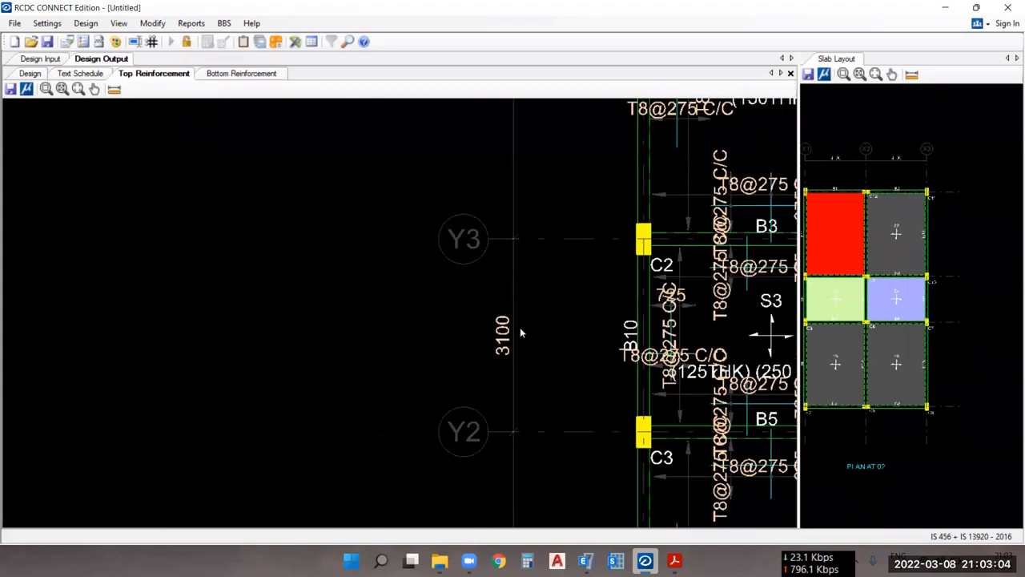
{"action": "scroll", "coordinate": [520, 330], "scroll_direction": "down", "scroll_amount": 2}
{"action": "scroll", "coordinate": [492, 359], "scroll_direction": "down", "scroll_amount": 2}
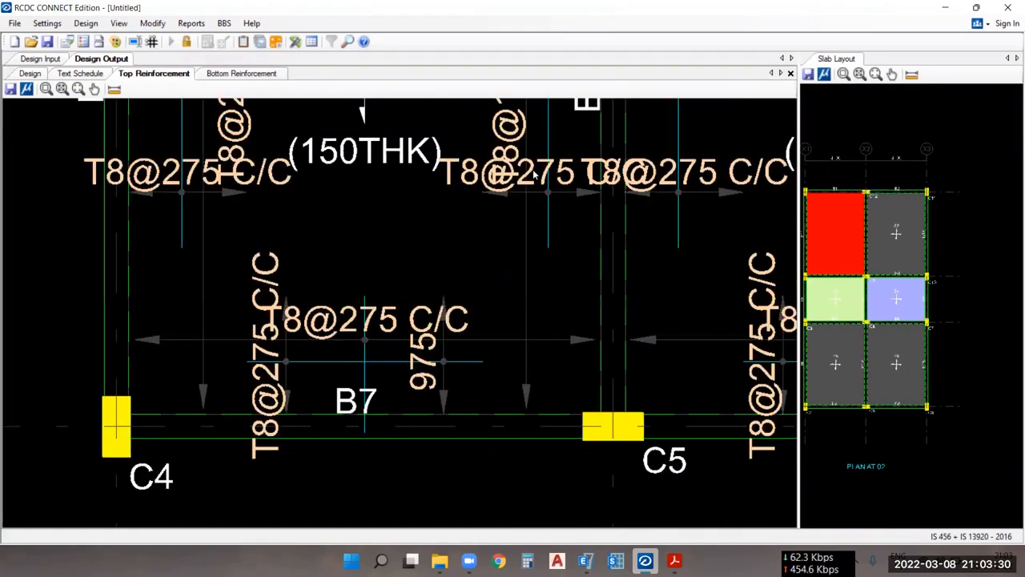
{"action": "scroll", "coordinate": [429, 396], "scroll_direction": "down", "scroll_amount": 8}
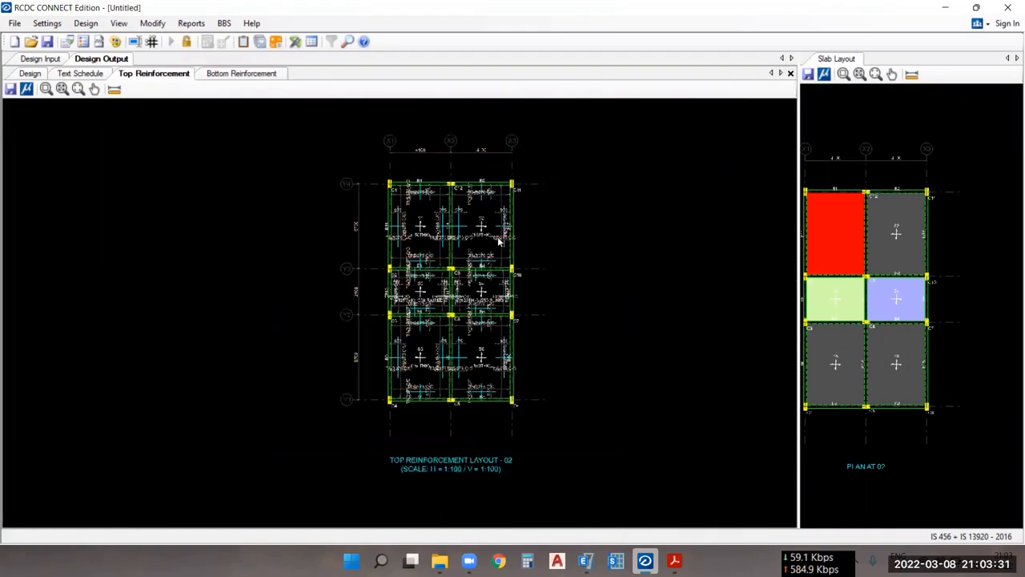
{"action": "middle_click_drag", "start_coordinate": [566, 309], "coordinate": [505, 300]}
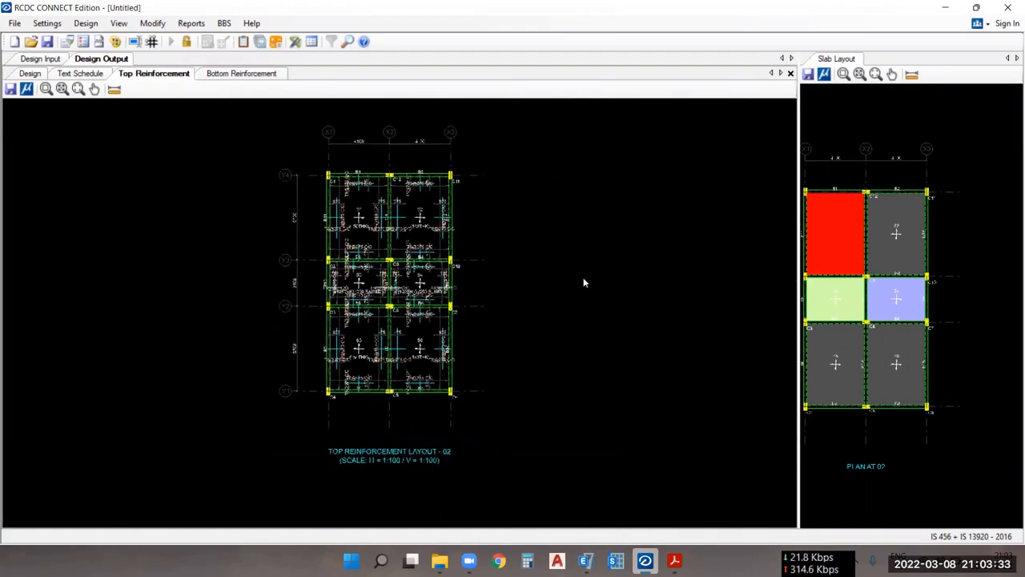
{"action": "scroll", "coordinate": [382, 353], "scroll_direction": "up", "scroll_amount": 3}
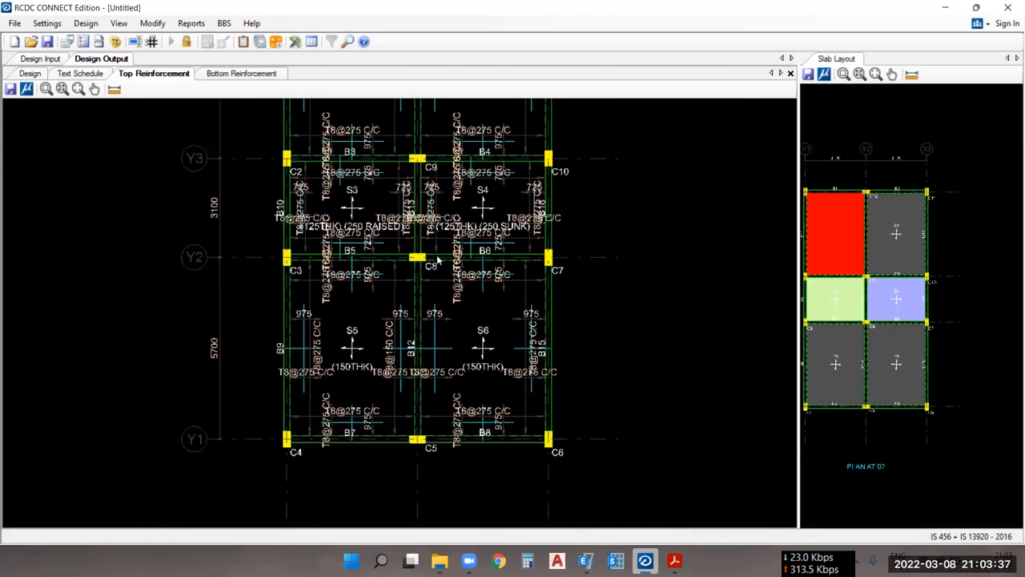
- Consult the bent-up bar curtailment figure in is-sp-34-1987.pdf and return to the top reinforcement layout in RCDC
{"action": "left_click", "coordinate": [674, 560]}
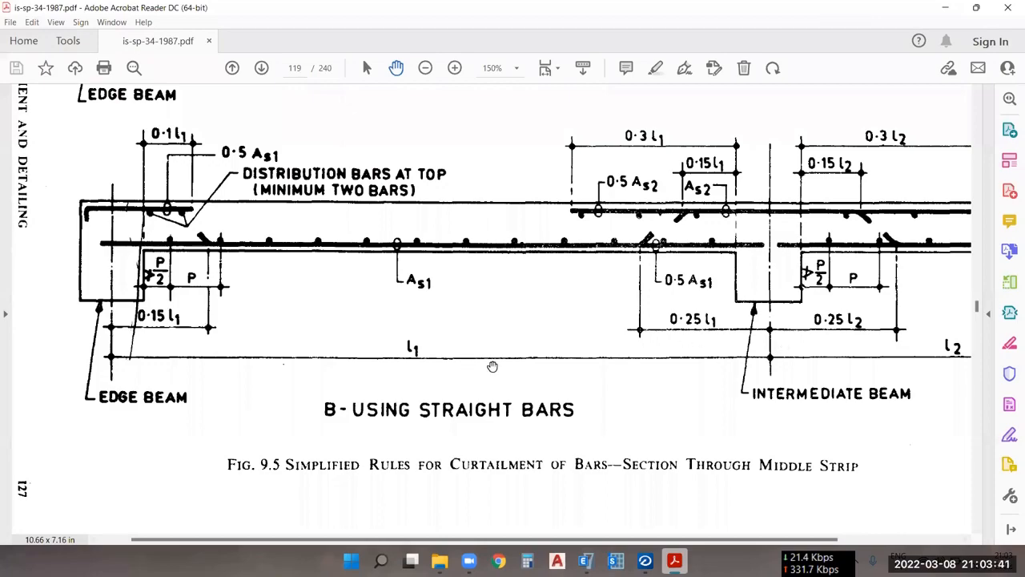
{"action": "scroll", "coordinate": [553, 367], "scroll_direction": "up", "scroll_amount": 5}
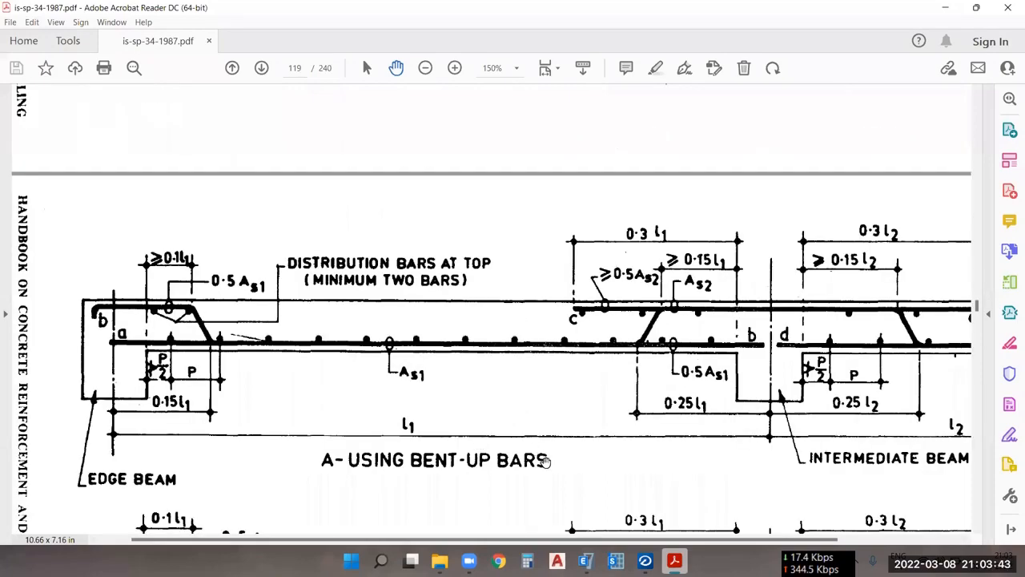
{"action": "left_click", "coordinate": [944, 10]}
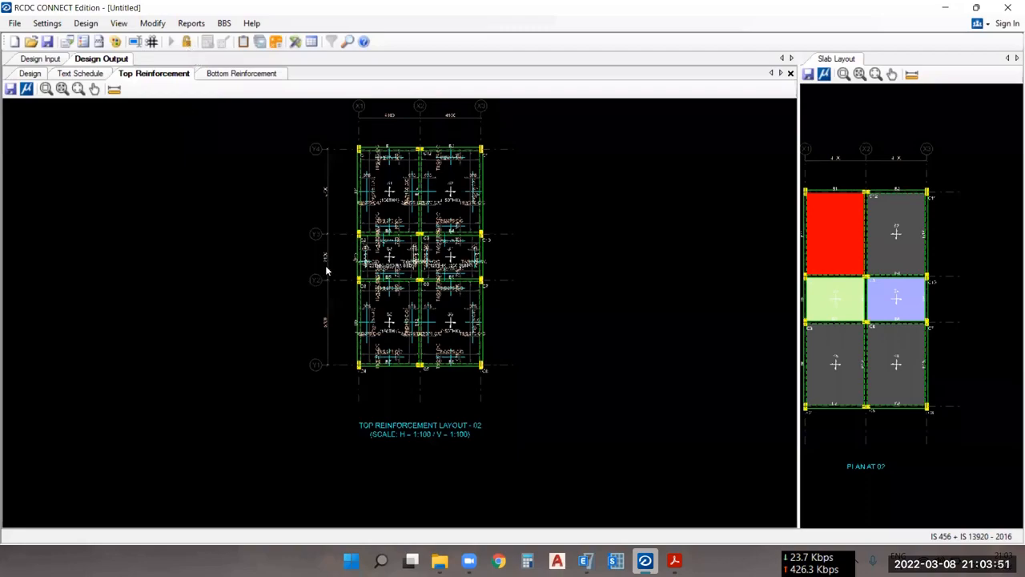
{"action": "middle_click_drag", "start_coordinate": [303, 117], "coordinate": [307, 141]}
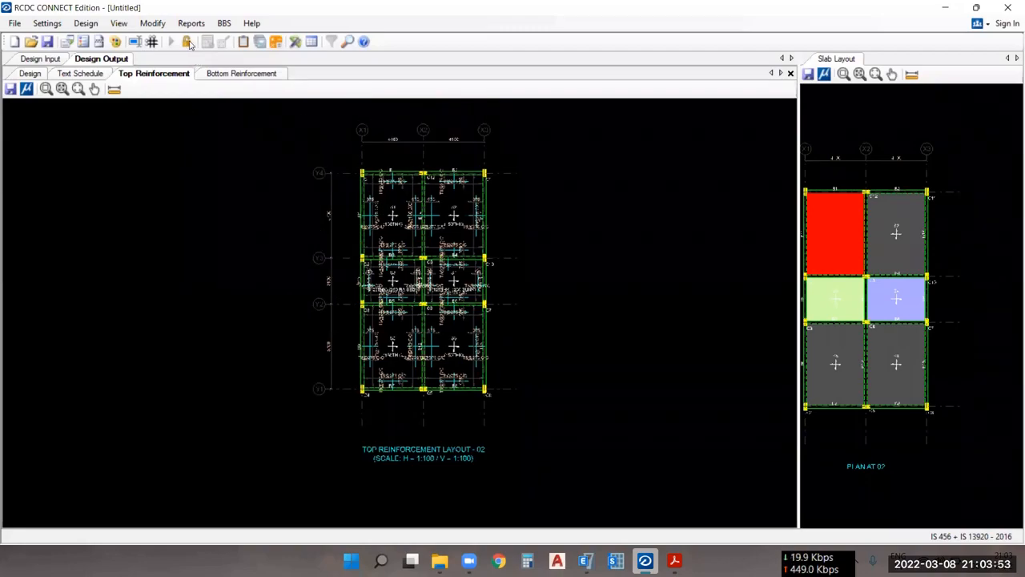
- Unlock the slab design, discarding its design values, and set the detailing style to Bent Up Rebars in the design settings
{"action": "left_click", "coordinate": [187, 43]}
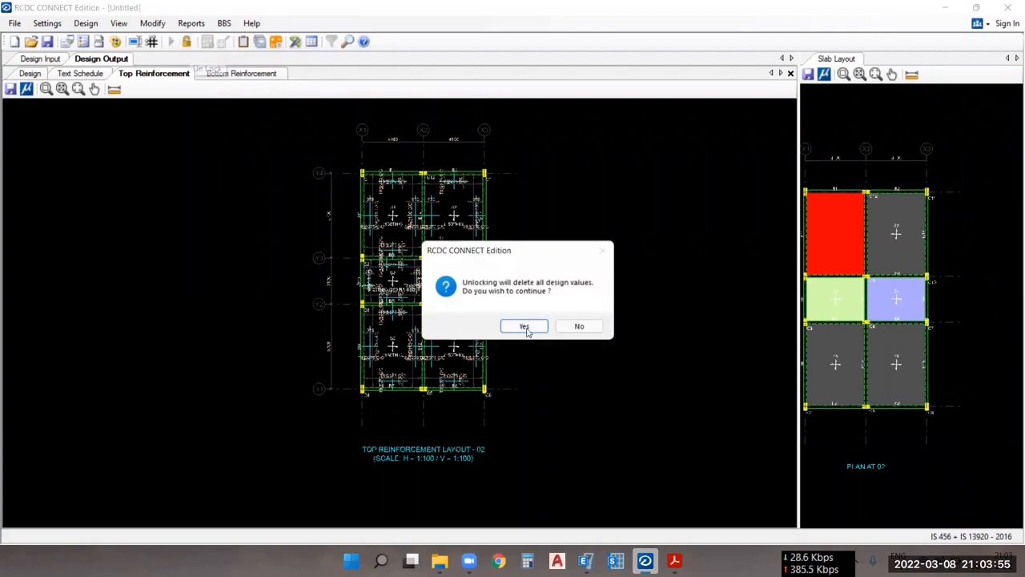
{"action": "left_click", "coordinate": [524, 327]}
{"action": "left_click", "coordinate": [47, 24]}
{"action": "left_click", "coordinate": [46, 24]}
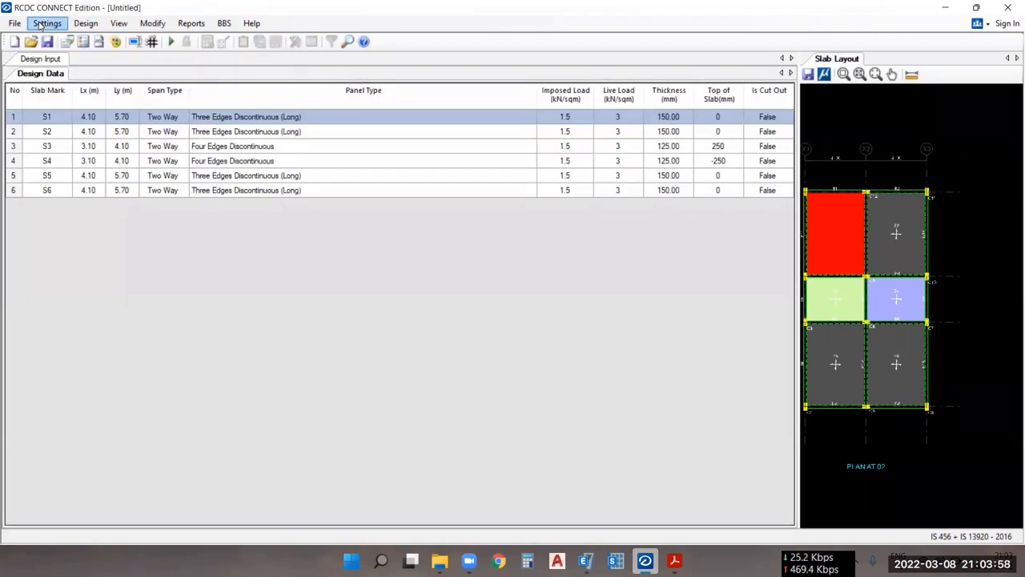
{"action": "left_click", "coordinate": [88, 39]}
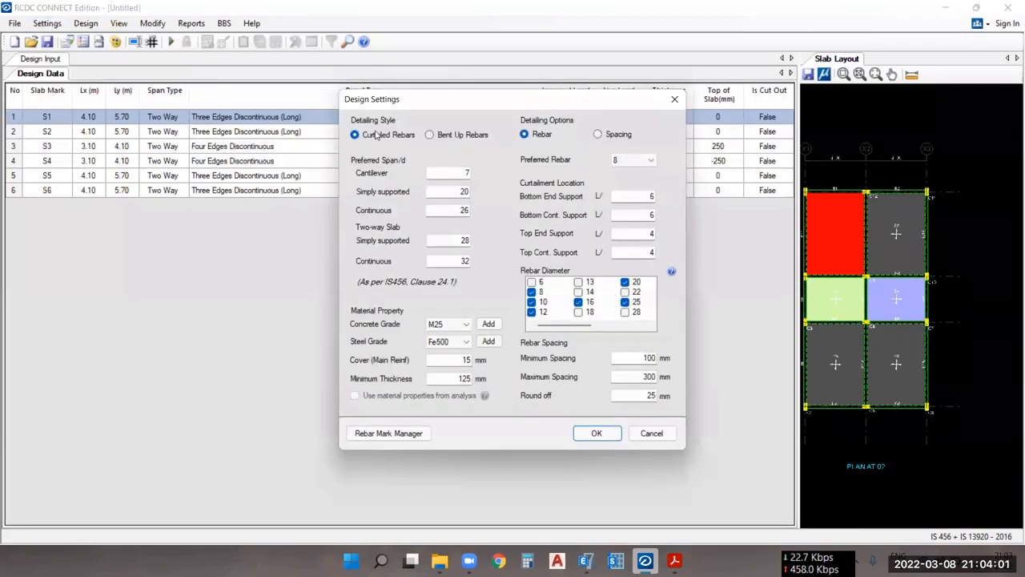
{"action": "left_click", "coordinate": [454, 136]}
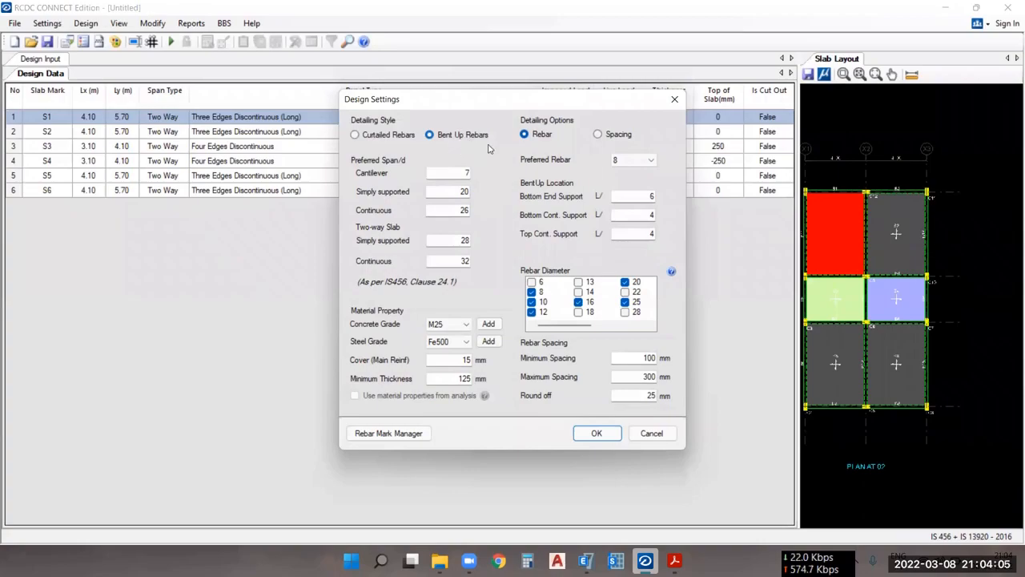
{"action": "left_click", "coordinate": [615, 437]}
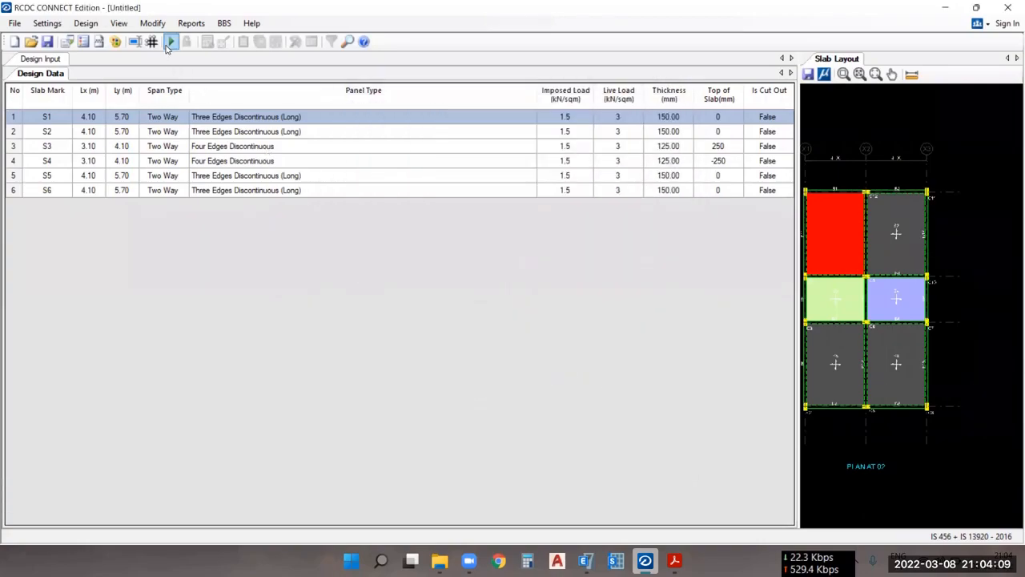
- Redesign the level 02 slabs and generate the in-plan detailing drawing with bent-up bars
{"action": "left_click", "coordinate": [170, 42]}
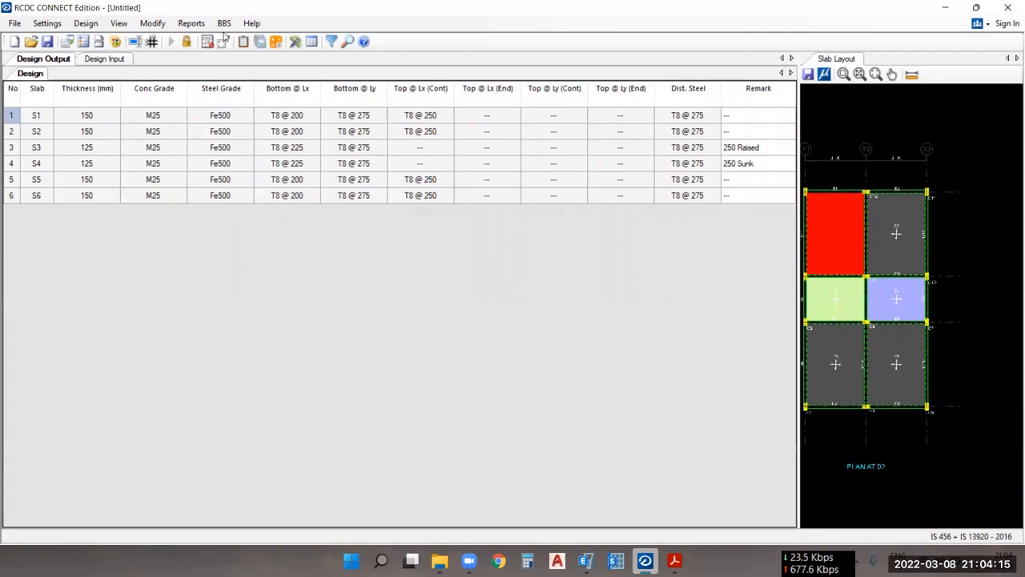
{"action": "left_click", "coordinate": [191, 23]}
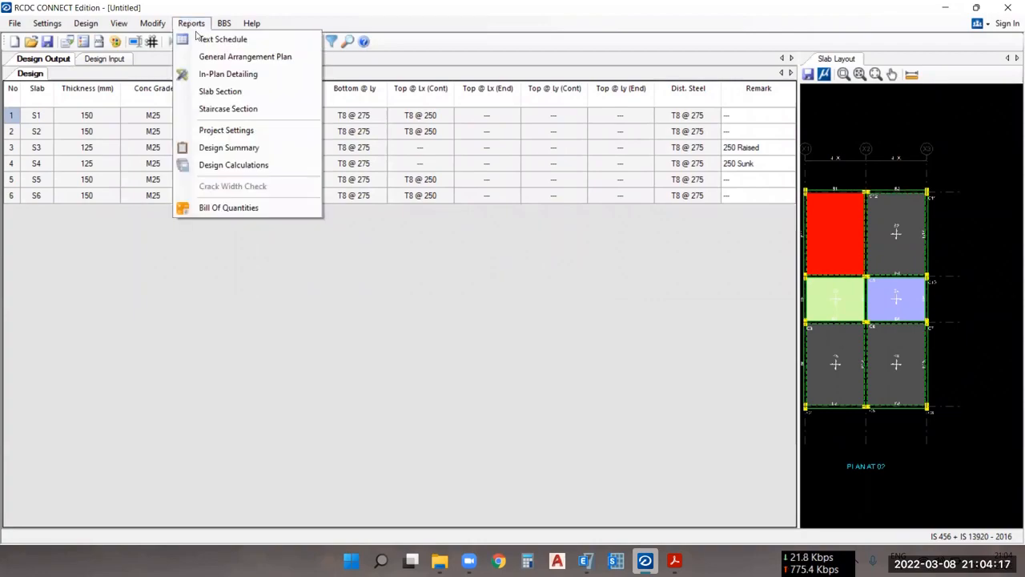
{"action": "left_click", "coordinate": [233, 74]}
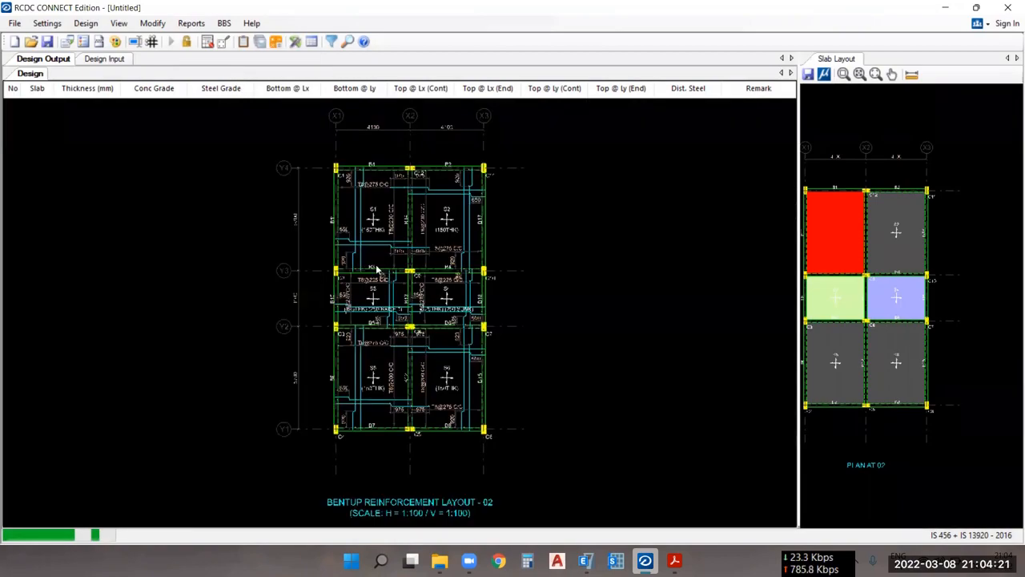
- Examine the bent-up bars and their bend distances in slabs S1 and S2 between grids Y3 and Y4
{"action": "scroll", "coordinate": [357, 232], "scroll_direction": "up", "scroll_amount": 2}
{"action": "scroll", "coordinate": [403, 223], "scroll_direction": "up", "scroll_amount": 2}
{"action": "middle_click_drag", "start_coordinate": [423, 205], "coordinate": [430, 305]}
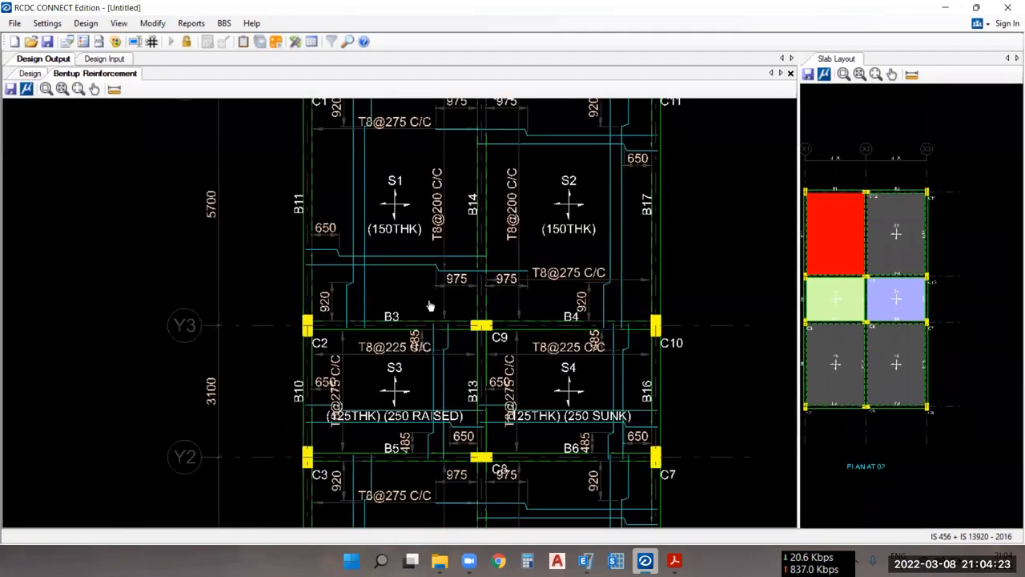
{"action": "scroll", "coordinate": [392, 227], "scroll_direction": "up", "scroll_amount": 4}
{"action": "scroll", "coordinate": [384, 212], "scroll_direction": "down", "scroll_amount": 1}
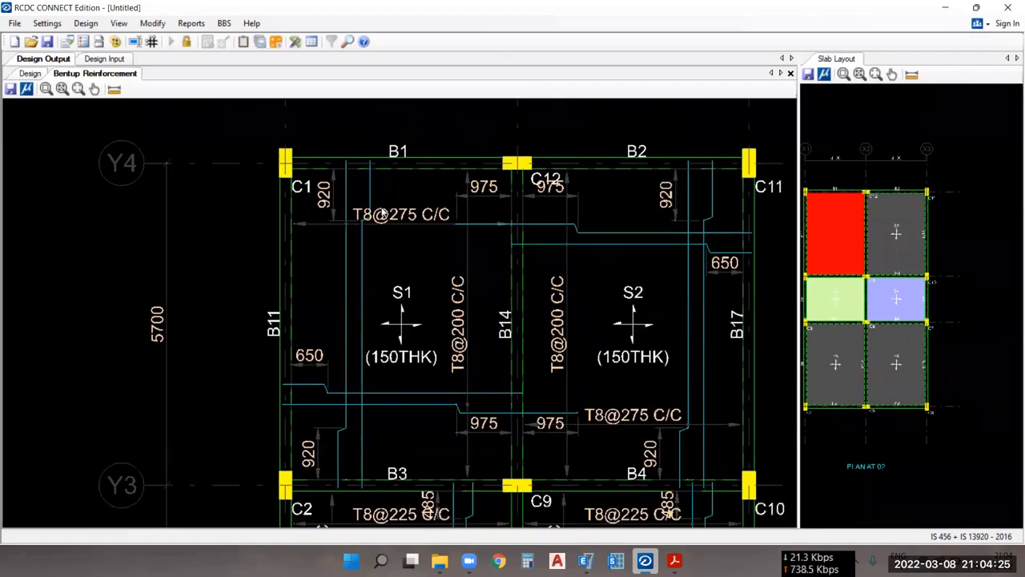
- Examine the bent-up bar shapes and bend distances of slabs S5 and S6, especially near beam B7
{"action": "scroll", "coordinate": [372, 324], "scroll_direction": "down", "scroll_amount": 3}
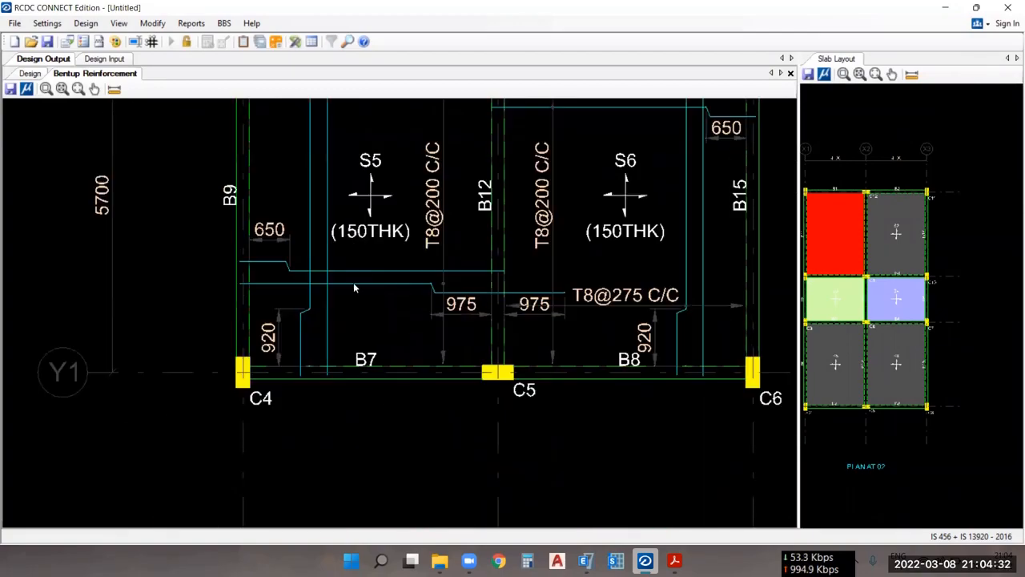
{"action": "scroll", "coordinate": [353, 282], "scroll_direction": "up", "scroll_amount": 1}
{"action": "scroll", "coordinate": [389, 234], "scroll_direction": "down", "scroll_amount": 2}
{"action": "mouse_move", "coordinate": [389, 244]}
{"action": "middle_mouse_down"}
{"action": "mouse_move", "coordinate": [426, 403]}
{"action": "mouse_move", "coordinate": [372, 238]}
{"action": "middle_mouse_up"}
{"action": "middle_click_drag", "start_coordinate": [370, 360], "coordinate": [358, 301]}
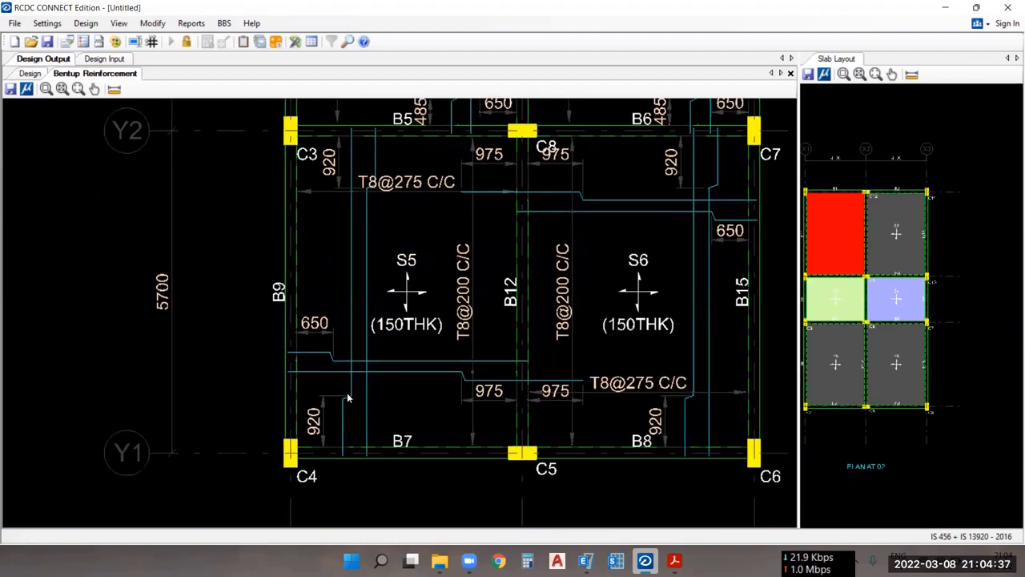
{"action": "scroll", "coordinate": [347, 397], "scroll_direction": "up", "scroll_amount": 3}
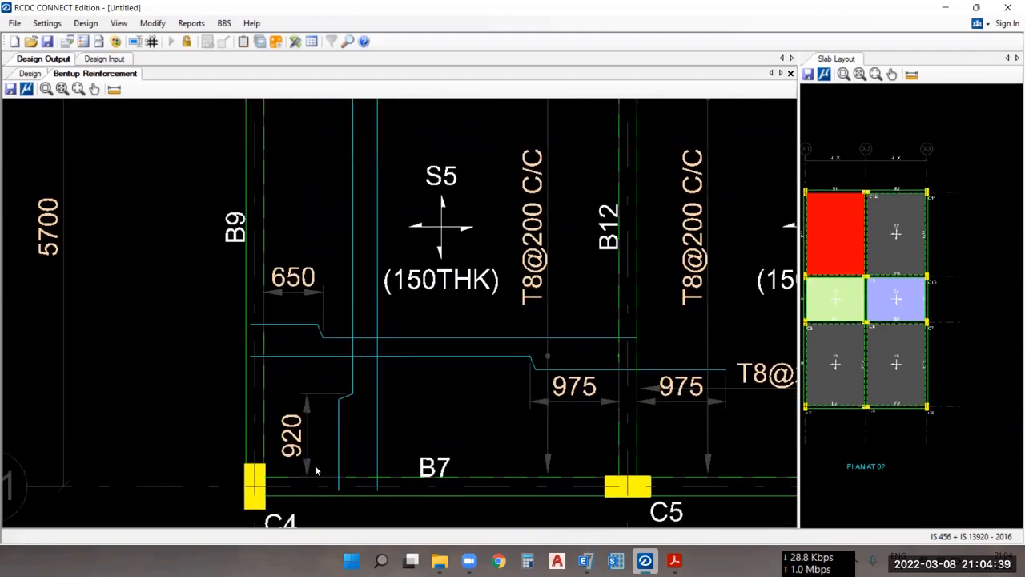
{"action": "scroll", "coordinate": [335, 410], "scroll_direction": "down", "scroll_amount": 3}
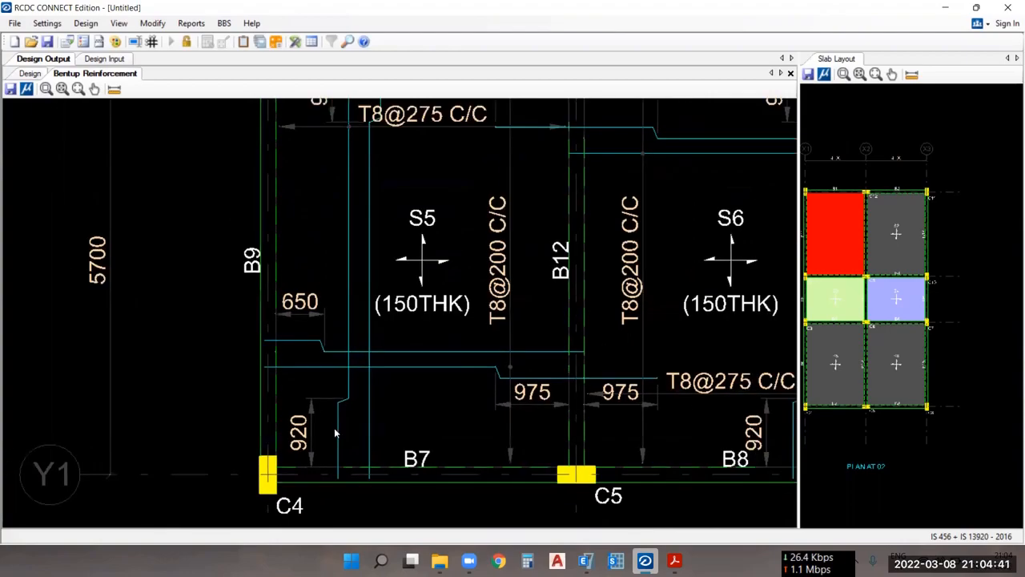
{"action": "mouse_move", "coordinate": [340, 401]}
{"action": "middle_mouse_down"}
{"action": "mouse_move", "coordinate": [350, 270]}
{"action": "mouse_move", "coordinate": [382, 318]}
{"action": "middle_mouse_up"}
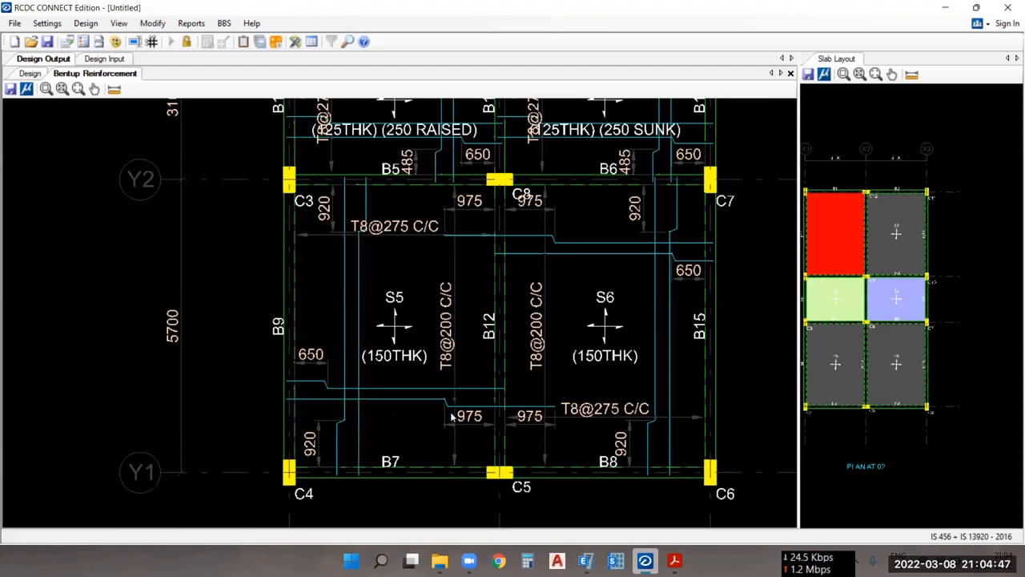
- Review the bent-up bars around slabs S3 and S4 and across the complete level 02 layout
{"action": "scroll", "coordinate": [417, 404], "scroll_direction": "down", "scroll_amount": 3}
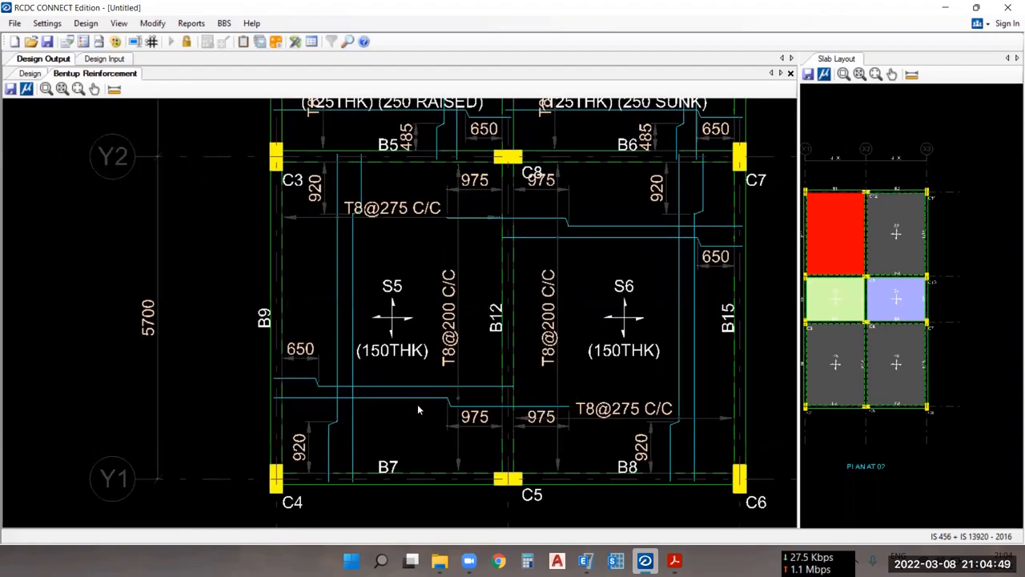
{"action": "scroll", "coordinate": [480, 320], "scroll_direction": "down", "scroll_amount": 2}
{"action": "scroll", "coordinate": [522, 352], "scroll_direction": "up", "scroll_amount": 4}
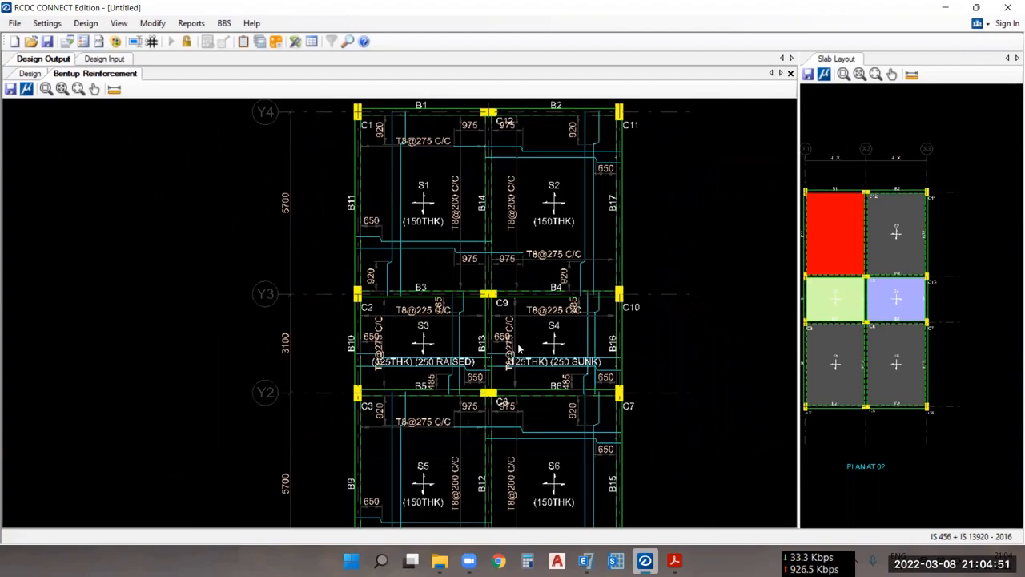
{"action": "scroll", "coordinate": [528, 348], "scroll_direction": "down", "scroll_amount": 4}
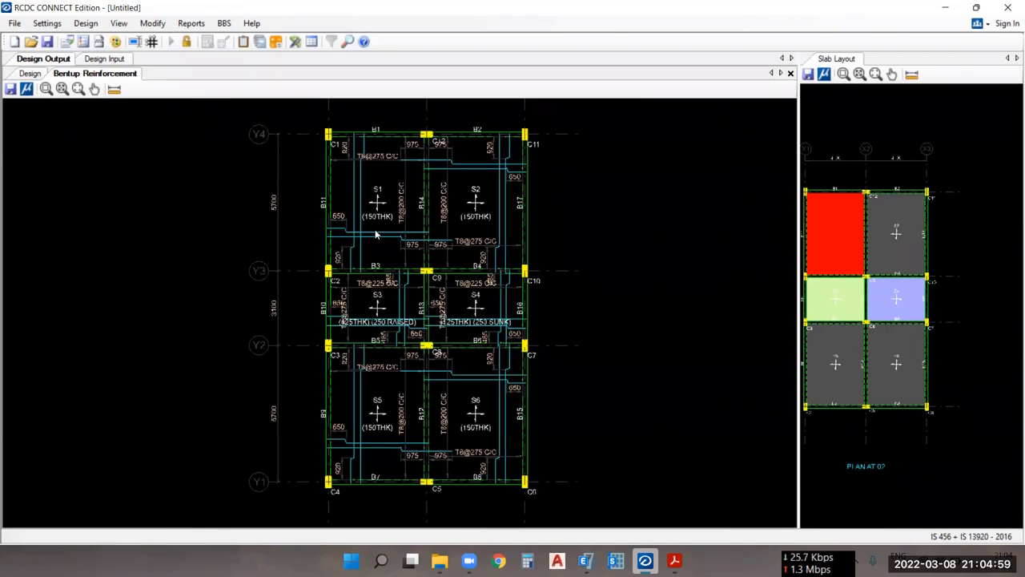
{"action": "left_click", "coordinate": [192, 24]}
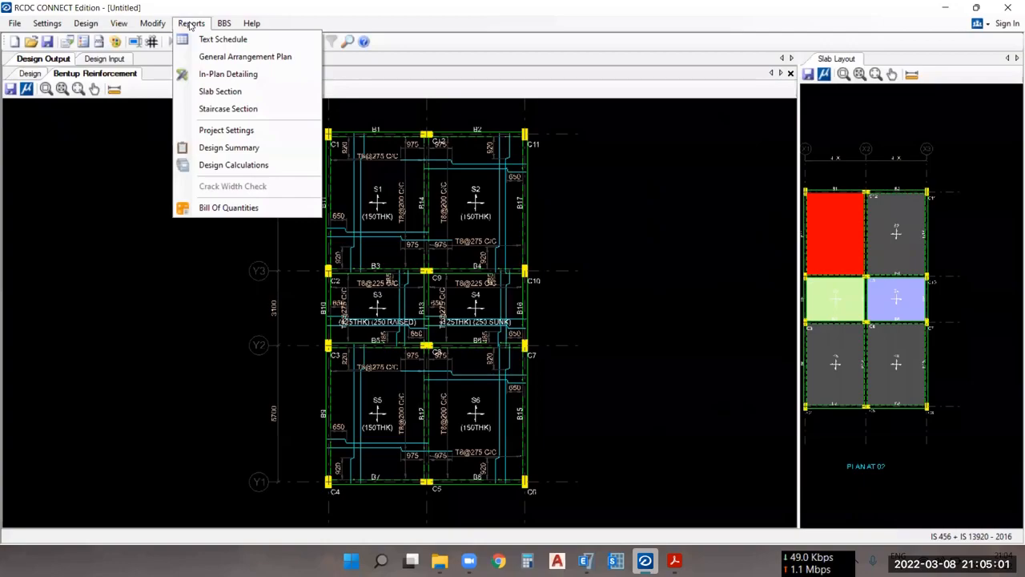
{"action": "left_click", "coordinate": [239, 93]}
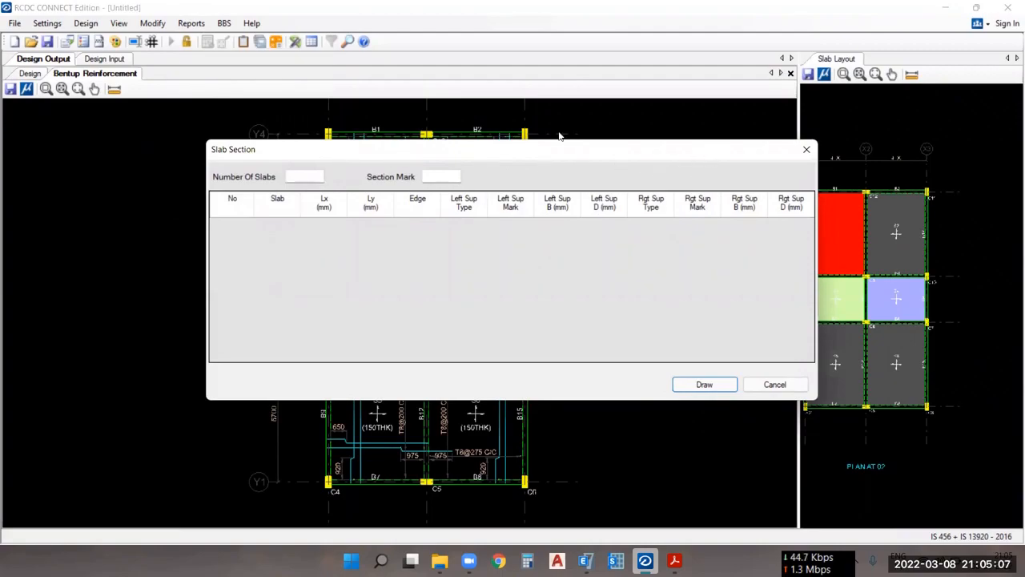
{"action": "left_click_drag", "start_coordinate": [808, 154], "coordinate": [648, 134]}
{"action": "left_click", "coordinate": [647, 131]}
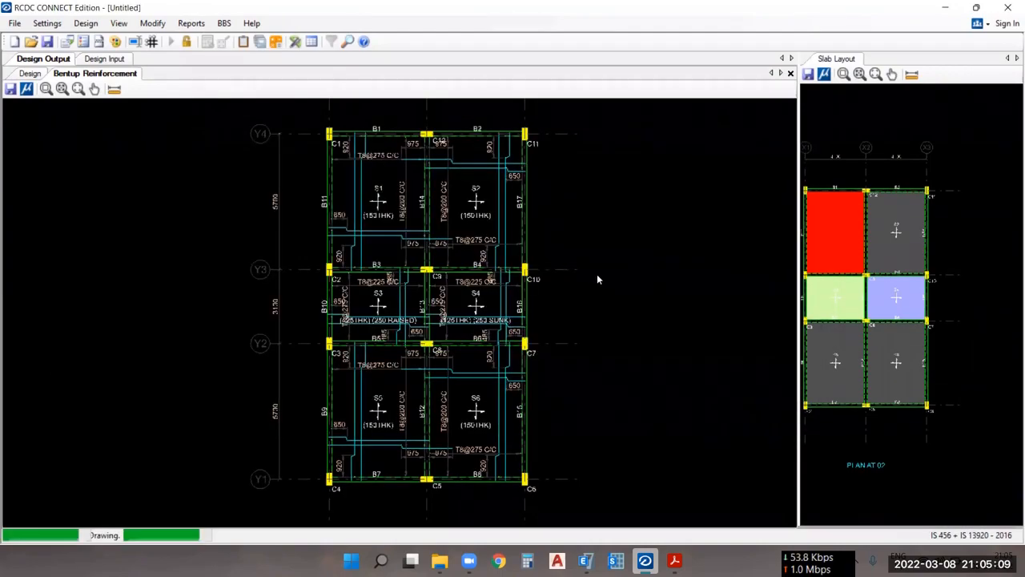
- Widen the slab layout plan and enlarge it around slabs S5 and S6 so their beam marks are readable
{"action": "left_click_drag", "start_coordinate": [799, 300], "coordinate": [527, 295]}
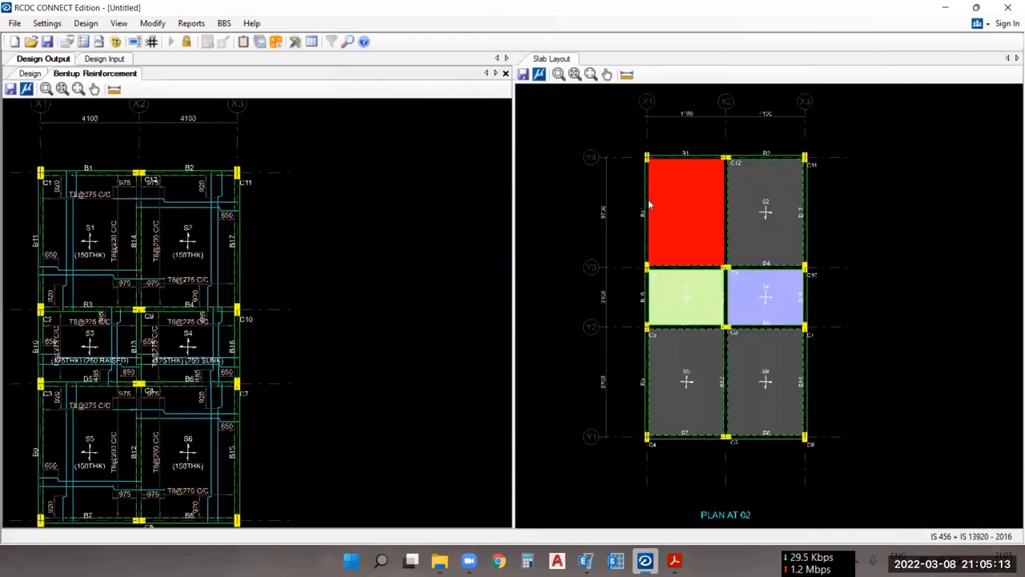
{"action": "scroll", "coordinate": [651, 179], "scroll_direction": "up", "scroll_amount": 3}
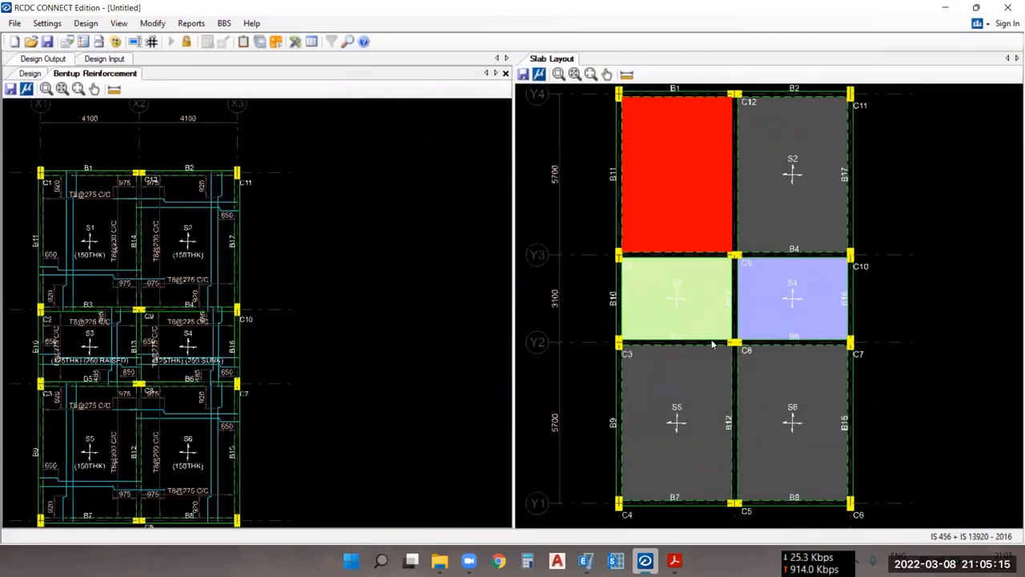
{"action": "scroll", "coordinate": [588, 414], "scroll_direction": "up", "scroll_amount": 4}
{"action": "middle_click_drag", "start_coordinate": [588, 414], "coordinate": [571, 299]}
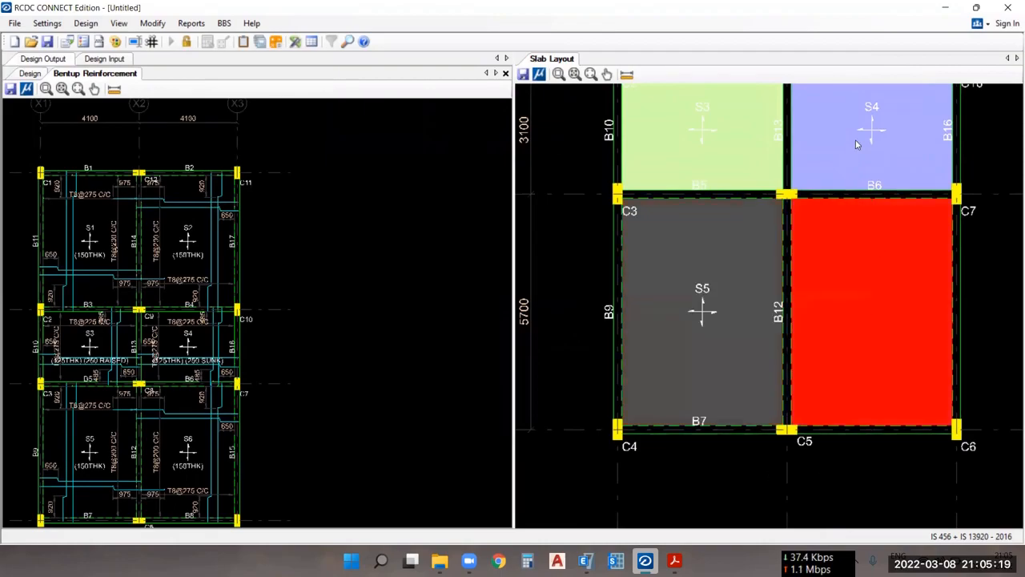
- Start a slab section report for 2 slabs with section mark A, keeping the slab layout plan uncovered
{"action": "left_click", "coordinate": [192, 23]}
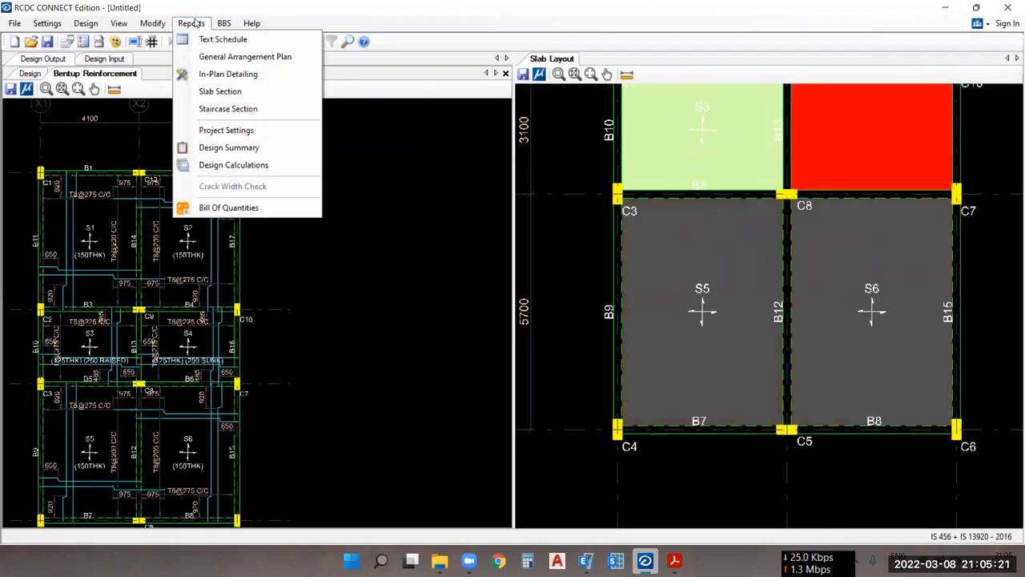
{"action": "left_click", "coordinate": [247, 96]}
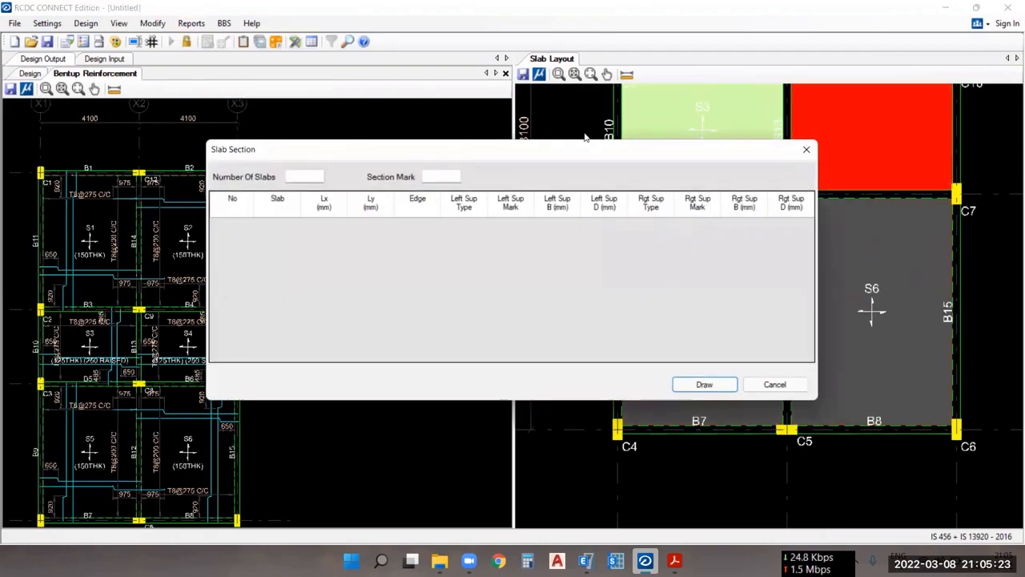
{"action": "left_click_drag", "start_coordinate": [582, 153], "coordinate": [392, 115]}
{"action": "left_click", "coordinate": [117, 139]}
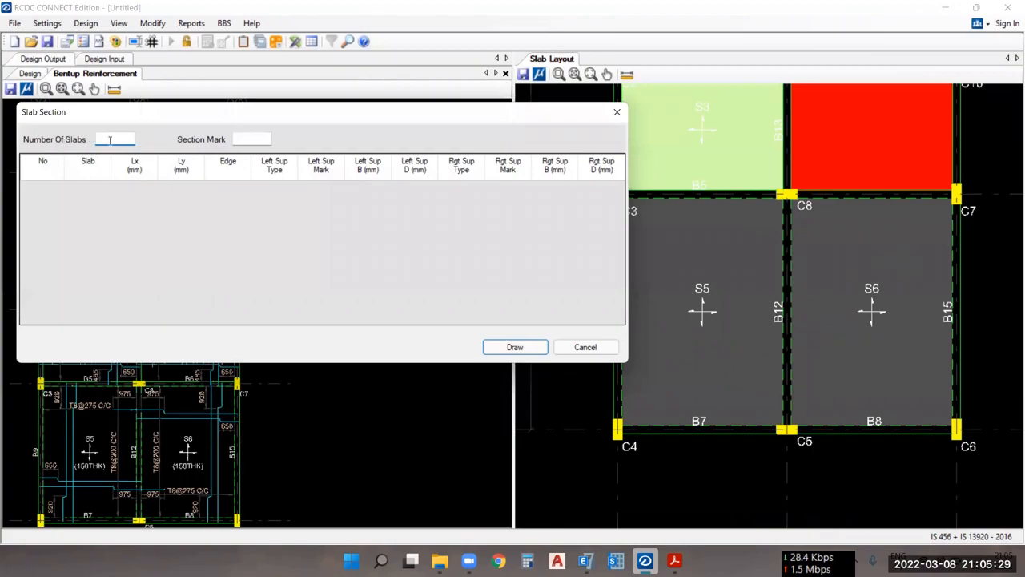
{"action": "key", "text": "Return"}
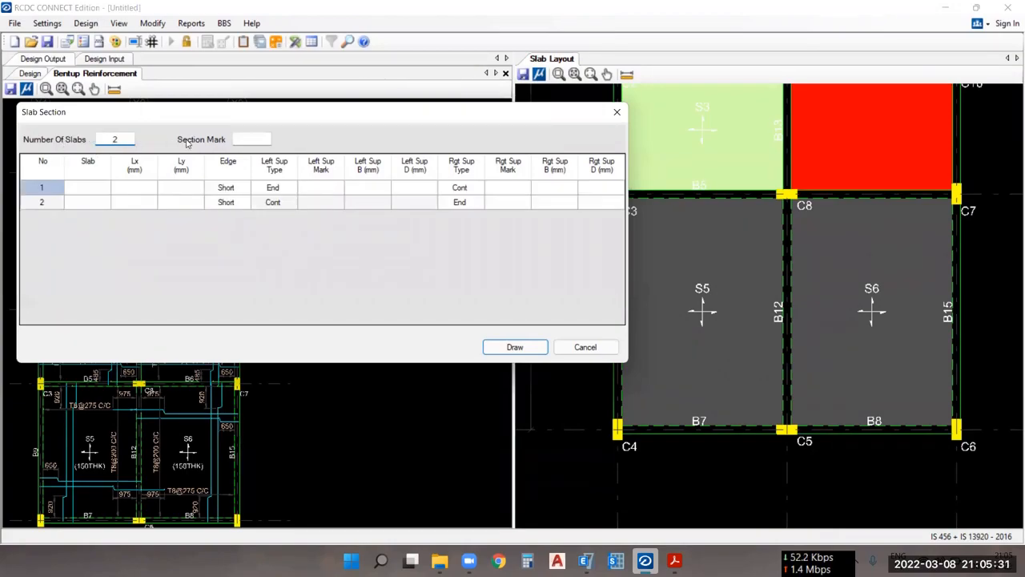
{"action": "left_click", "coordinate": [265, 137]}
- Assign S5 as the first slab and S6 as the second slab of section A
{"action": "left_click", "coordinate": [96, 192]}
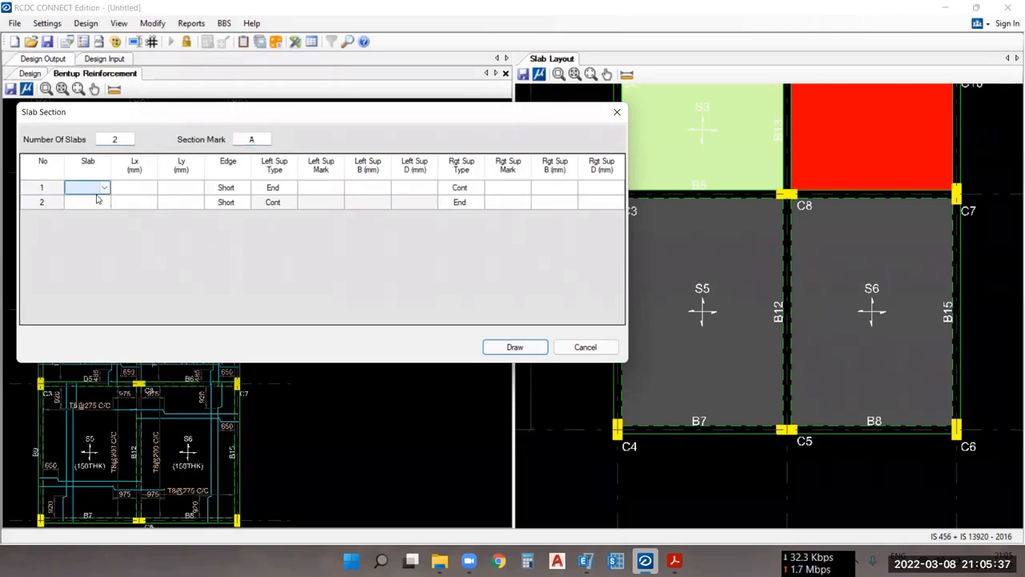
{"action": "left_click", "coordinate": [104, 187]}
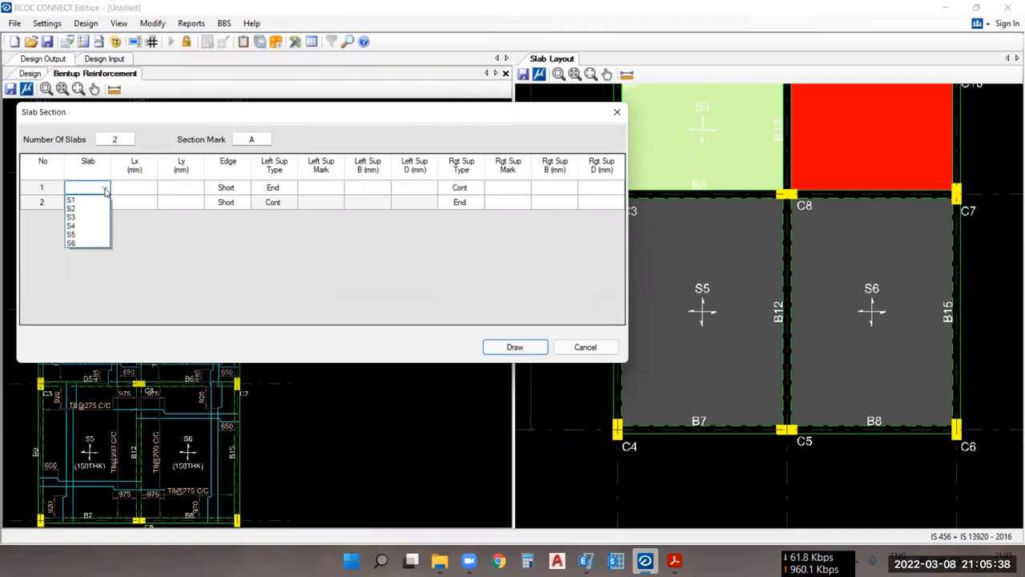
{"action": "left_click", "coordinate": [80, 234]}
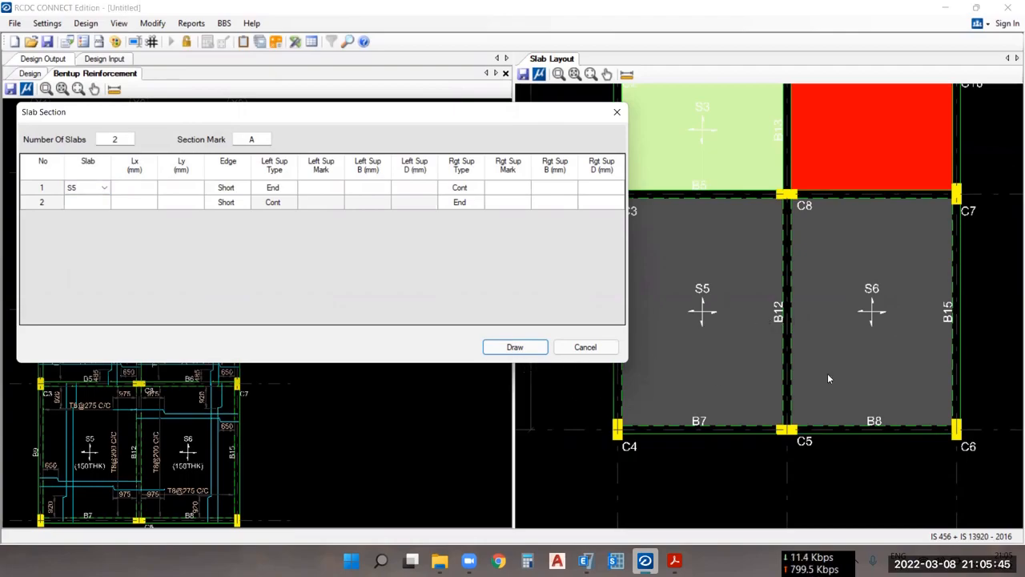
{"action": "left_click", "coordinate": [94, 203]}
{"action": "left_click", "coordinate": [102, 205]}
{"action": "left_click", "coordinate": [103, 205]}
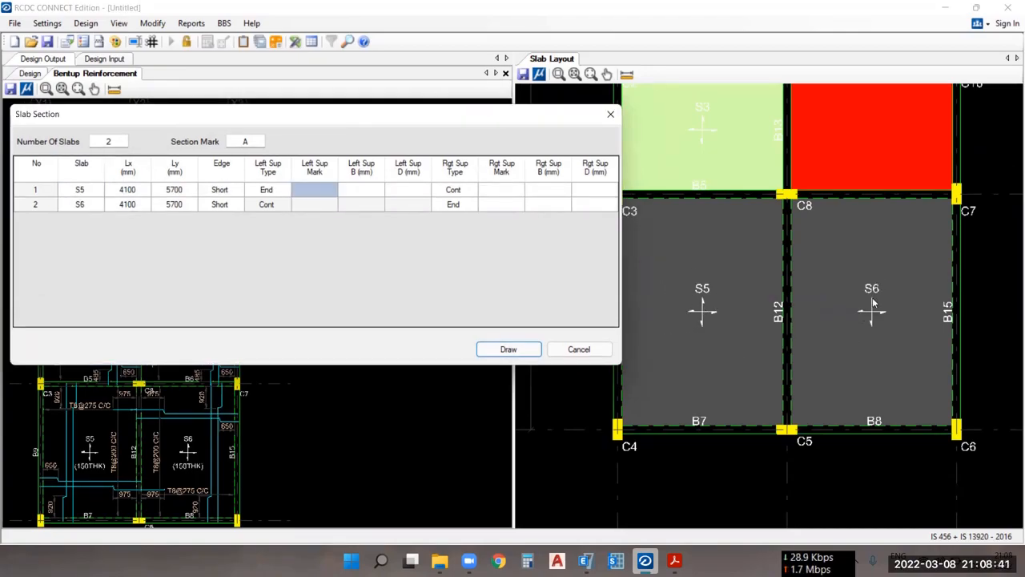
- Set the edge to Long for both slabs S5 and S6 in the section table
{"action": "left_click_drag", "start_coordinate": [507, 112], "coordinate": [363, 121]}
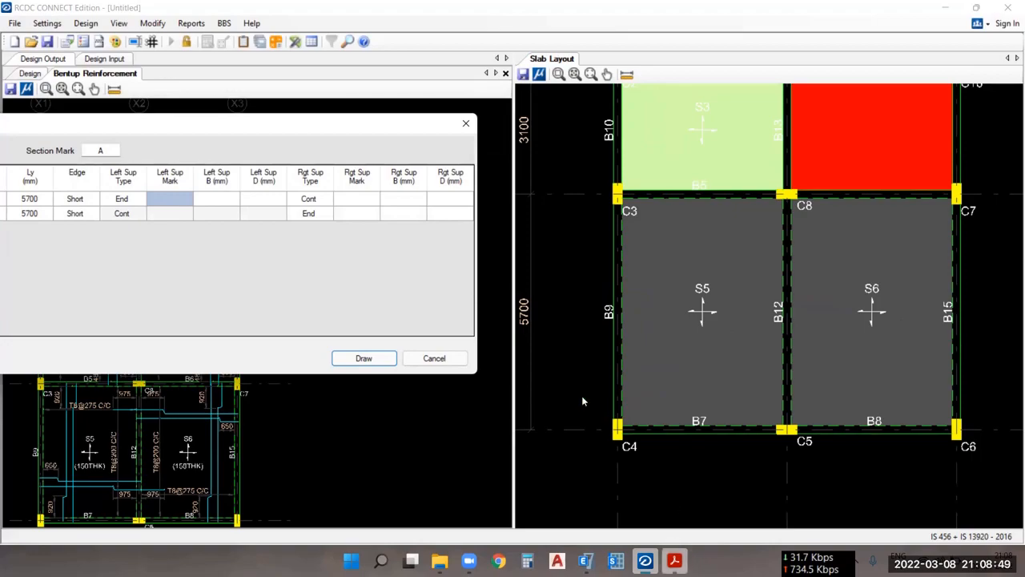
{"action": "left_click_drag", "start_coordinate": [408, 126], "coordinate": [409, 126]}
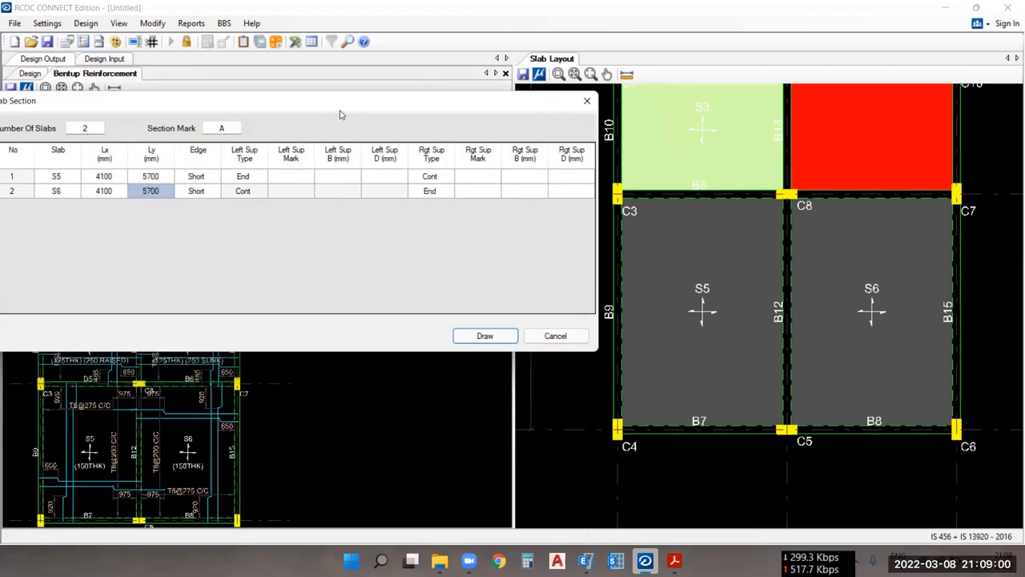
{"action": "left_click_drag", "start_coordinate": [335, 112], "coordinate": [262, 112]}
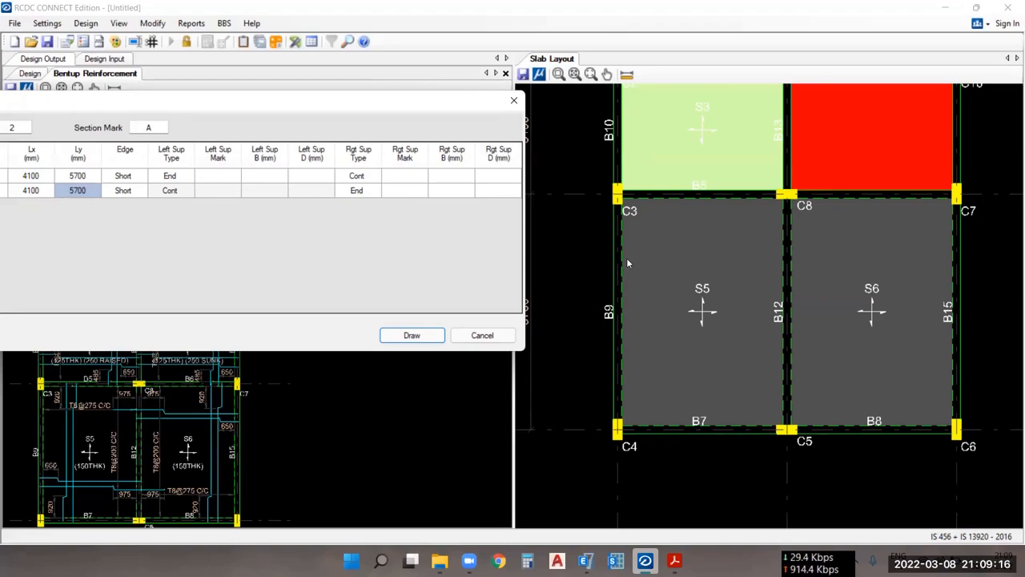
{"action": "left_click", "coordinate": [170, 177]}
{"action": "left_click", "coordinate": [138, 180]}
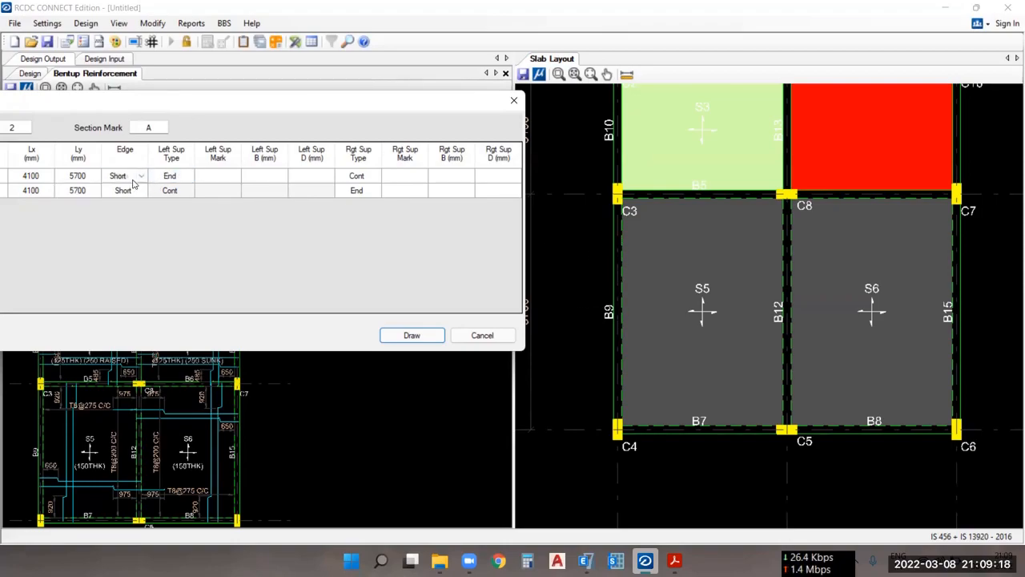
{"action": "left_click", "coordinate": [140, 181]}
{"action": "left_click", "coordinate": [132, 202]}
{"action": "left_click", "coordinate": [144, 193]}
{"action": "left_click", "coordinate": [132, 212]}
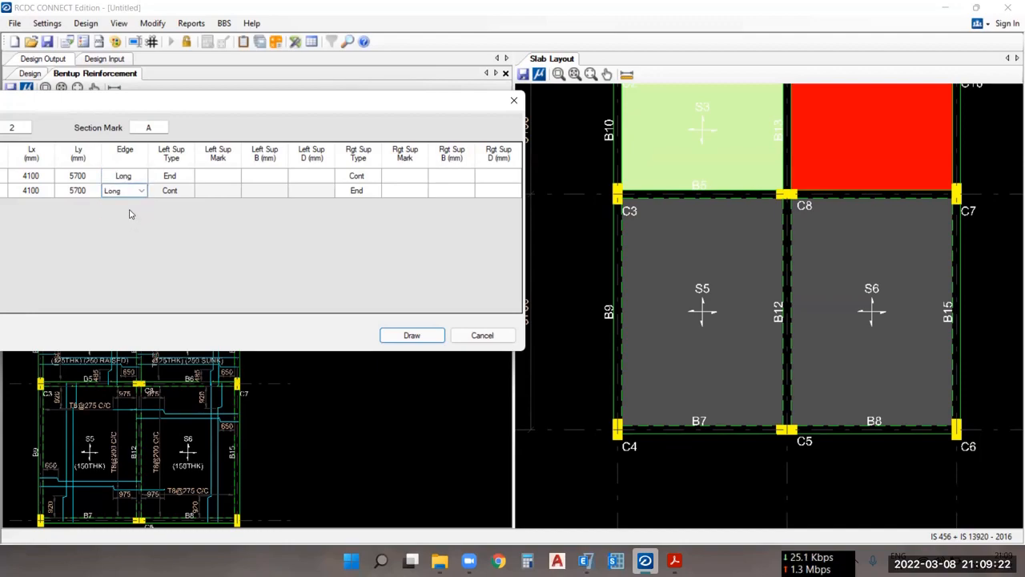
- Define slab S5's left end support as beam B9, 200 mm wide and 500 mm deep
{"action": "left_click", "coordinate": [176, 177]}
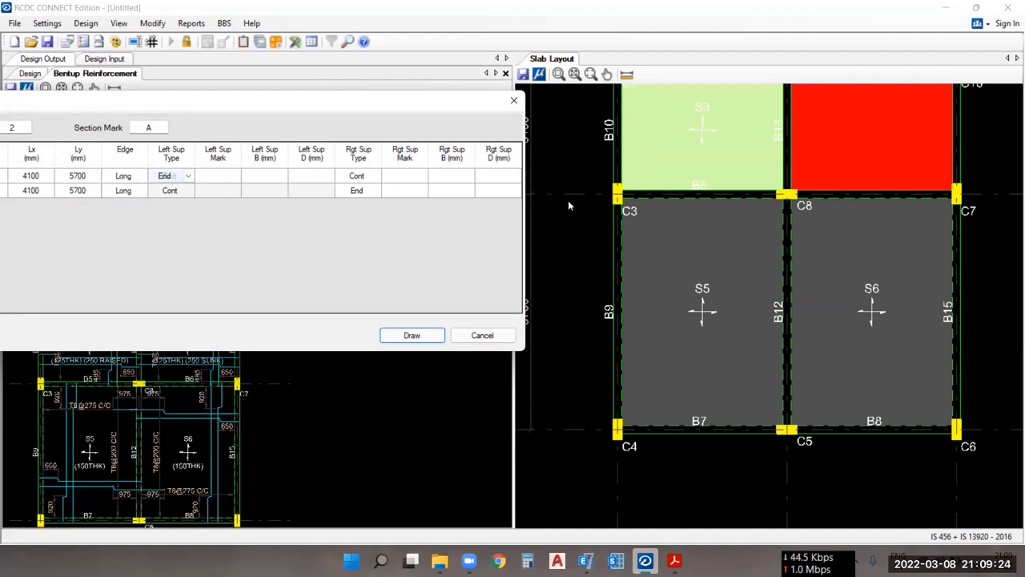
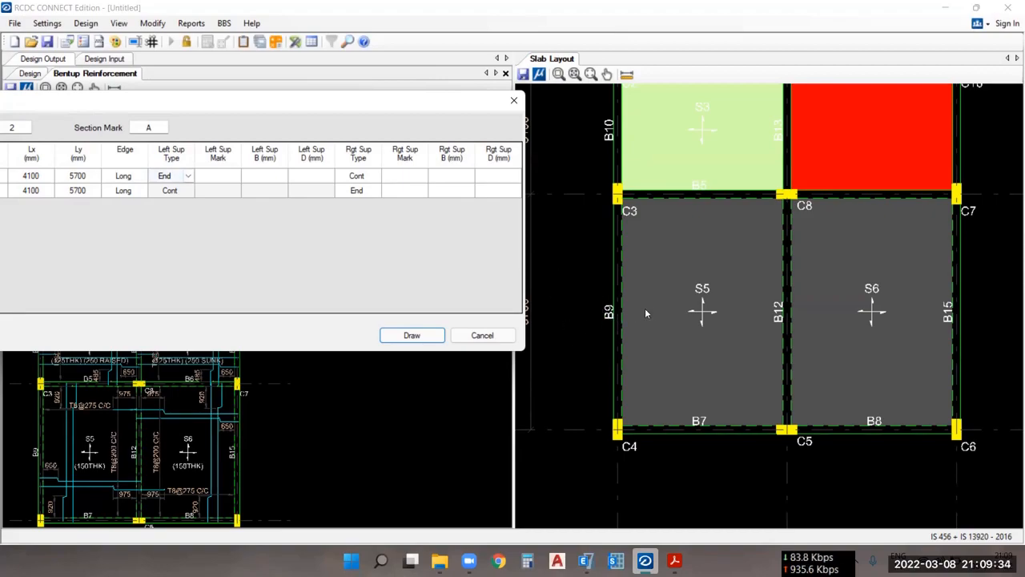
{"action": "left_click", "coordinate": [226, 181]}
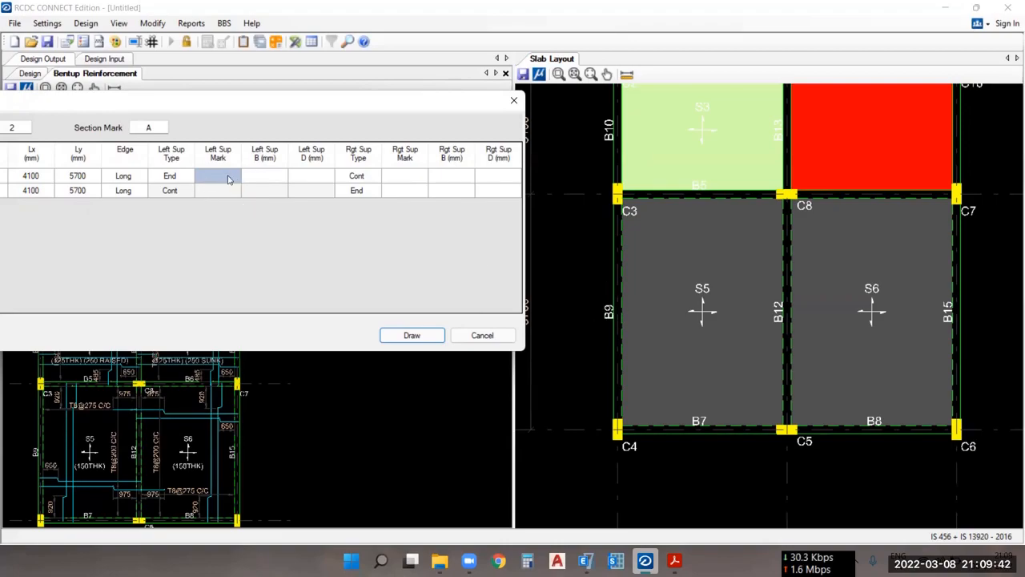
{"action": "left_click", "coordinate": [228, 179]}
{"action": "type", "text": "b5"}
{"action": "left_click", "coordinate": [266, 176]}
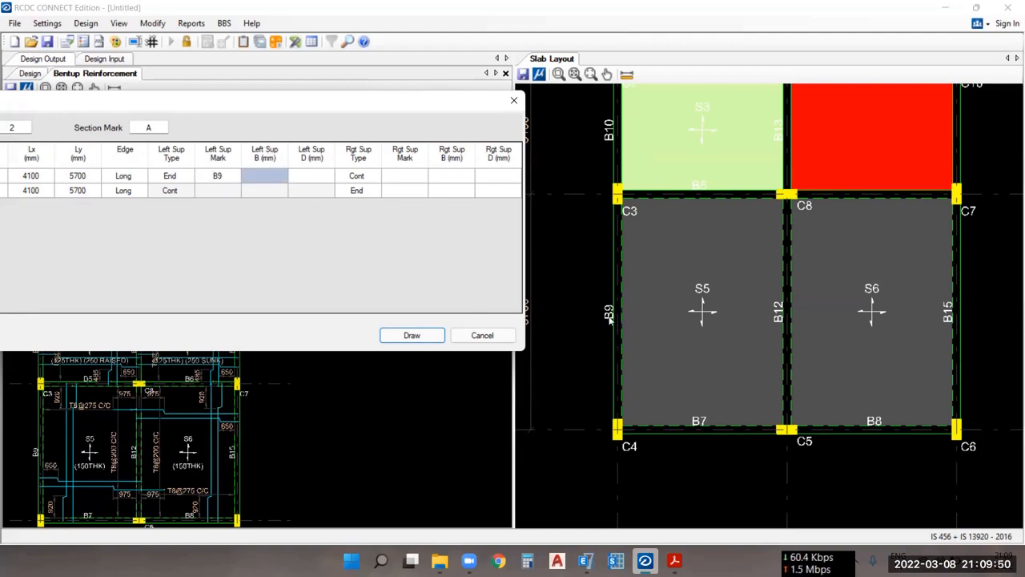
{"action": "type", "text": "200"}
{"action": "left_click", "coordinate": [324, 180]}
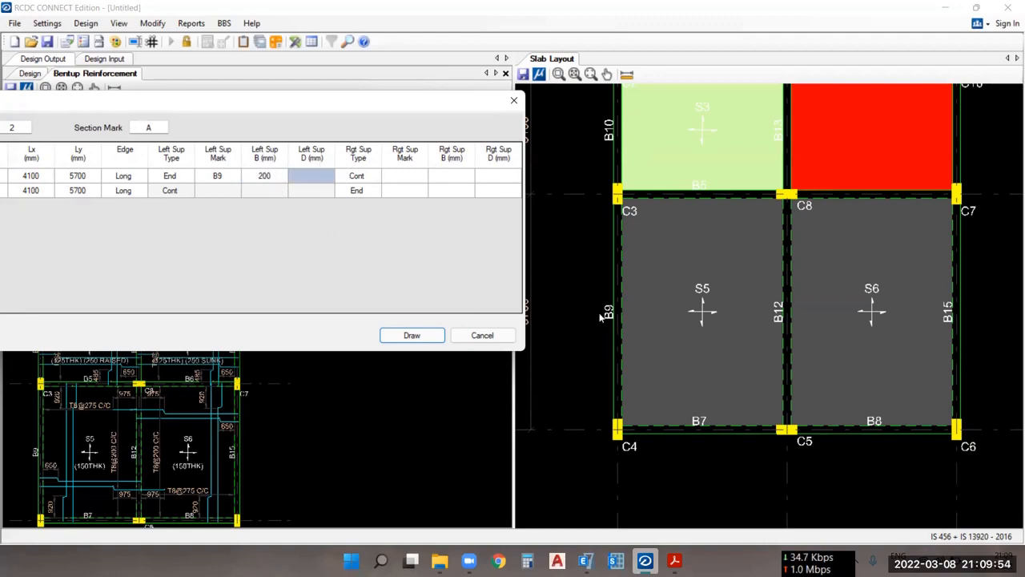
{"action": "left_click", "coordinate": [319, 175]}
{"action": "type", "text": "500"}
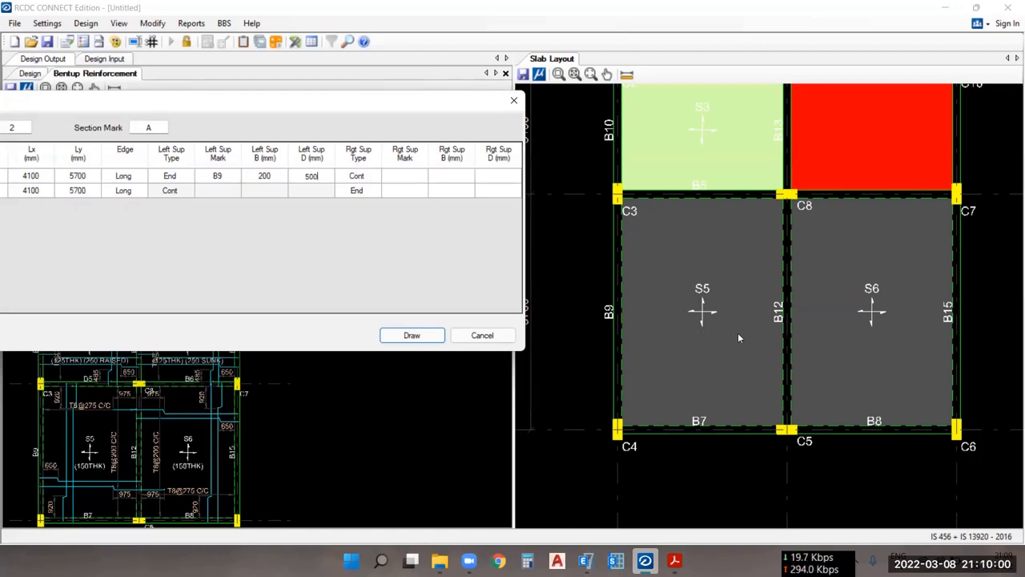
- Define slab S5's continuous right support as beam B12, 200 mm wide and 500 mm deep
{"action": "left_click", "coordinate": [380, 179]}
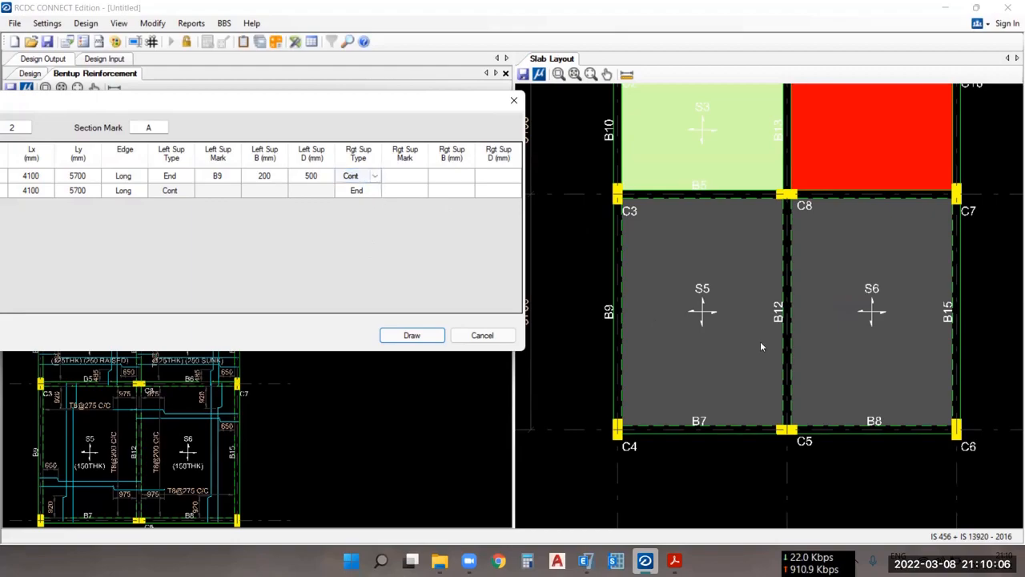
{"action": "left_click", "coordinate": [406, 178]}
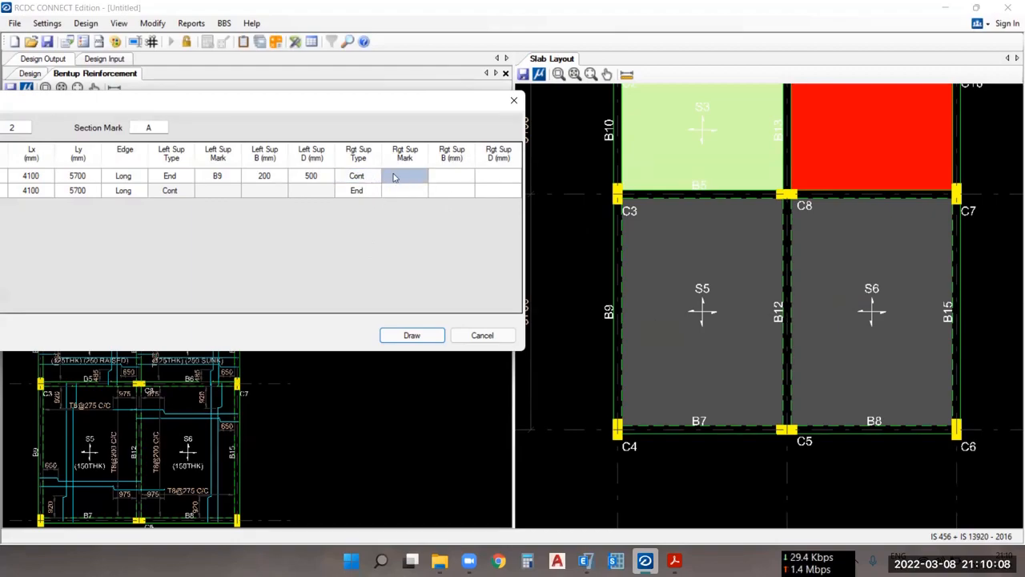
{"action": "left_click", "coordinate": [407, 175]}
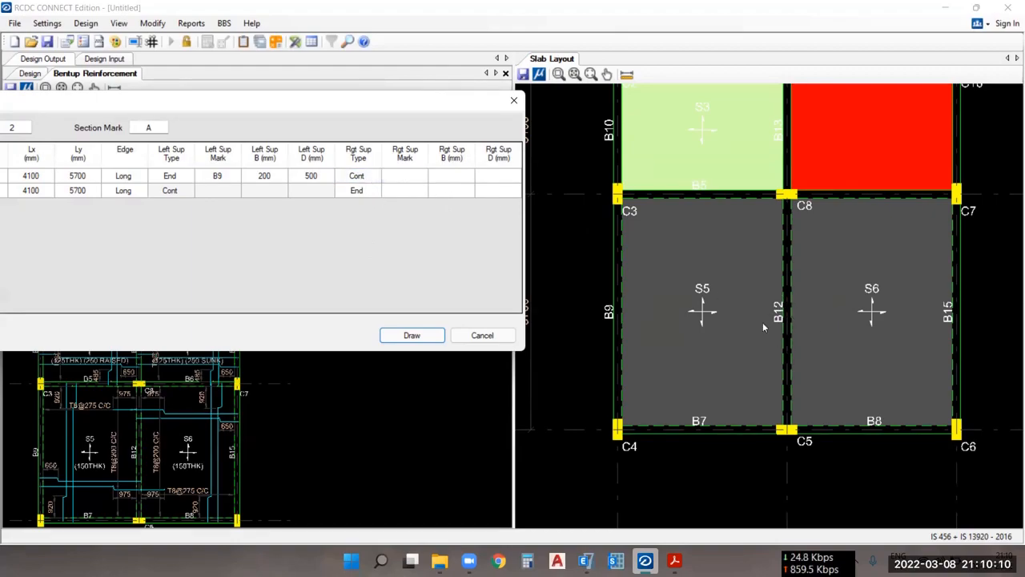
{"action": "type", "text": "B12"}
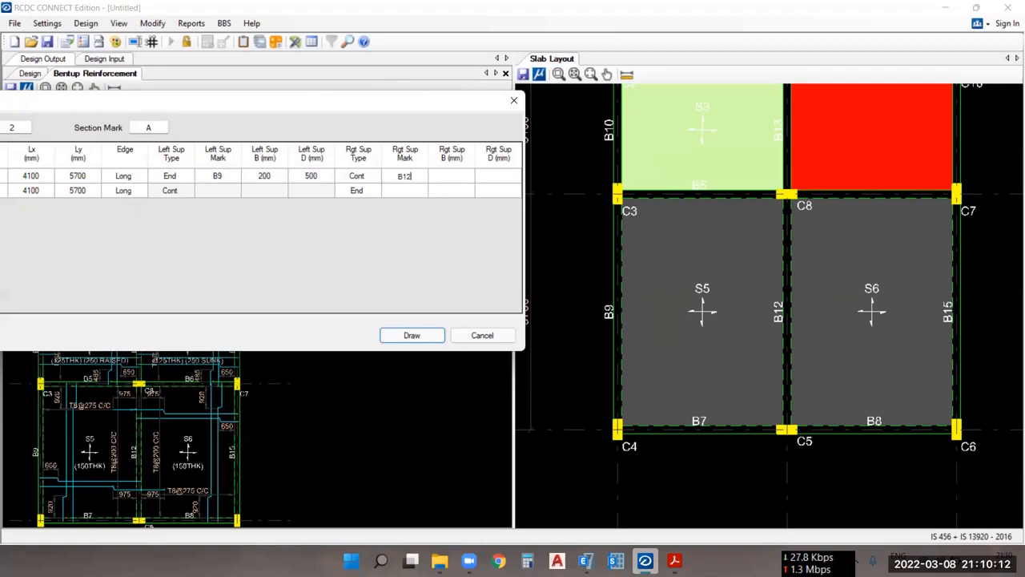
{"action": "left_click", "coordinate": [451, 180]}
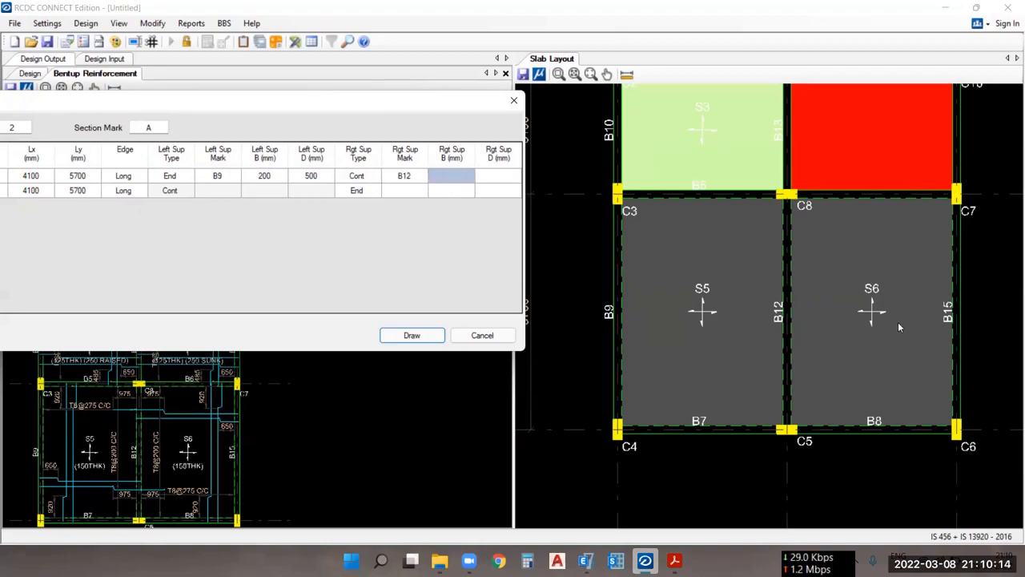
{"action": "type", "text": "200"}
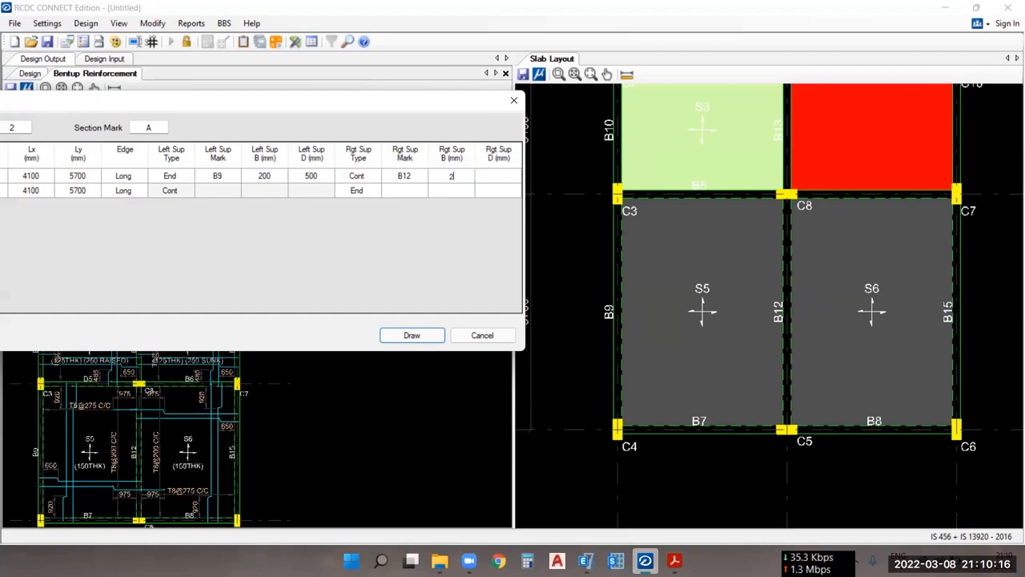
{"action": "left_click", "coordinate": [501, 184]}
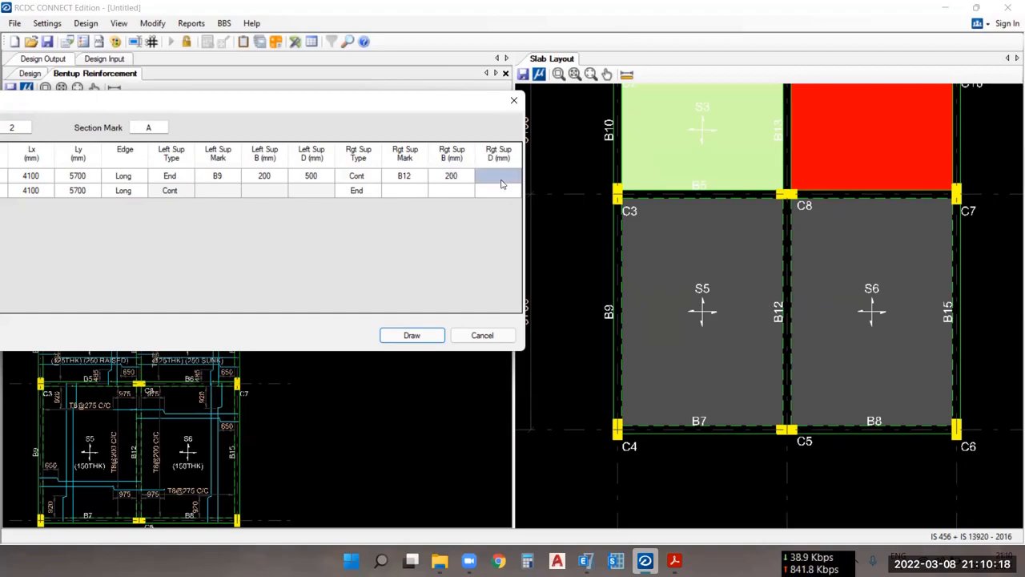
{"action": "type", "text": "500"}
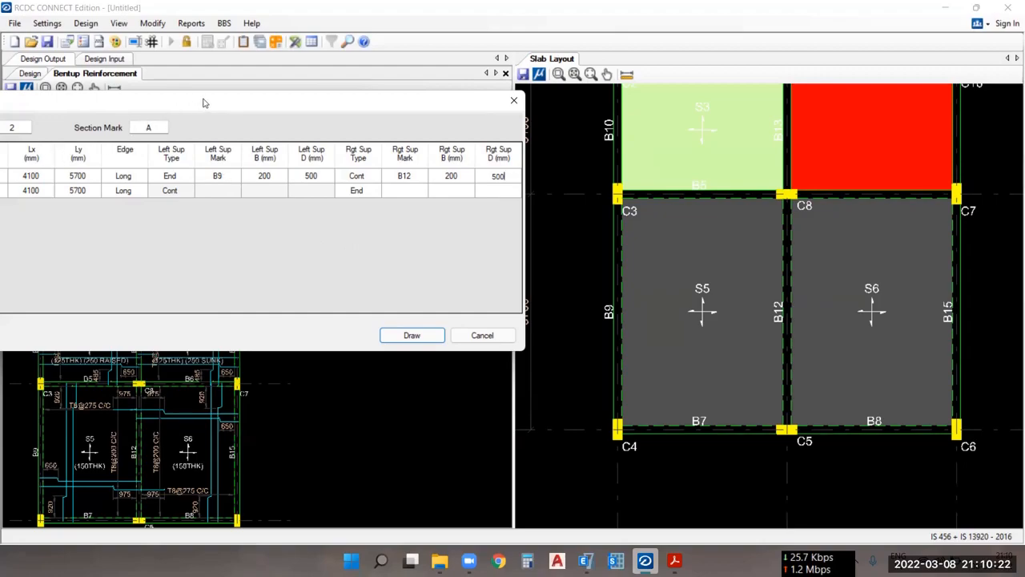
- Set slab S6's right support to End type with beam mark B15
{"action": "left_click_drag", "start_coordinate": [203, 103], "coordinate": [251, 81]}
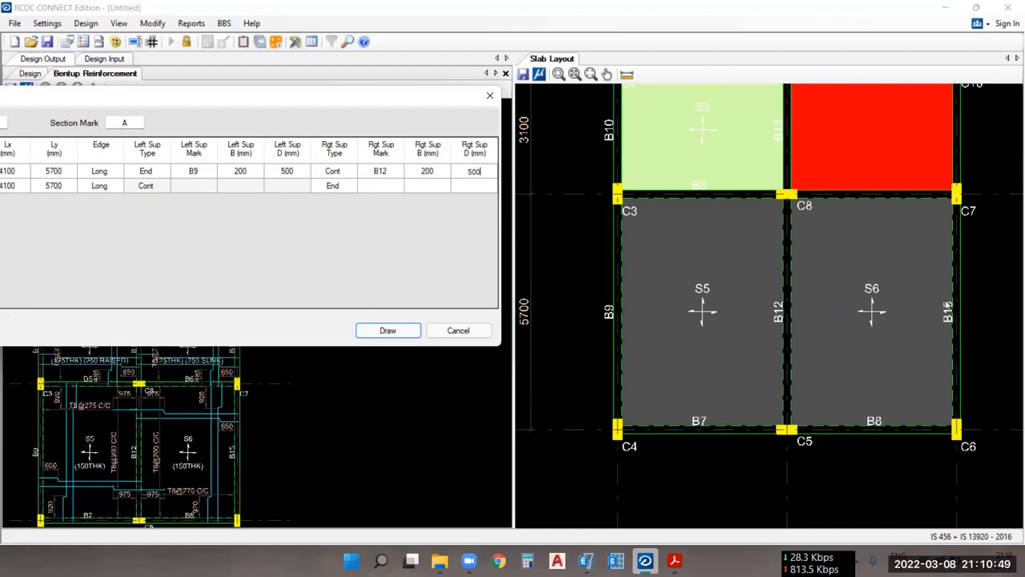
{"action": "left_click", "coordinate": [349, 186]}
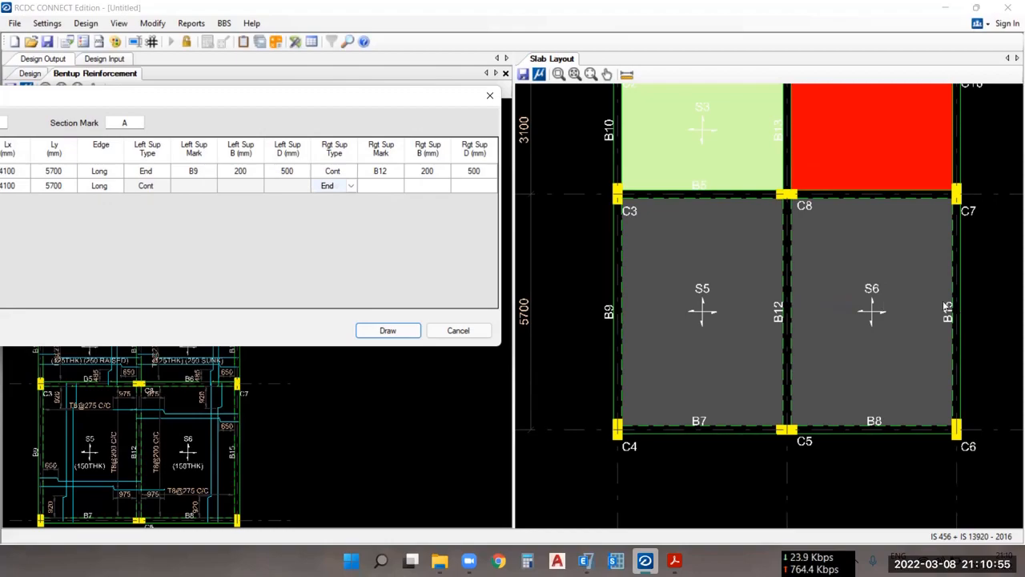
{"action": "left_click", "coordinate": [383, 186]}
{"action": "left_click", "coordinate": [392, 187]}
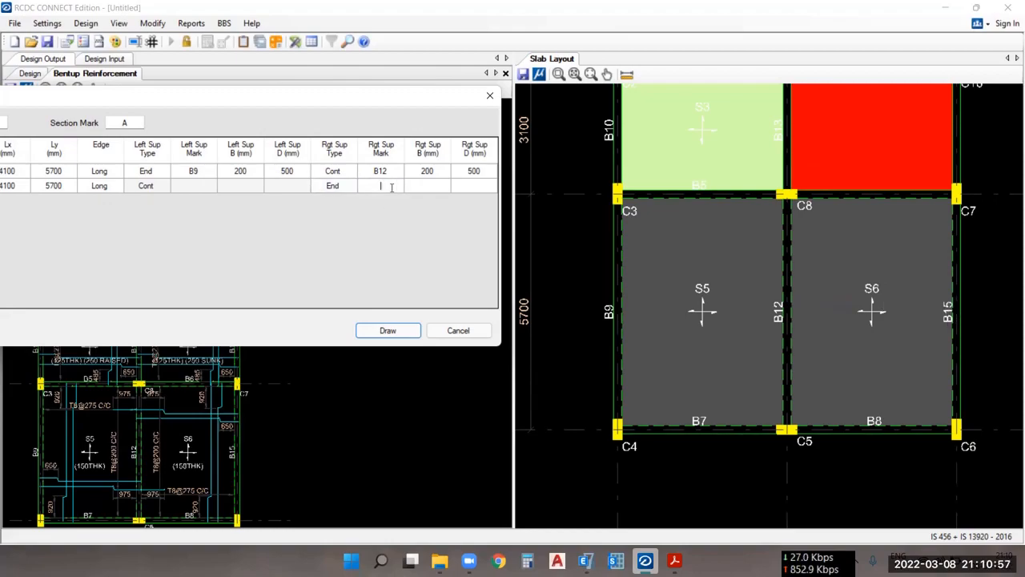
{"action": "type", "text": "B15"}
{"action": "left_click", "coordinate": [340, 187]}
{"action": "left_click", "coordinate": [351, 187]}
{"action": "left_click", "coordinate": [351, 188]}
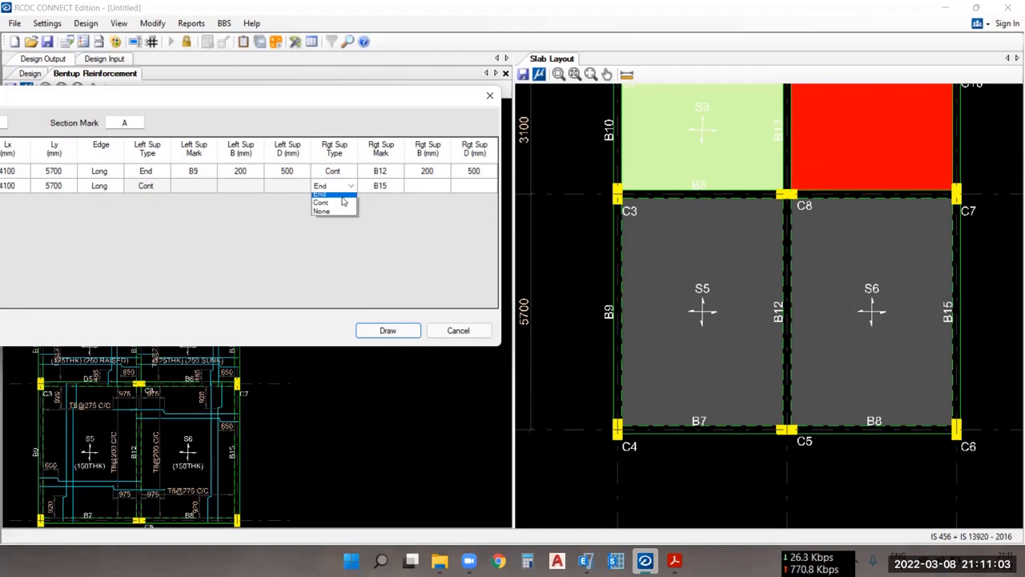
{"action": "left_click", "coordinate": [341, 199]}
- Size slab S6's right support beam B15 at 200 mm wide and 500 mm deep, and draw section A
{"action": "left_click", "coordinate": [429, 188]}
{"action": "left_click", "coordinate": [434, 185]}
{"action": "type", "text": "2"}
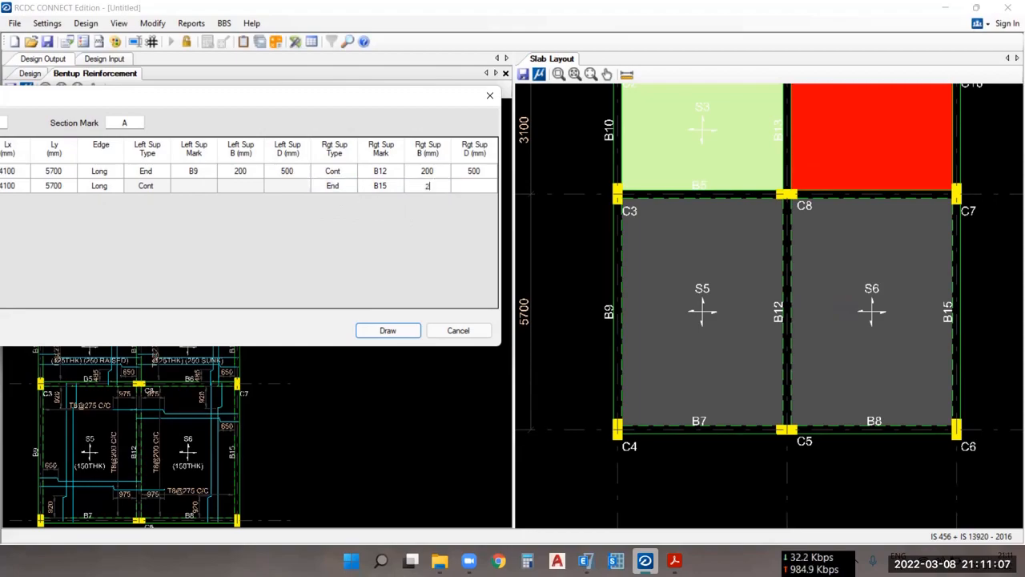
{"action": "type", "text": "00"}
{"action": "left_click", "coordinate": [473, 185]}
{"action": "left_click", "coordinate": [477, 185]}
{"action": "type", "text": "500"}
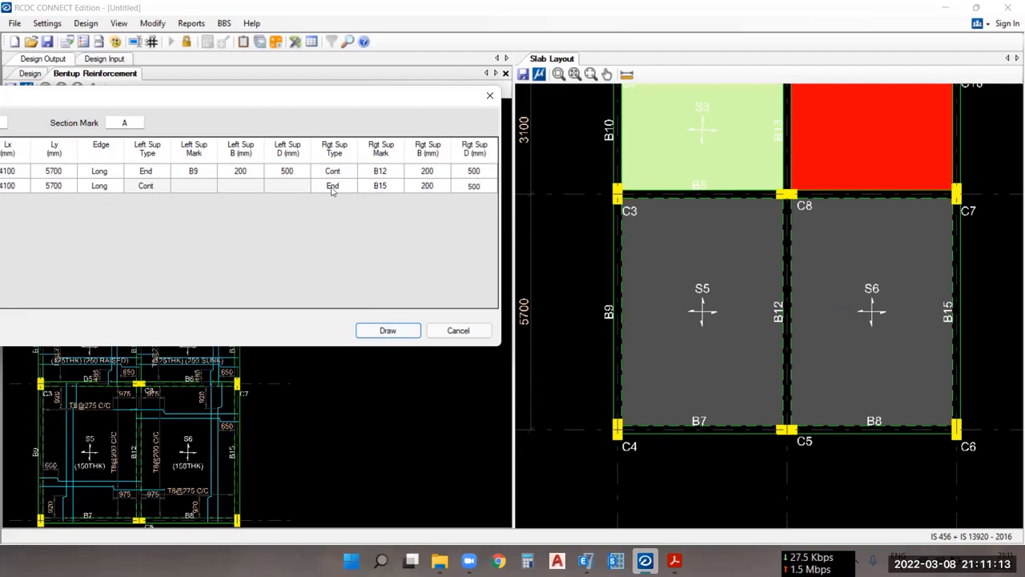
{"action": "left_click", "coordinate": [389, 331]}
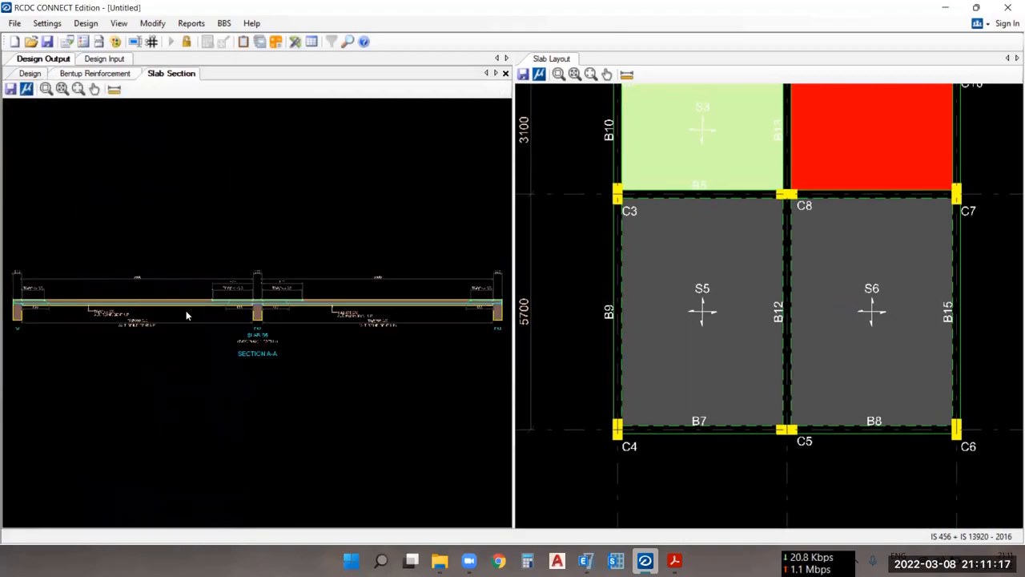
- Examine the reinforcement detailing of section A-A at end support B9, including the bent-up bars and their extents
{"action": "middle_click_drag", "start_coordinate": [187, 313], "coordinate": [389, 290]}
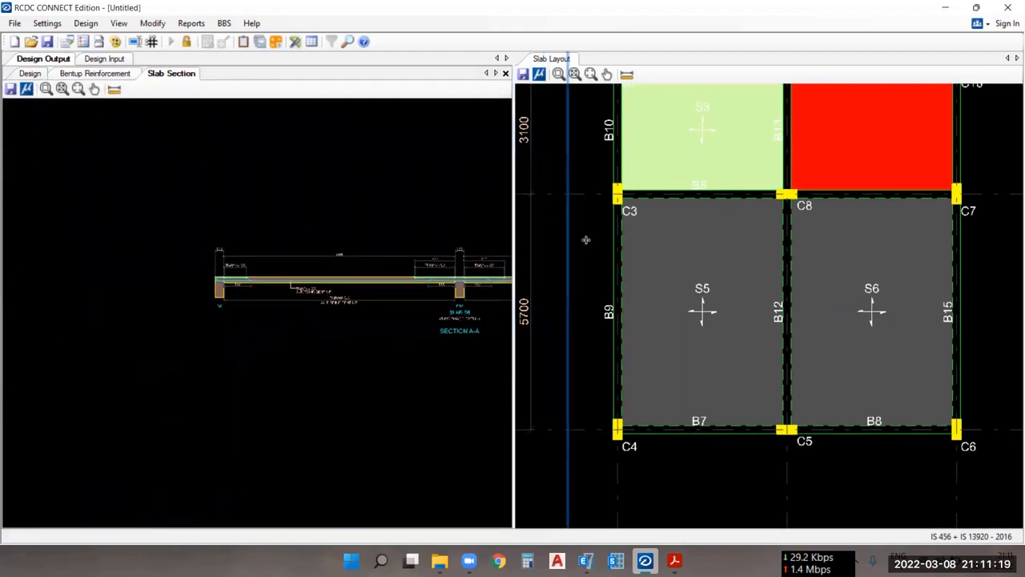
{"action": "left_click_drag", "start_coordinate": [600, 244], "coordinate": [602, 251]}
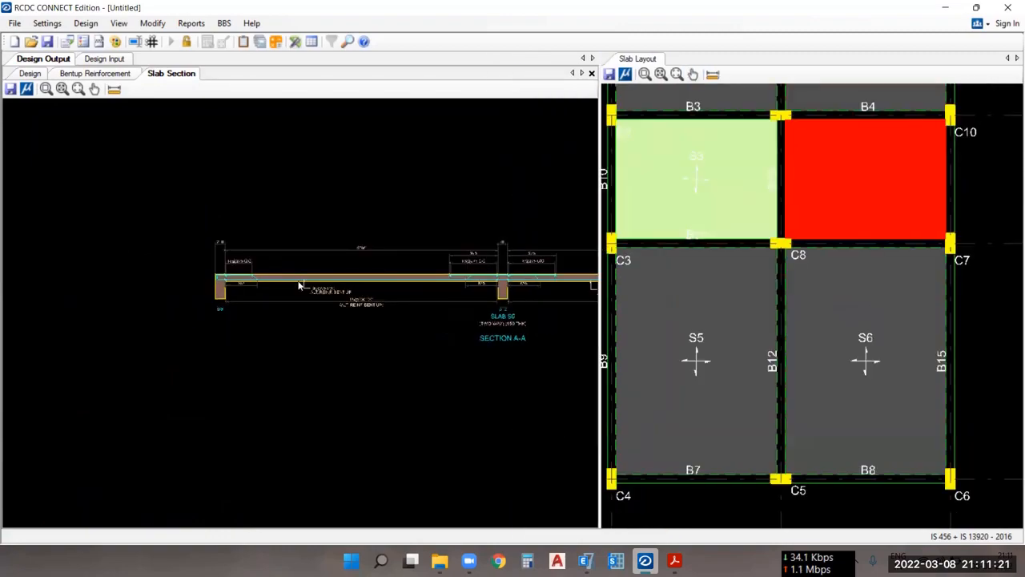
{"action": "scroll", "coordinate": [304, 284], "scroll_direction": "up", "scroll_amount": 3}
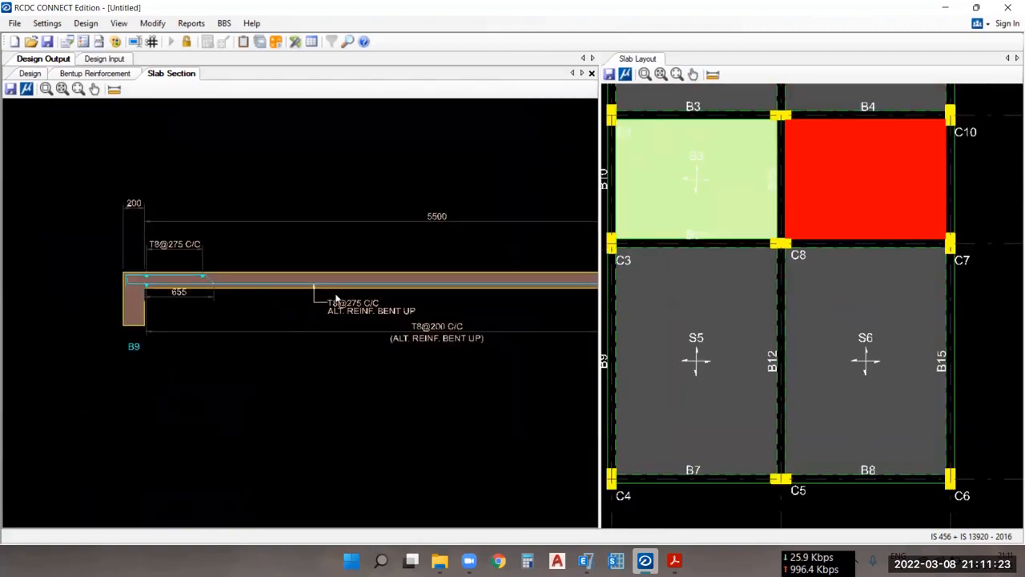
{"action": "scroll", "coordinate": [251, 274], "scroll_direction": "up", "scroll_amount": 4}
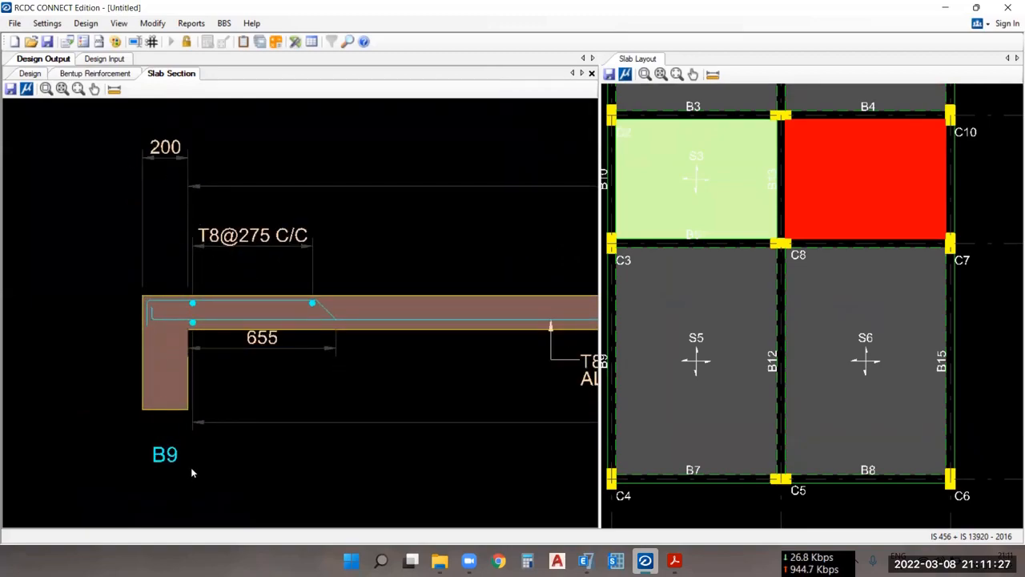
{"action": "scroll", "coordinate": [160, 272], "scroll_direction": "down", "scroll_amount": 1}
{"action": "mouse_move", "coordinate": [377, 325]}
{"action": "middle_mouse_down"}
{"action": "mouse_move", "coordinate": [238, 286]}
{"action": "mouse_move", "coordinate": [437, 297]}
{"action": "middle_mouse_up"}
{"action": "scroll", "coordinate": [211, 261], "scroll_direction": "up", "scroll_amount": 1}
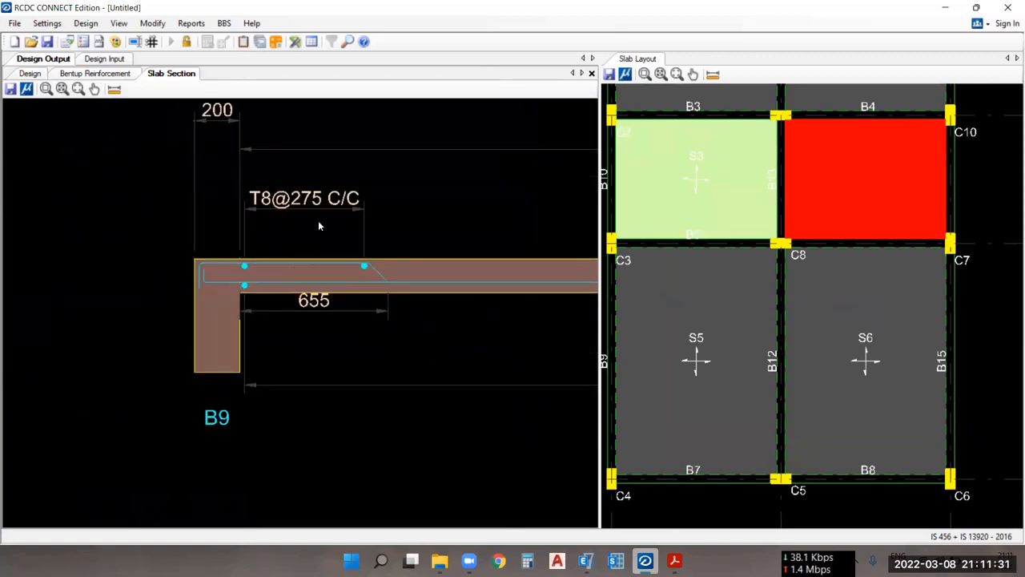
{"action": "middle_click_drag", "start_coordinate": [359, 235], "coordinate": [213, 217]}
{"action": "scroll", "coordinate": [216, 266], "scroll_direction": "down", "scroll_amount": 1}
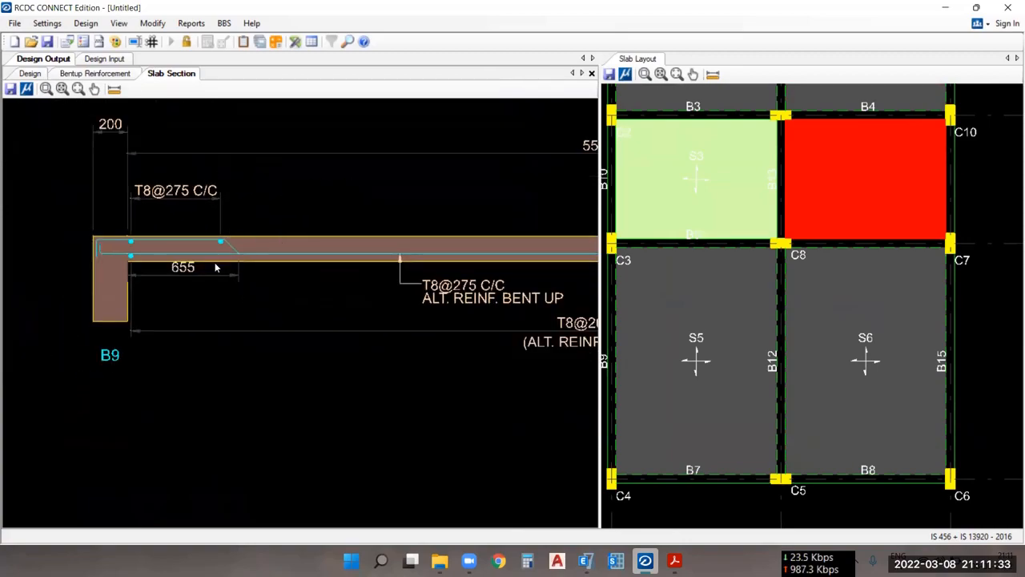
{"action": "scroll", "coordinate": [233, 257], "scroll_direction": "up", "scroll_amount": 2}
{"action": "middle_click_drag", "start_coordinate": [249, 308], "coordinate": [337, 309]}
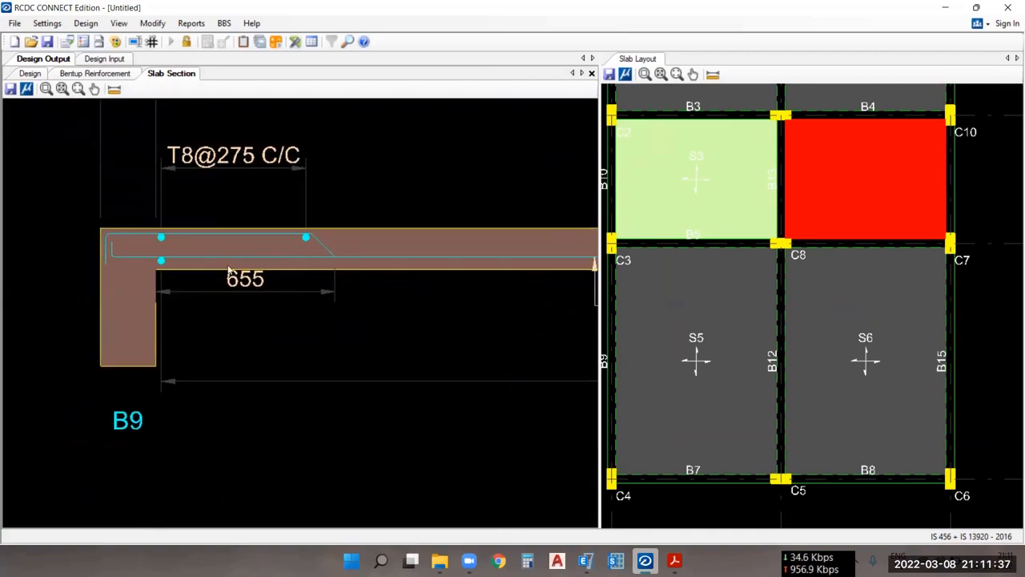
{"action": "scroll", "coordinate": [213, 289], "scroll_direction": "down", "scroll_amount": 2}
{"action": "scroll", "coordinate": [382, 308], "scroll_direction": "down", "scroll_amount": 2}
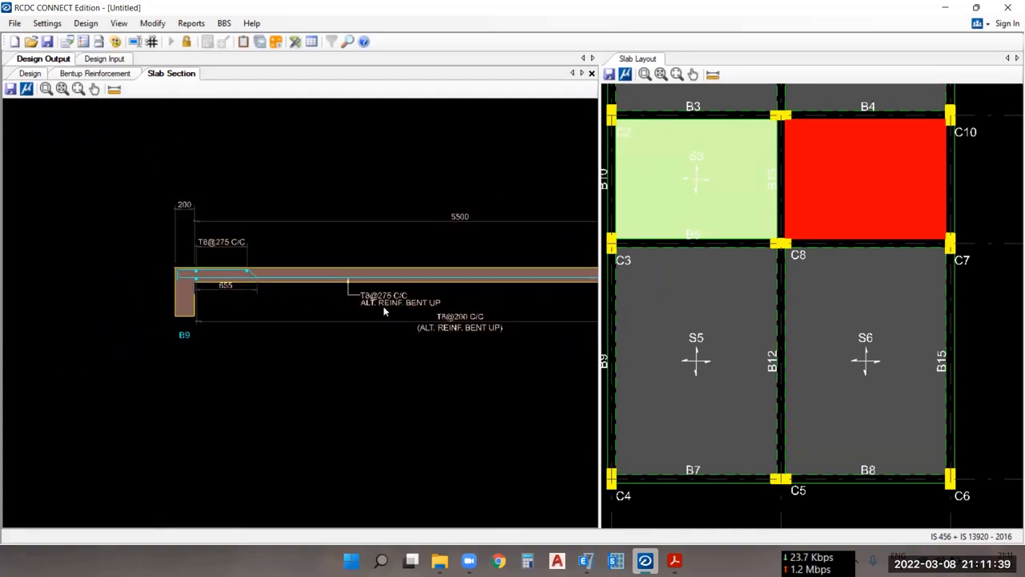
- Examine section A-A's midspan bar labels and the reinforcement over continuous support B12 and end support B15
{"action": "scroll", "coordinate": [244, 272], "scroll_direction": "up", "scroll_amount": 3}
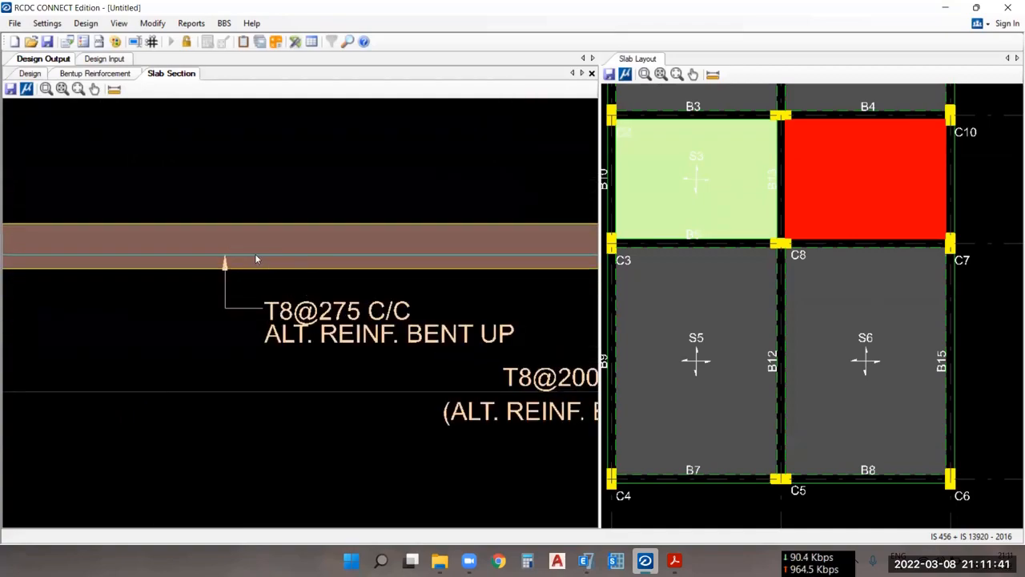
{"action": "scroll", "coordinate": [303, 314], "scroll_direction": "down", "scroll_amount": 1}
{"action": "scroll", "coordinate": [317, 324], "scroll_direction": "down", "scroll_amount": 7}
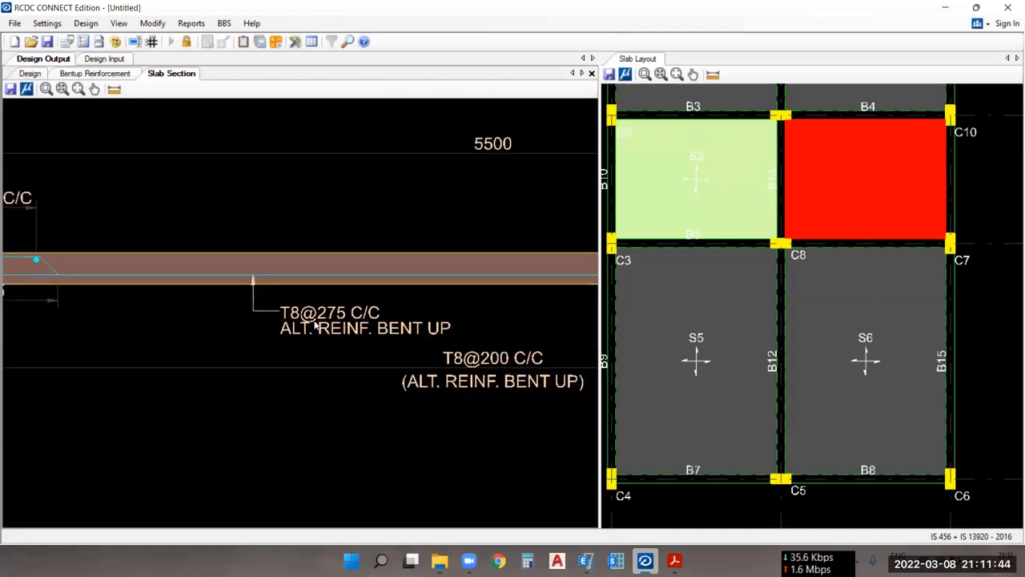
{"action": "middle_click_drag", "start_coordinate": [578, 348], "coordinate": [233, 320]}
{"action": "scroll", "coordinate": [120, 288], "scroll_direction": "up", "scroll_amount": 6}
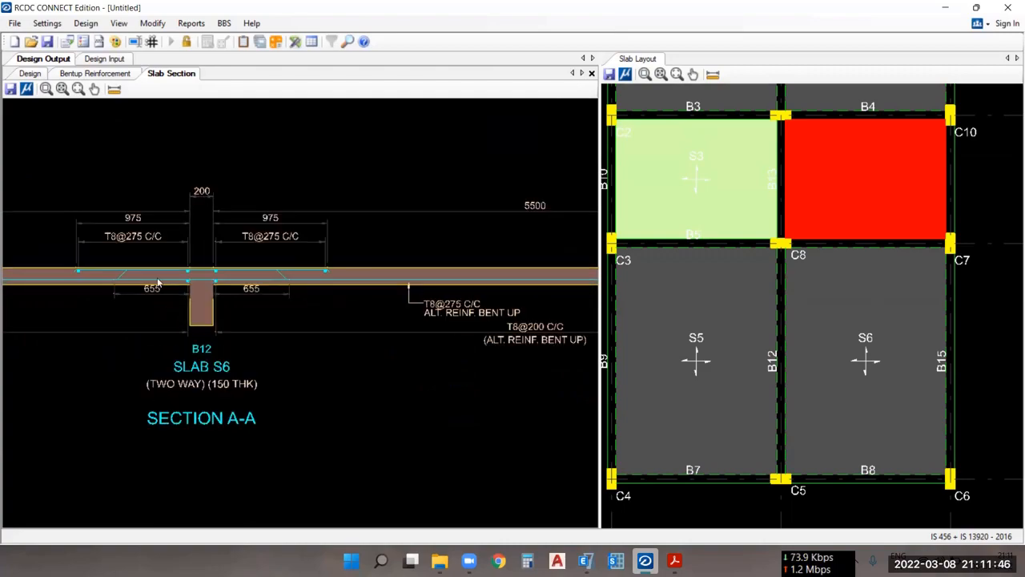
{"action": "scroll", "coordinate": [107, 289], "scroll_direction": "down", "scroll_amount": 6}
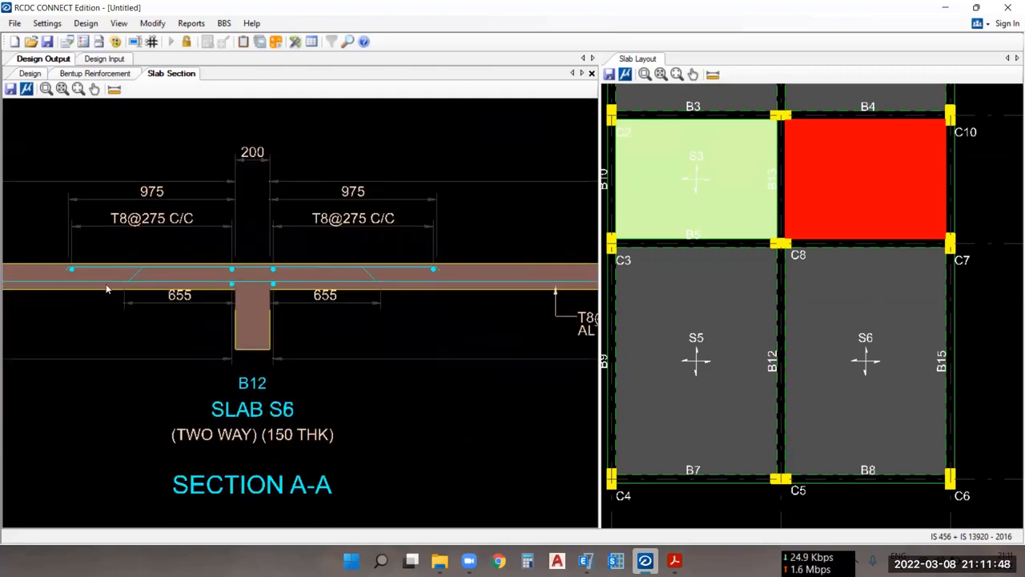
{"action": "scroll", "coordinate": [293, 303], "scroll_direction": "up", "scroll_amount": 5}
{"action": "scroll", "coordinate": [240, 297], "scroll_direction": "up", "scroll_amount": 2}
{"action": "scroll", "coordinate": [293, 277], "scroll_direction": "down", "scroll_amount": 6}
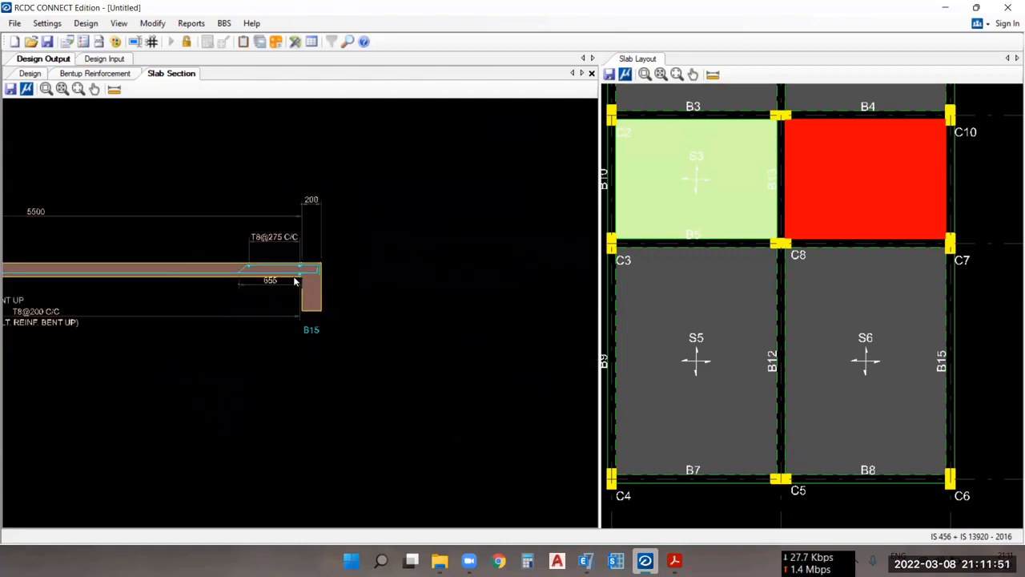
{"action": "middle_click_drag", "start_coordinate": [273, 245], "coordinate": [301, 336]}
- Start a new slab section with 2 slabs and section mark B
{"action": "middle_click_drag", "start_coordinate": [756, 221], "coordinate": [807, 338]}
{"action": "left_click", "coordinate": [908, 295]}
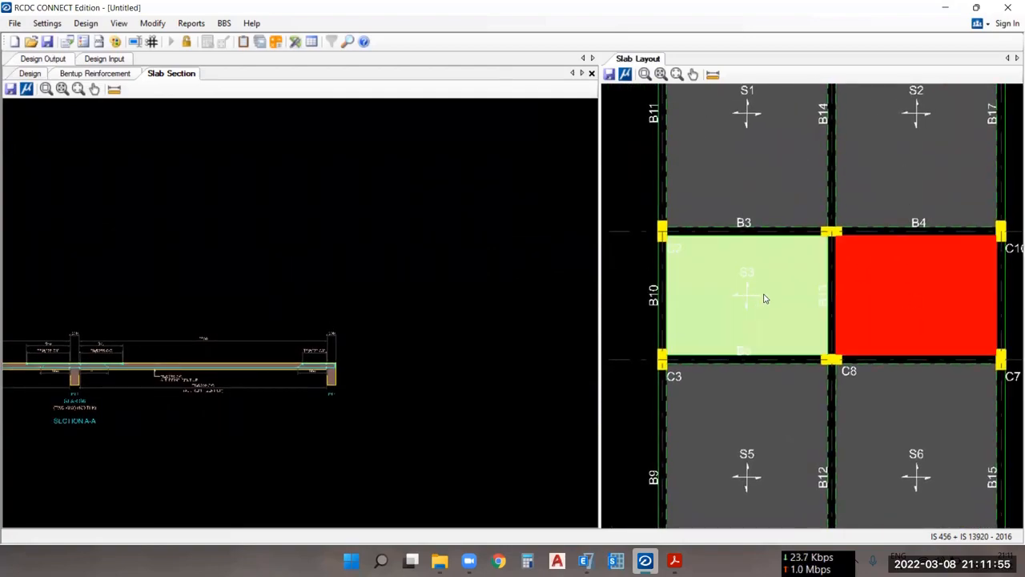
{"action": "left_click", "coordinate": [734, 156]}
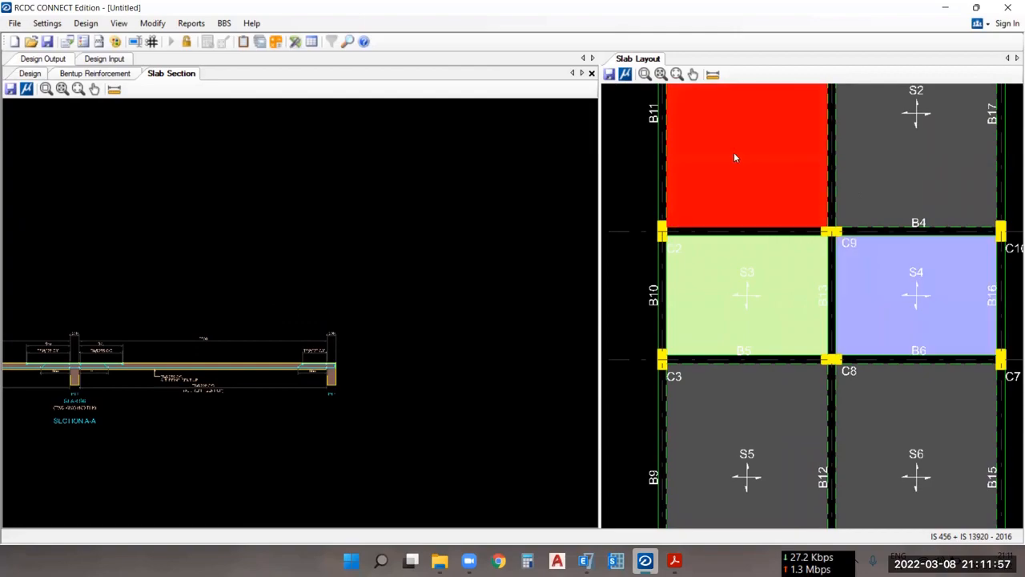
{"action": "left_click", "coordinate": [191, 23]}
{"action": "left_click", "coordinate": [233, 92]}
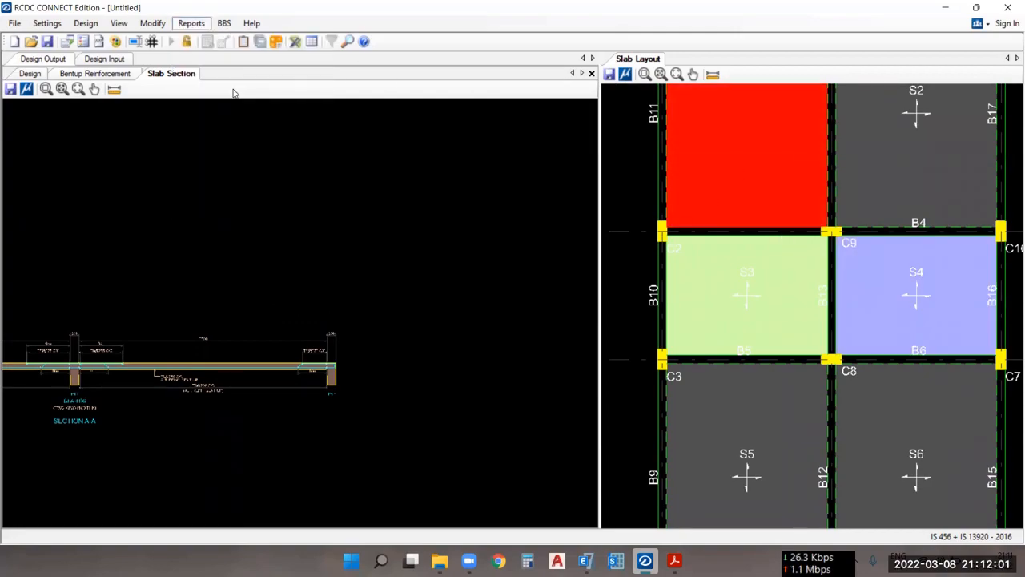
{"action": "left_click_drag", "start_coordinate": [462, 142], "coordinate": [297, 102]}
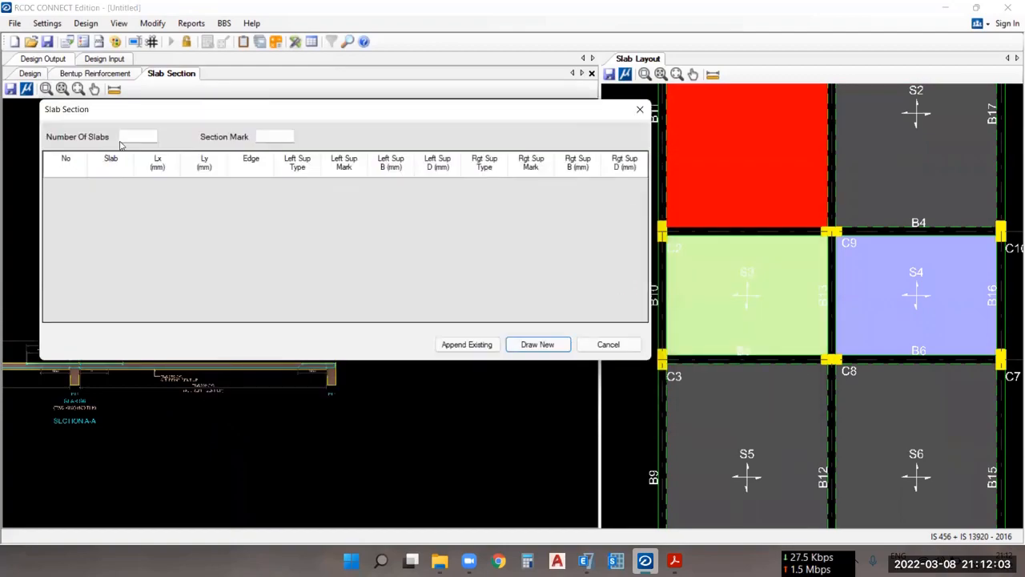
{"action": "left_click", "coordinate": [138, 137]}
{"action": "key", "text": "Return"}
{"action": "left_click", "coordinate": [271, 138]}
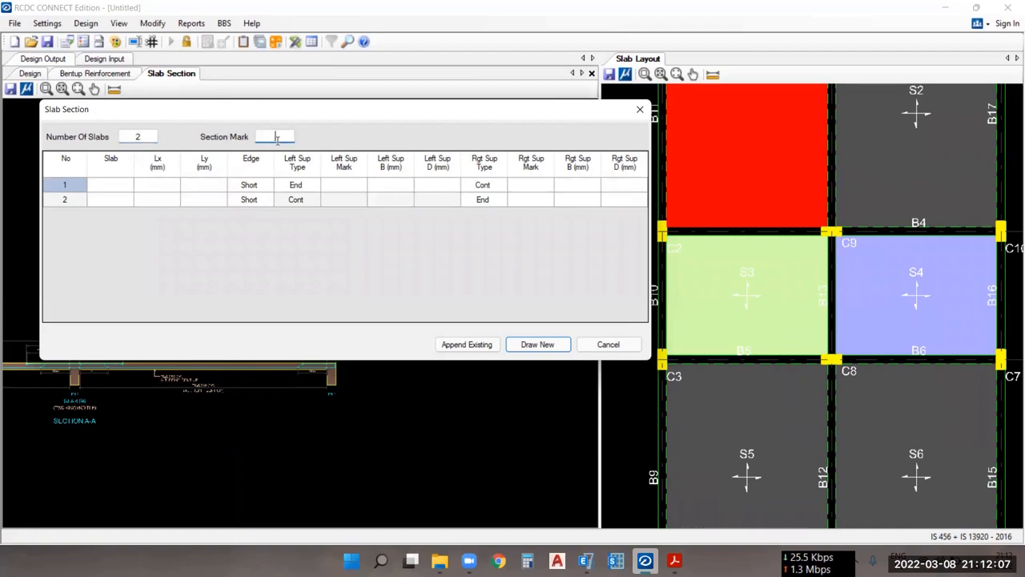
{"action": "type", "text": "B"}
{"action": "left_click_drag", "start_coordinate": [424, 101], "coordinate": [383, 107]}
- Assign S3 as the first slab and S4 as the second slab of section B
{"action": "left_click", "coordinate": [80, 190]}
{"action": "left_click", "coordinate": [86, 190]}
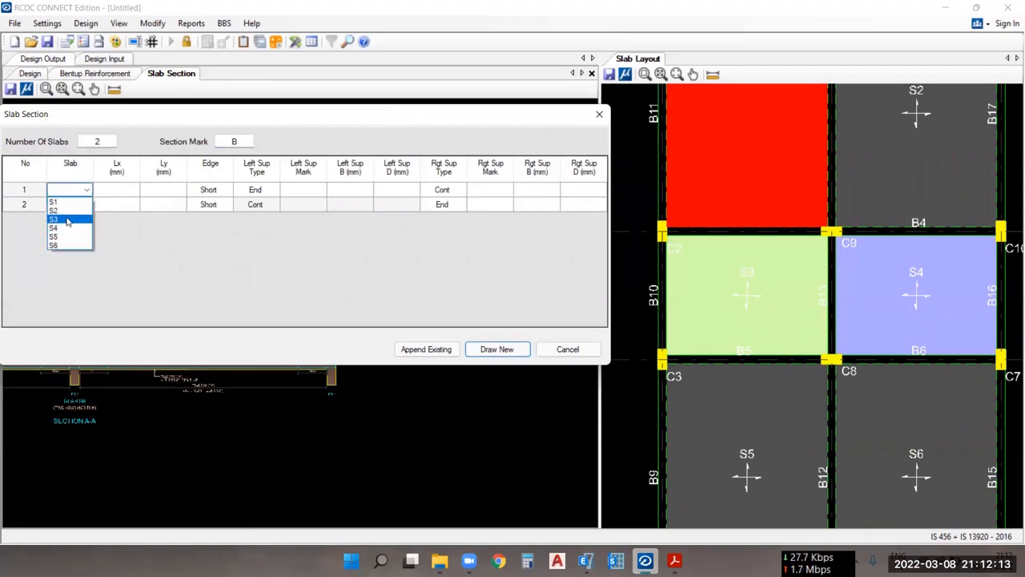
{"action": "left_click", "coordinate": [68, 219]}
{"action": "left_click", "coordinate": [86, 205]}
{"action": "left_click", "coordinate": [87, 206]}
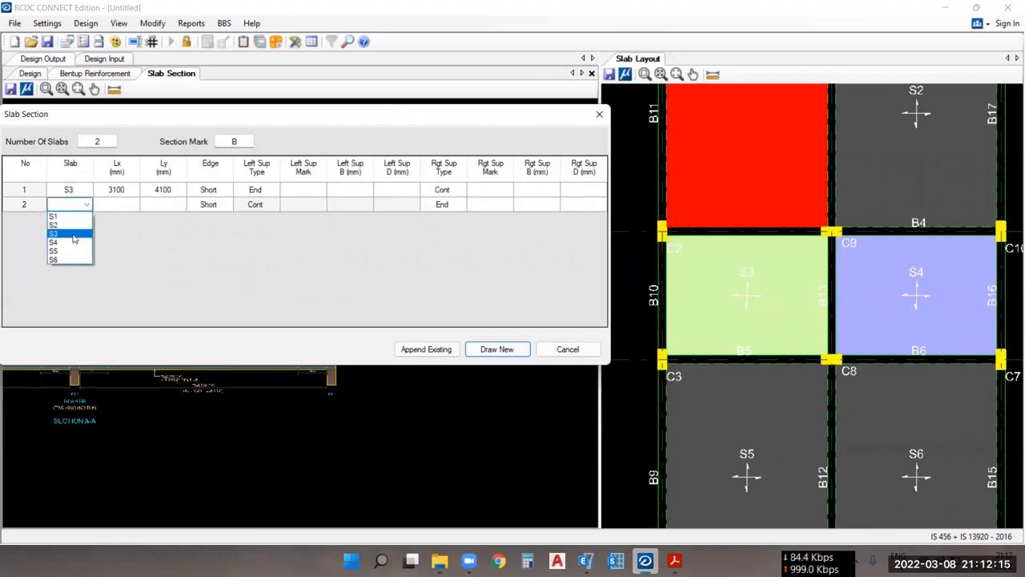
{"action": "left_click", "coordinate": [72, 243]}
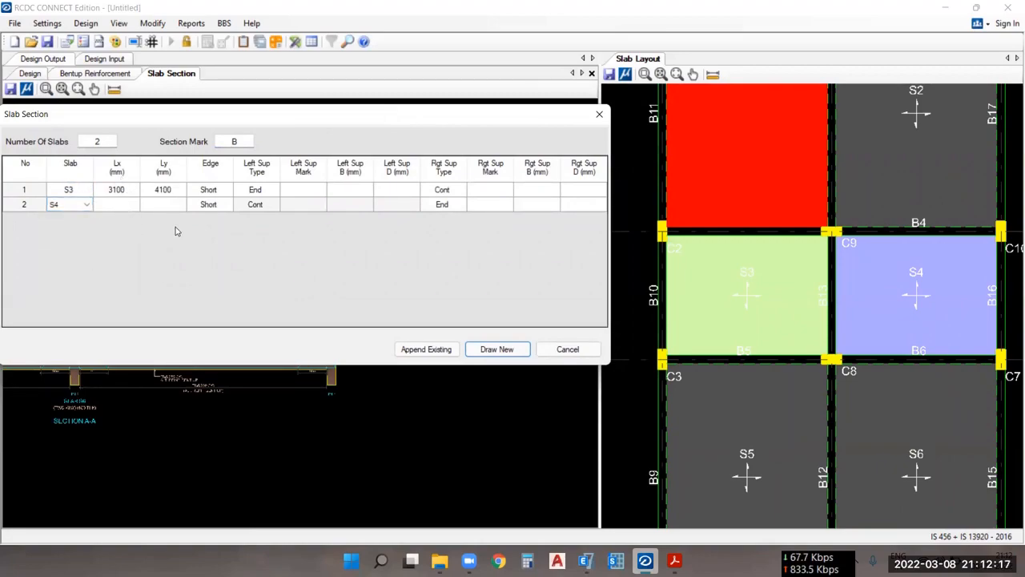
{"action": "left_click", "coordinate": [124, 206]}
{"action": "left_click", "coordinate": [170, 208]}
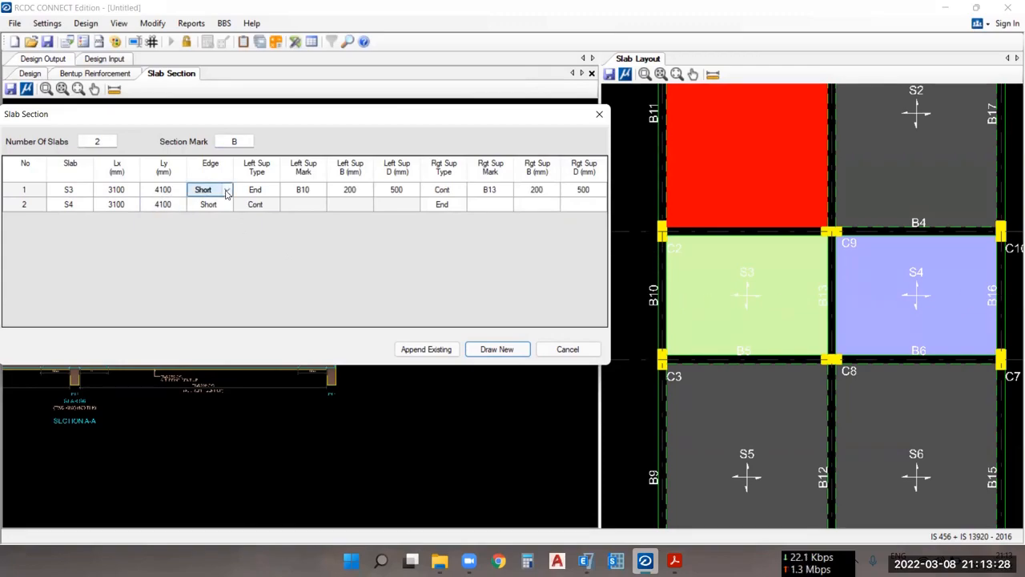
- Set slab S3's edge to Long and open the edge options for slab S4
{"action": "left_click", "coordinate": [208, 189]}
{"action": "left_click", "coordinate": [228, 190]}
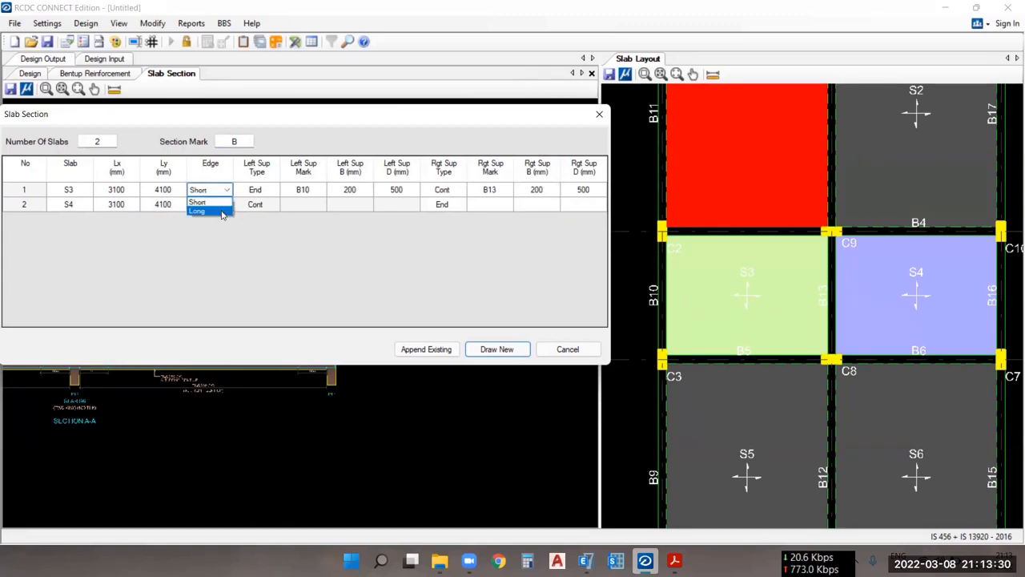
{"action": "left_click", "coordinate": [222, 212]}
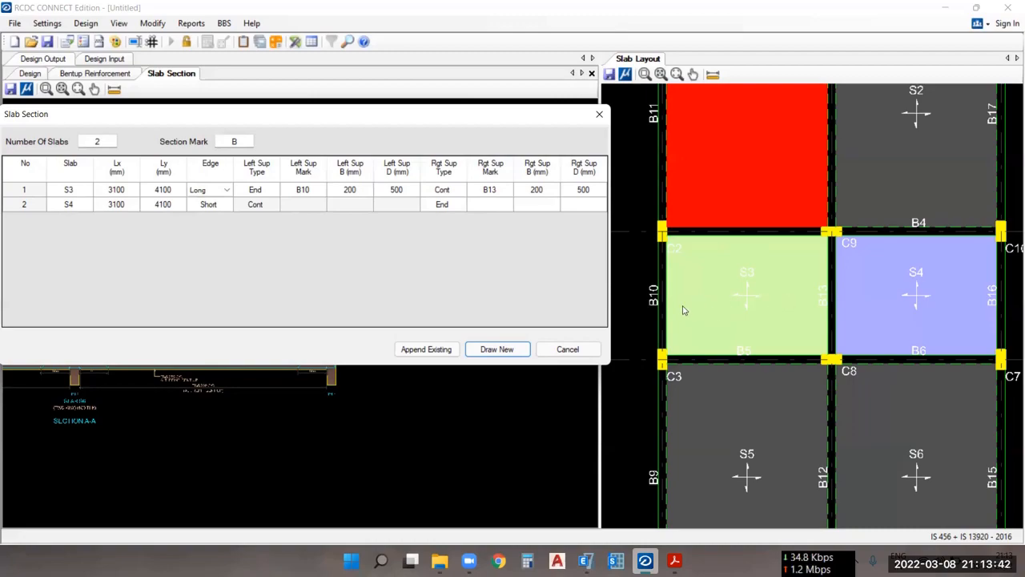
{"action": "left_click", "coordinate": [225, 191]}
{"action": "left_click", "coordinate": [212, 213]}
{"action": "left_click", "coordinate": [231, 208]}
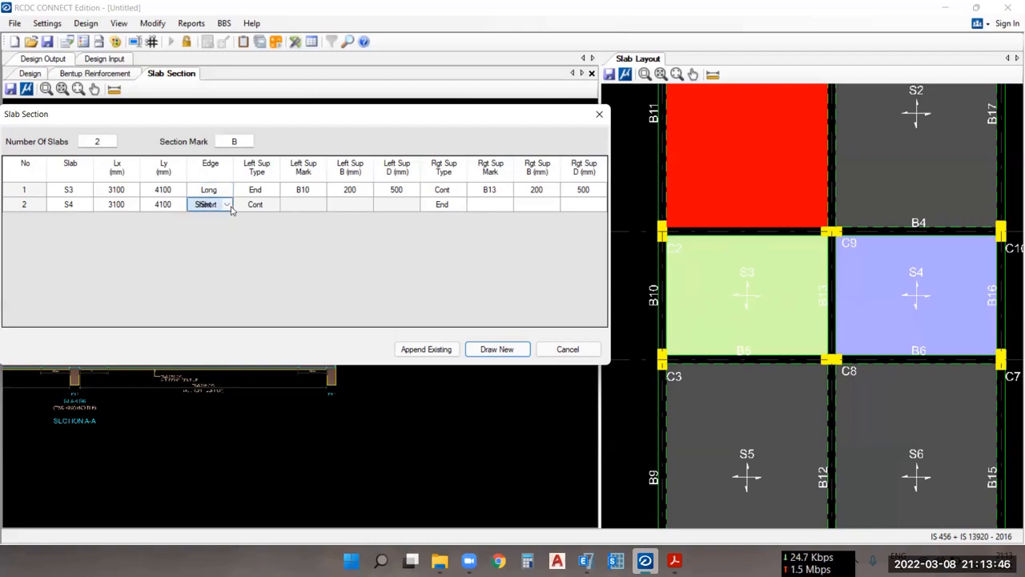
{"action": "left_click", "coordinate": [225, 206]}
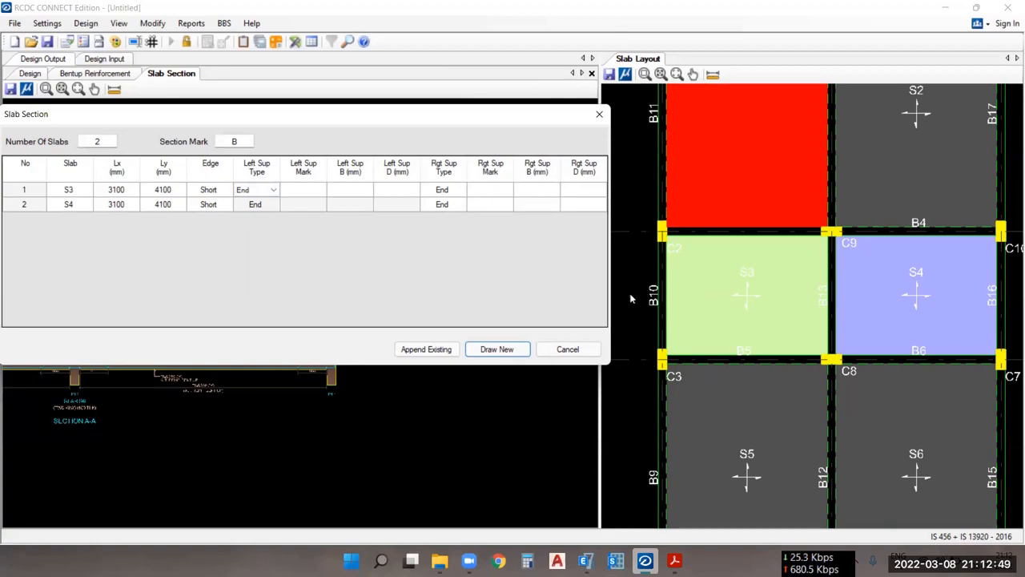
- Define slab S3's left support as B10, 200 mm wide and 500 mm deep
{"action": "left_click", "coordinate": [320, 193]}
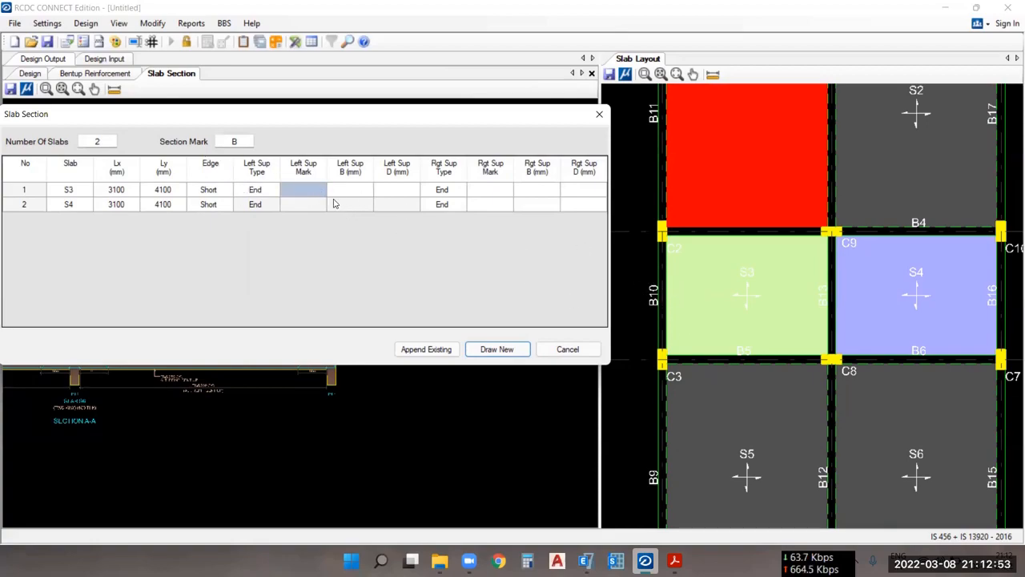
{"action": "type", "text": "B10"}
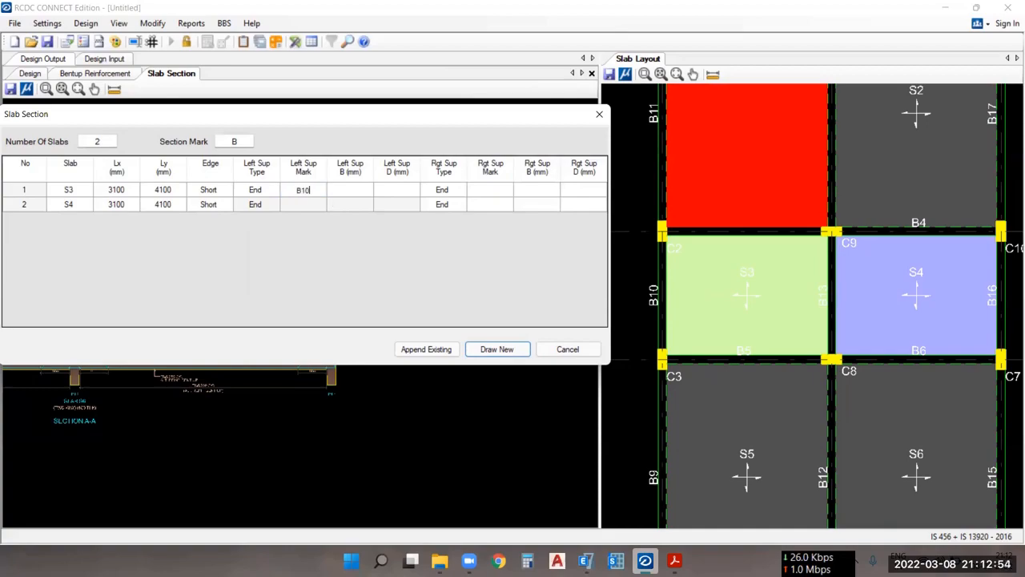
{"action": "left_click", "coordinate": [366, 196]}
{"action": "type", "text": "200"}
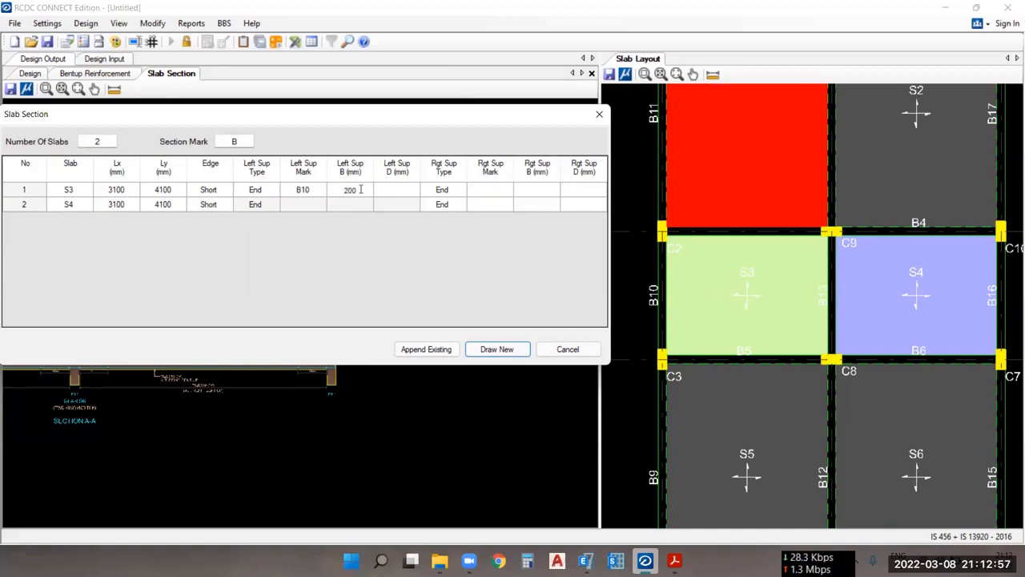
{"action": "left_click", "coordinate": [402, 195]}
{"action": "type", "text": "500"}
- Set slab S3's right support type to Cont
{"action": "left_click", "coordinate": [458, 191]}
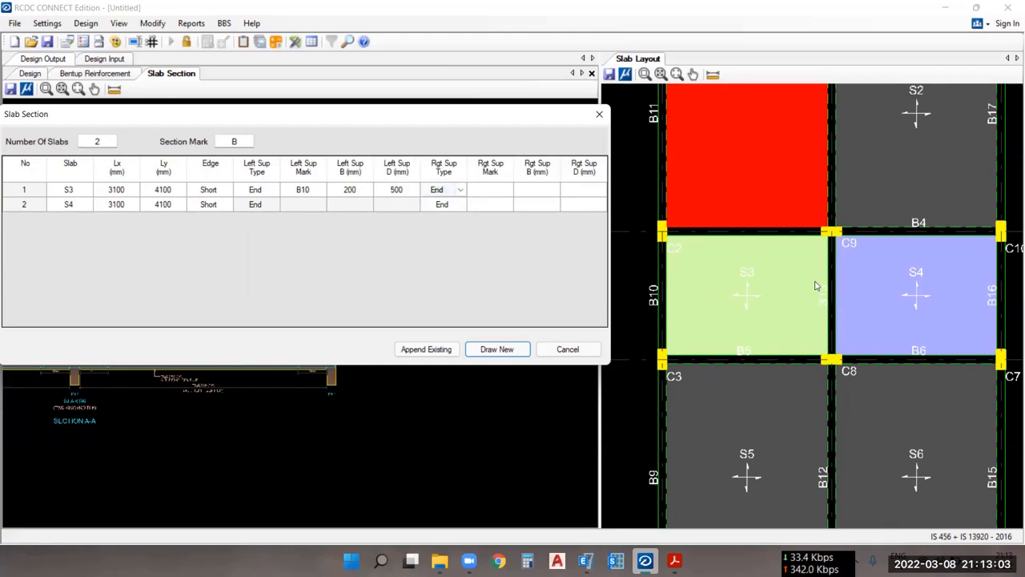
{"action": "left_click", "coordinate": [460, 191]}
{"action": "left_click", "coordinate": [458, 208]}
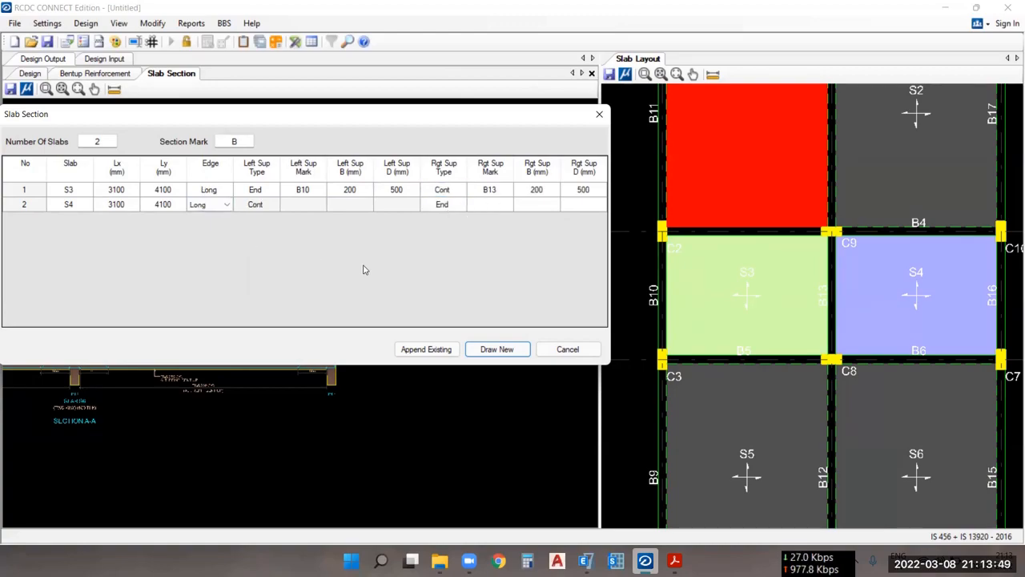
- Review slab S3's right support mark and size and slab S4's left support entries in the section table
{"action": "left_click", "coordinate": [261, 207]}
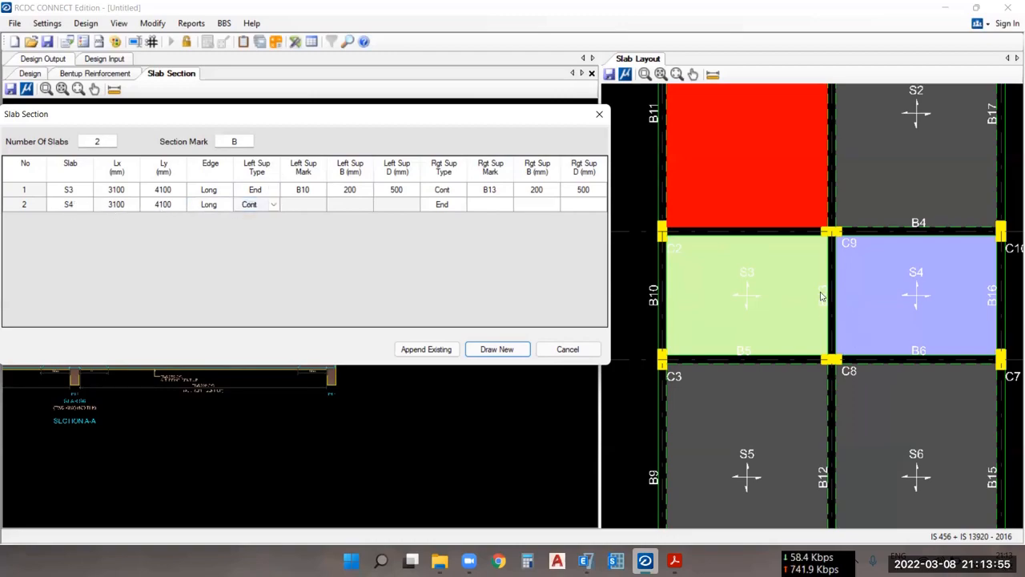
{"action": "left_click", "coordinate": [487, 192]}
{"action": "left_click", "coordinate": [536, 192]}
{"action": "left_click", "coordinate": [575, 196]}
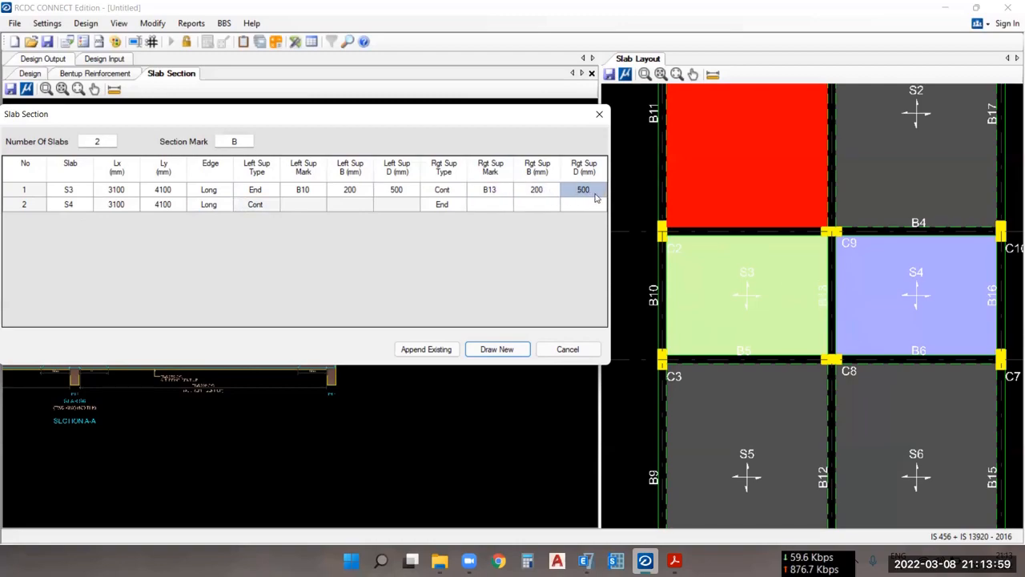
{"action": "left_click", "coordinate": [309, 206]}
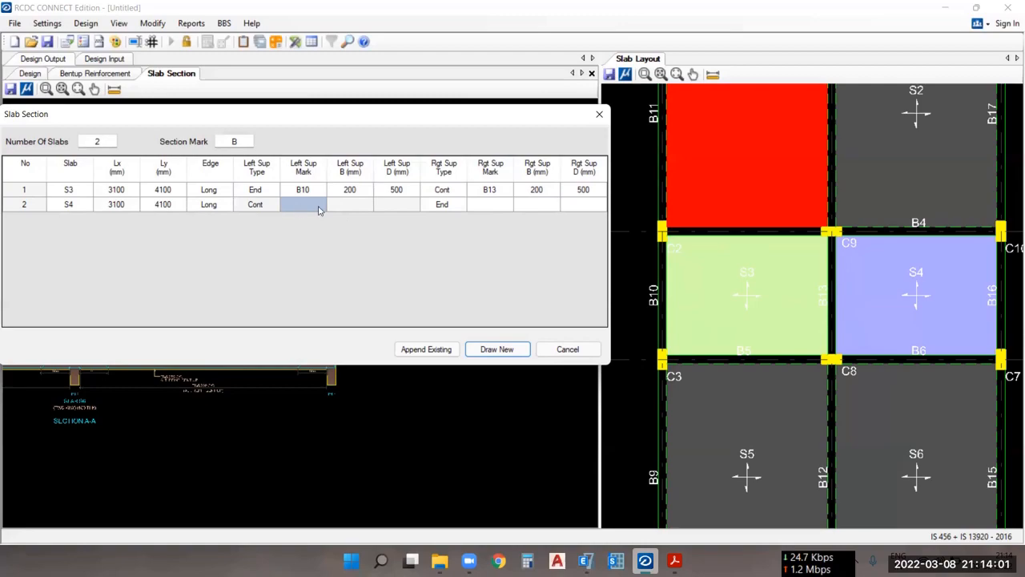
{"action": "left_click", "coordinate": [351, 206]}
{"action": "left_click", "coordinate": [386, 206]}
- Keep slab S4's right support type as End and enter B16 as its support mark
{"action": "left_click", "coordinate": [458, 206]}
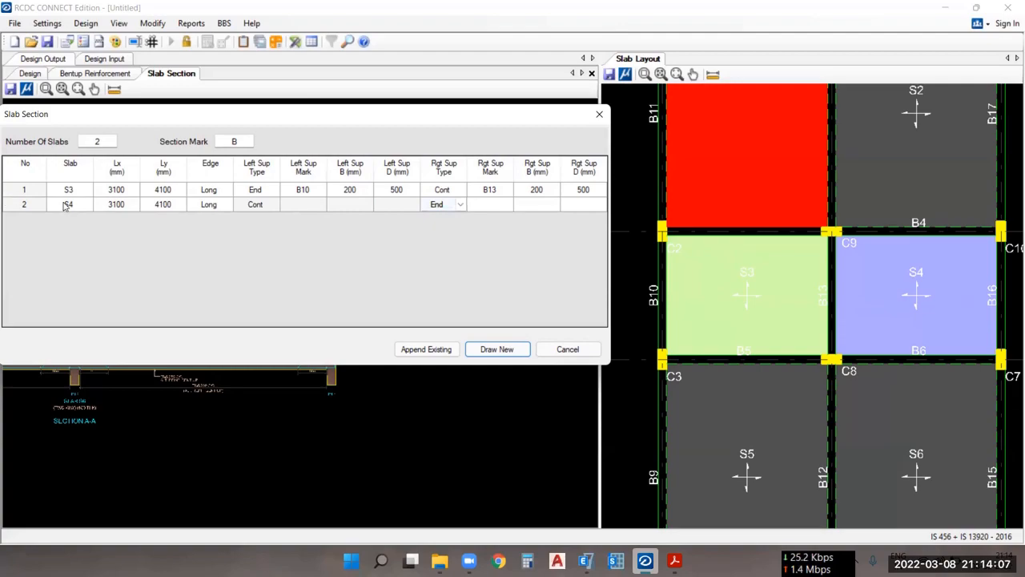
{"action": "left_click", "coordinate": [461, 204]}
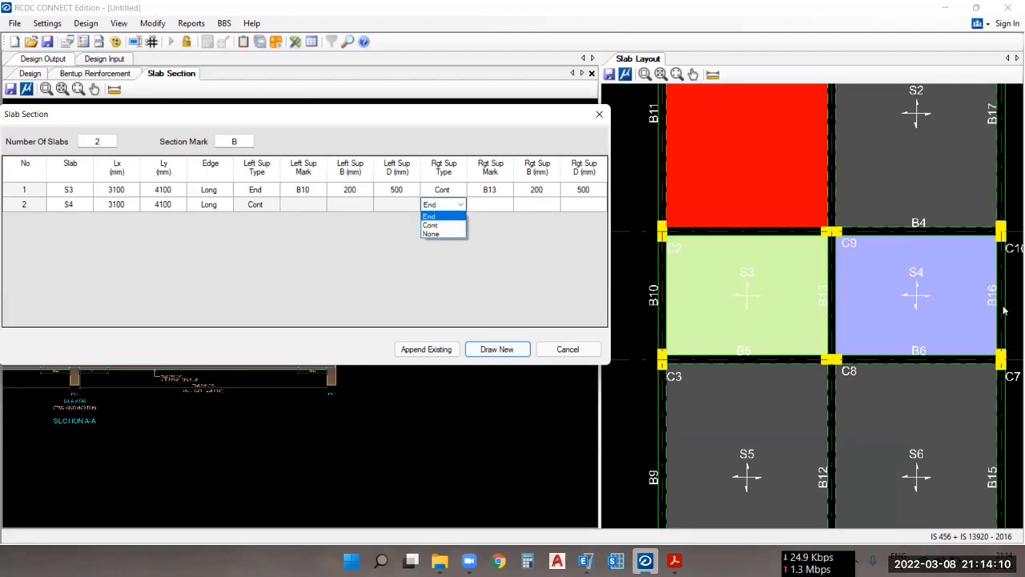
{"action": "left_click", "coordinate": [430, 217]}
{"action": "left_click", "coordinate": [499, 206]}
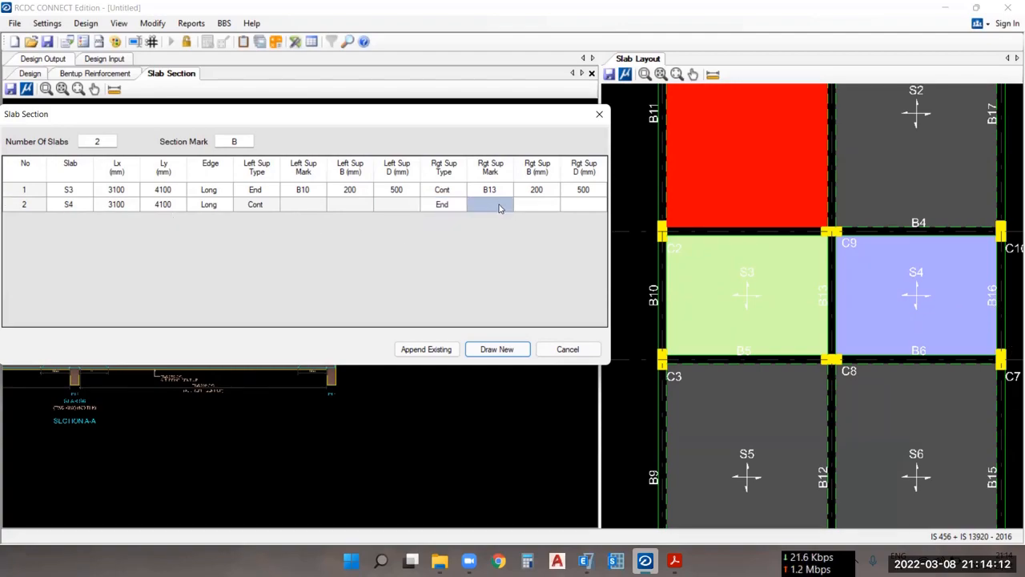
{"action": "left_click", "coordinate": [501, 205]}
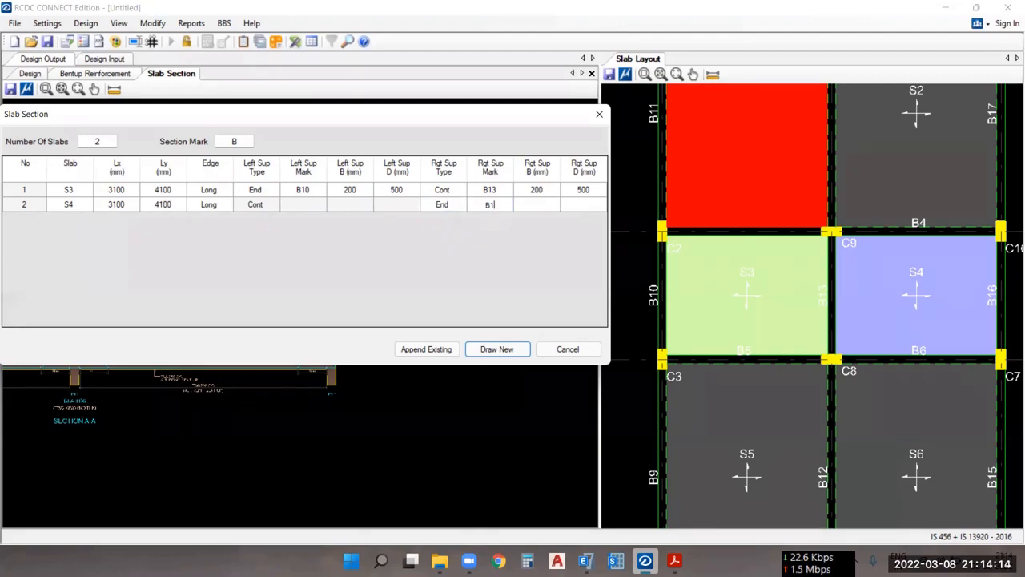
{"action": "type", "text": "B16"}
- Set slab S4's right support to 200 mm wide and 500 mm deep, and draw section B as a new section
{"action": "left_click", "coordinate": [535, 206]}
{"action": "left_click", "coordinate": [539, 204]}
{"action": "type", "text": "2500"}
{"action": "key", "text": "BackSpace"}
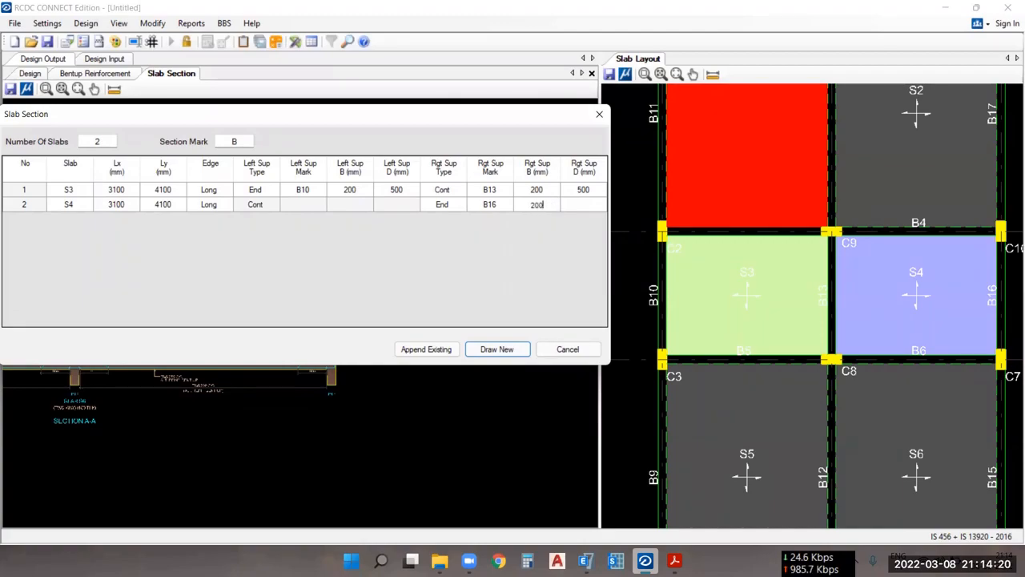
{"action": "double_click", "coordinate": [585, 209]}
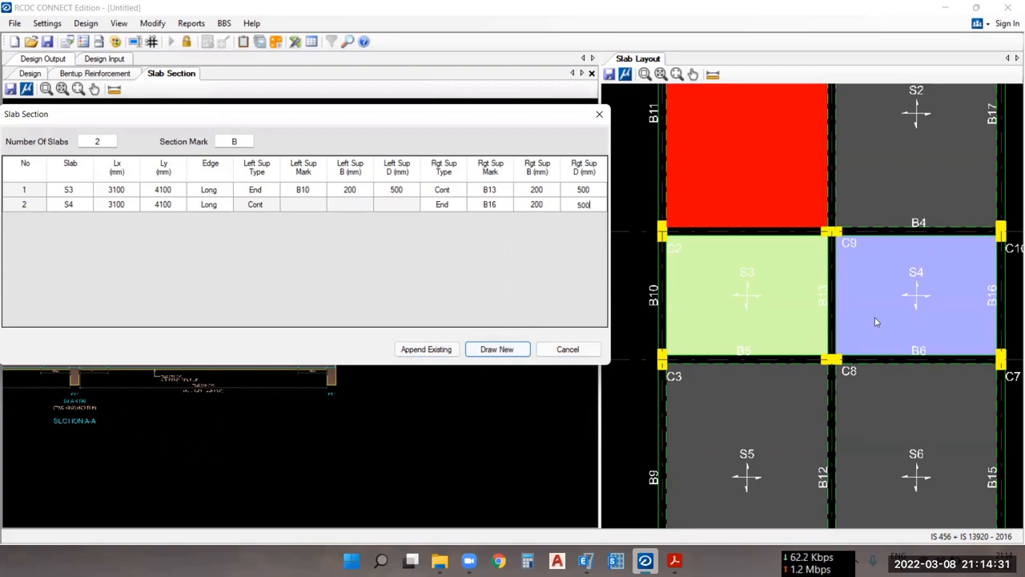
{"action": "left_click", "coordinate": [497, 350]}
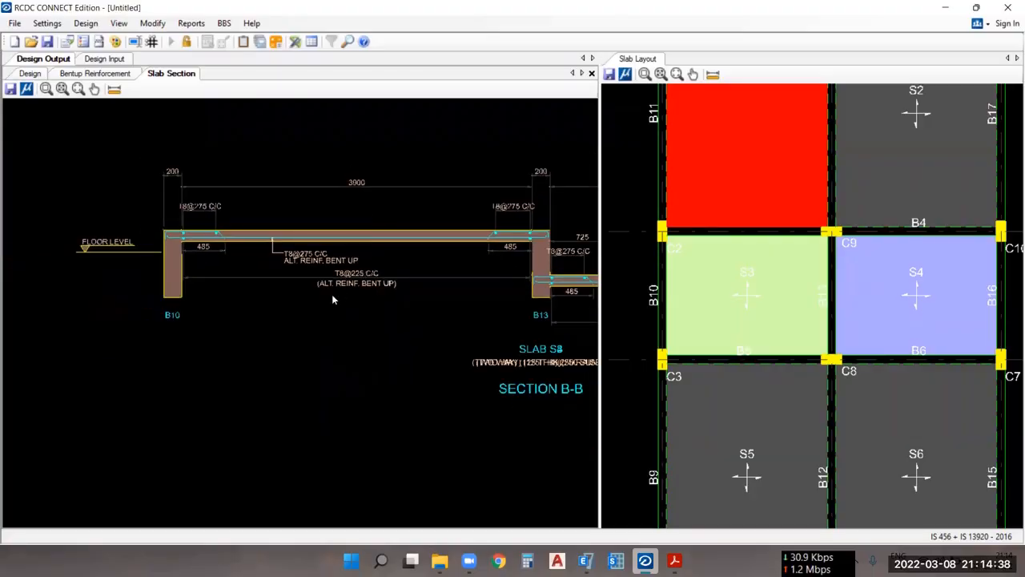
- Examine section B-B's end support B10, the floor level mark, and the level difference between slabs S3 and S4 at B13
{"action": "scroll", "coordinate": [376, 267], "scroll_direction": "down", "scroll_amount": 3}
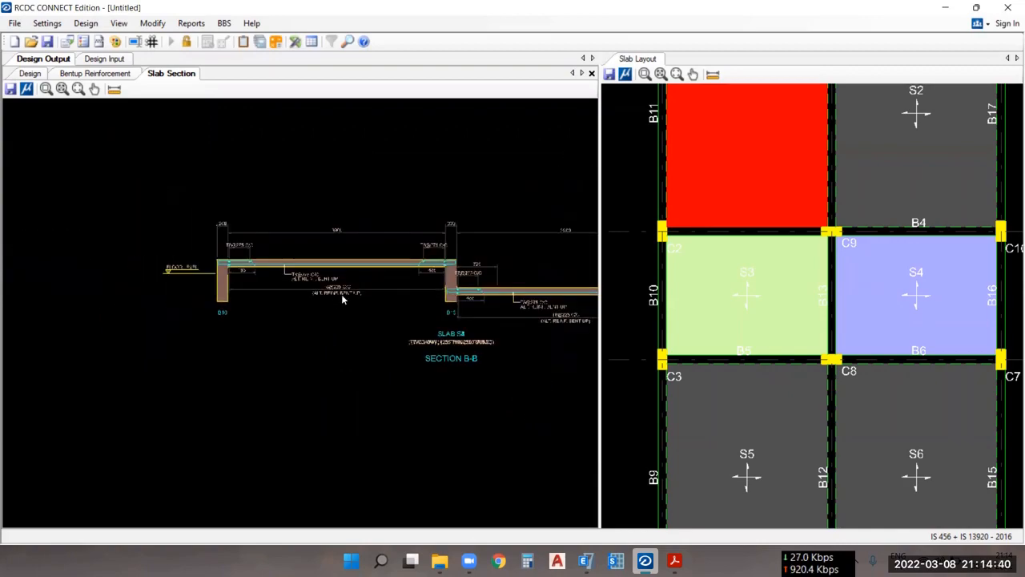
{"action": "scroll", "coordinate": [322, 293], "scroll_direction": "up", "scroll_amount": 1}
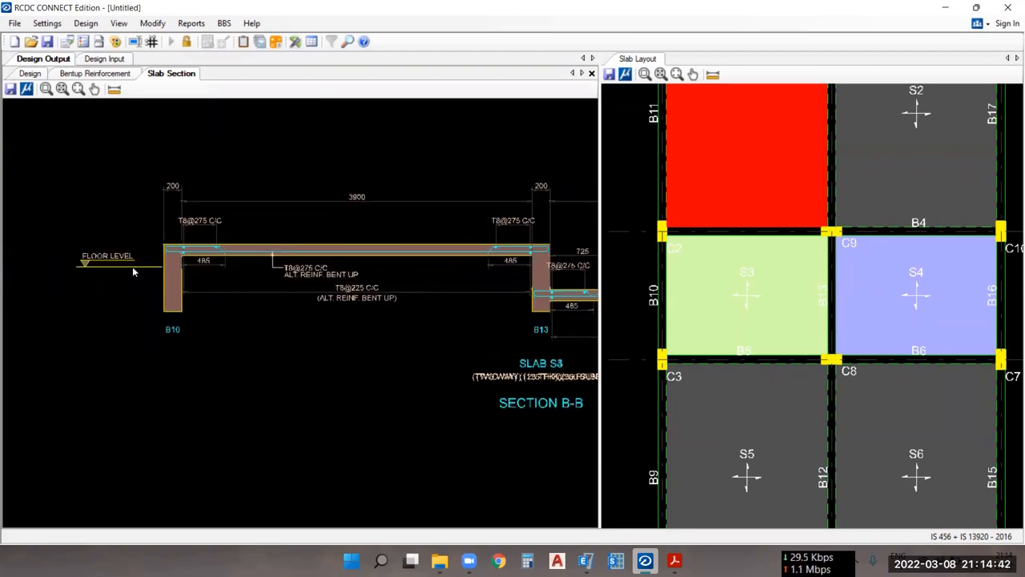
{"action": "scroll", "coordinate": [88, 273], "scroll_direction": "up", "scroll_amount": 2}
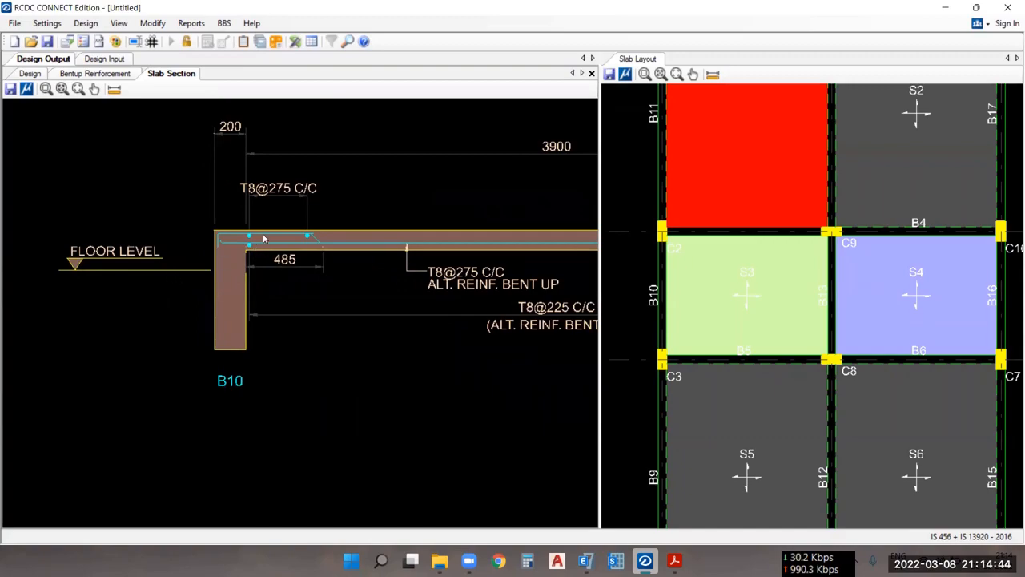
{"action": "scroll", "coordinate": [248, 258], "scroll_direction": "up", "scroll_amount": 1}
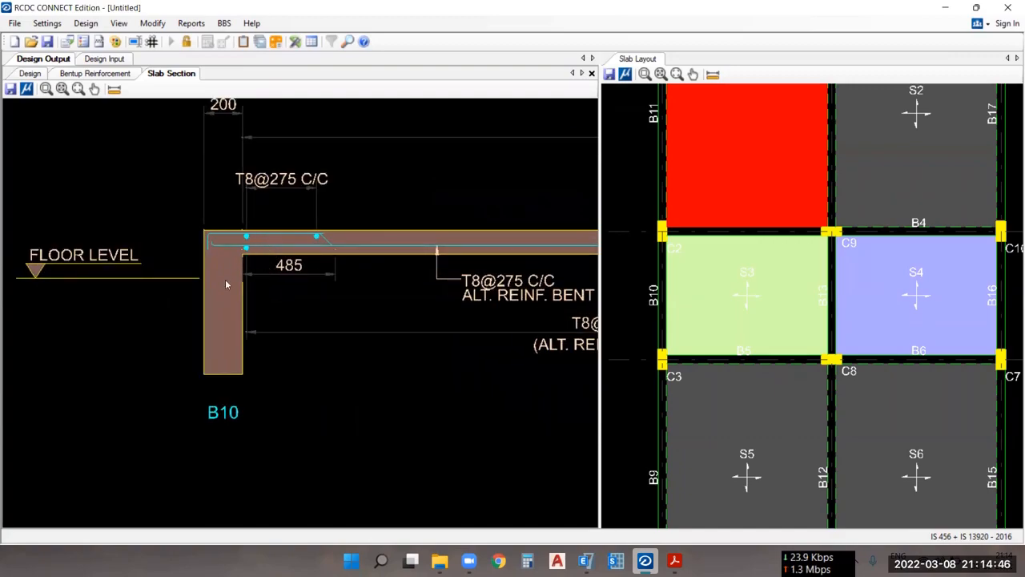
{"action": "scroll", "coordinate": [272, 264], "scroll_direction": "down", "scroll_amount": 3}
{"action": "scroll", "coordinate": [273, 243], "scroll_direction": "up", "scroll_amount": 3}
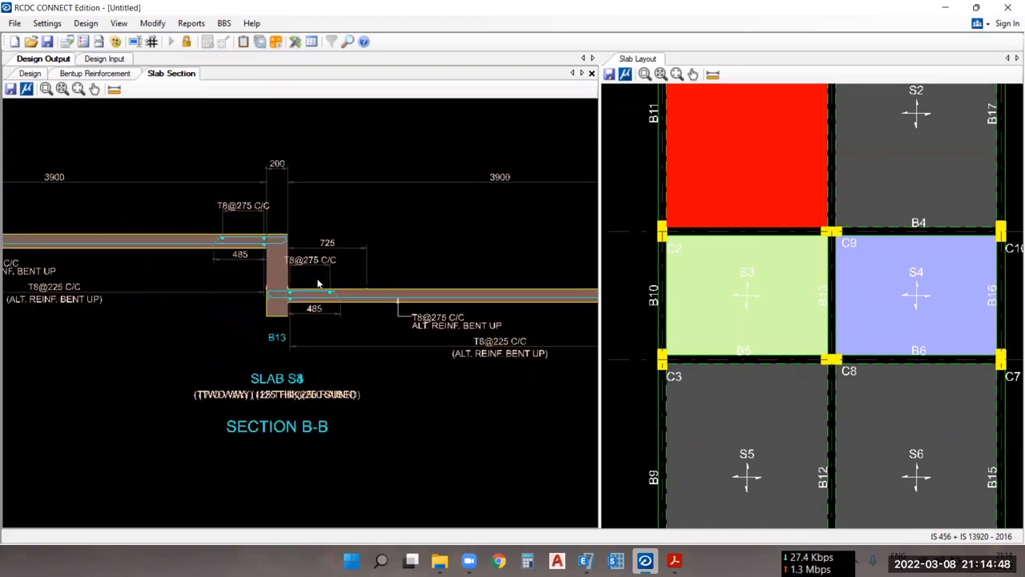
{"action": "scroll", "coordinate": [318, 281], "scroll_direction": "down", "scroll_amount": 4}
{"action": "middle_click_drag", "start_coordinate": [513, 311], "coordinate": [354, 263]}
{"action": "scroll", "coordinate": [205, 240], "scroll_direction": "up", "scroll_amount": 3}
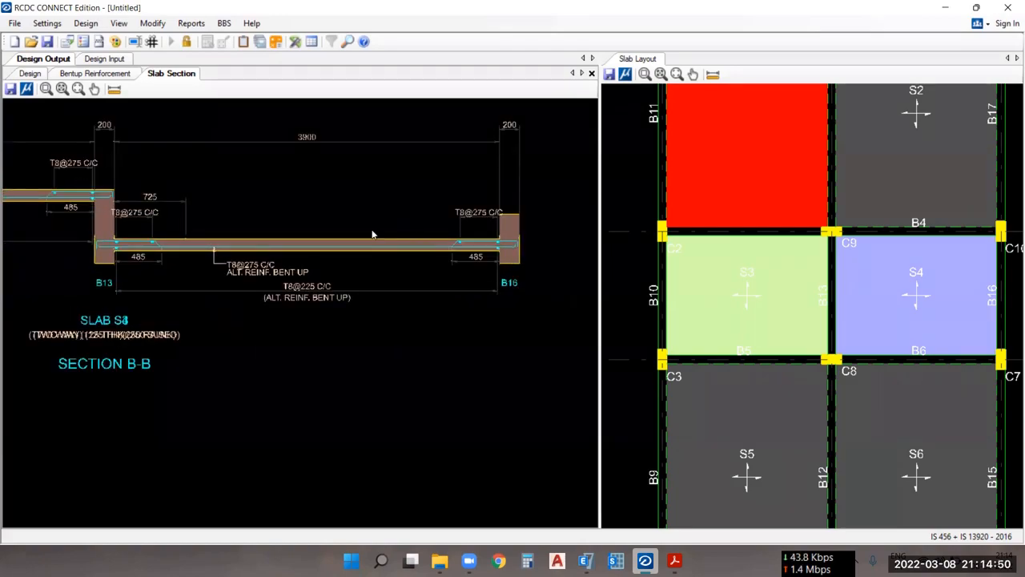
{"action": "mouse_move", "coordinate": [194, 271]}
{"action": "middle_mouse_down"}
{"action": "mouse_move", "coordinate": [259, 293]}
{"action": "mouse_move", "coordinate": [317, 297]}
{"action": "middle_mouse_up"}
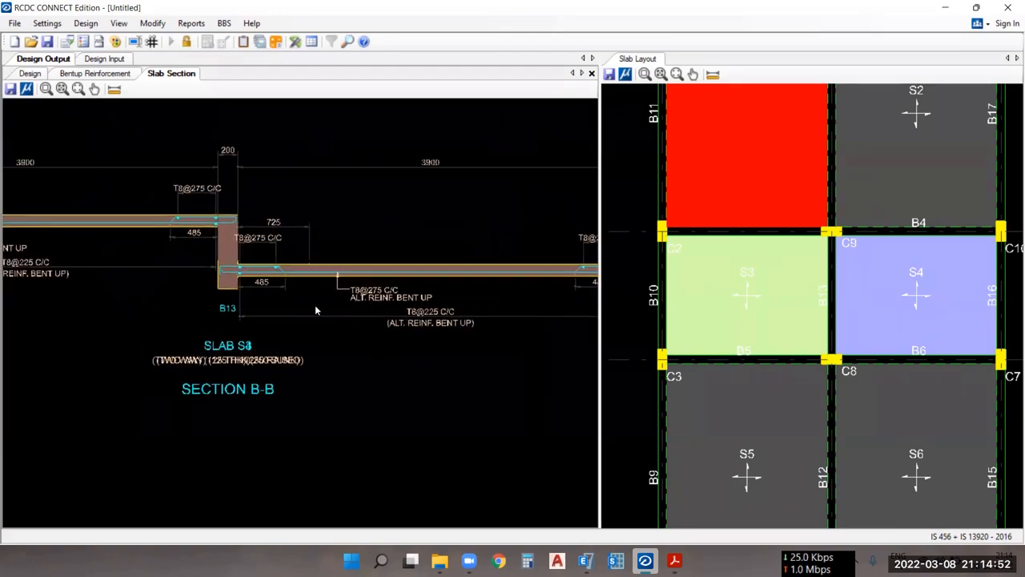
{"action": "scroll", "coordinate": [195, 360], "scroll_direction": "up", "scroll_amount": 8}
{"action": "scroll", "coordinate": [271, 350], "scroll_direction": "down", "scroll_amount": 10}
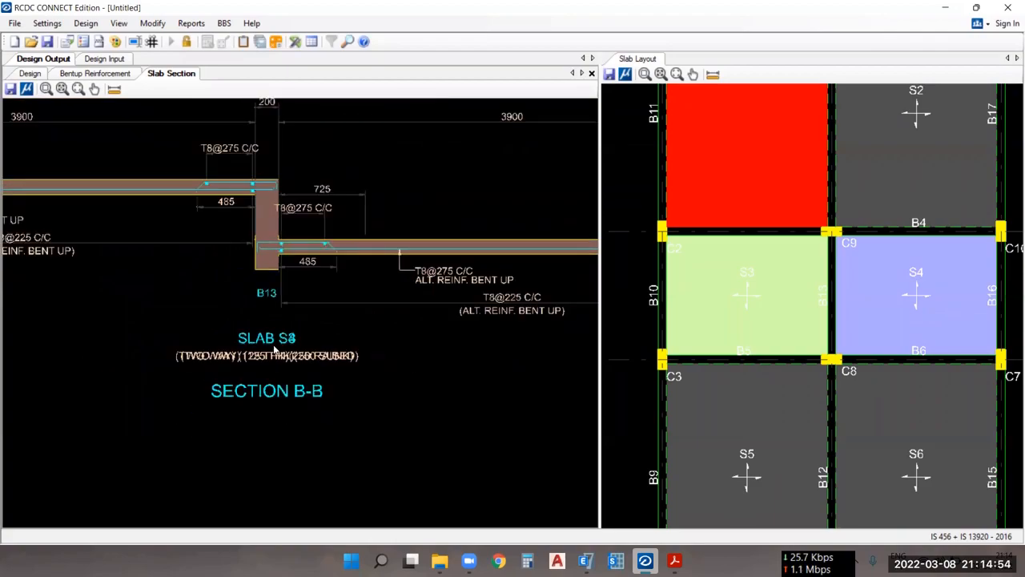
- Examine section B-B's reinforcement from support B10 along both slabs to support B16, and review the overall section
{"action": "scroll", "coordinate": [142, 337], "scroll_direction": "down", "scroll_amount": 1}
{"action": "middle_click_drag", "start_coordinate": [13, 312], "coordinate": [387, 332]}
{"action": "scroll", "coordinate": [470, 297], "scroll_direction": "up", "scroll_amount": 6}
{"action": "scroll", "coordinate": [365, 225], "scroll_direction": "up", "scroll_amount": 3}
{"action": "scroll", "coordinate": [364, 225], "scroll_direction": "down", "scroll_amount": 2}
{"action": "scroll", "coordinate": [211, 201], "scroll_direction": "down", "scroll_amount": 3}
{"action": "scroll", "coordinate": [389, 217], "scroll_direction": "up", "scroll_amount": 3}
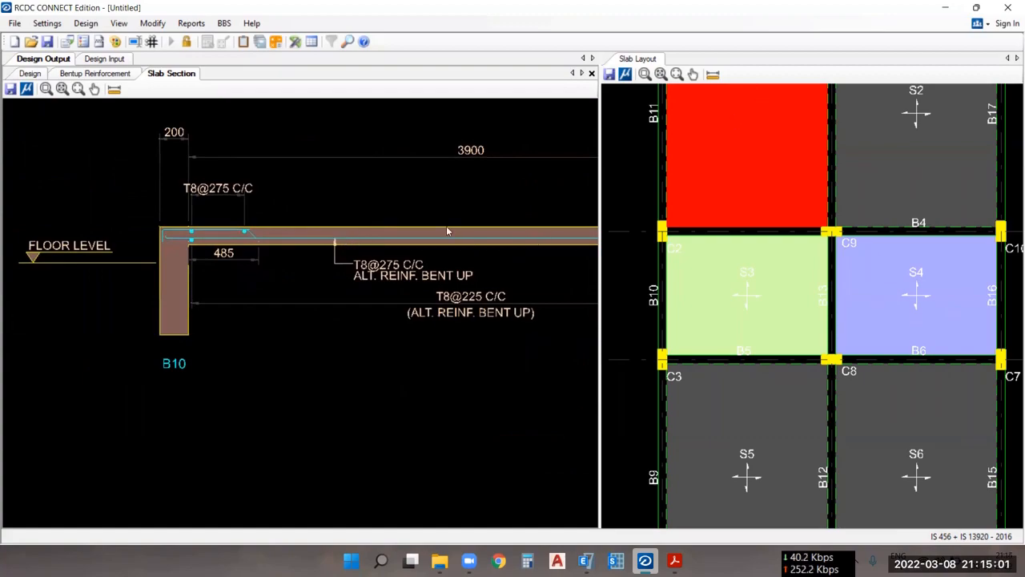
{"action": "middle_click_drag", "start_coordinate": [562, 213], "coordinate": [336, 199]}
{"action": "middle_click_drag", "start_coordinate": [525, 231], "coordinate": [127, 205]}
{"action": "middle_click_drag", "start_coordinate": [590, 240], "coordinate": [418, 241]}
{"action": "scroll", "coordinate": [416, 244], "scroll_direction": "down", "scroll_amount": 3}
{"action": "scroll", "coordinate": [425, 248], "scroll_direction": "up", "scroll_amount": 4}
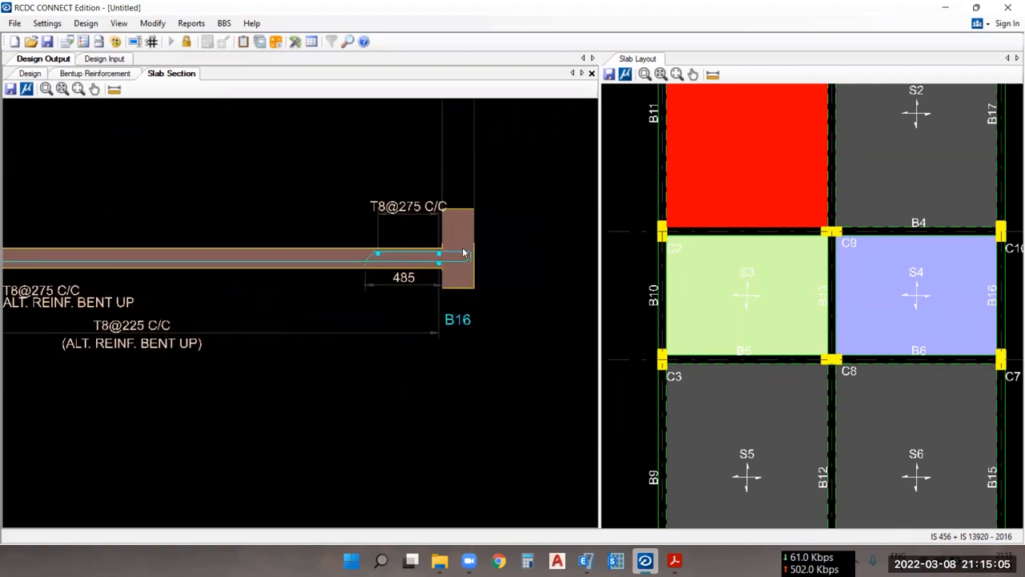
{"action": "scroll", "coordinate": [448, 233], "scroll_direction": "down", "scroll_amount": 4}
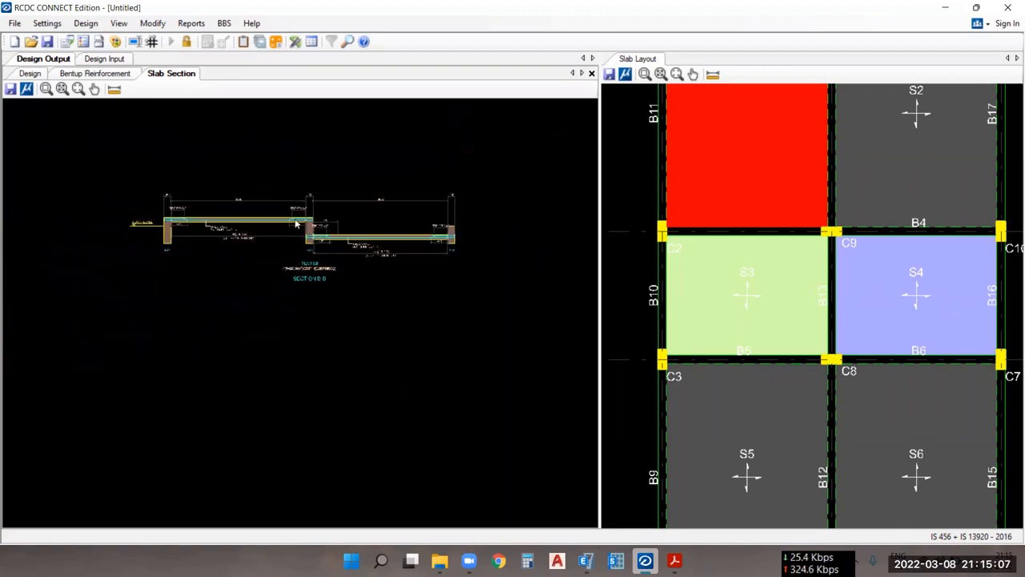
{"action": "scroll", "coordinate": [193, 190], "scroll_direction": "up", "scroll_amount": 1}
{"action": "middle_click_drag", "start_coordinate": [222, 160], "coordinate": [86, 146]}
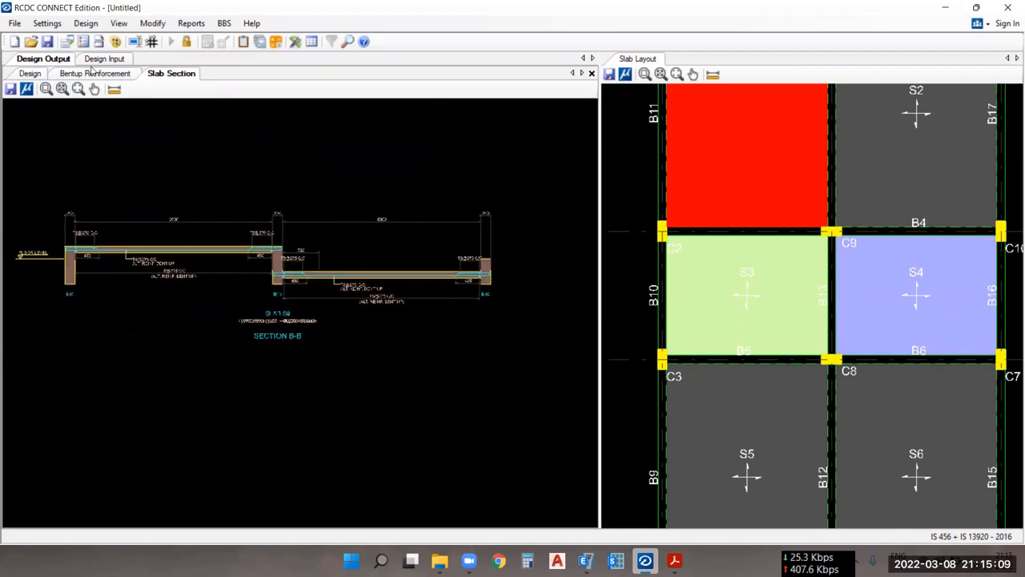
- Save the RCDC project as 02 in the 01- G+2 Banglore folder under ACS Projects, 17- MS01
{"action": "left_click", "coordinate": [47, 43]}
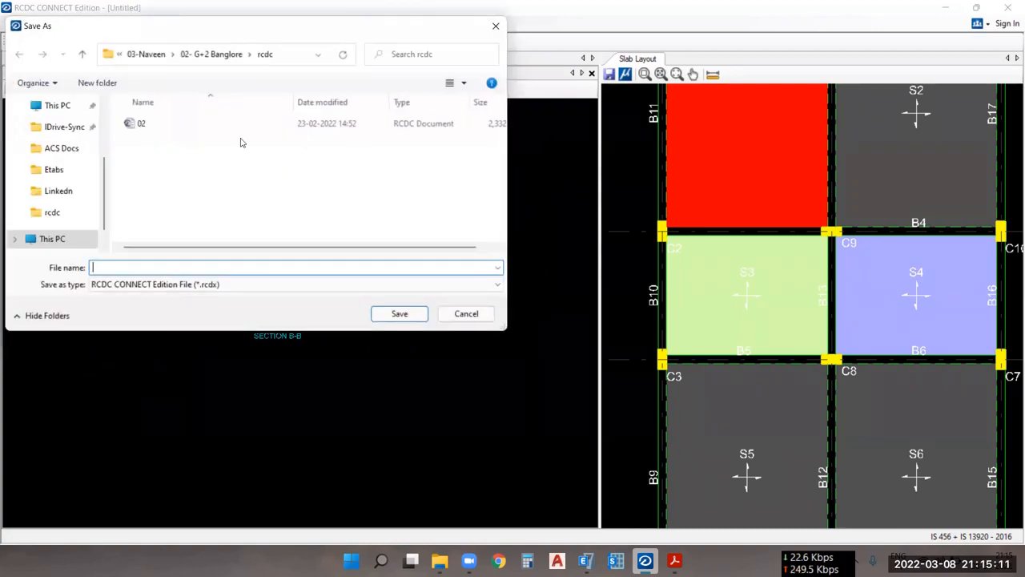
{"action": "left_click", "coordinate": [147, 54]}
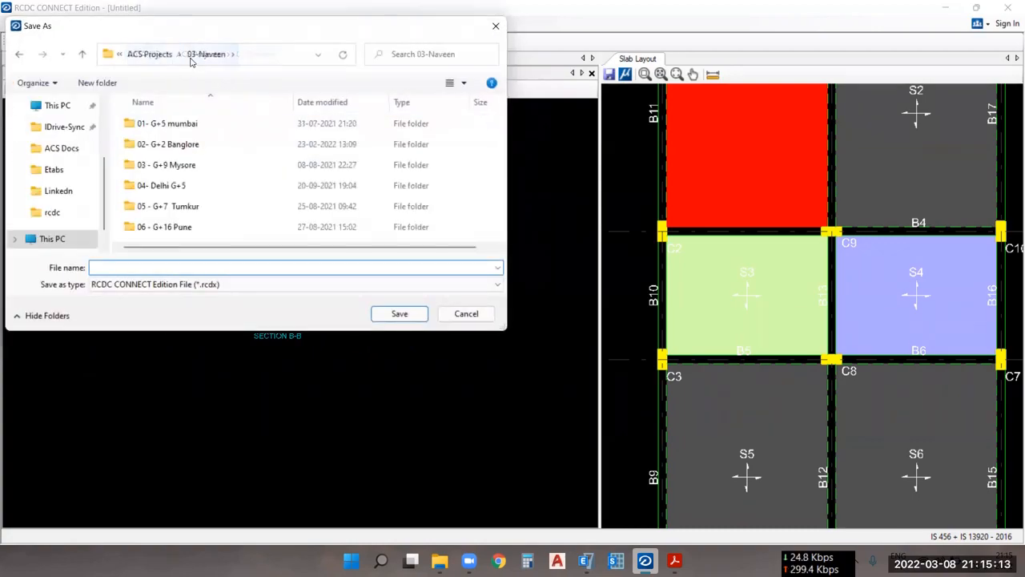
{"action": "left_click", "coordinate": [149, 54]}
{"action": "scroll", "coordinate": [186, 225], "scroll_direction": "down", "scroll_amount": 4}
{"action": "double_click", "coordinate": [188, 211]}
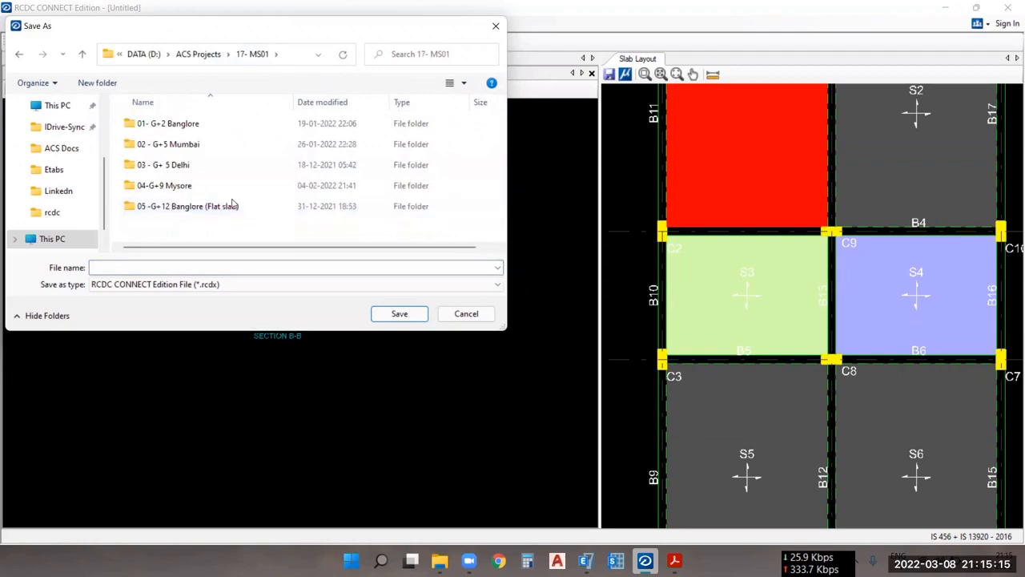
{"action": "left_click", "coordinate": [205, 127]}
{"action": "double_click", "coordinate": [206, 126]}
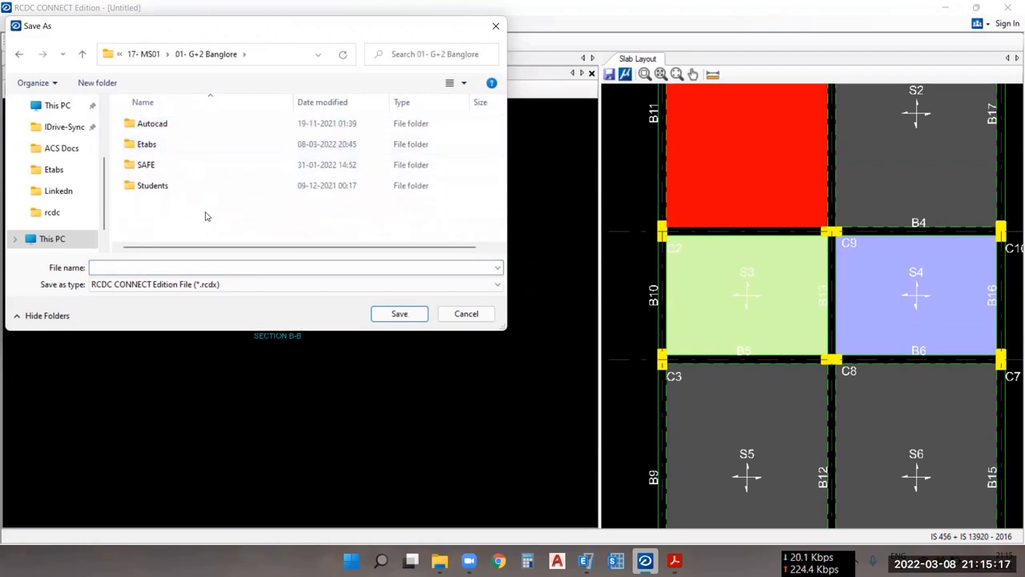
{"action": "type", "text": "2"}
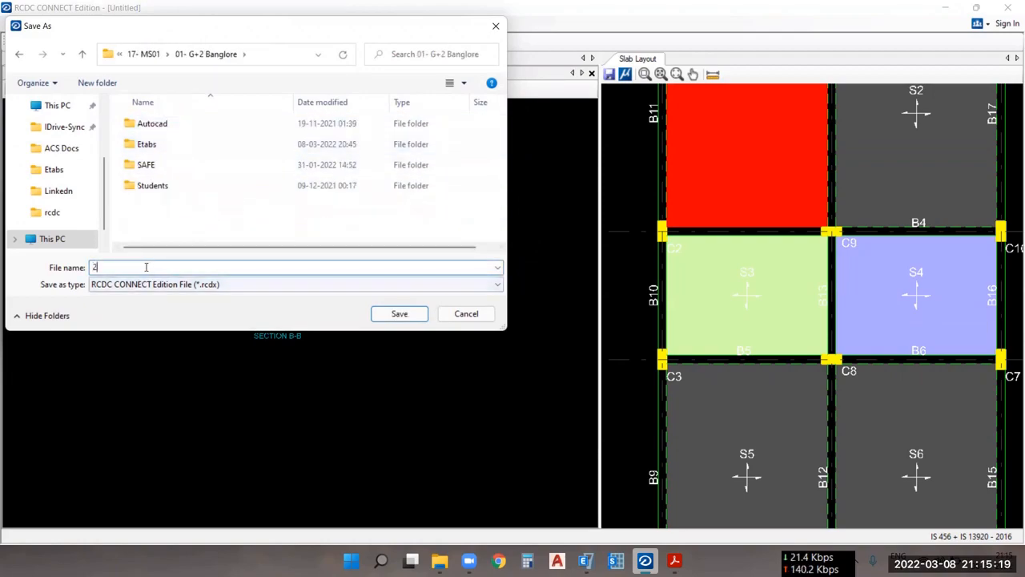
{"action": "type", "text": "002"}
{"action": "left_click", "coordinate": [405, 314]}
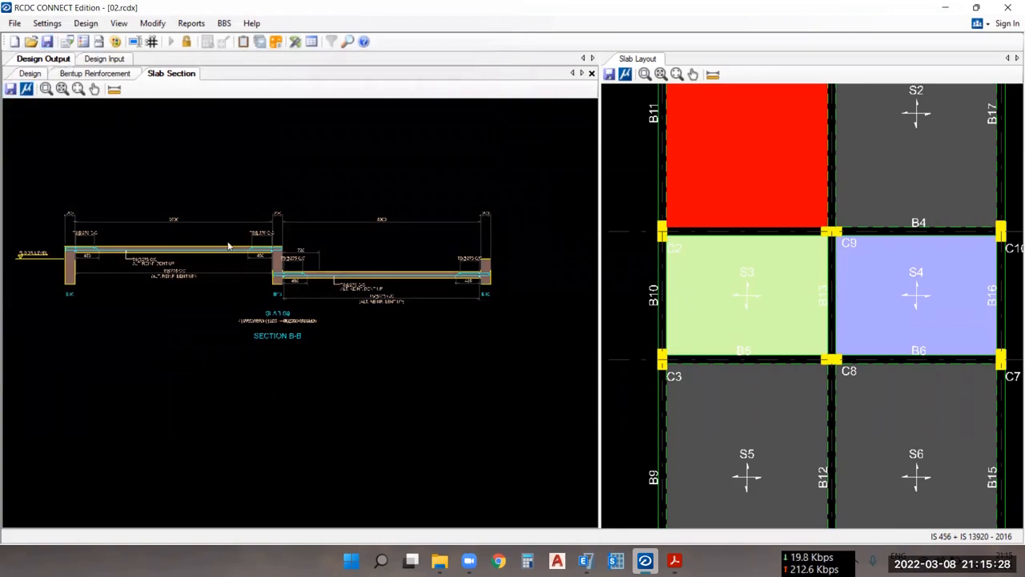
- Export the section B-B drawing as a DXF file named 02 in the 01- G+2 Banglore folder under 17- MS01
{"action": "scroll", "coordinate": [224, 252], "scroll_direction": "down", "scroll_amount": 3}
{"action": "scroll", "coordinate": [211, 184], "scroll_direction": "up", "scroll_amount": 2}
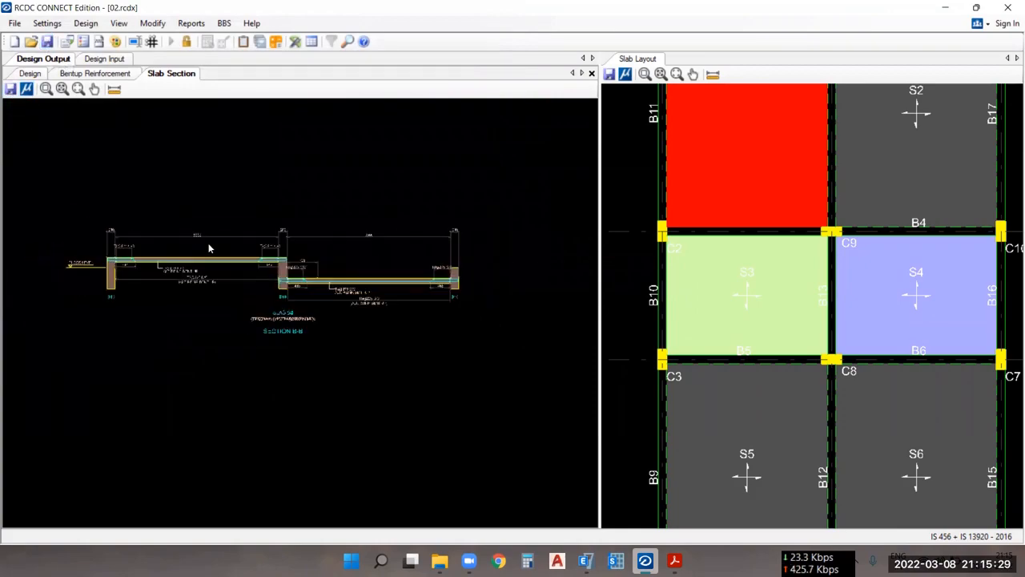
{"action": "left_click", "coordinate": [11, 90]}
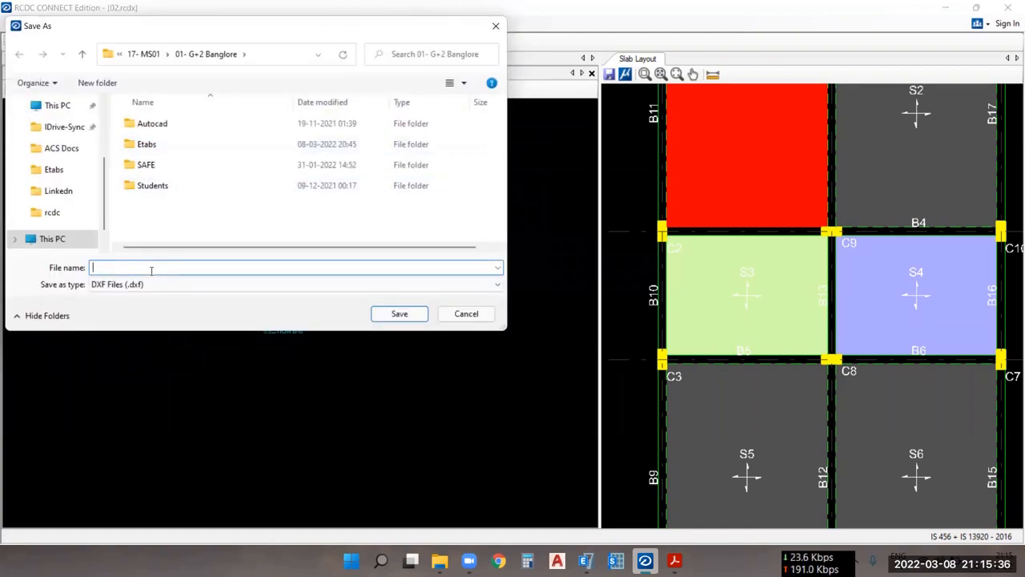
{"action": "type", "text": "02"}
{"action": "left_click", "coordinate": [215, 226]}
{"action": "left_click", "coordinate": [405, 313]}
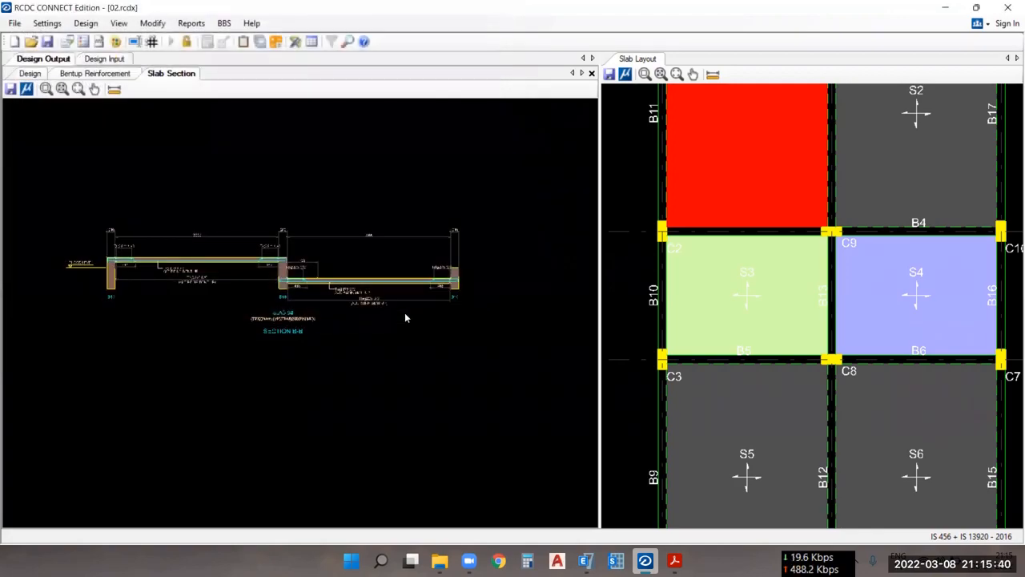
- Switch to File Explorer and go to the DATA (D:) drive to locate the exported DXF
{"action": "left_click", "coordinate": [440, 561]}
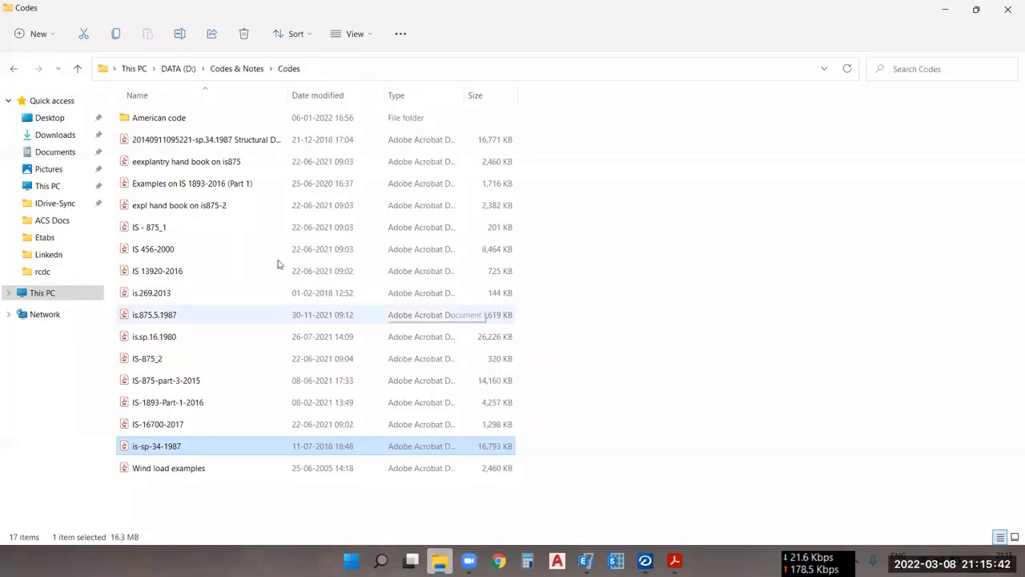
{"action": "left_click", "coordinate": [178, 68]}
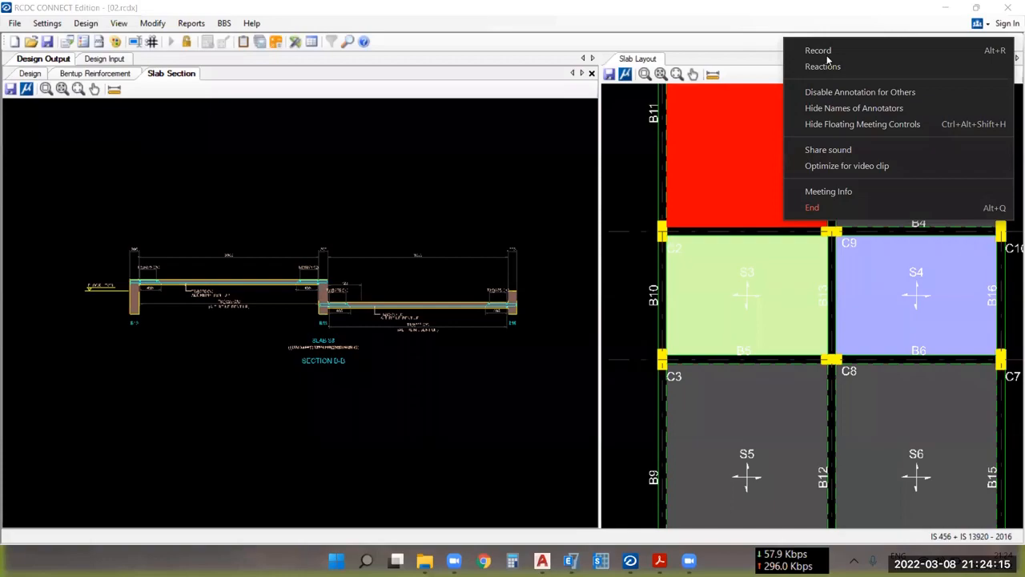
{"action": "left_click", "coordinate": [828, 58]}
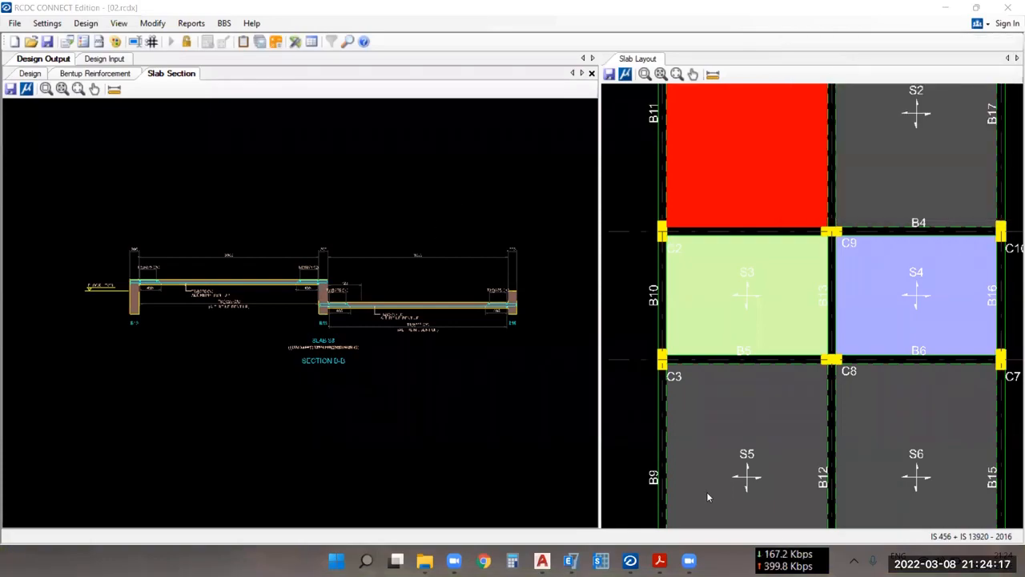
- Switch to AutoCAD and examine section B-B in 02.dxf, from the reinforcement at support B10 across both slabs to B16
{"action": "left_click", "coordinate": [542, 560]}
{"action": "scroll", "coordinate": [516, 218], "scroll_direction": "down", "scroll_amount": 8}
{"action": "scroll", "coordinate": [455, 217], "scroll_direction": "up", "scroll_amount": 8}
{"action": "scroll", "coordinate": [245, 224], "scroll_direction": "up", "scroll_amount": 6}
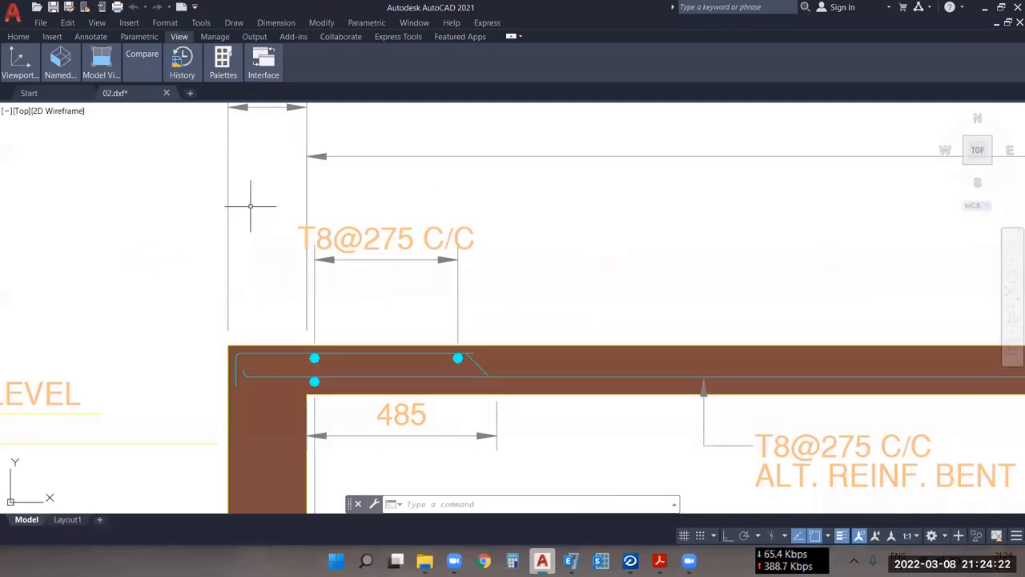
{"action": "scroll", "coordinate": [305, 232], "scroll_direction": "down", "scroll_amount": 6}
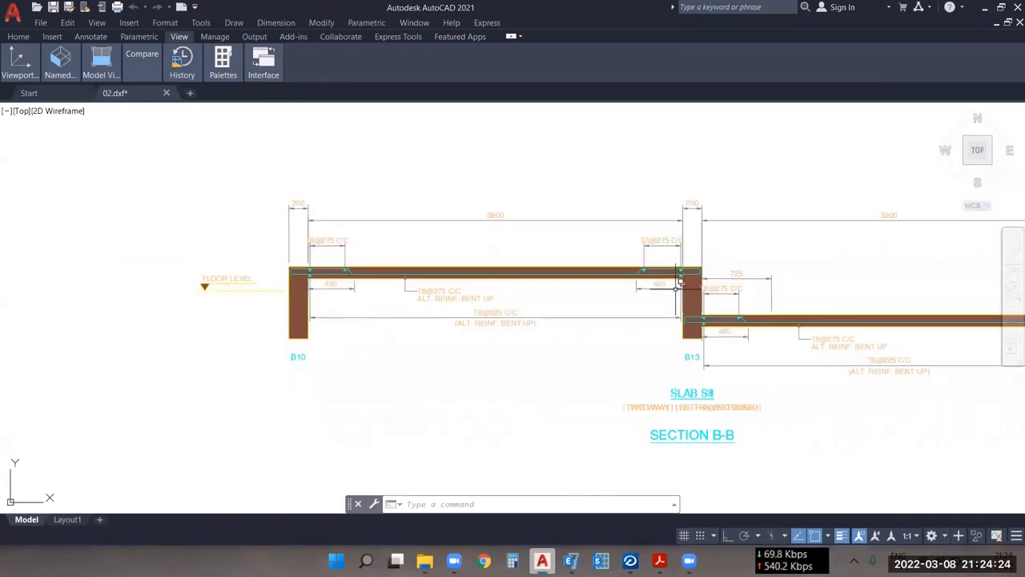
{"action": "middle_click_drag", "start_coordinate": [793, 316], "coordinate": [613, 286]}
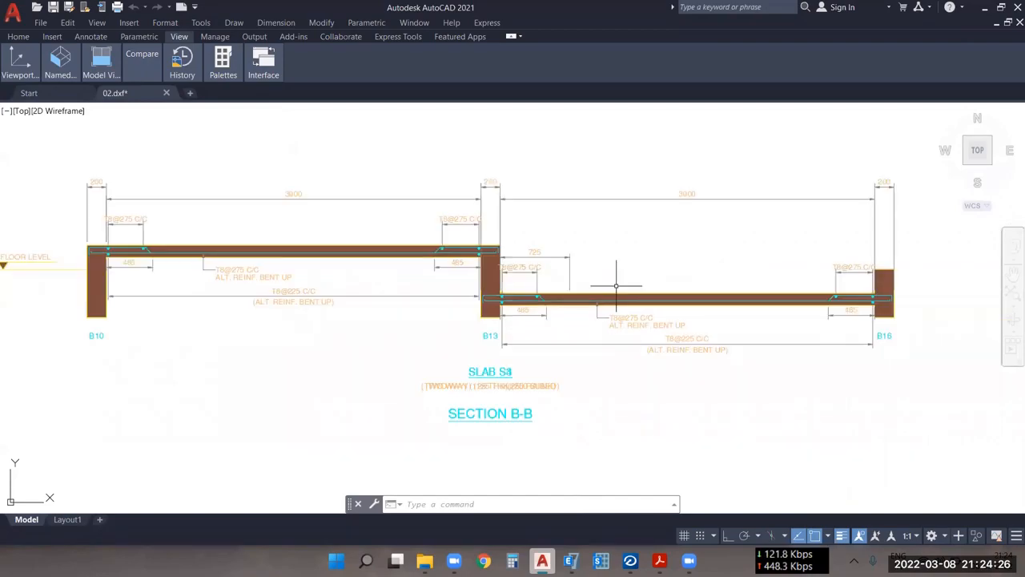